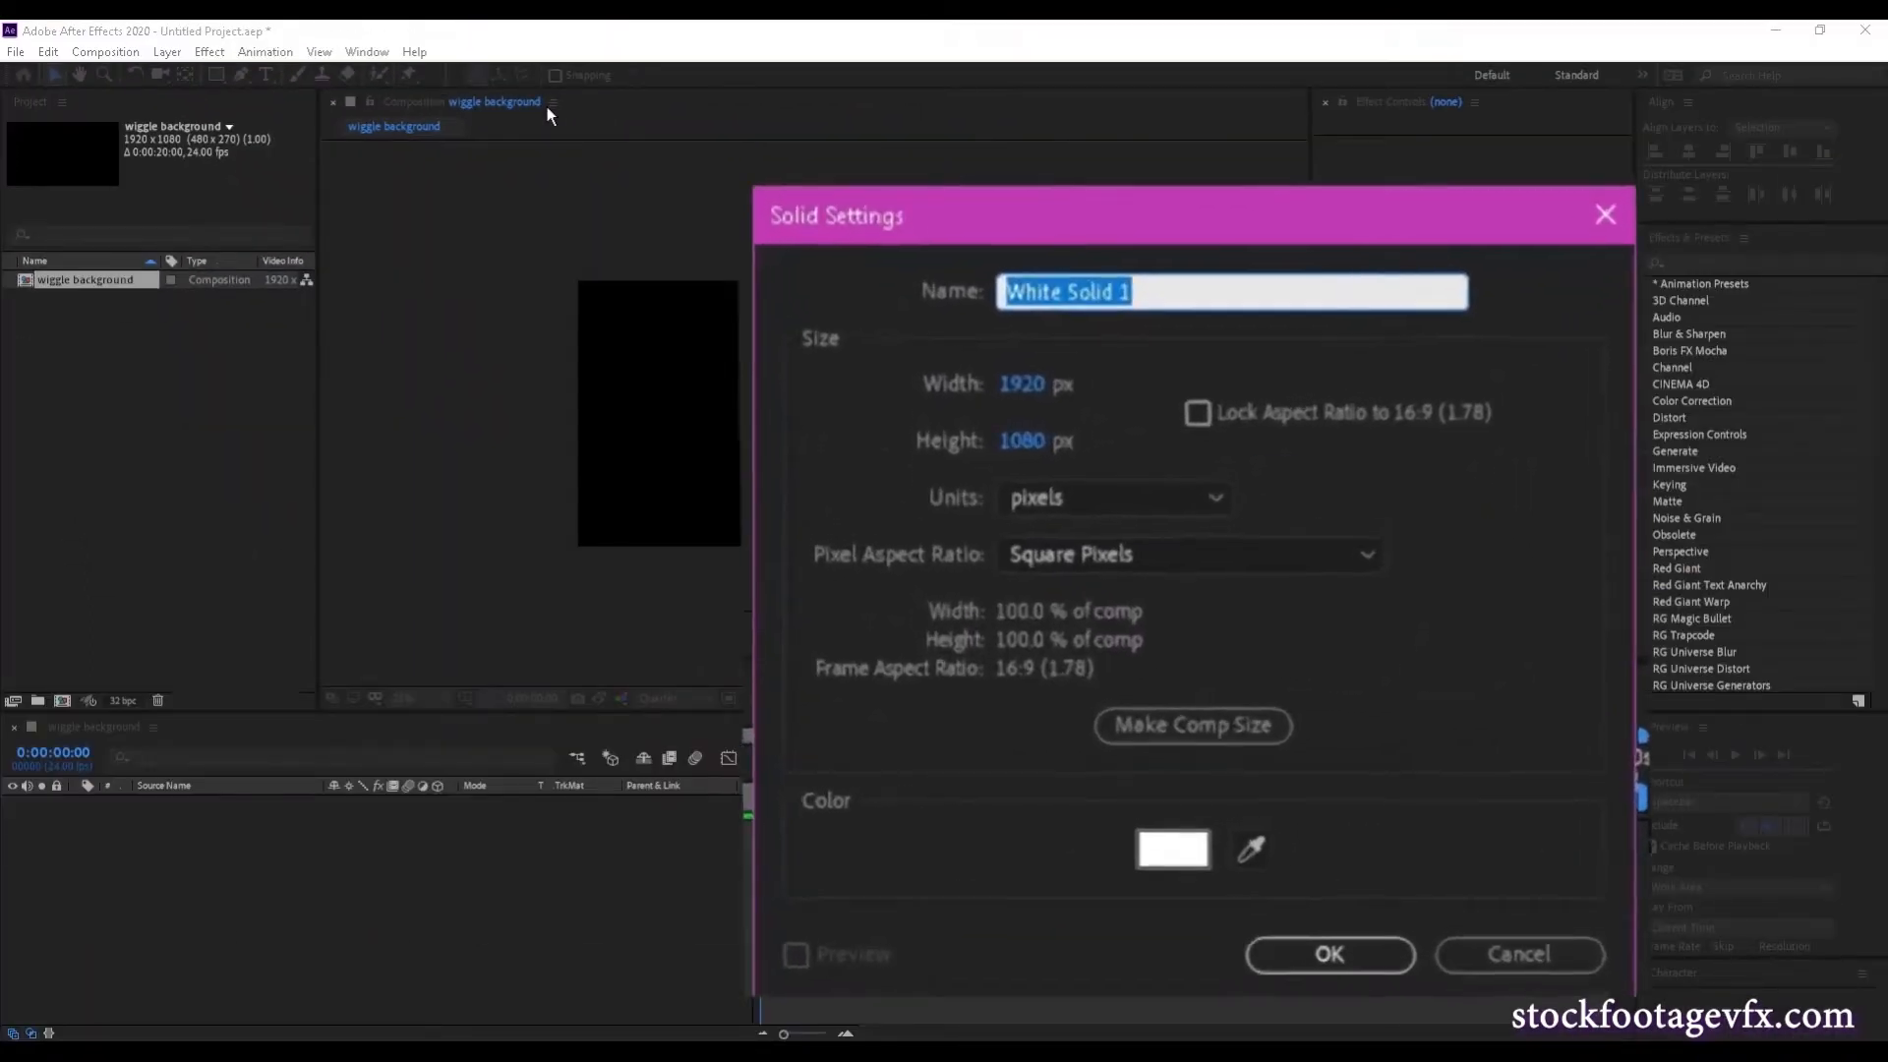
Name the new white 1920 × 1080 px solid "background colour" and create it.
type("ba")
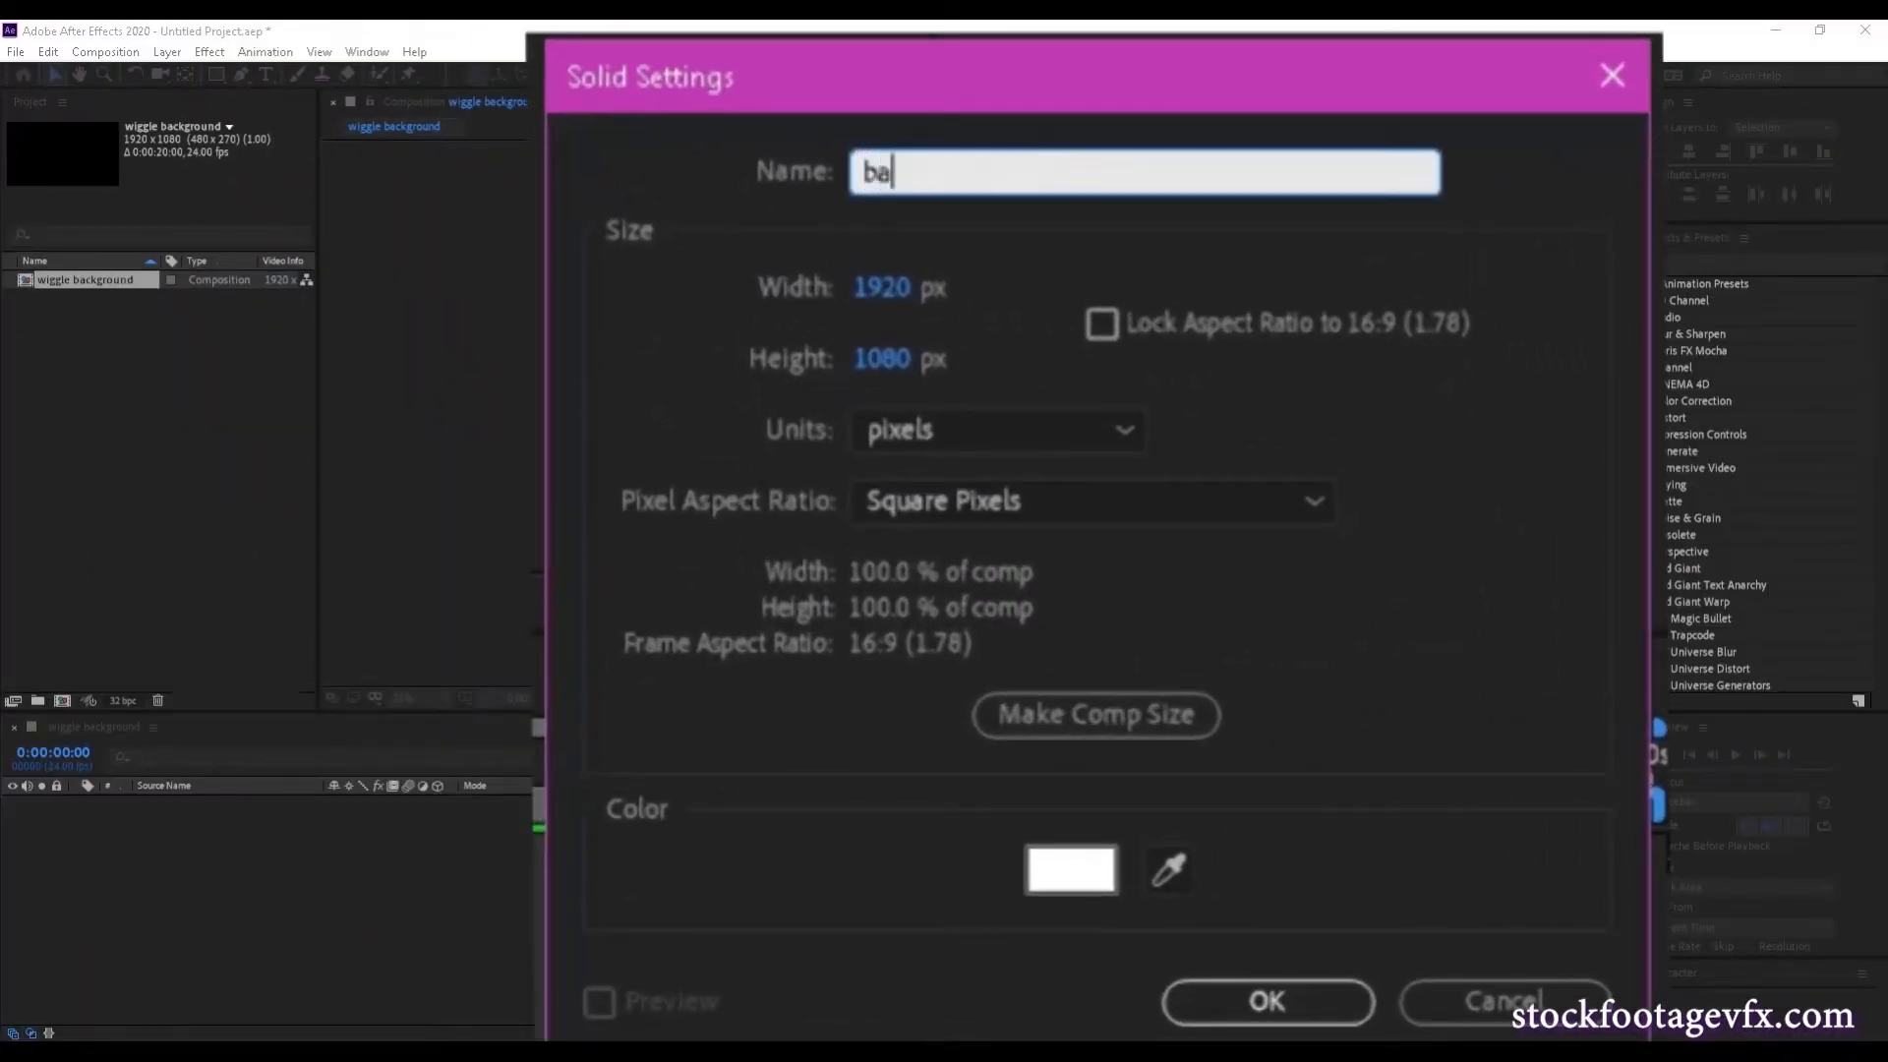
type("ckgrou")
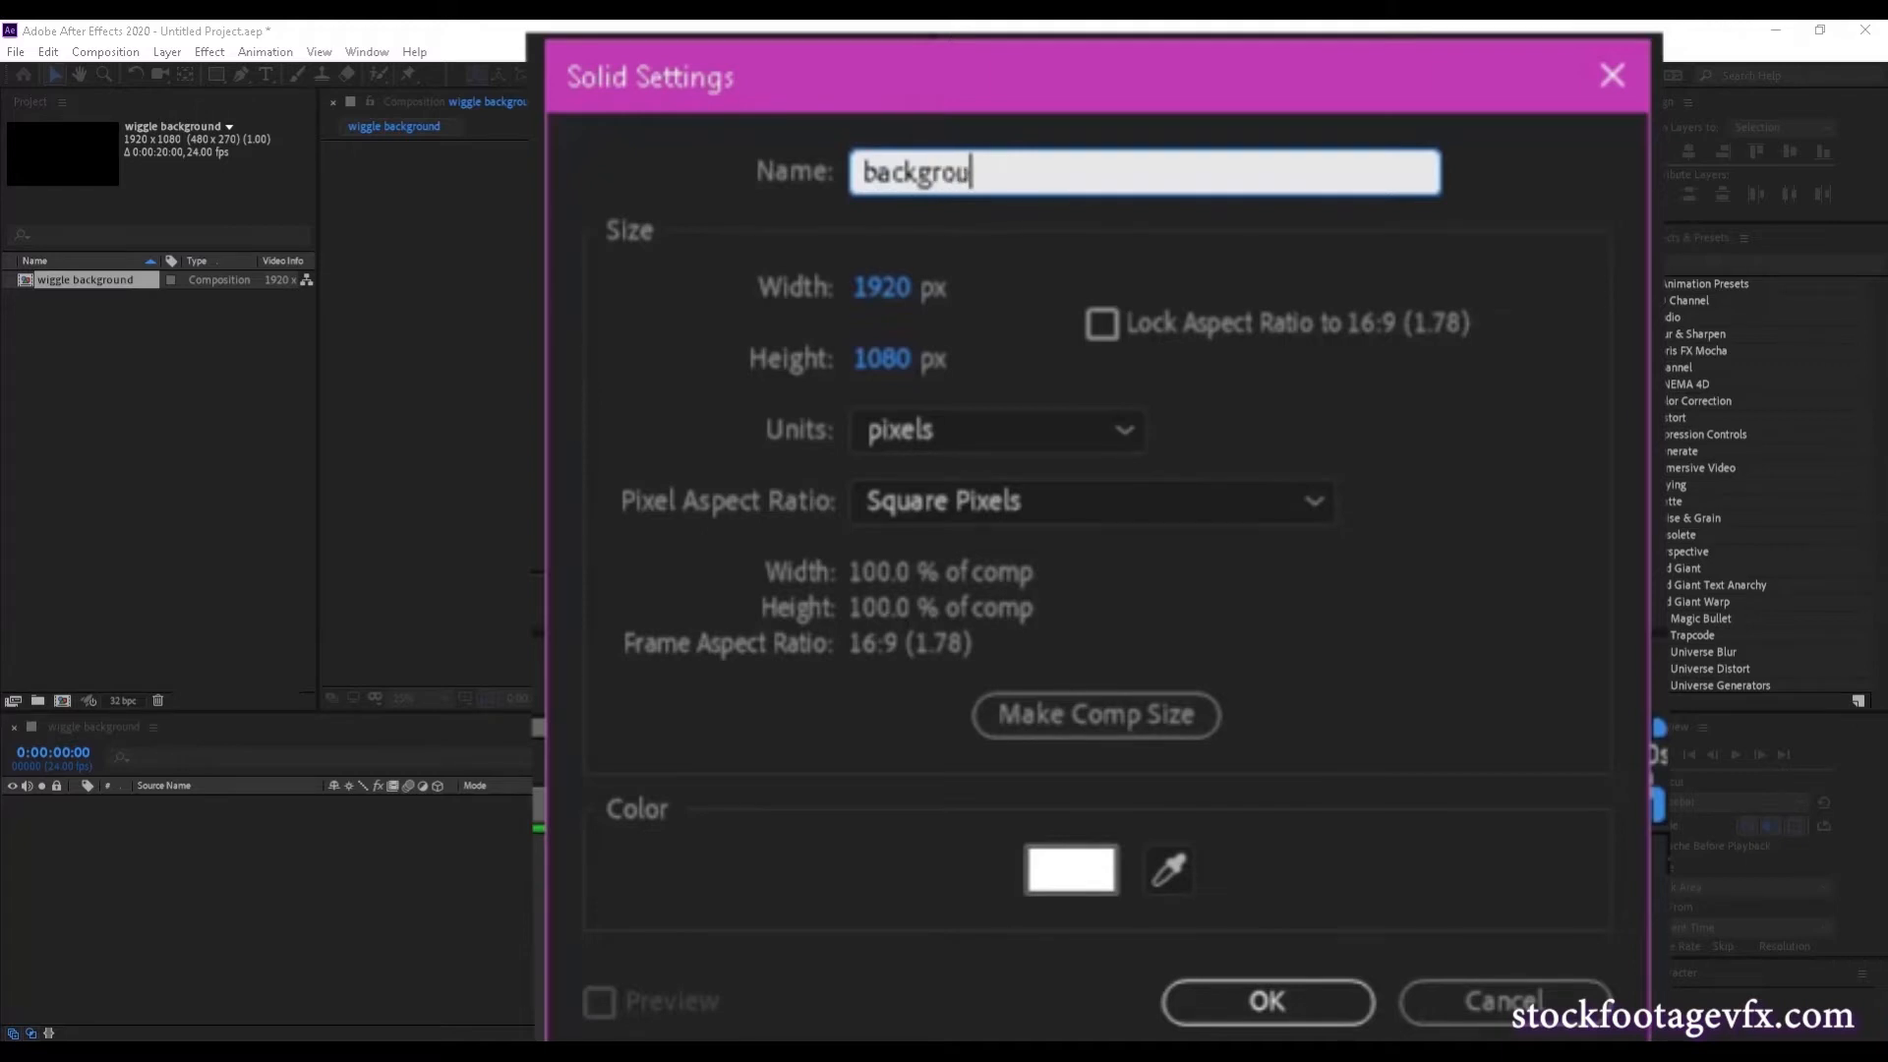
type("nd colour")
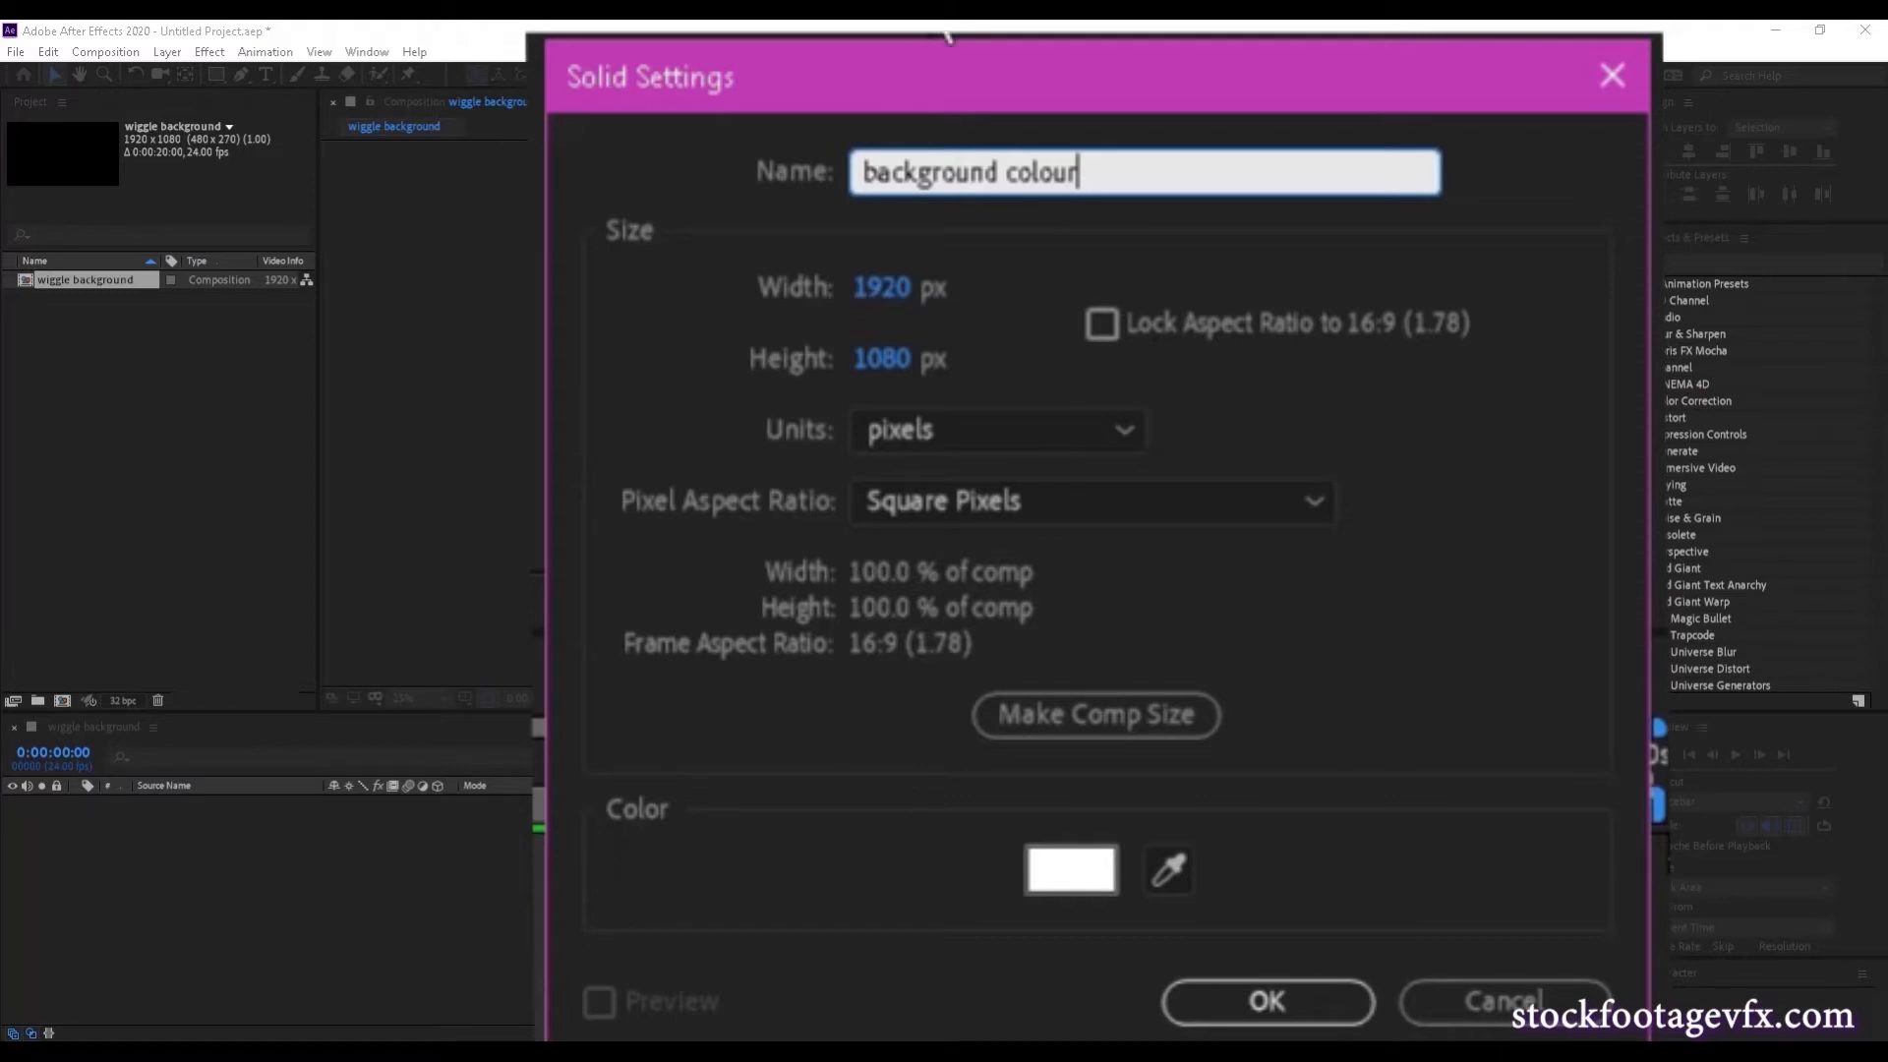
left_click(1296, 1005)
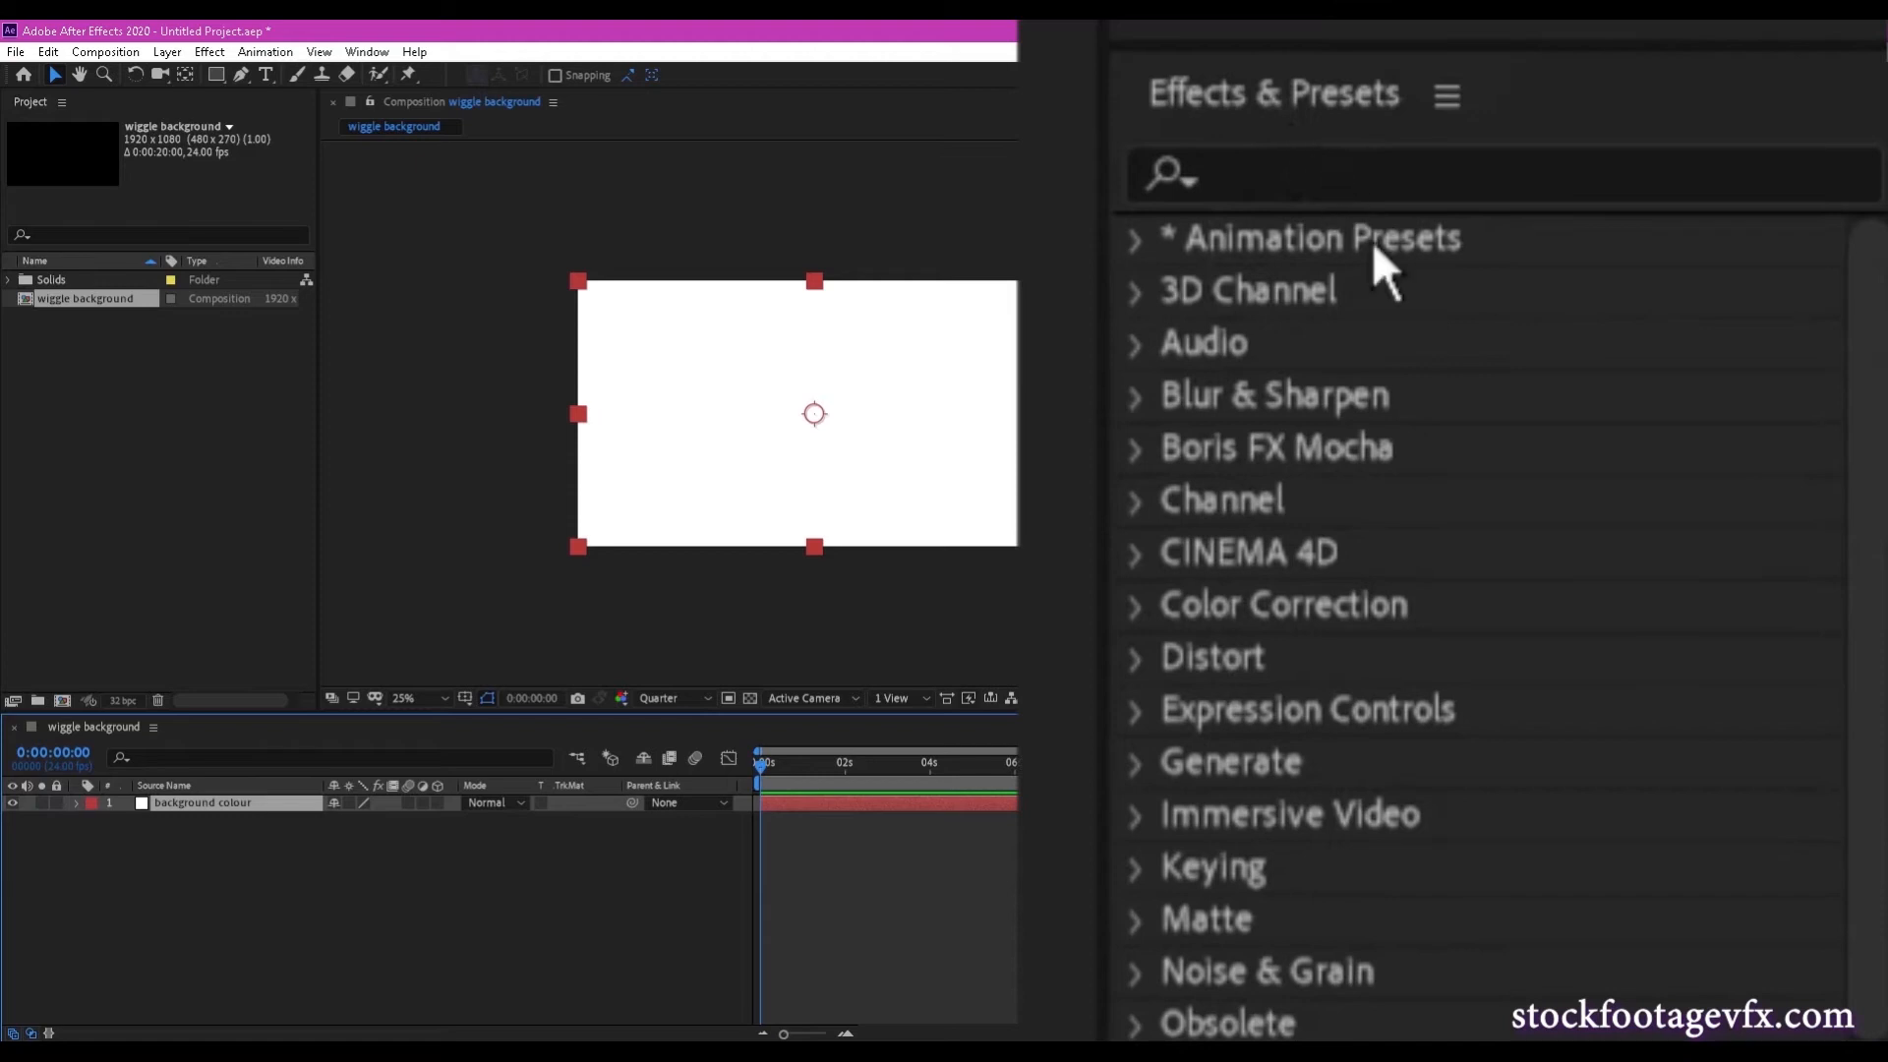
Find the Fill effect and apply it to the background colour layer.
left_click(1357, 196)
type("fill")
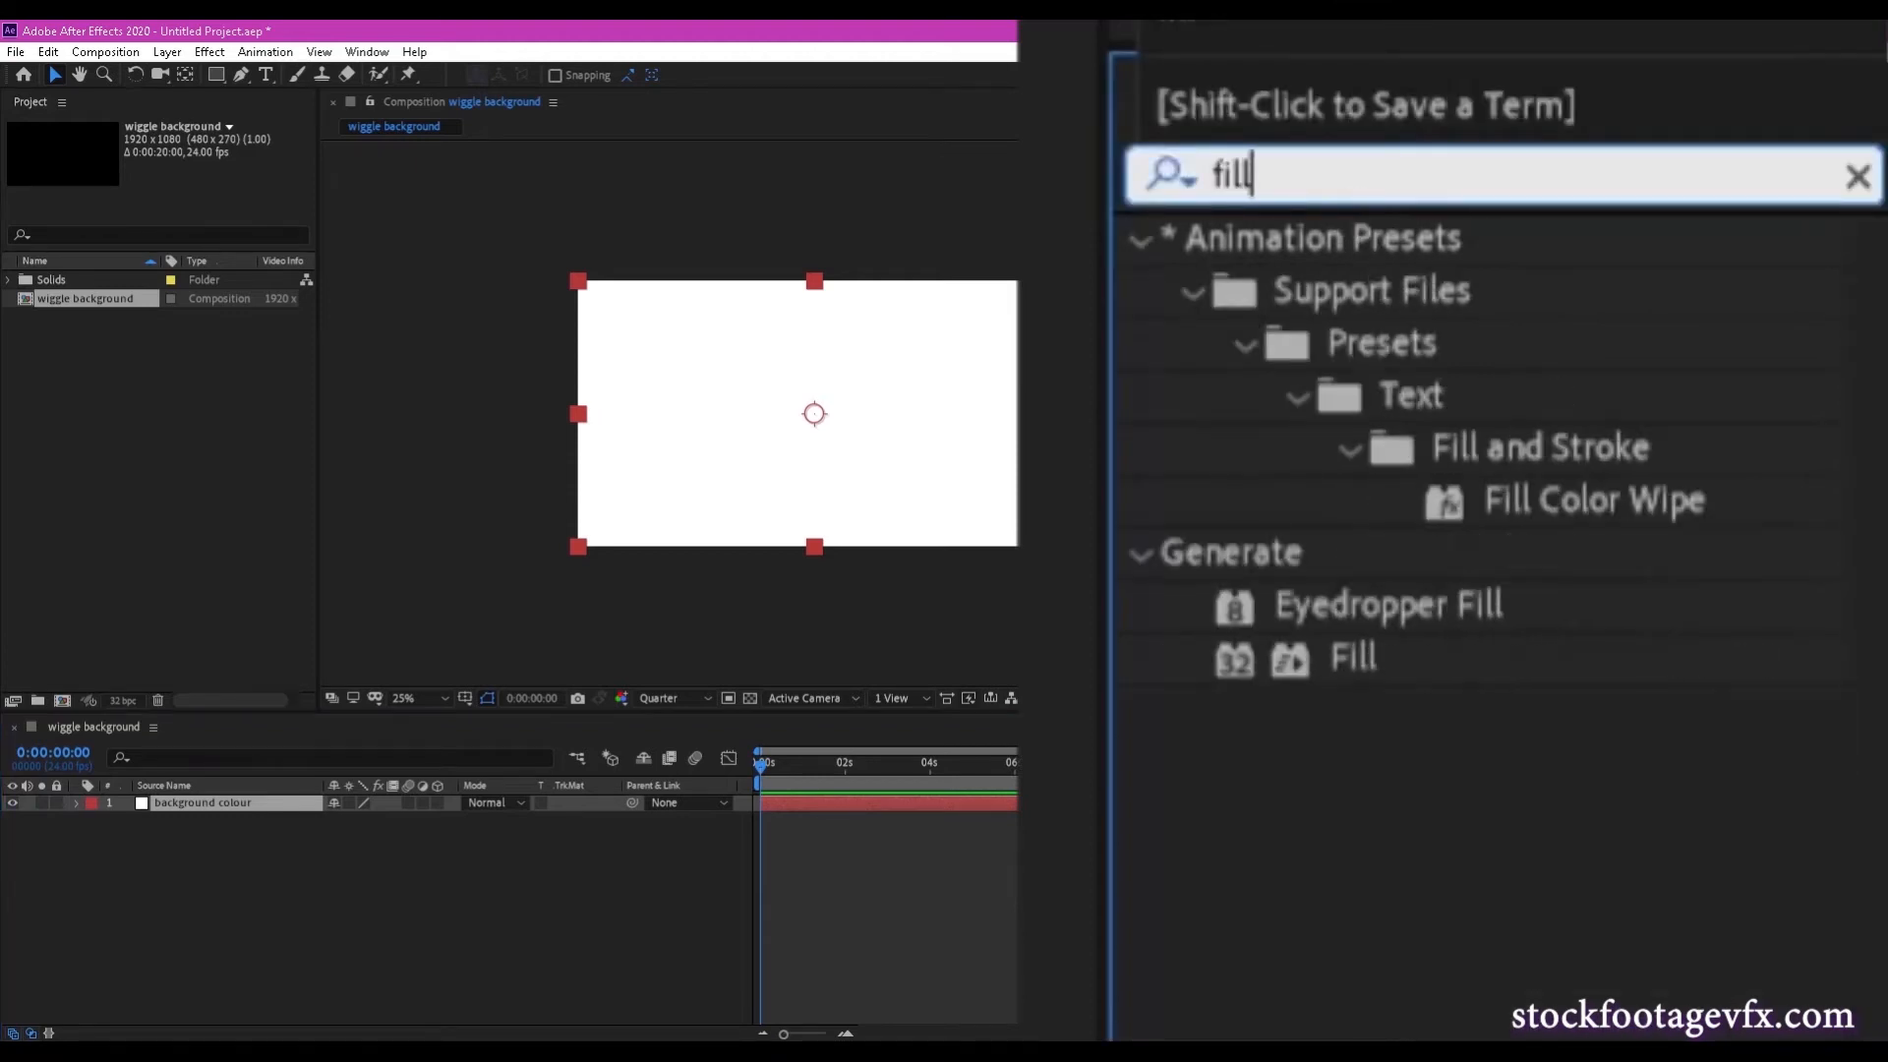
left_click(1388, 690)
left_click_drag(1718, 421, 1007, 429)
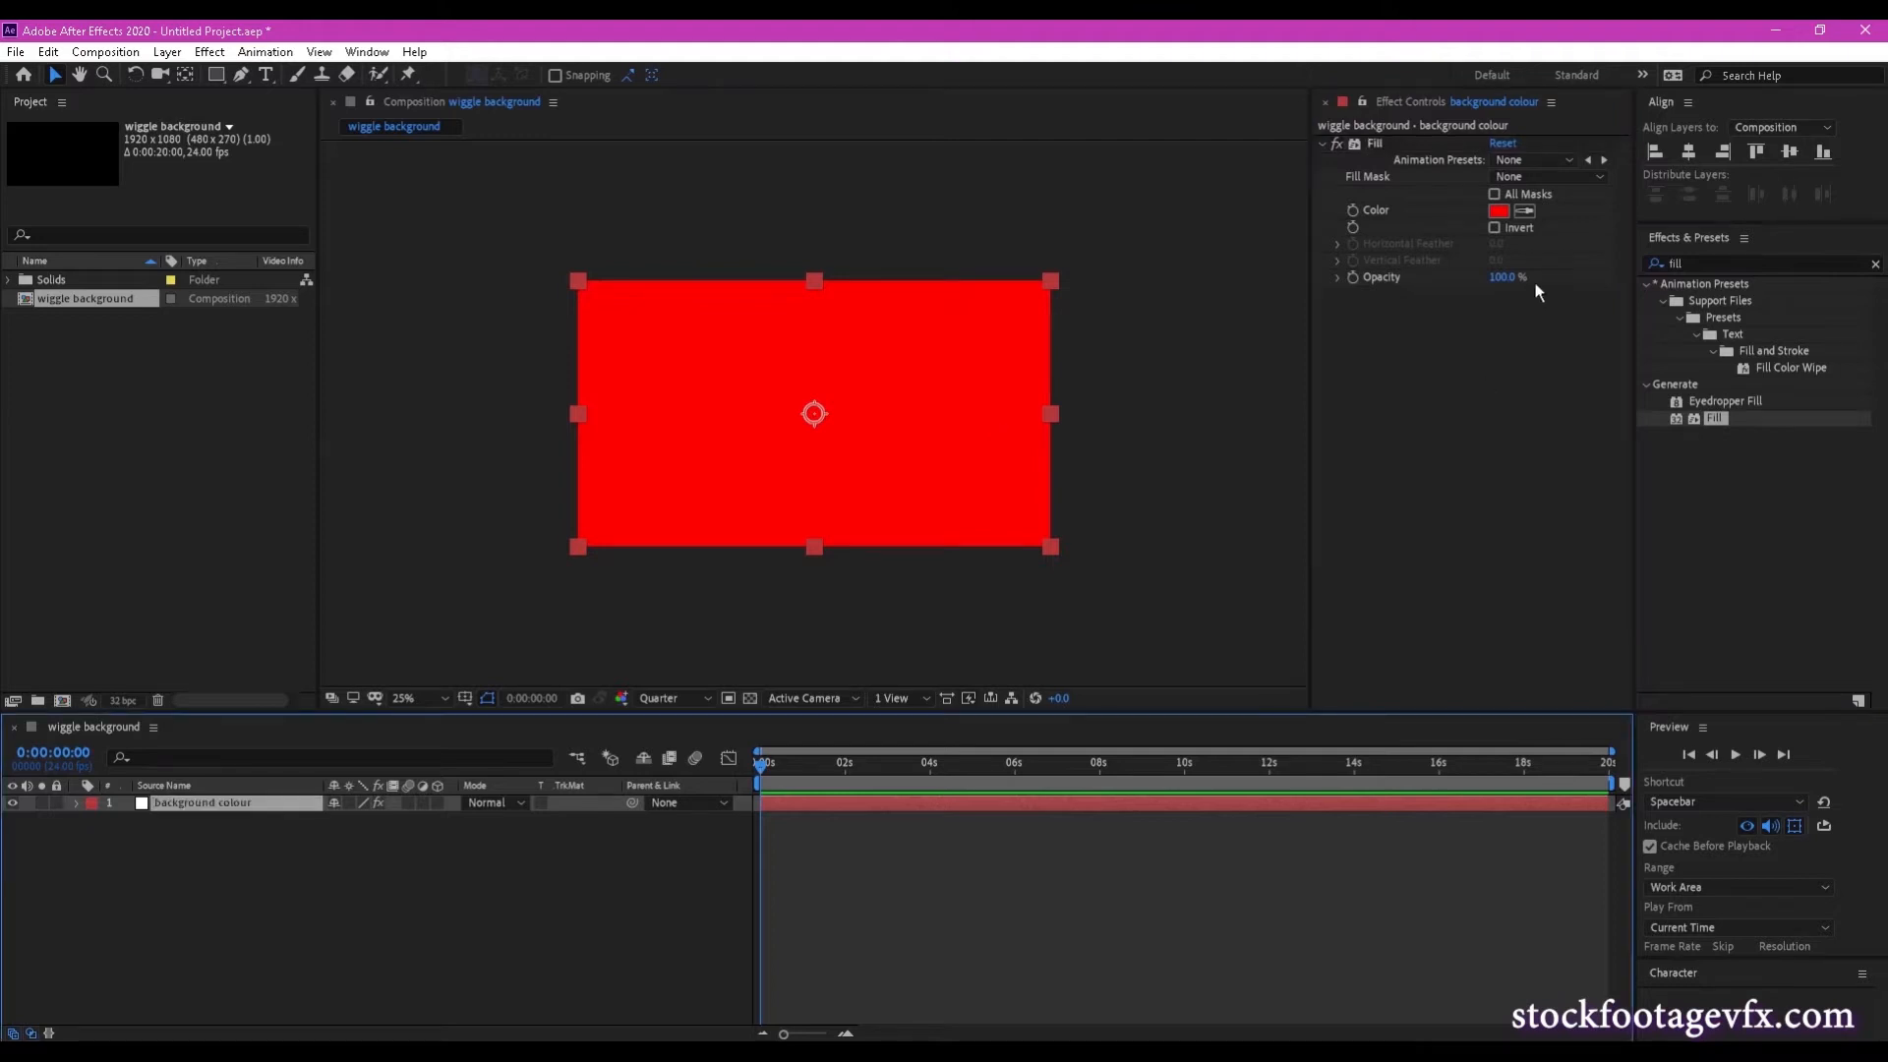
Set the Fill effect's colour to a light pink with RGB values 255, 191, 223.
left_click(1564, 344)
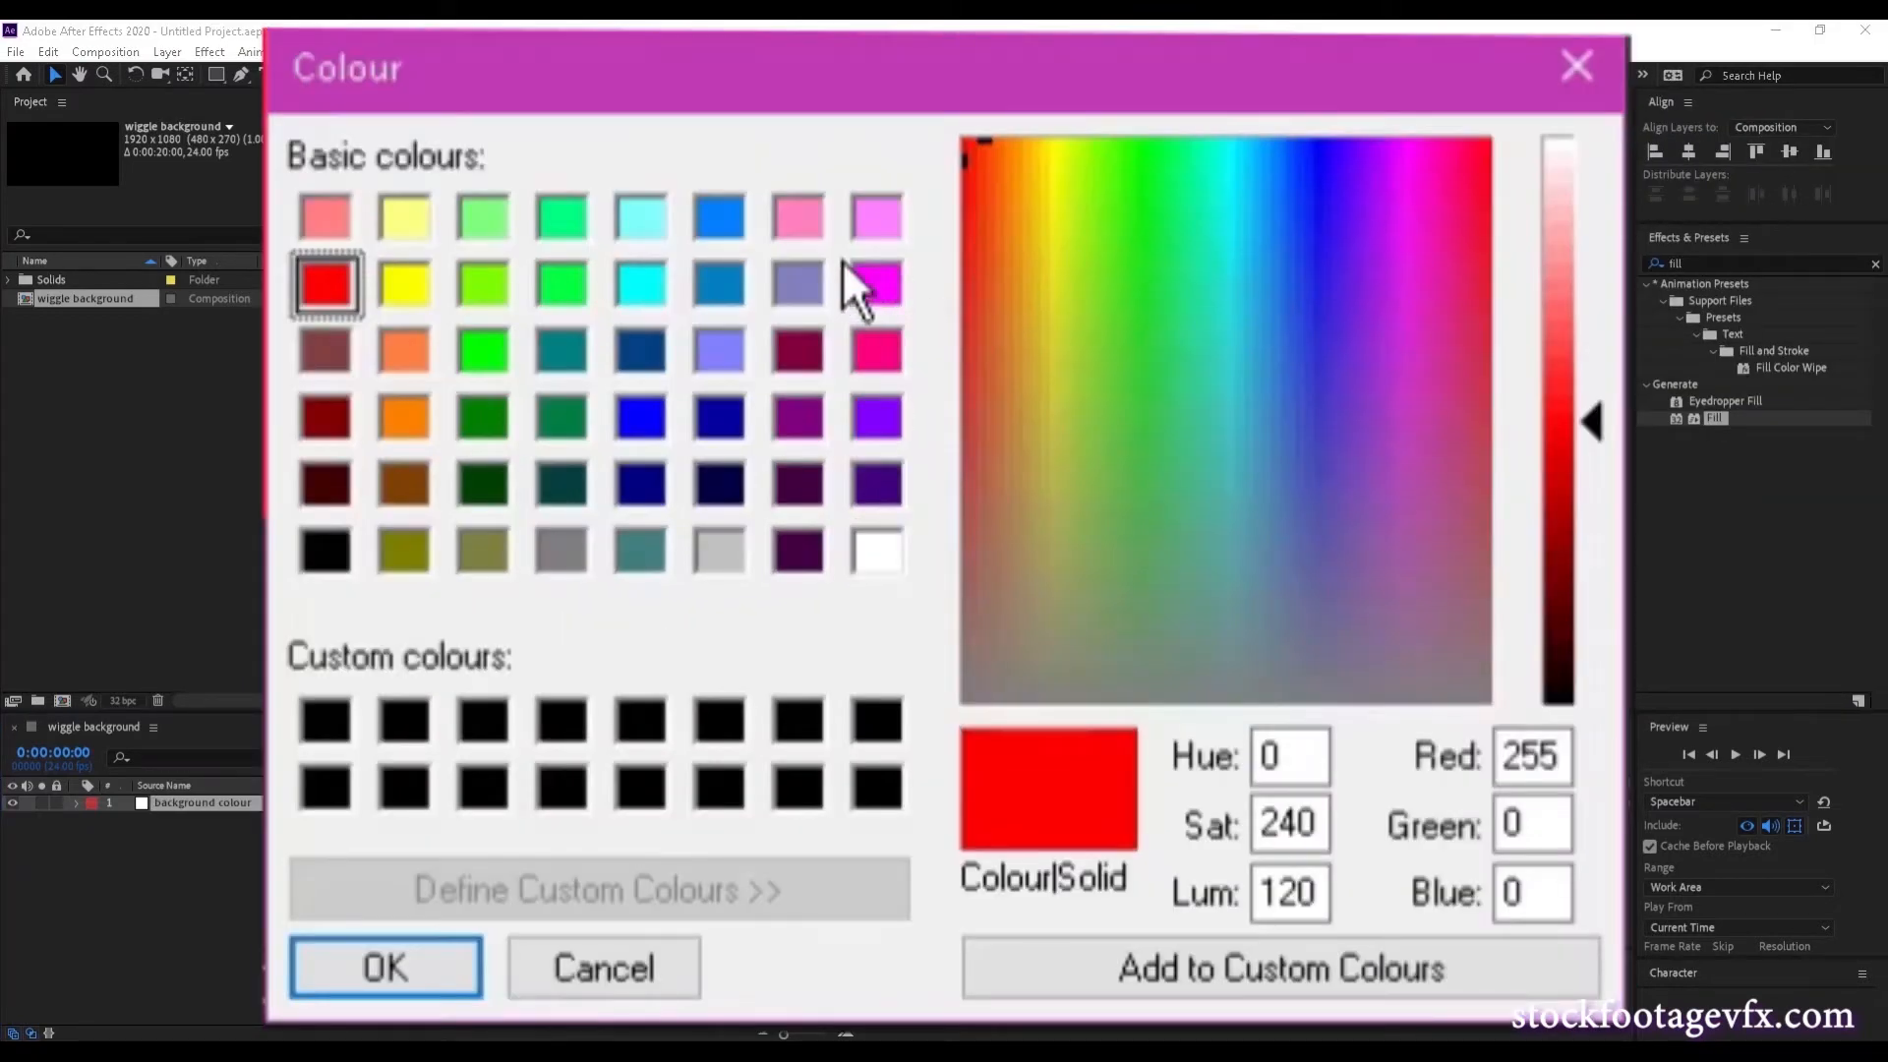
left_click(798, 216)
left_click(1603, 216)
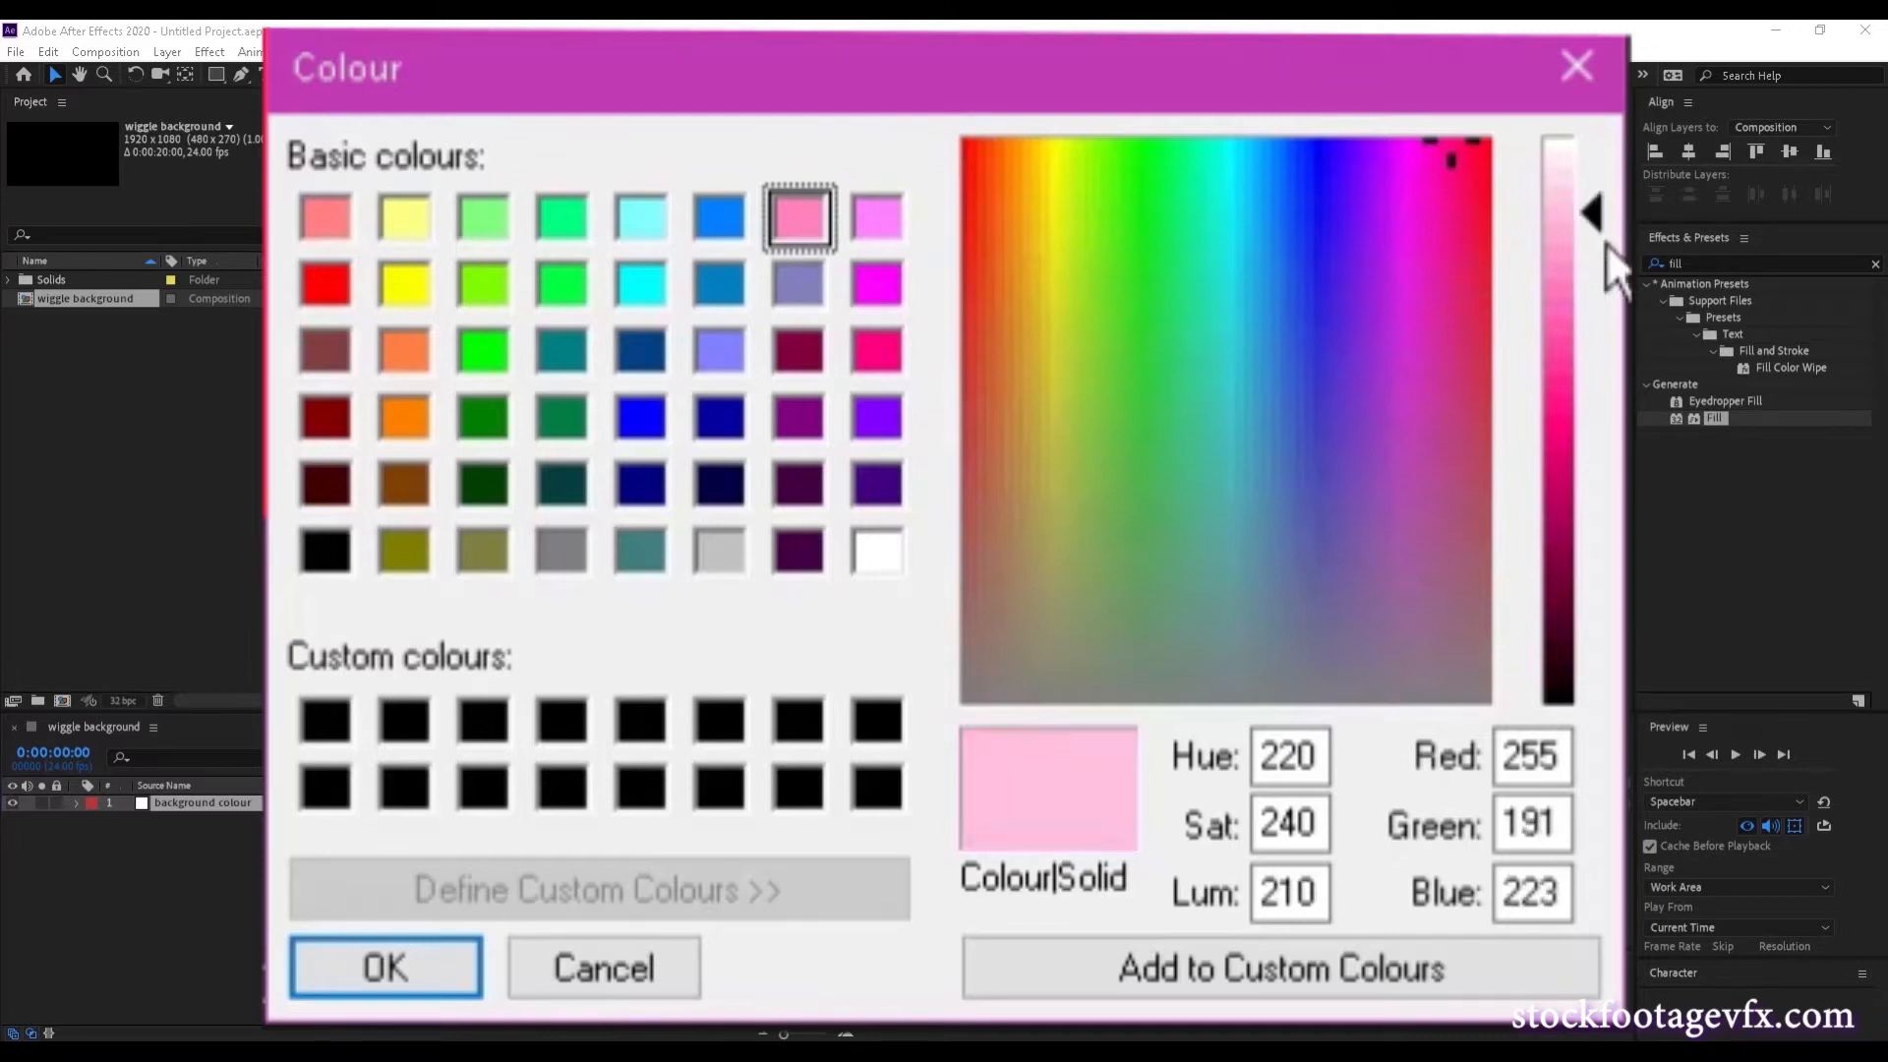
left_click(470, 991)
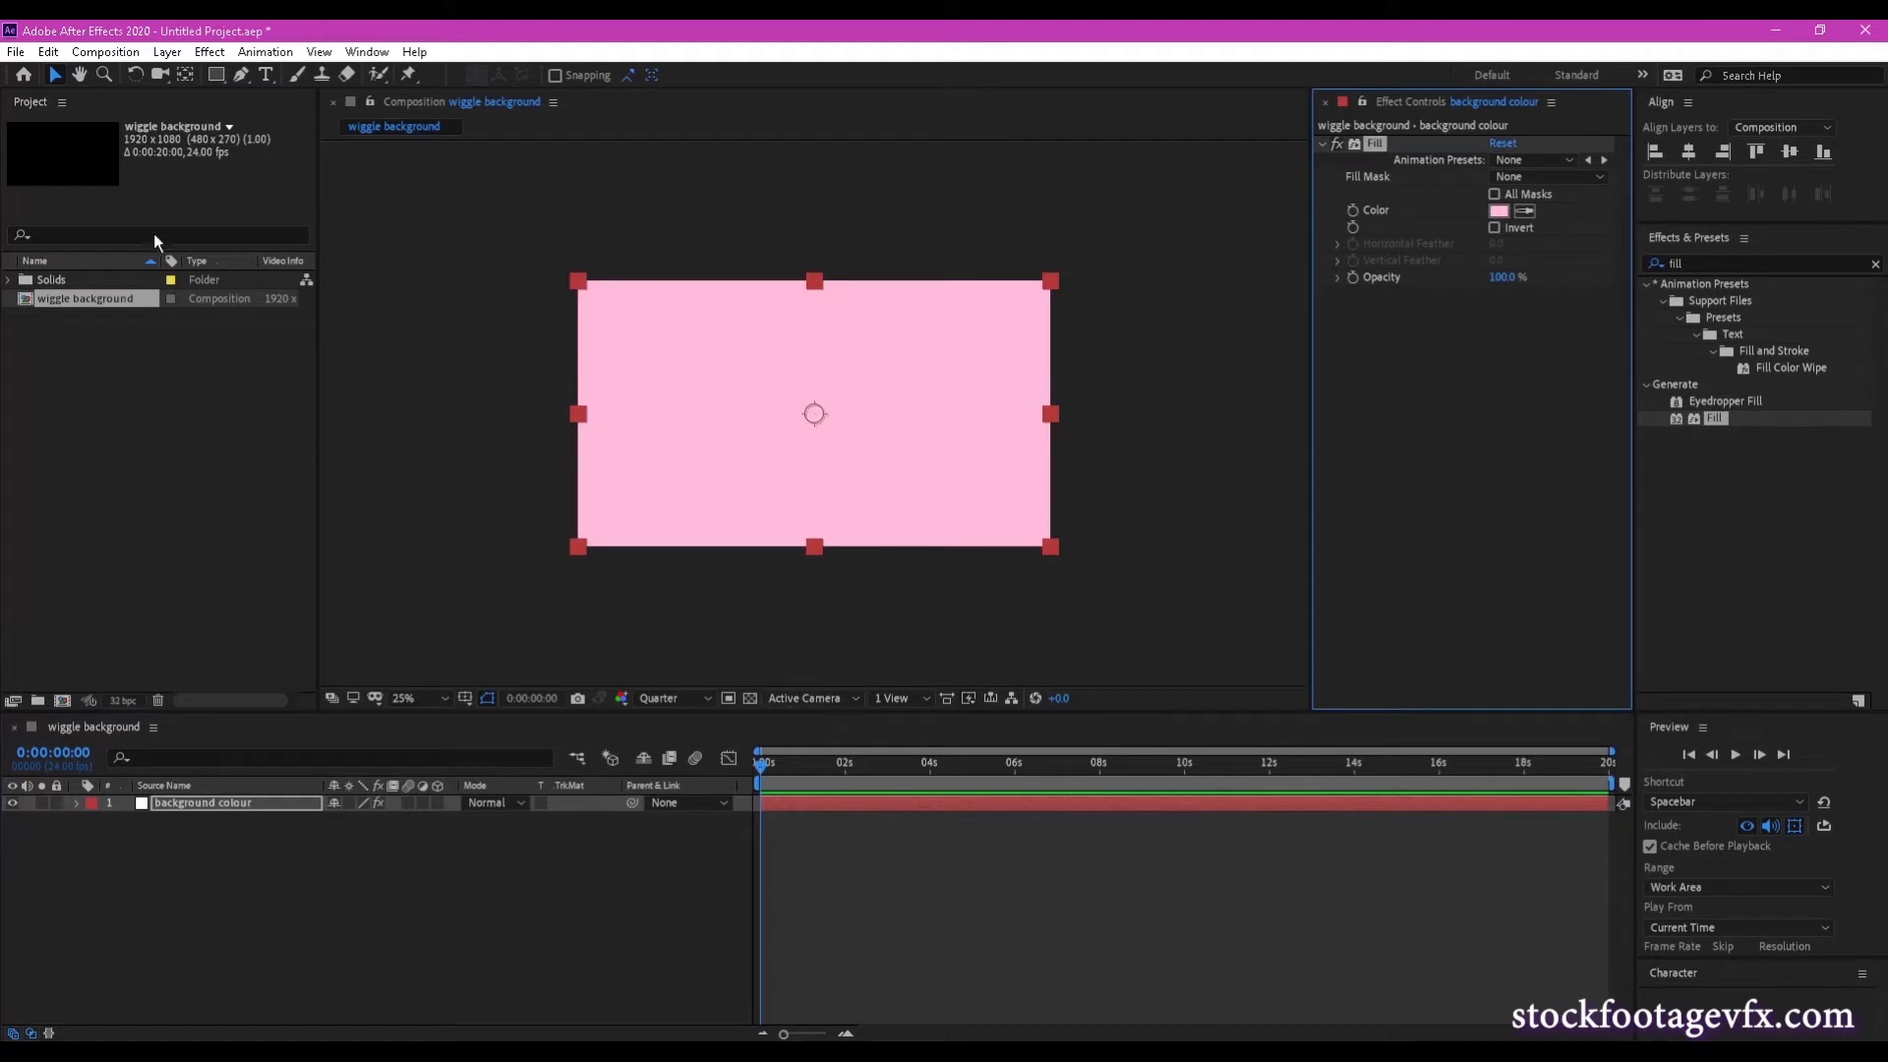
Create a new composition named "icon" with a width and height of 500 px.
left_click(111, 56)
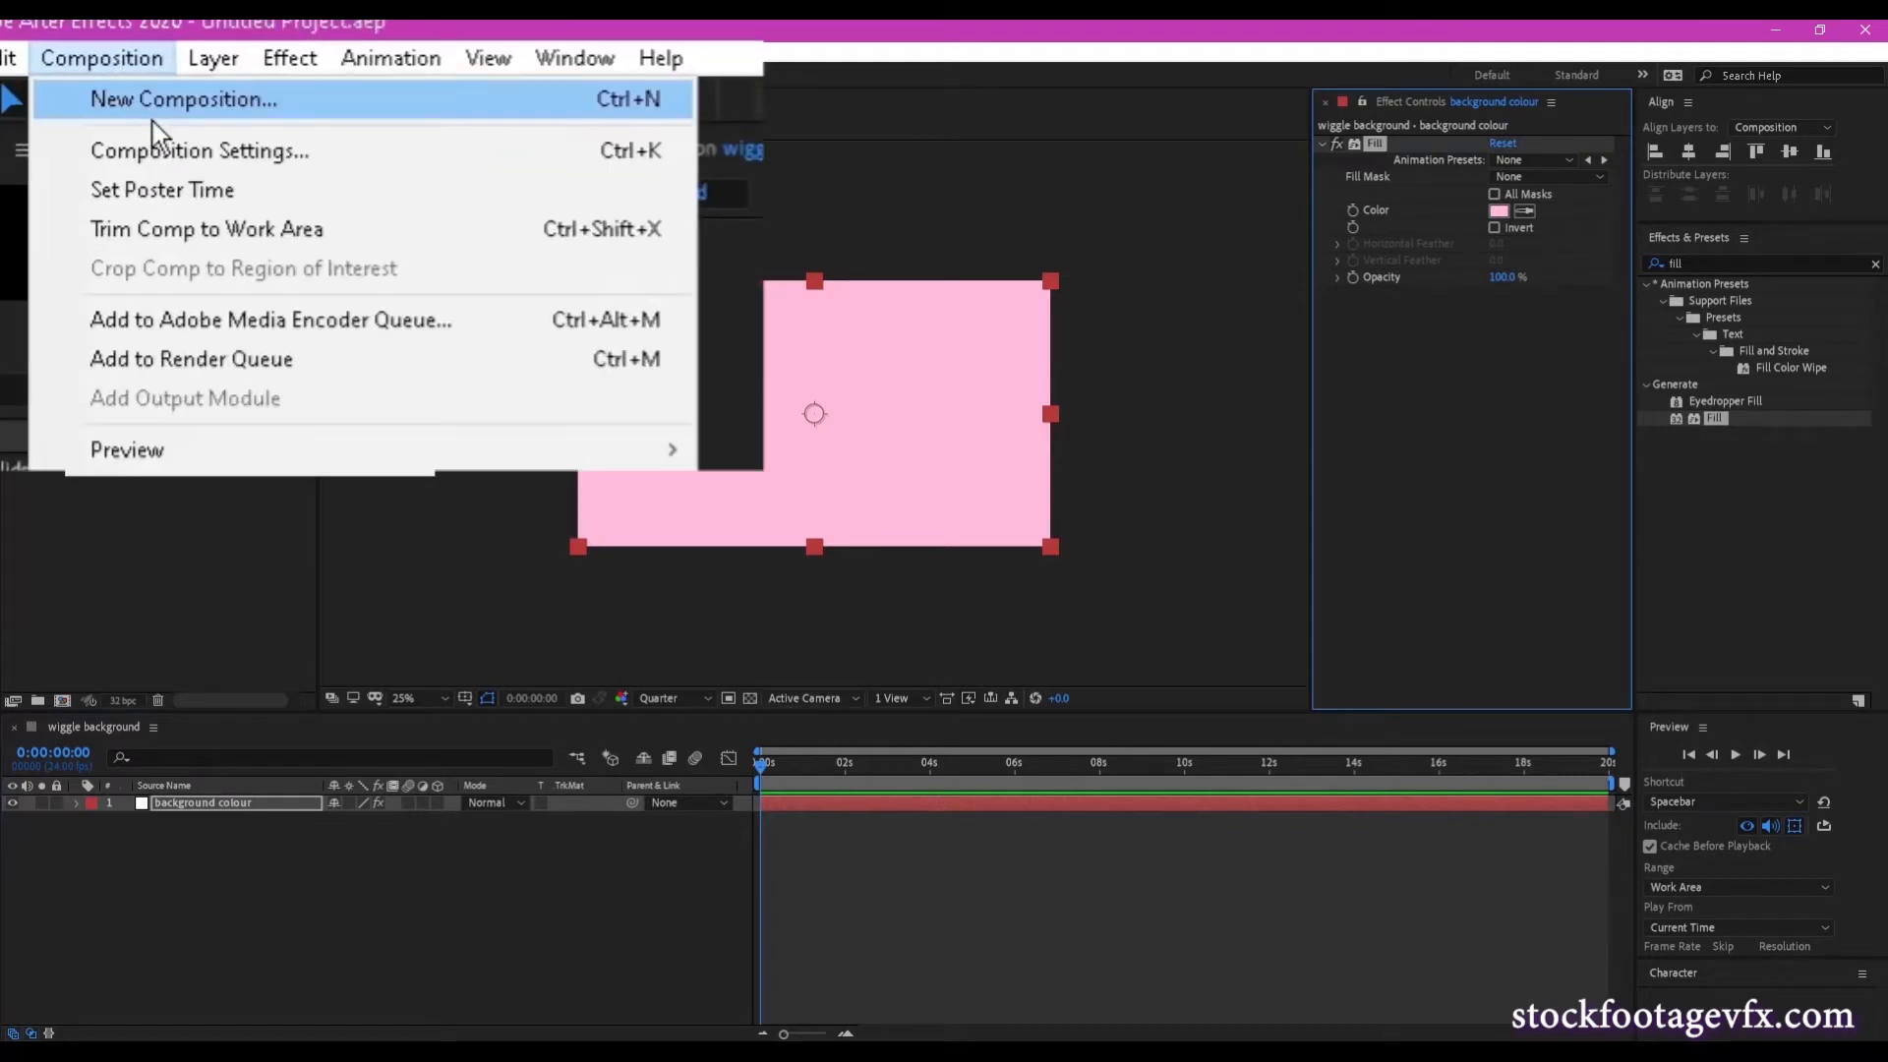
left_click(159, 114)
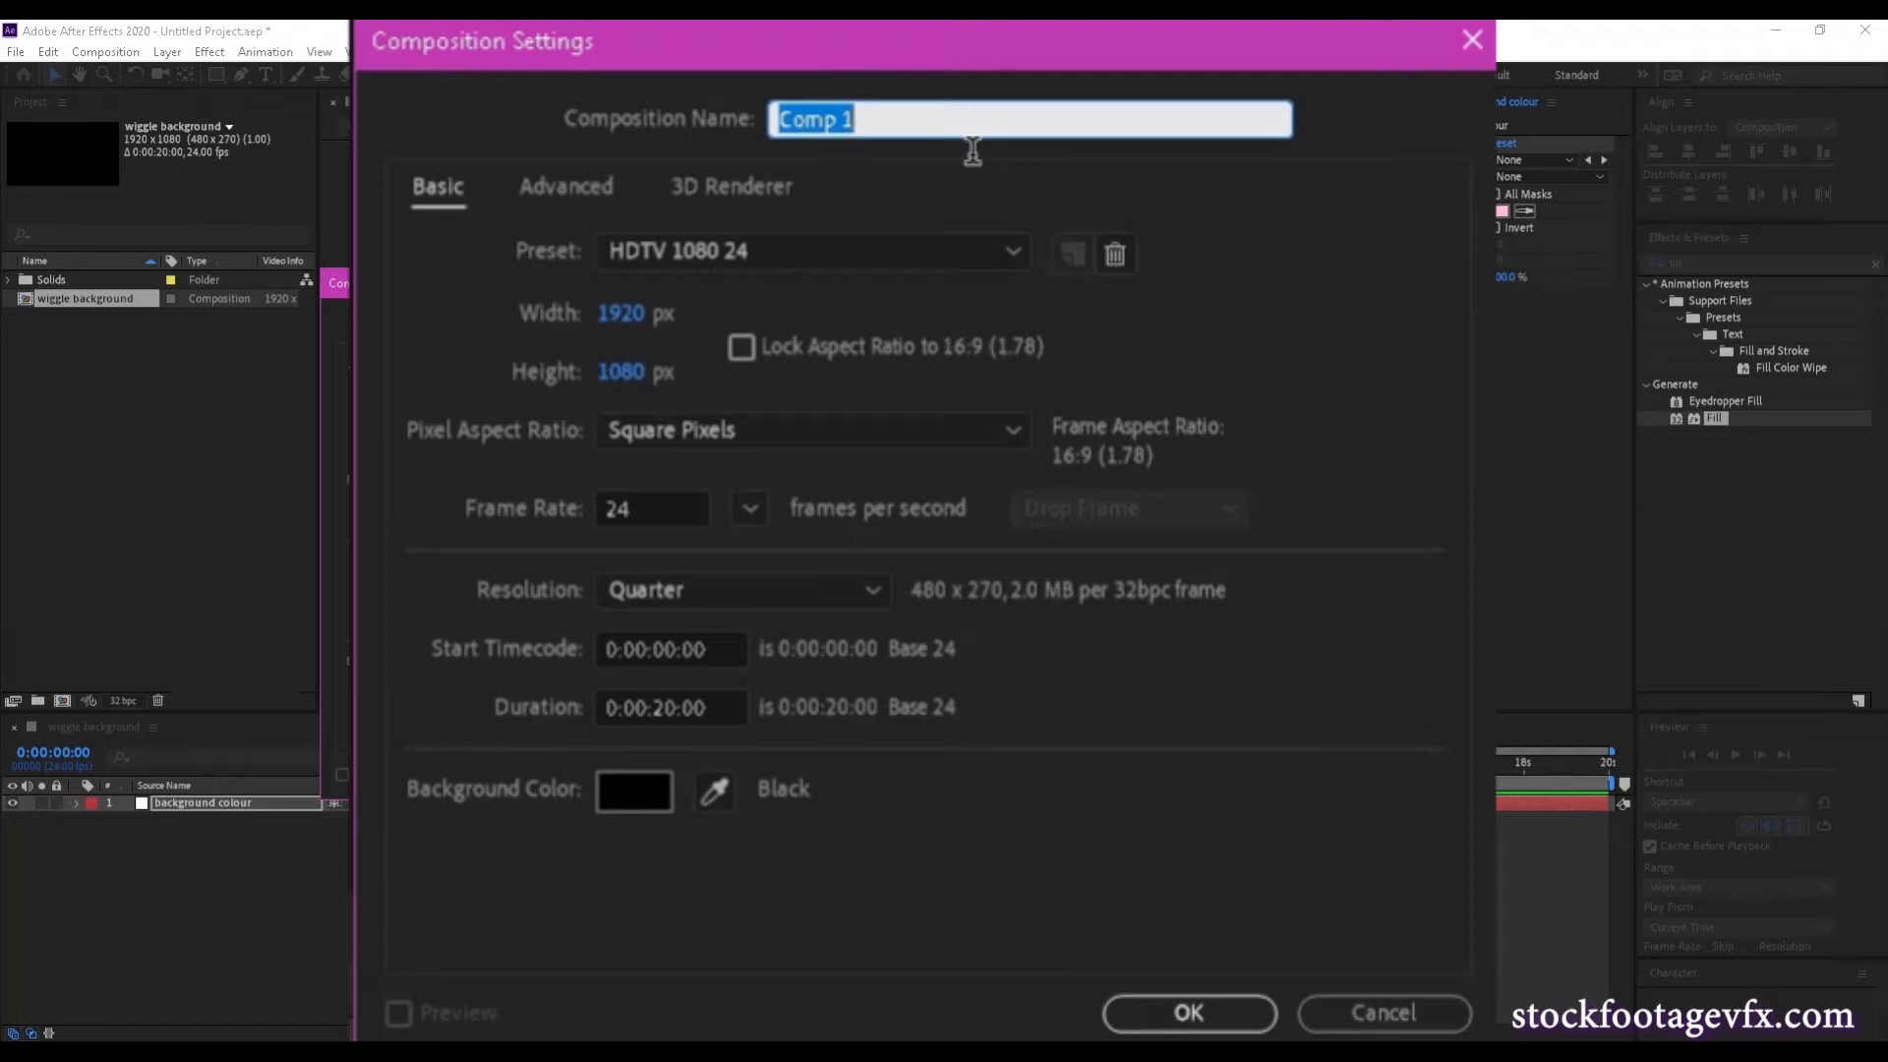
type("id")
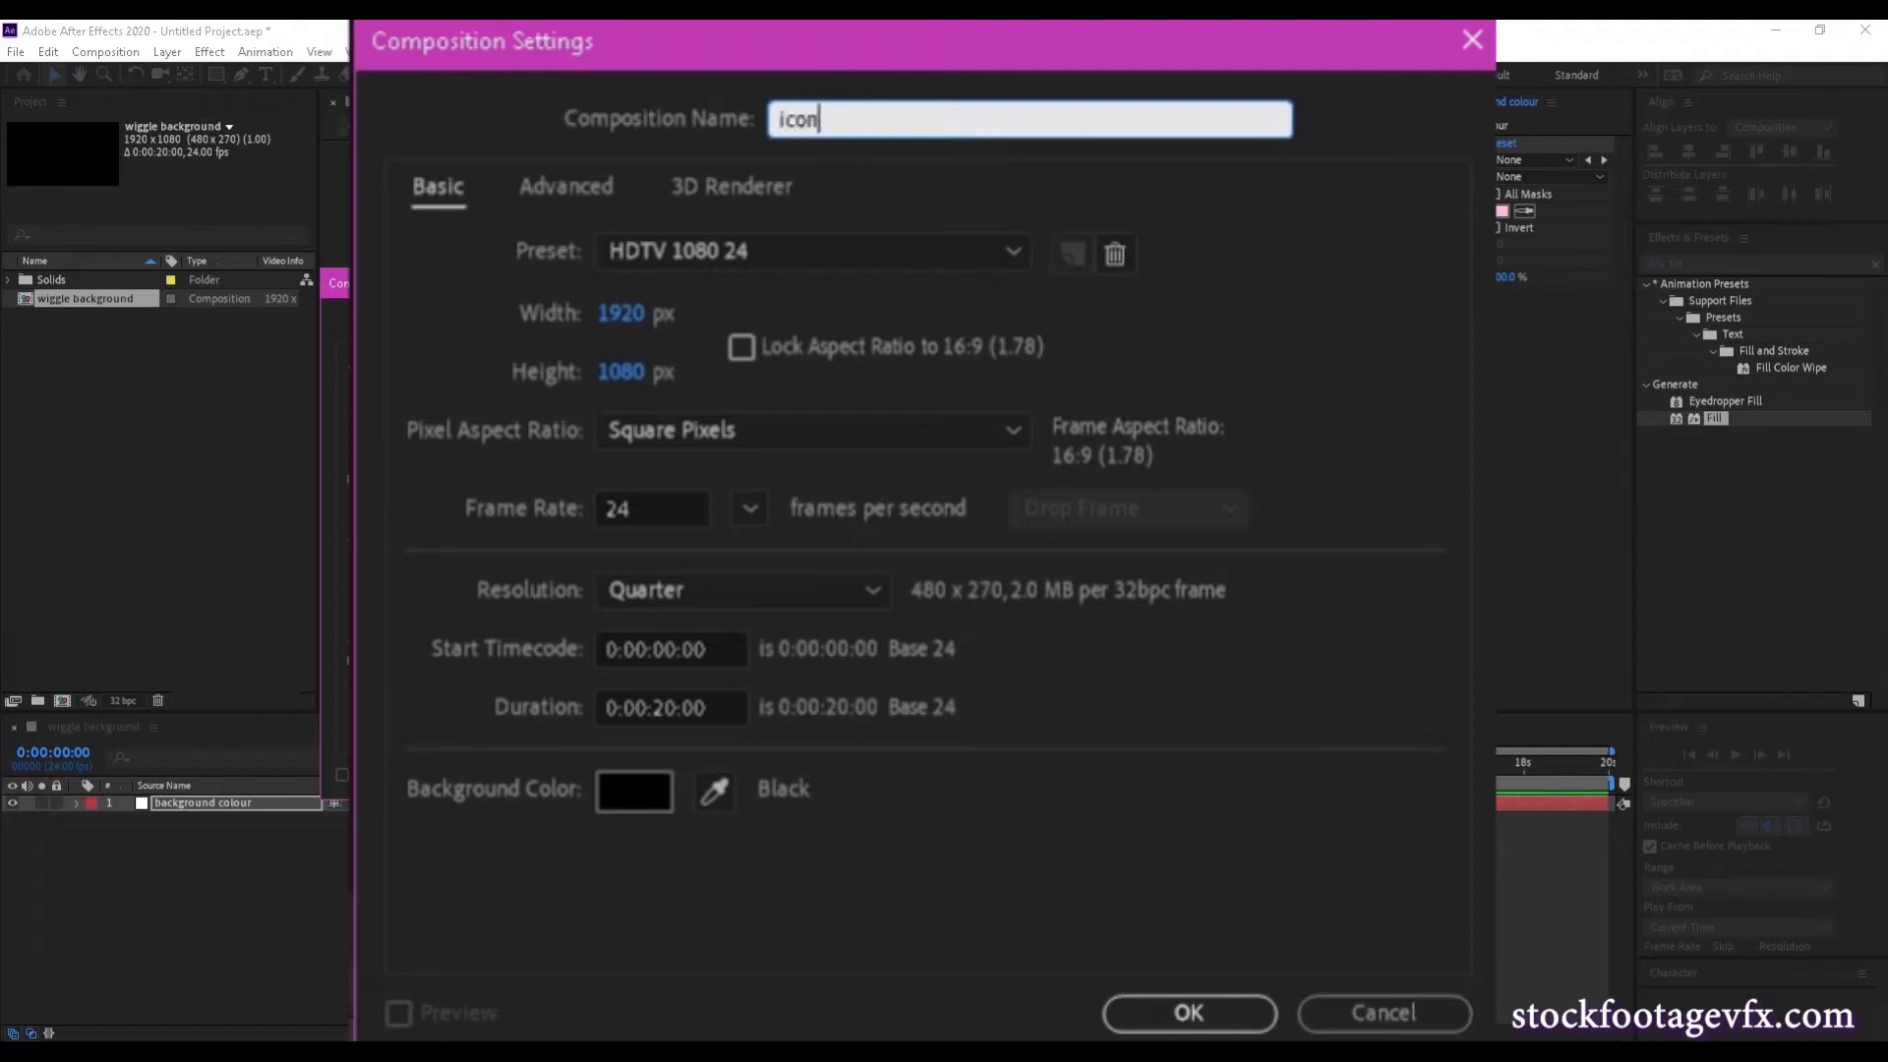
left_click(625, 330)
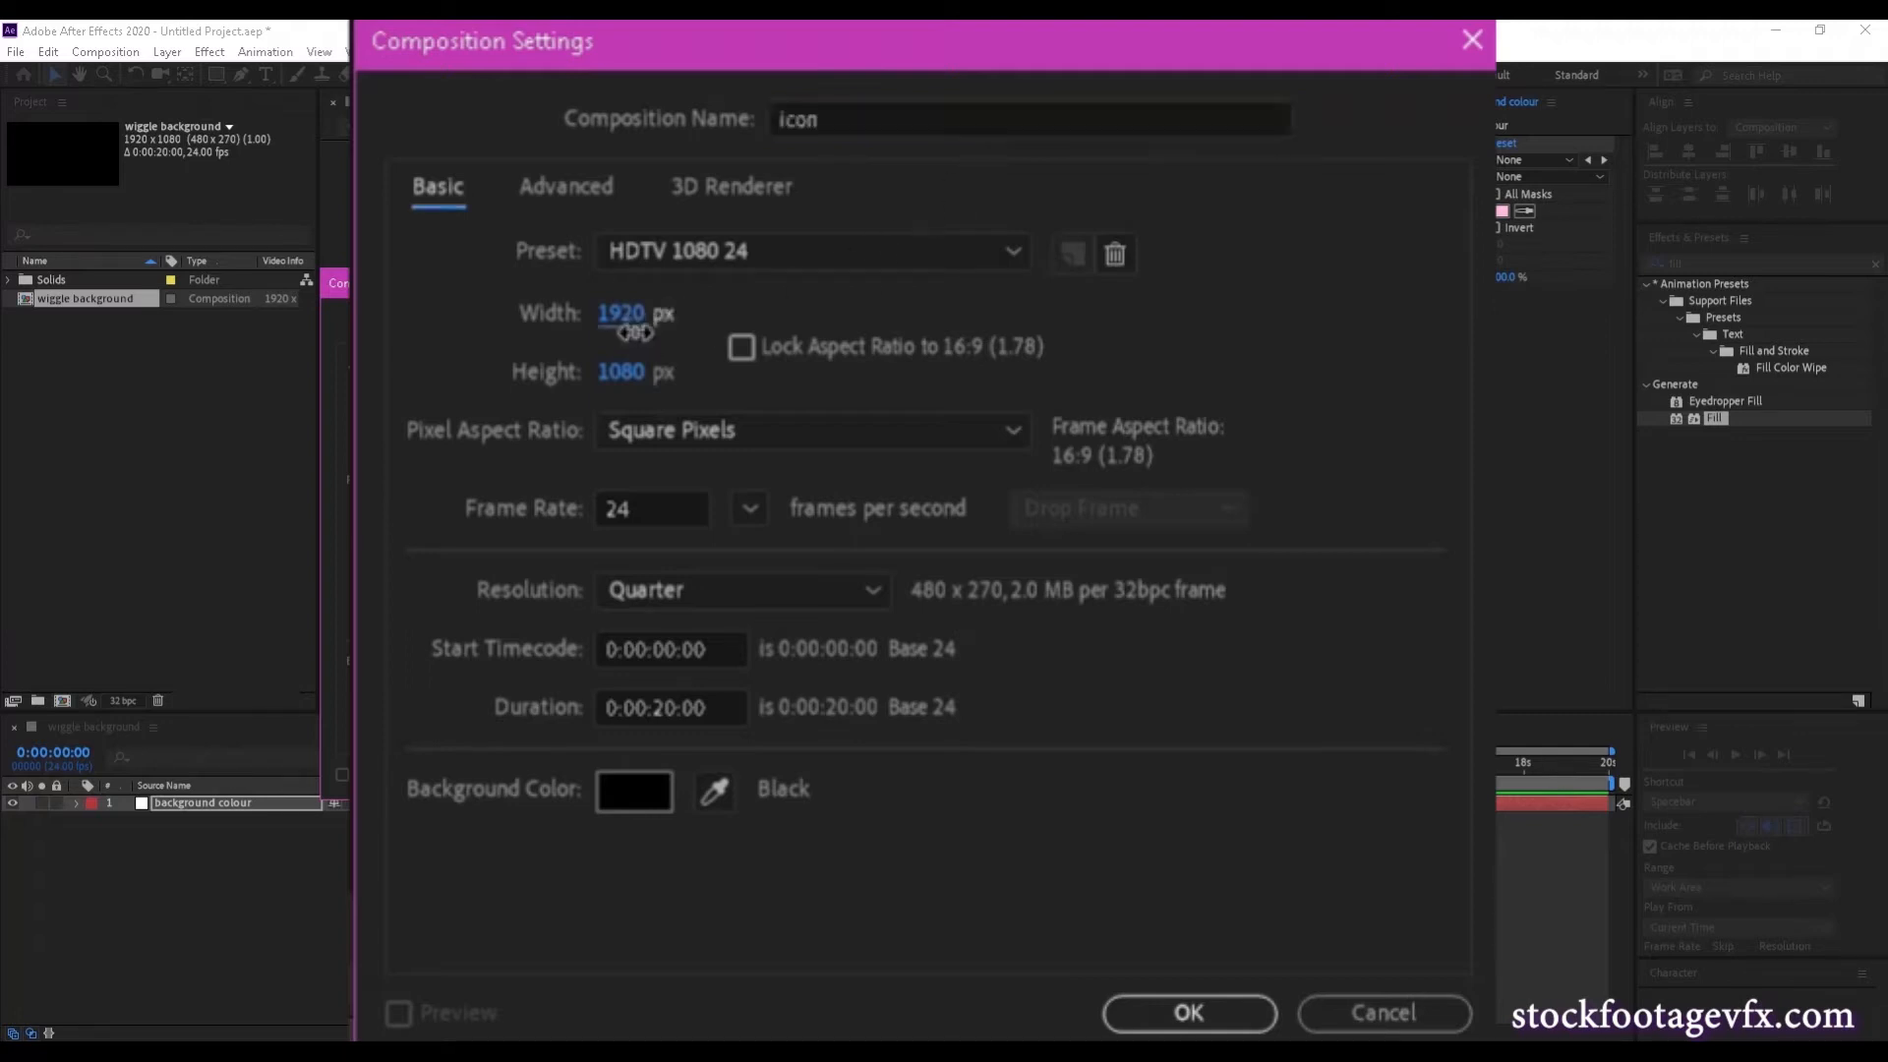
type("5")
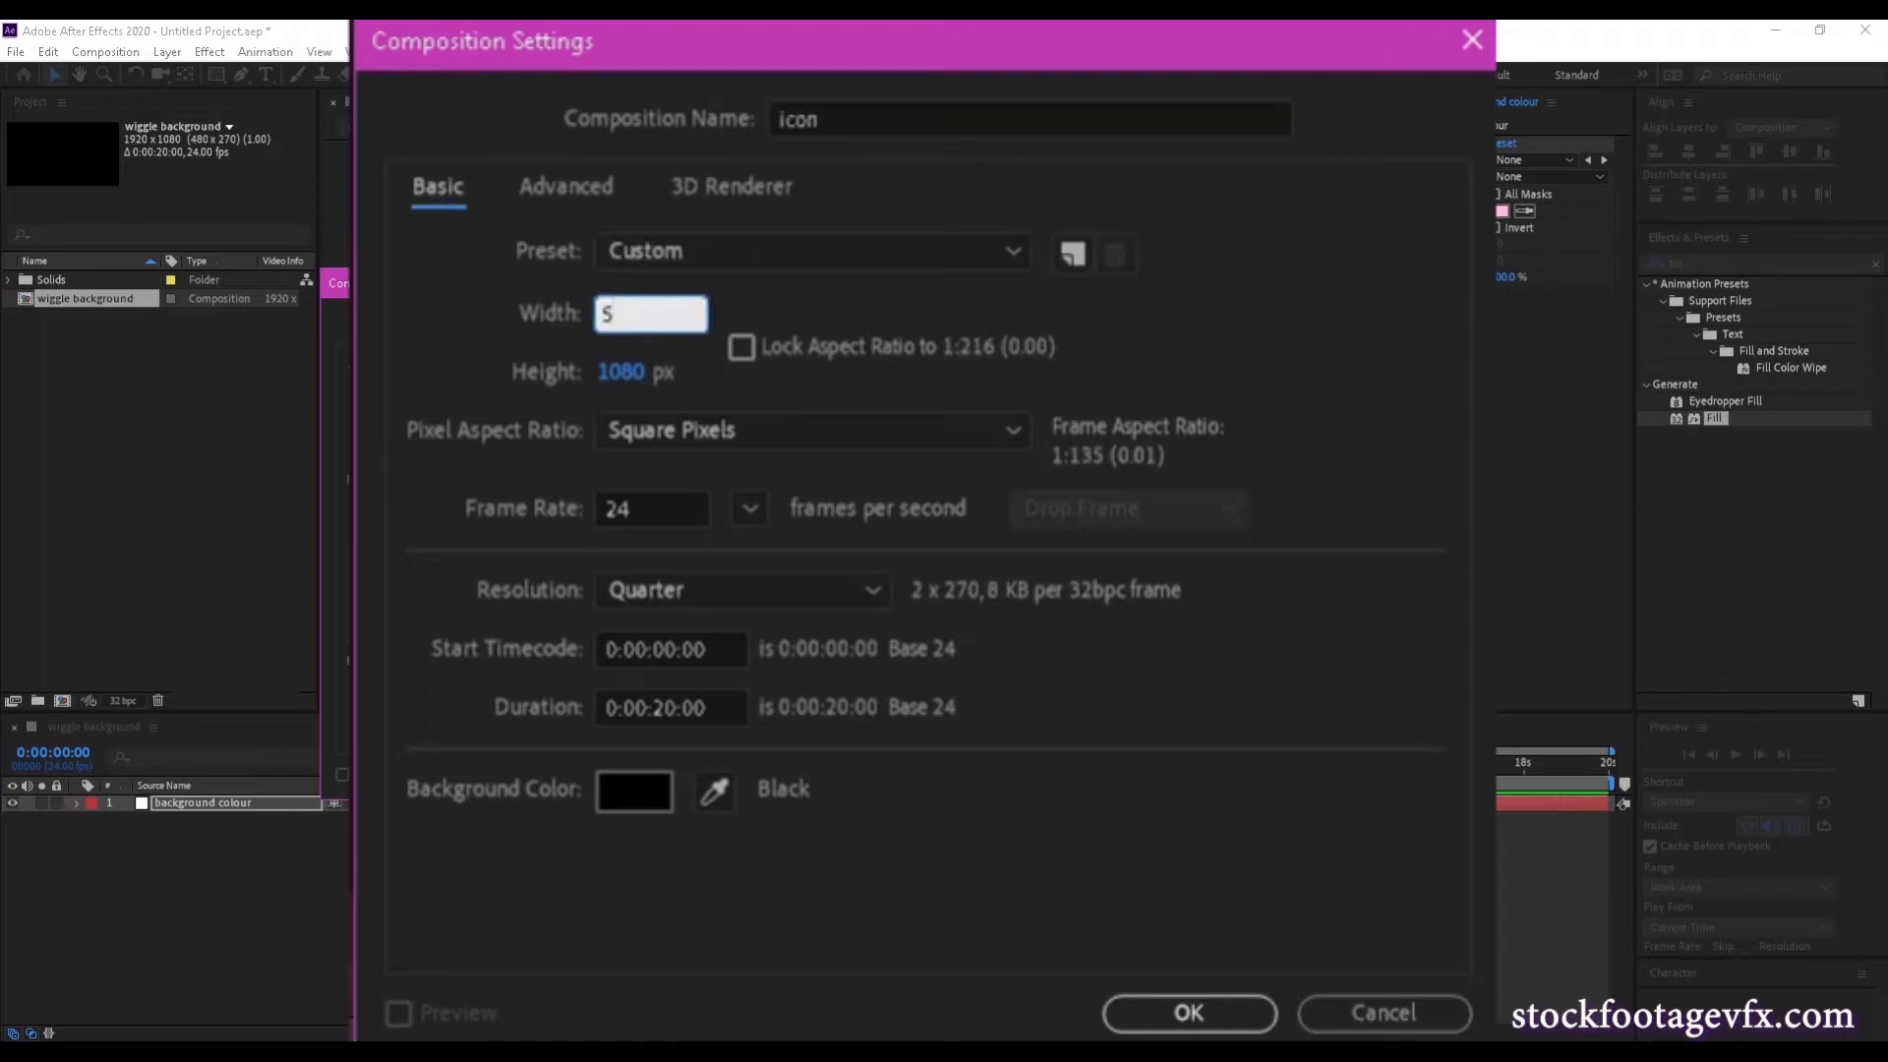
type("00")
left_click(627, 378)
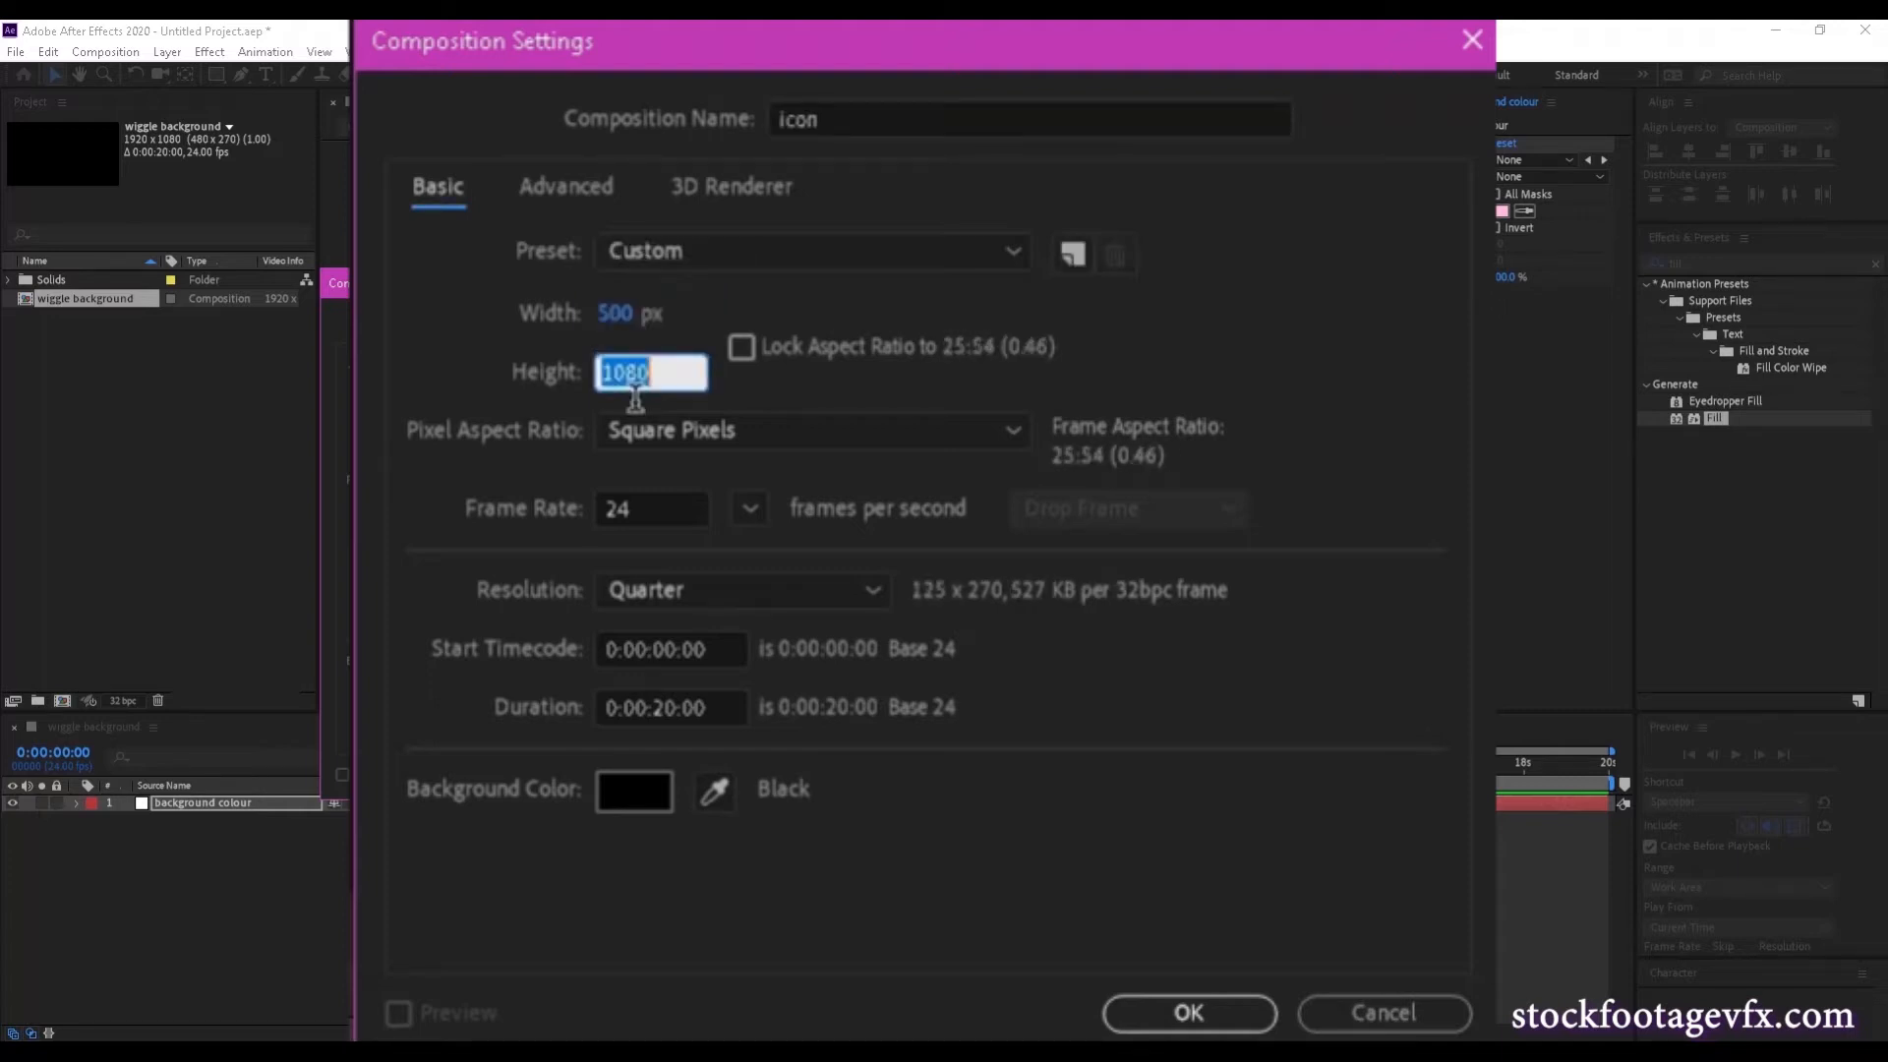
type("500")
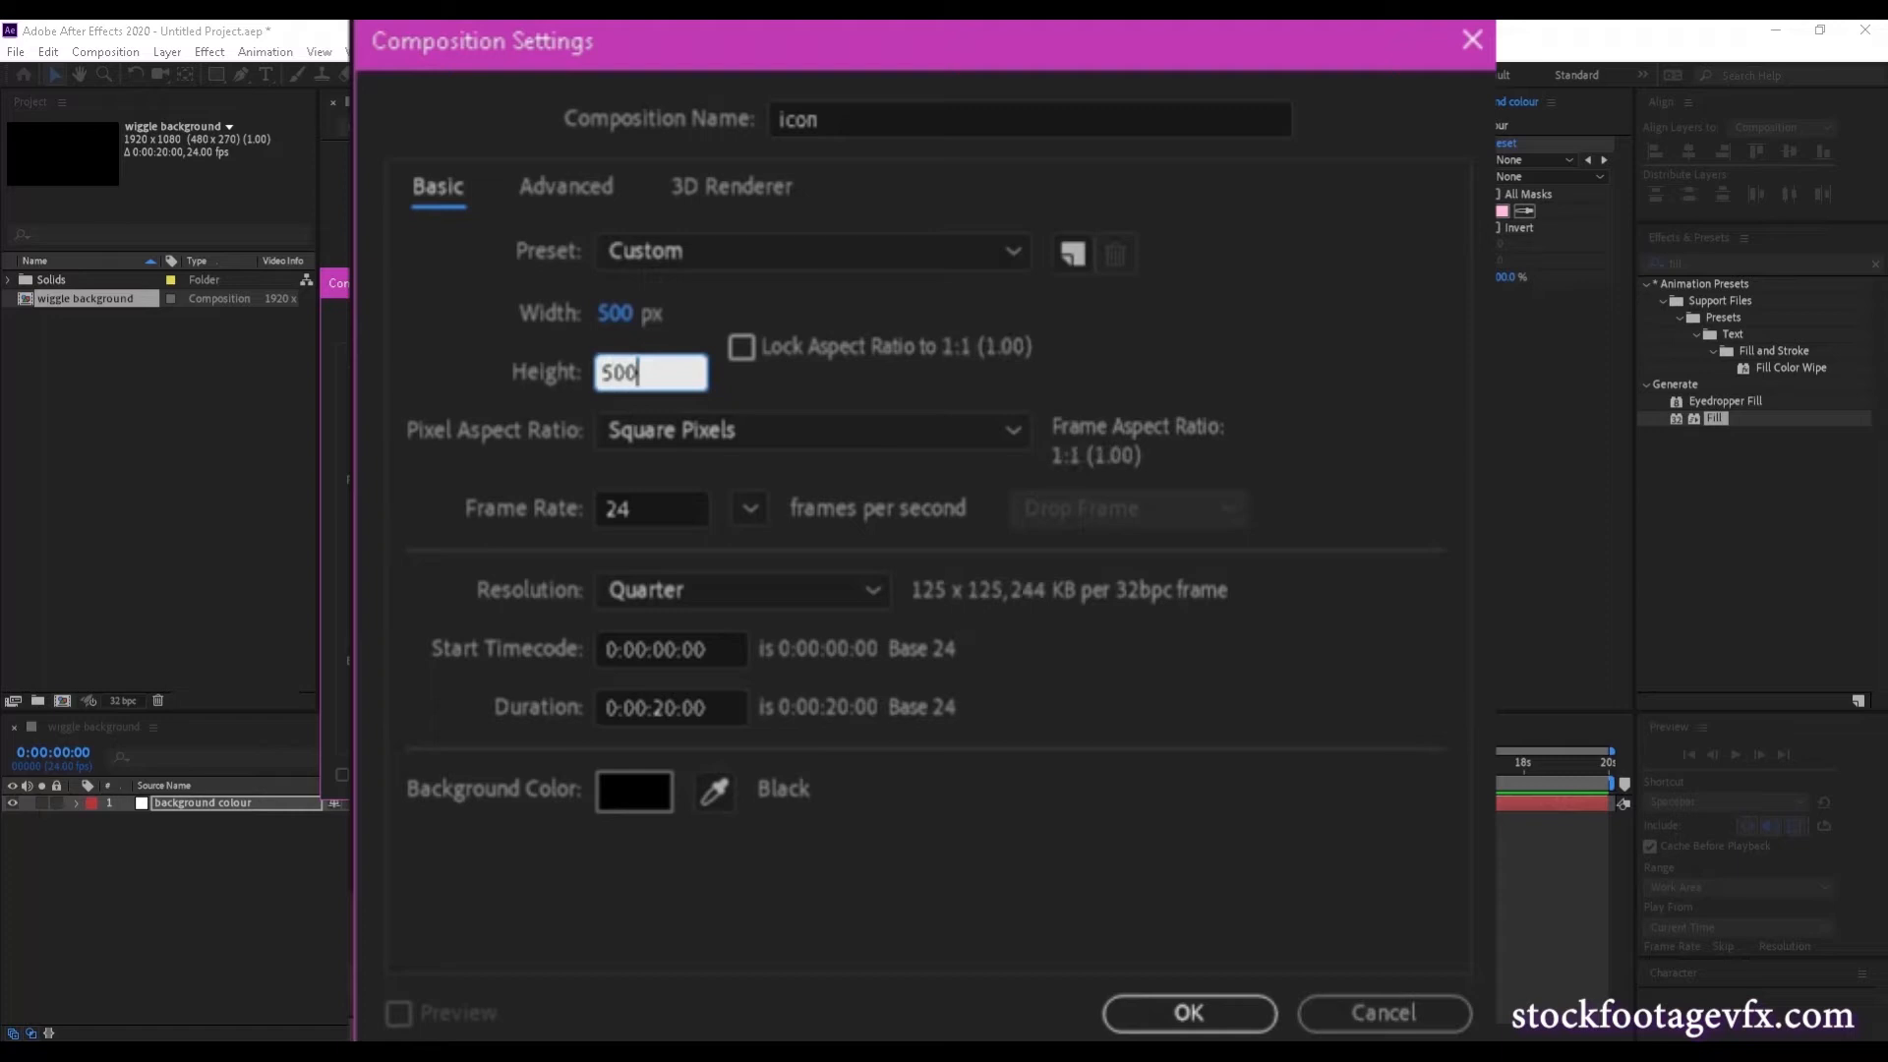
left_click(941, 877)
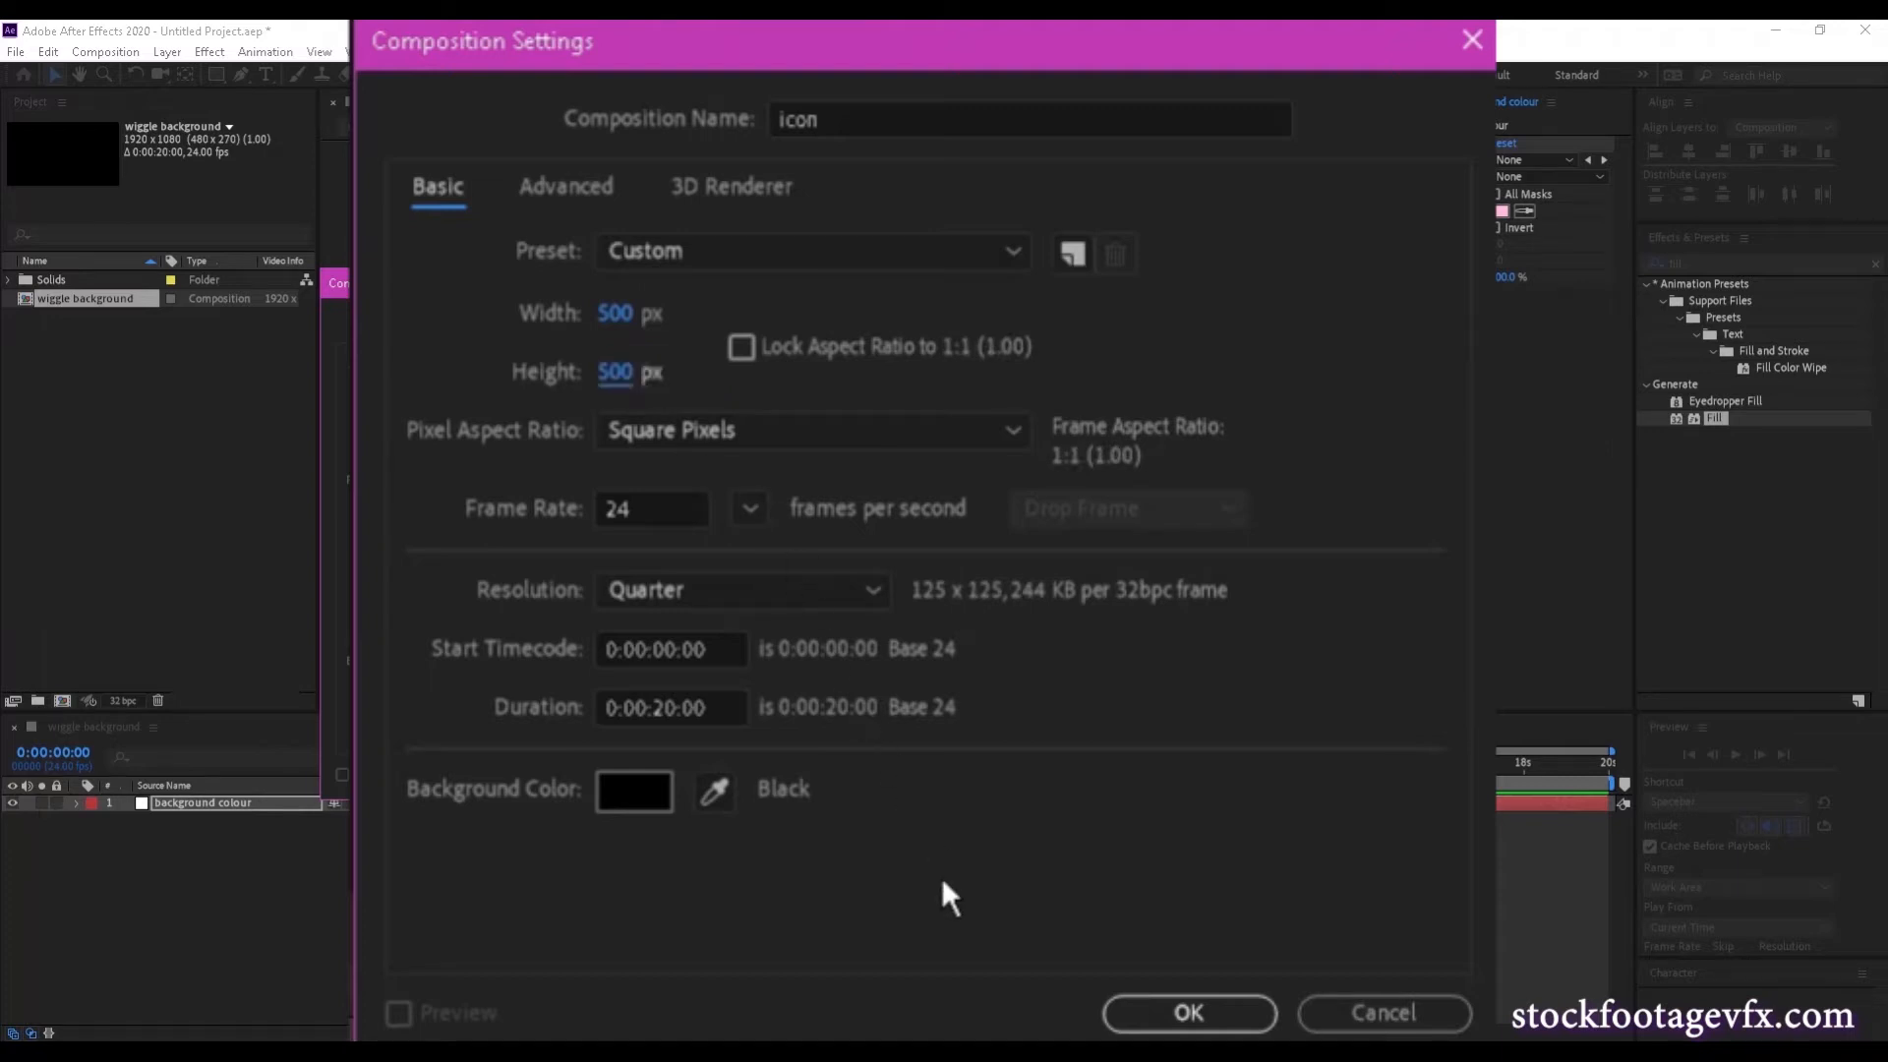
left_click(963, 902)
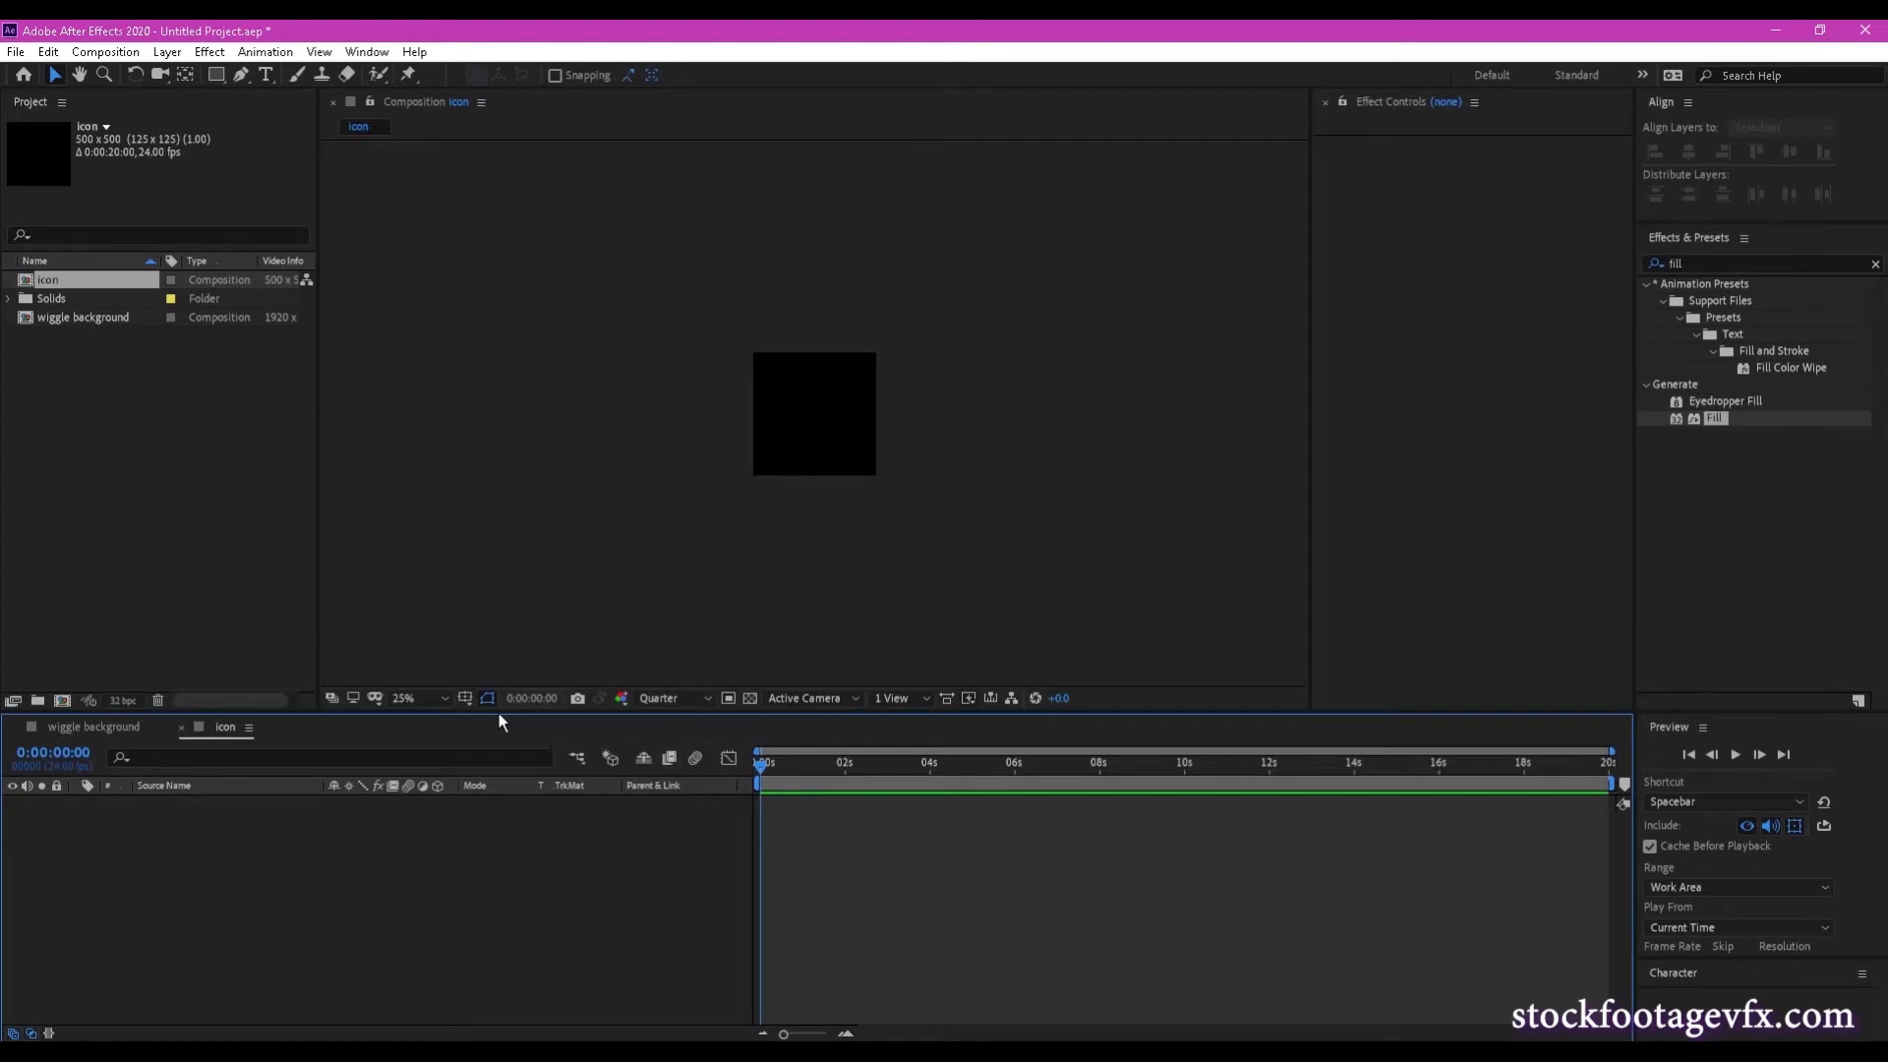
Activate the Pen tool for the icon composition and set its shape fill to None.
left_click(444, 699)
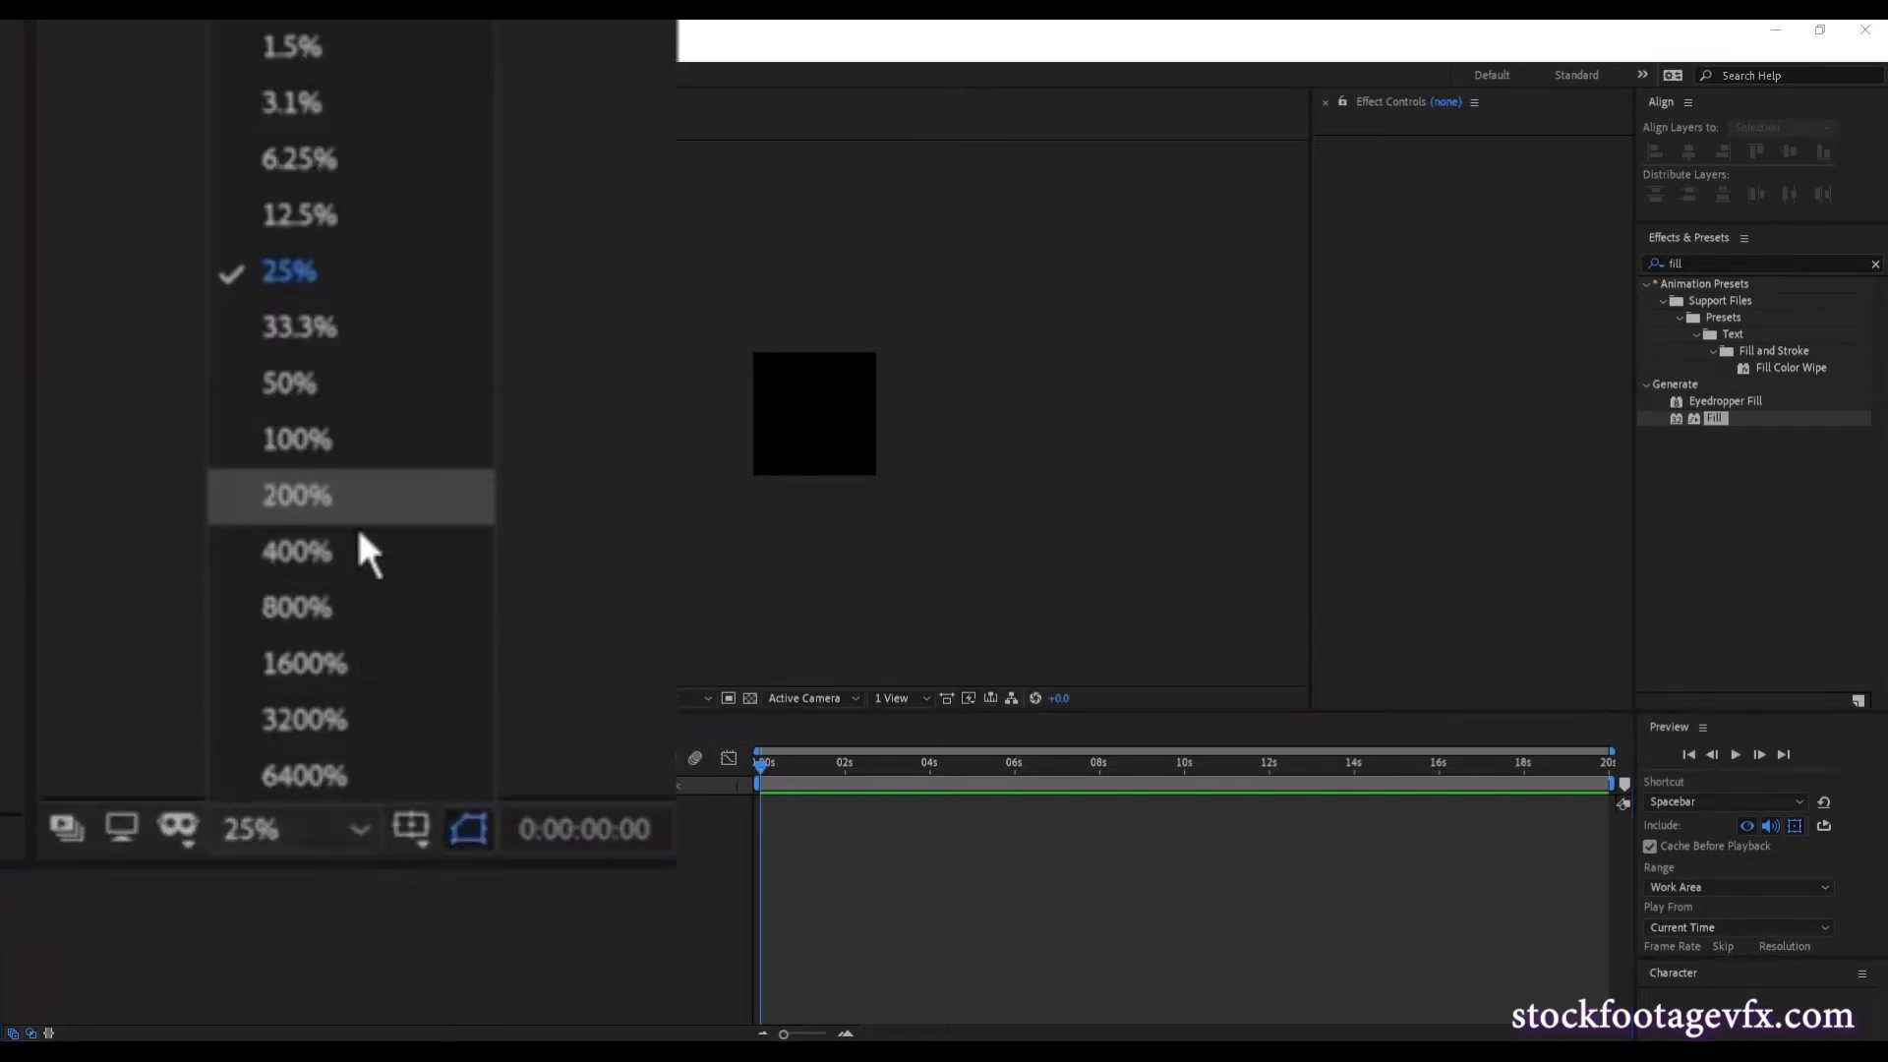
left_click(356, 466)
left_click(400, 883)
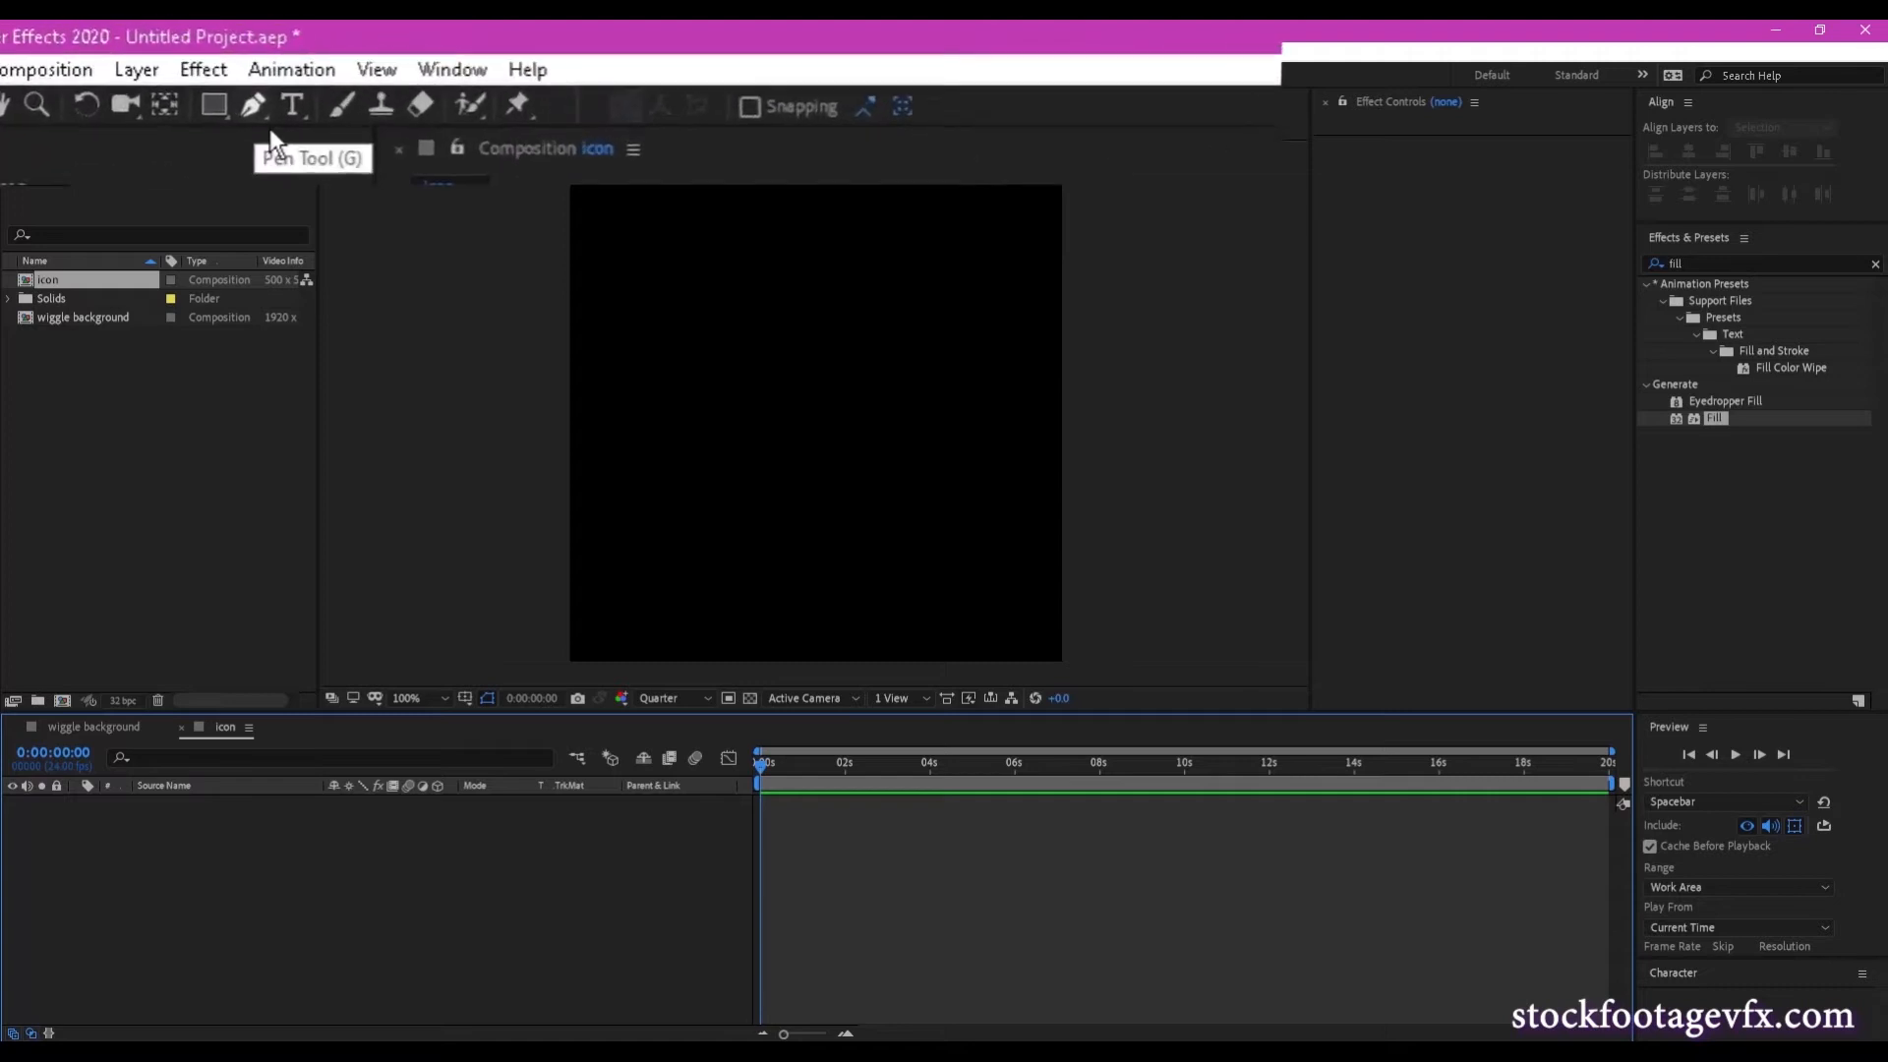
left_click(241, 75)
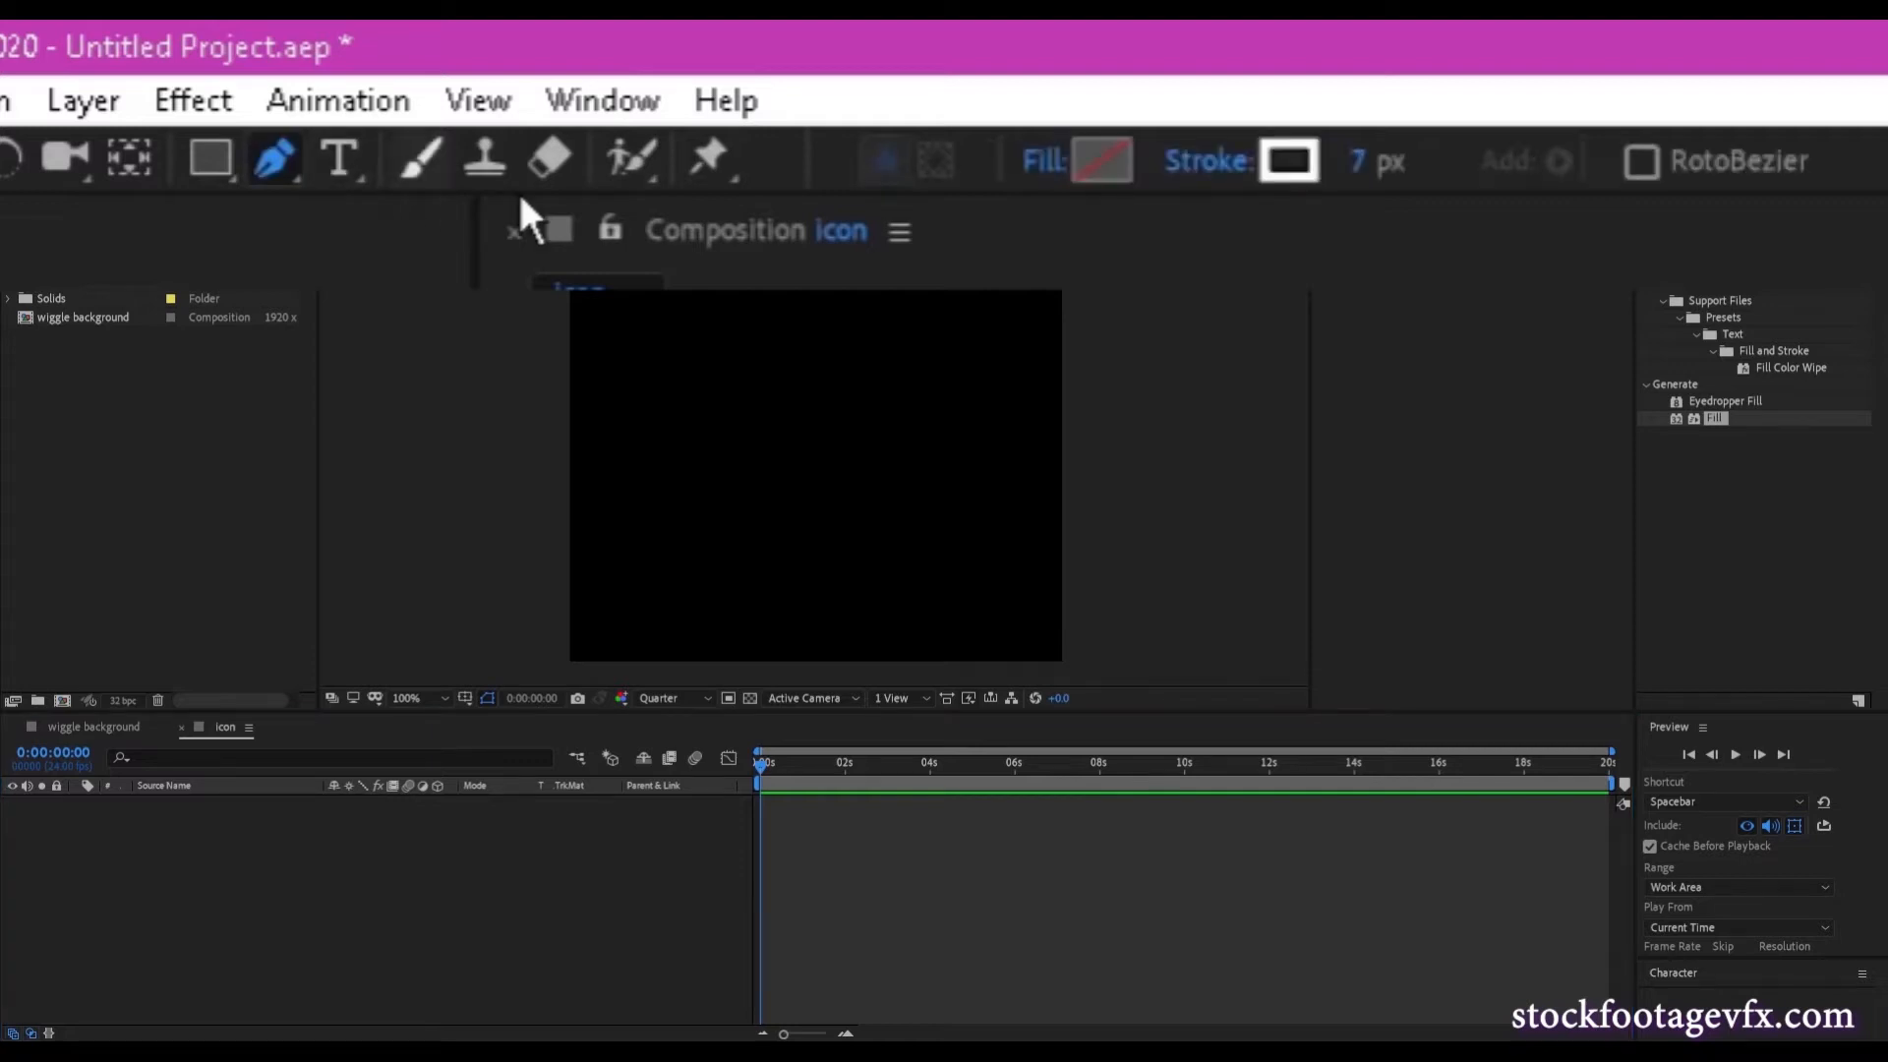
left_click(1062, 192)
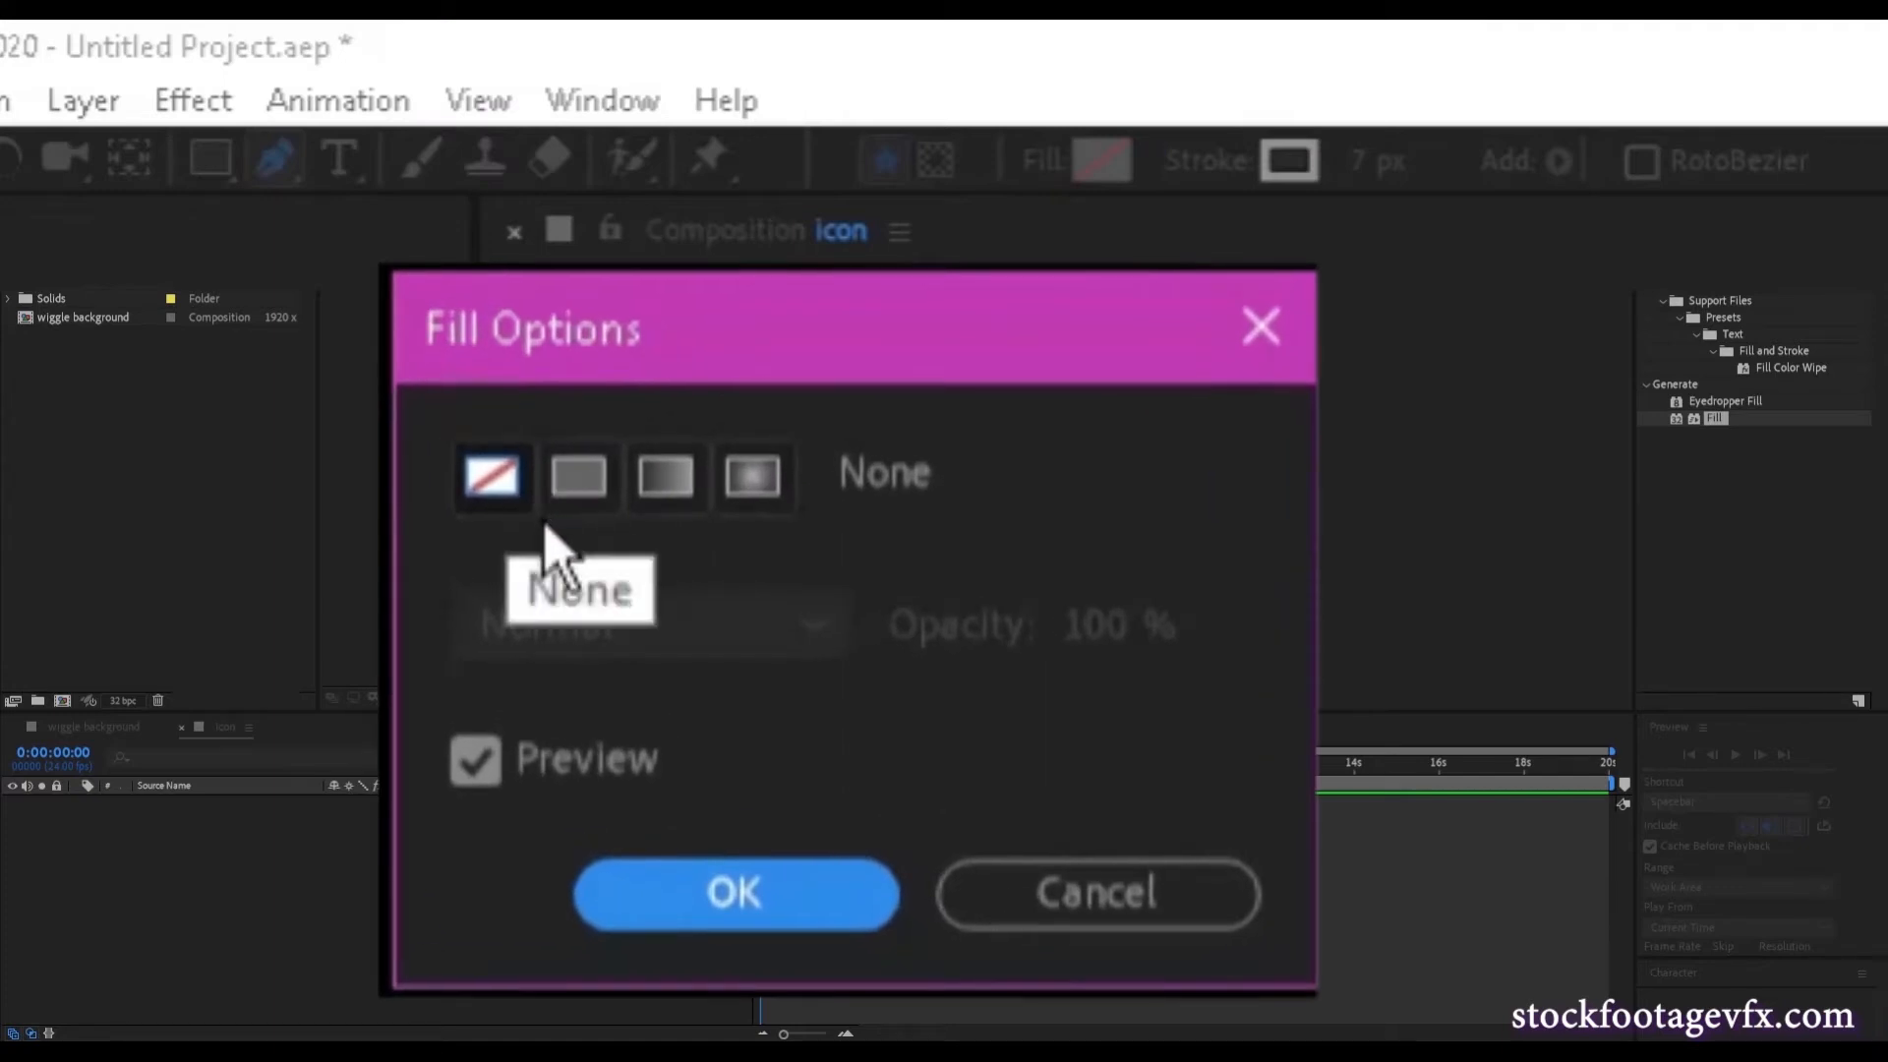
left_click(747, 905)
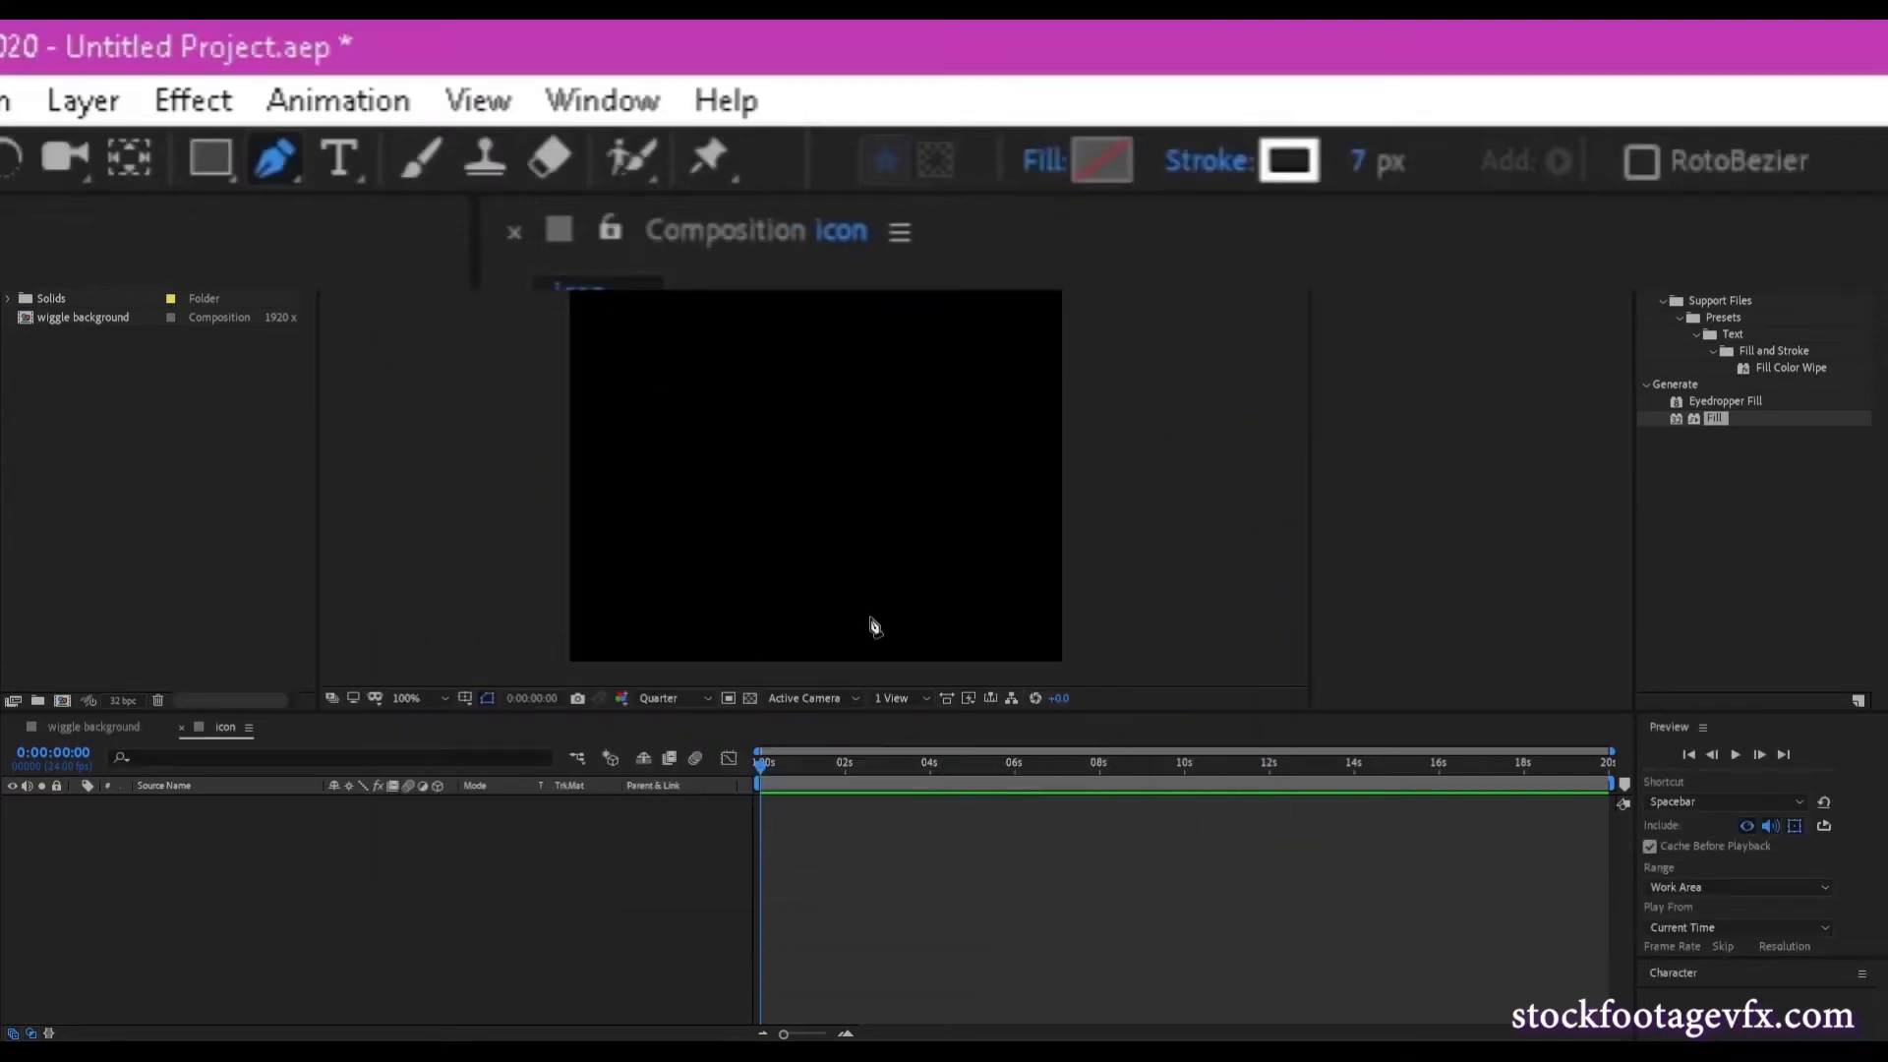
Set the shape stroke to a solid colour with a width of 8 px.
left_click(1231, 191)
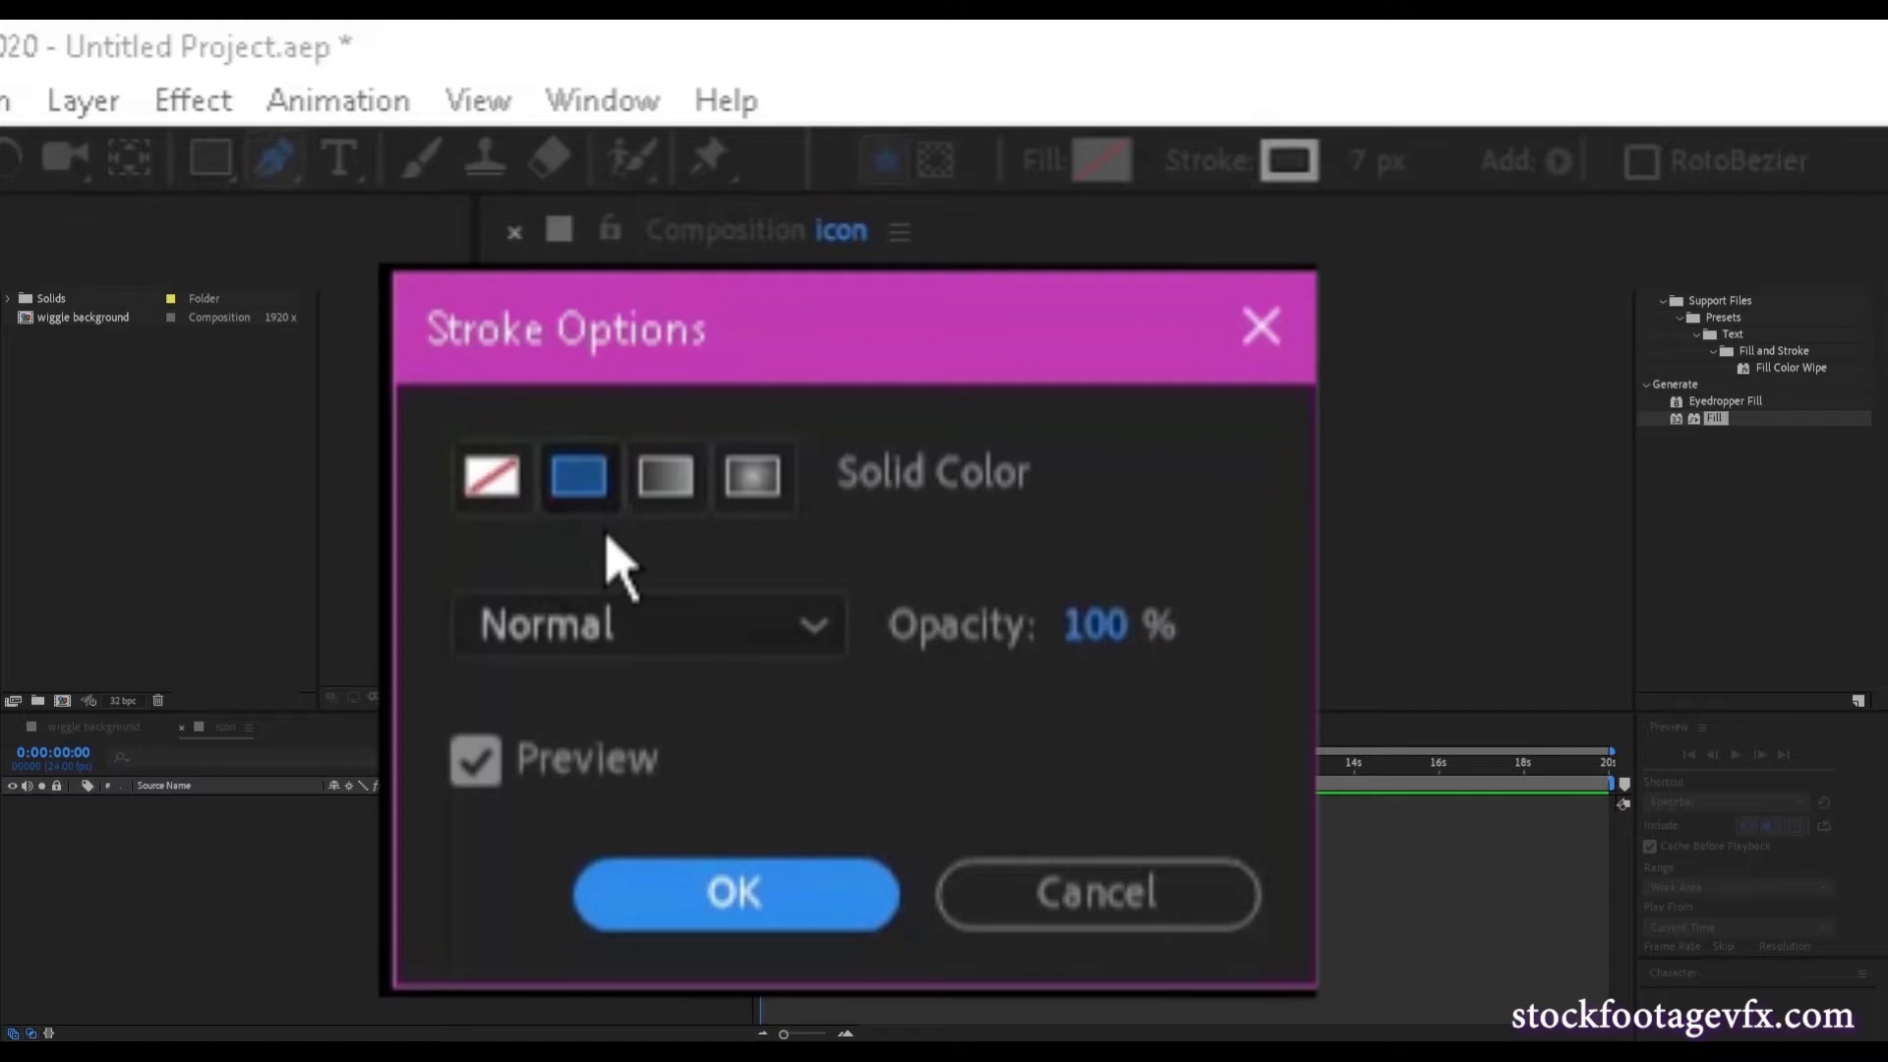
left_click(602, 539)
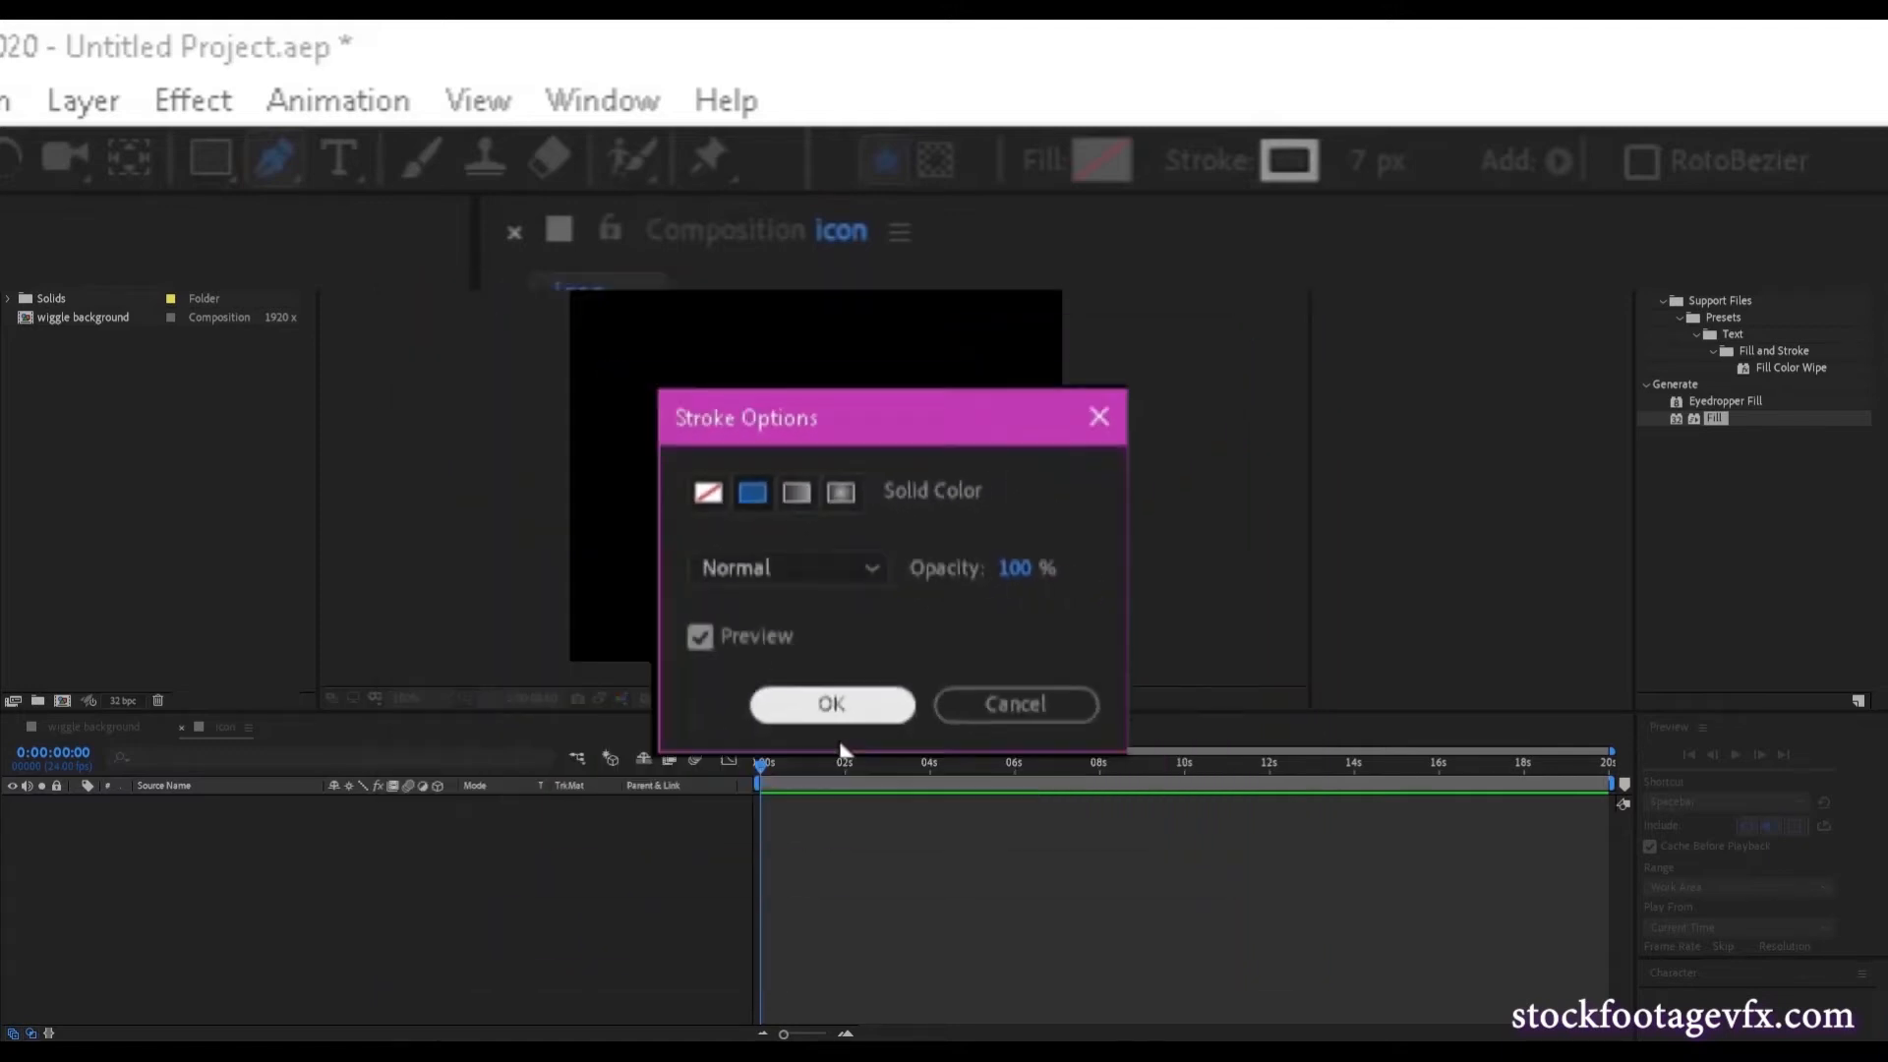
left_click(887, 619)
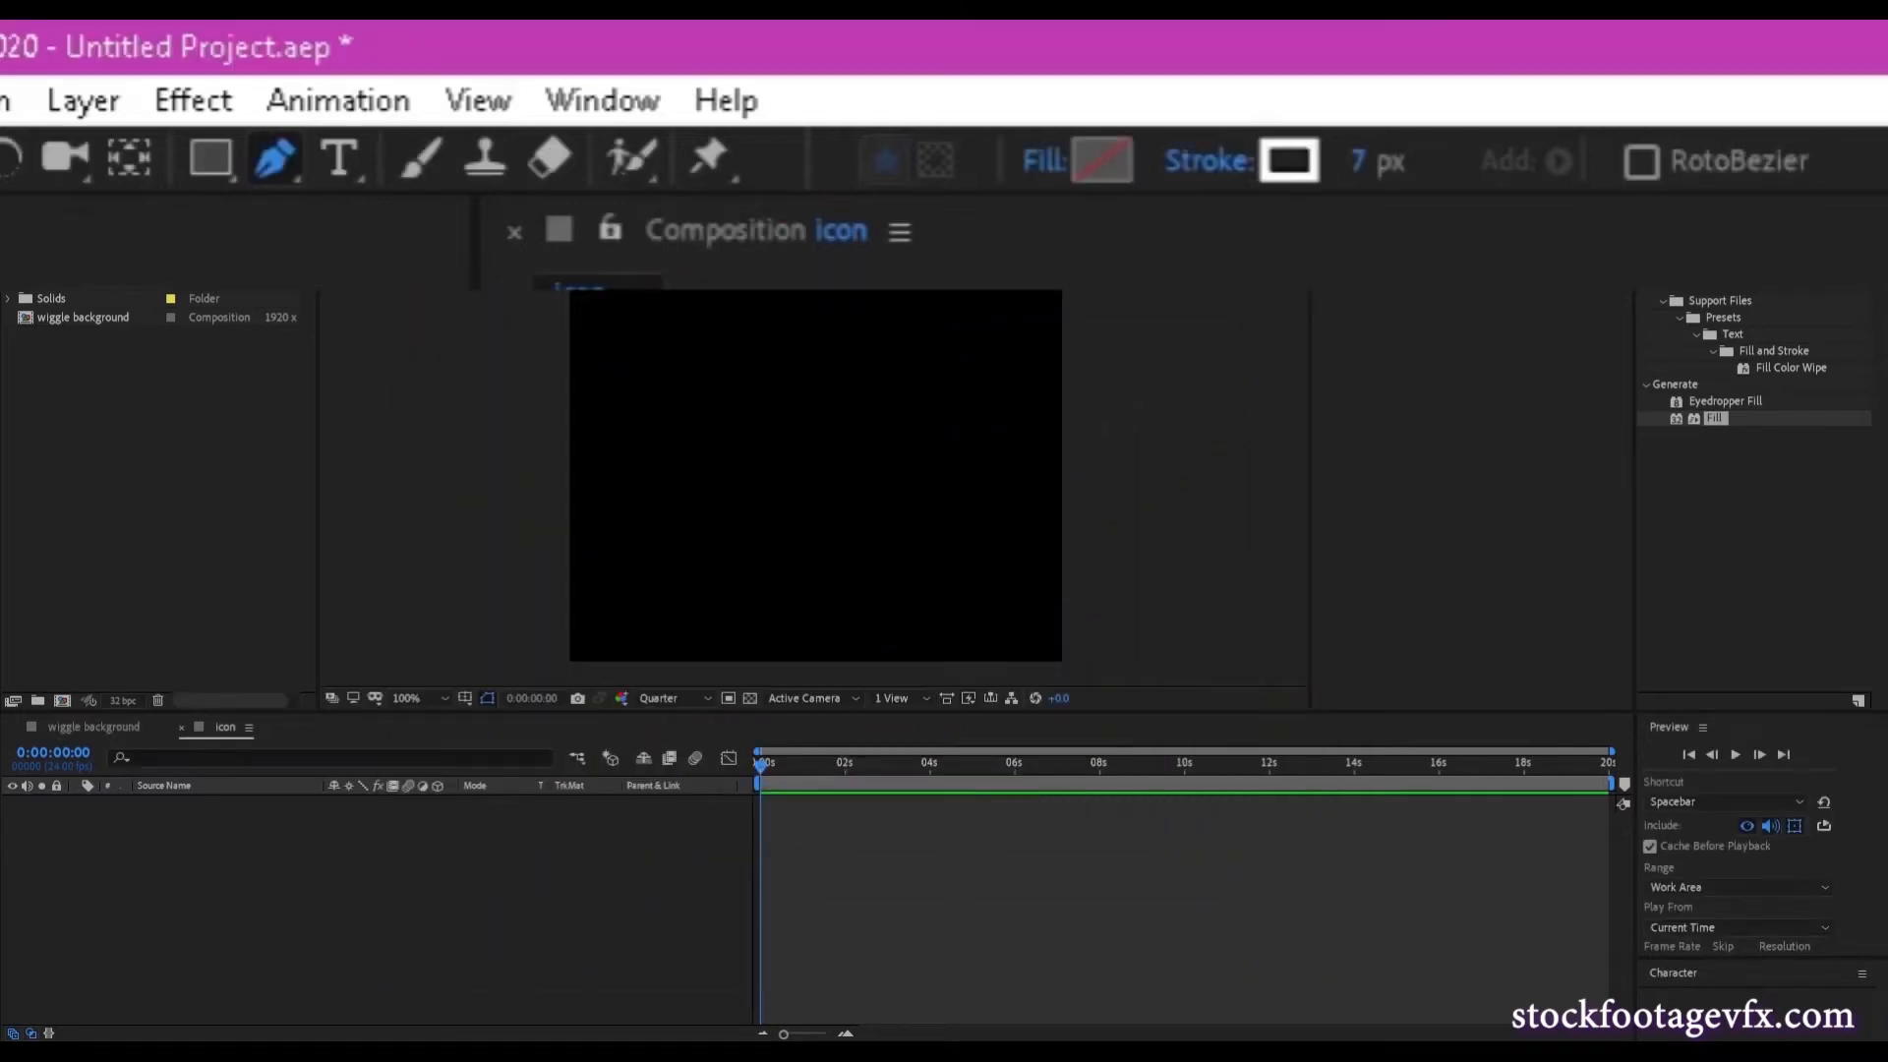
left_click(1378, 188)
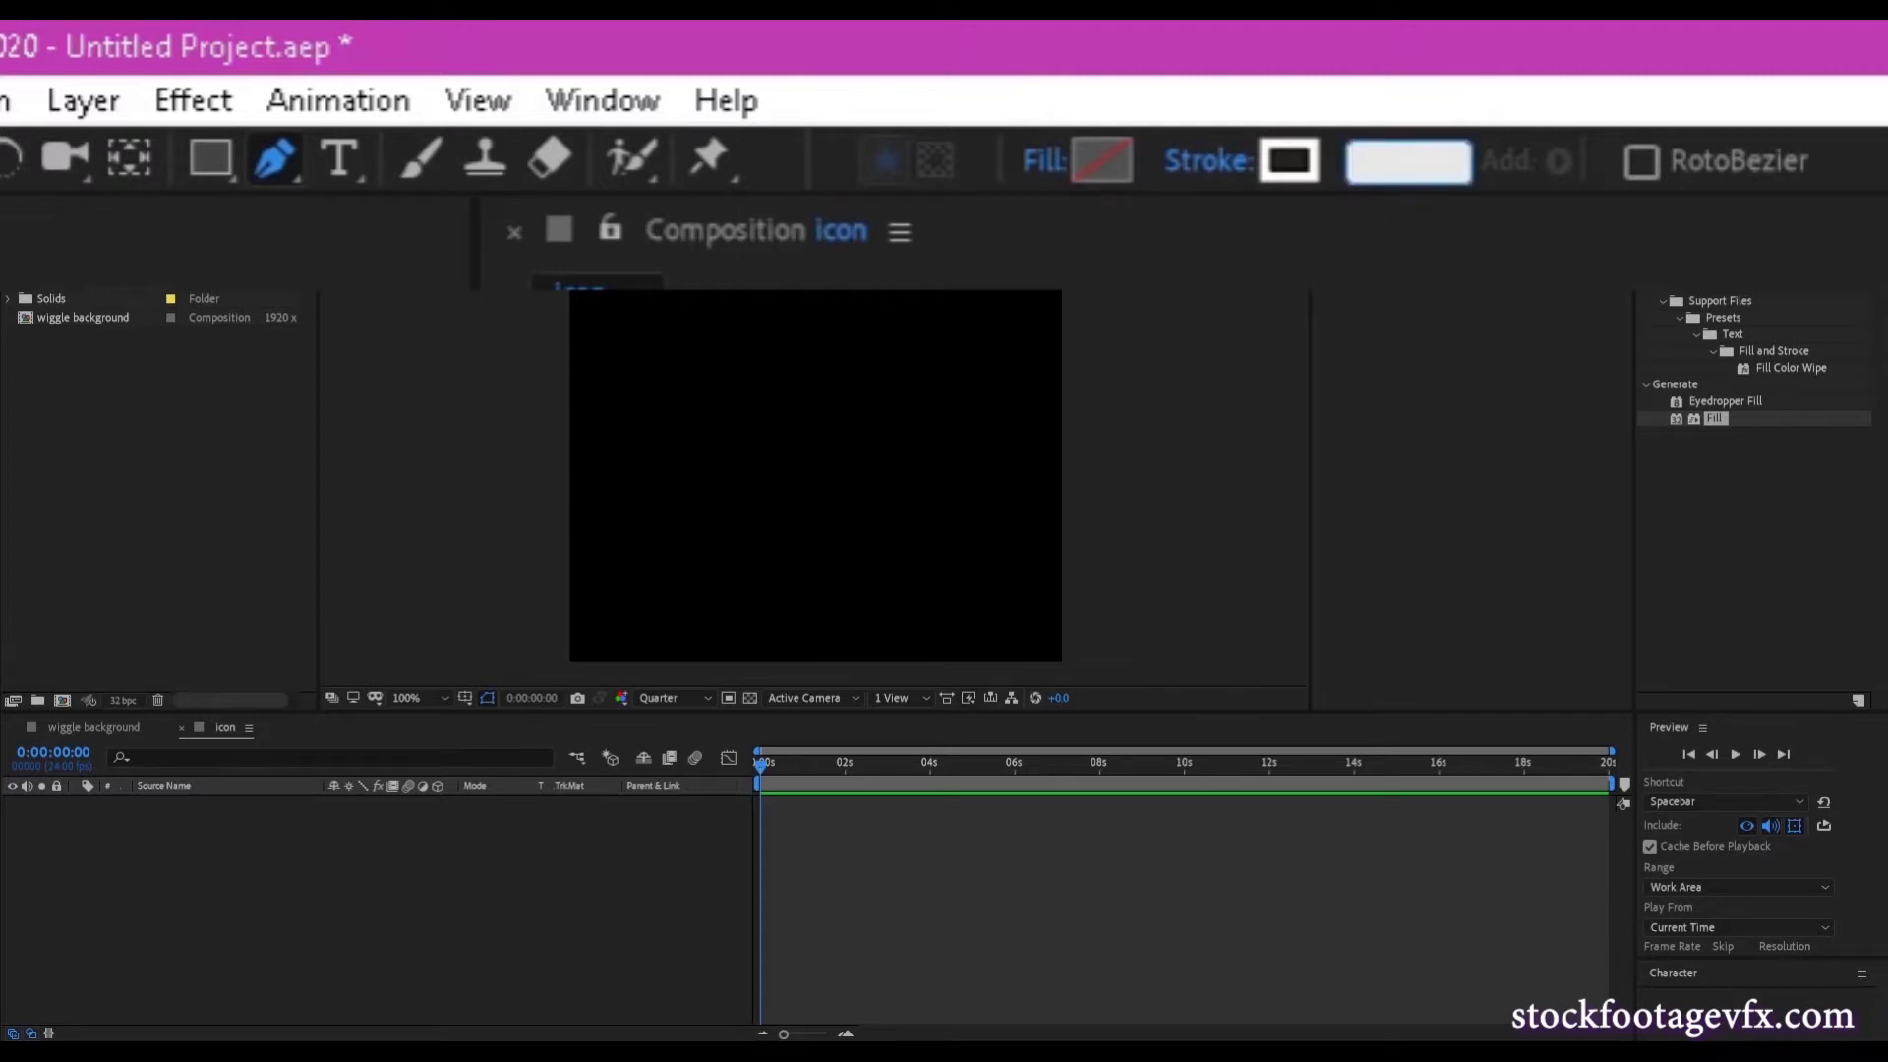
type("8")
key("Return")
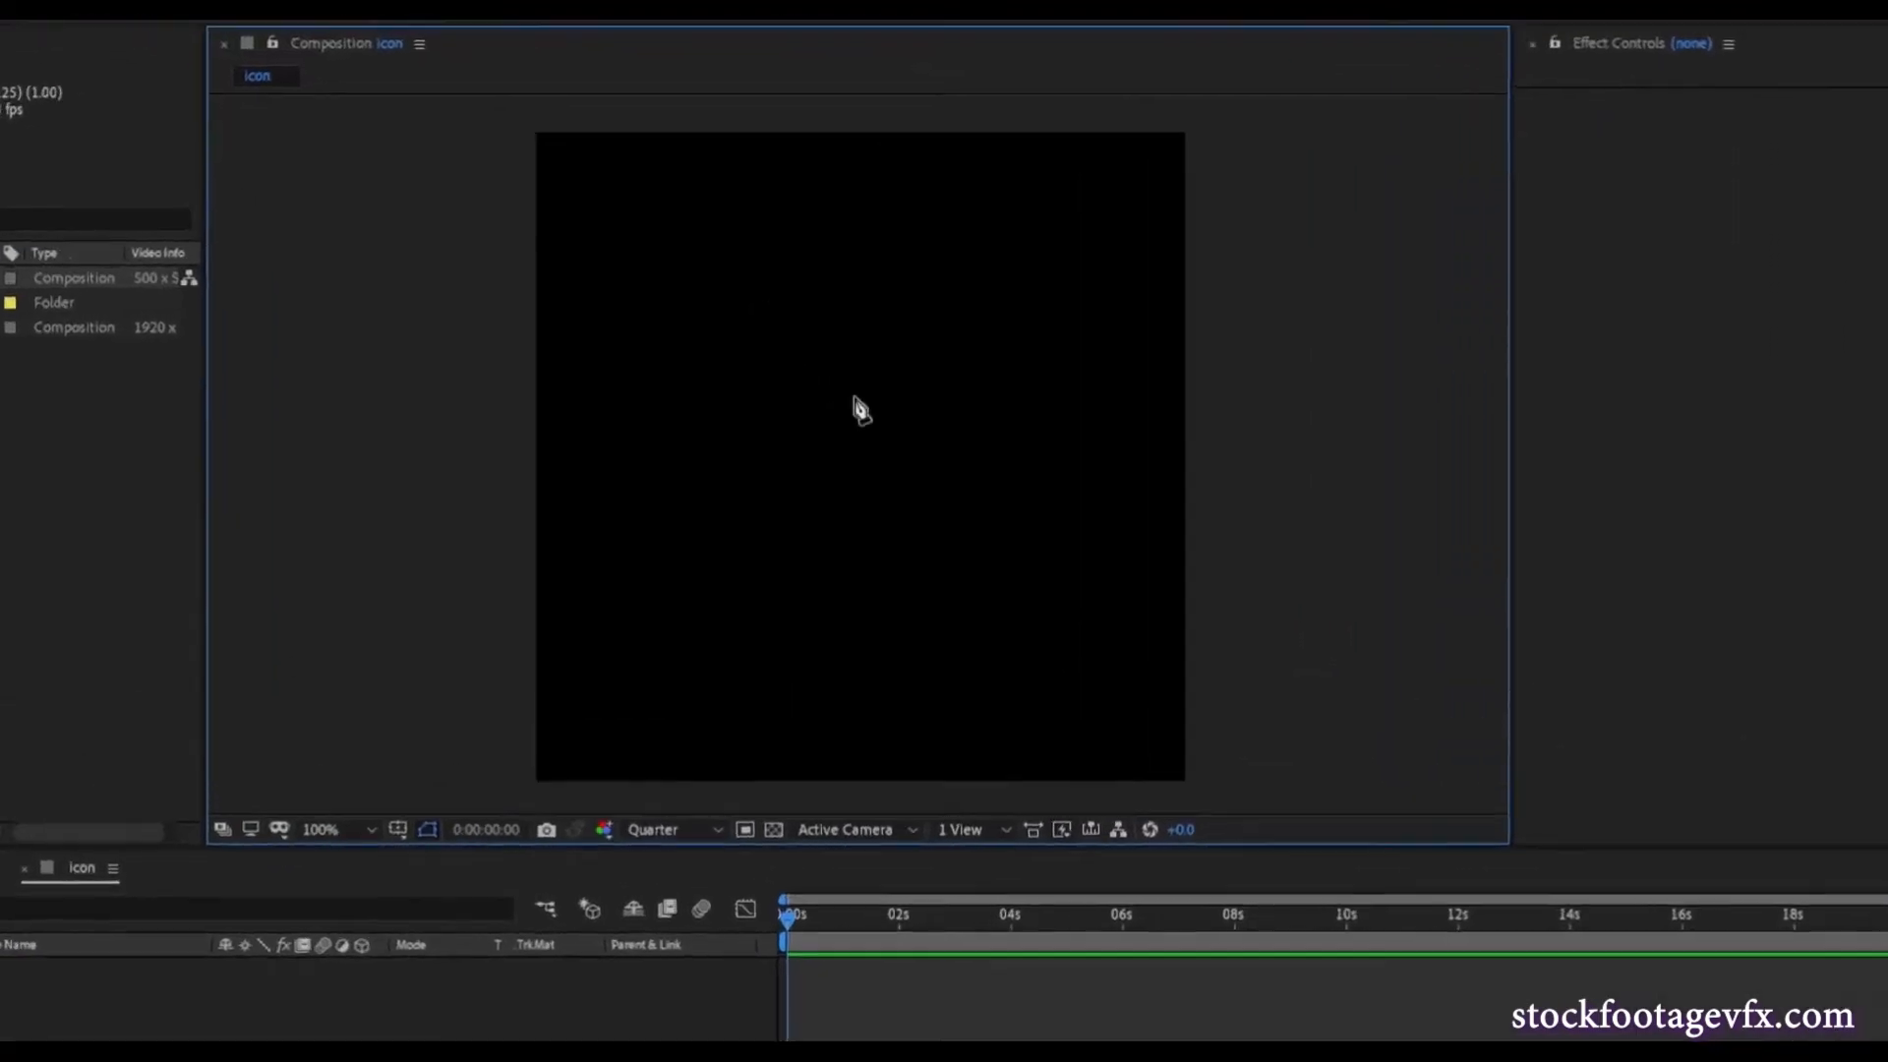
Draw a closed four-point, straight-sided heart outline in the icon composition, starting from its upper centre notch.
left_click(853, 397)
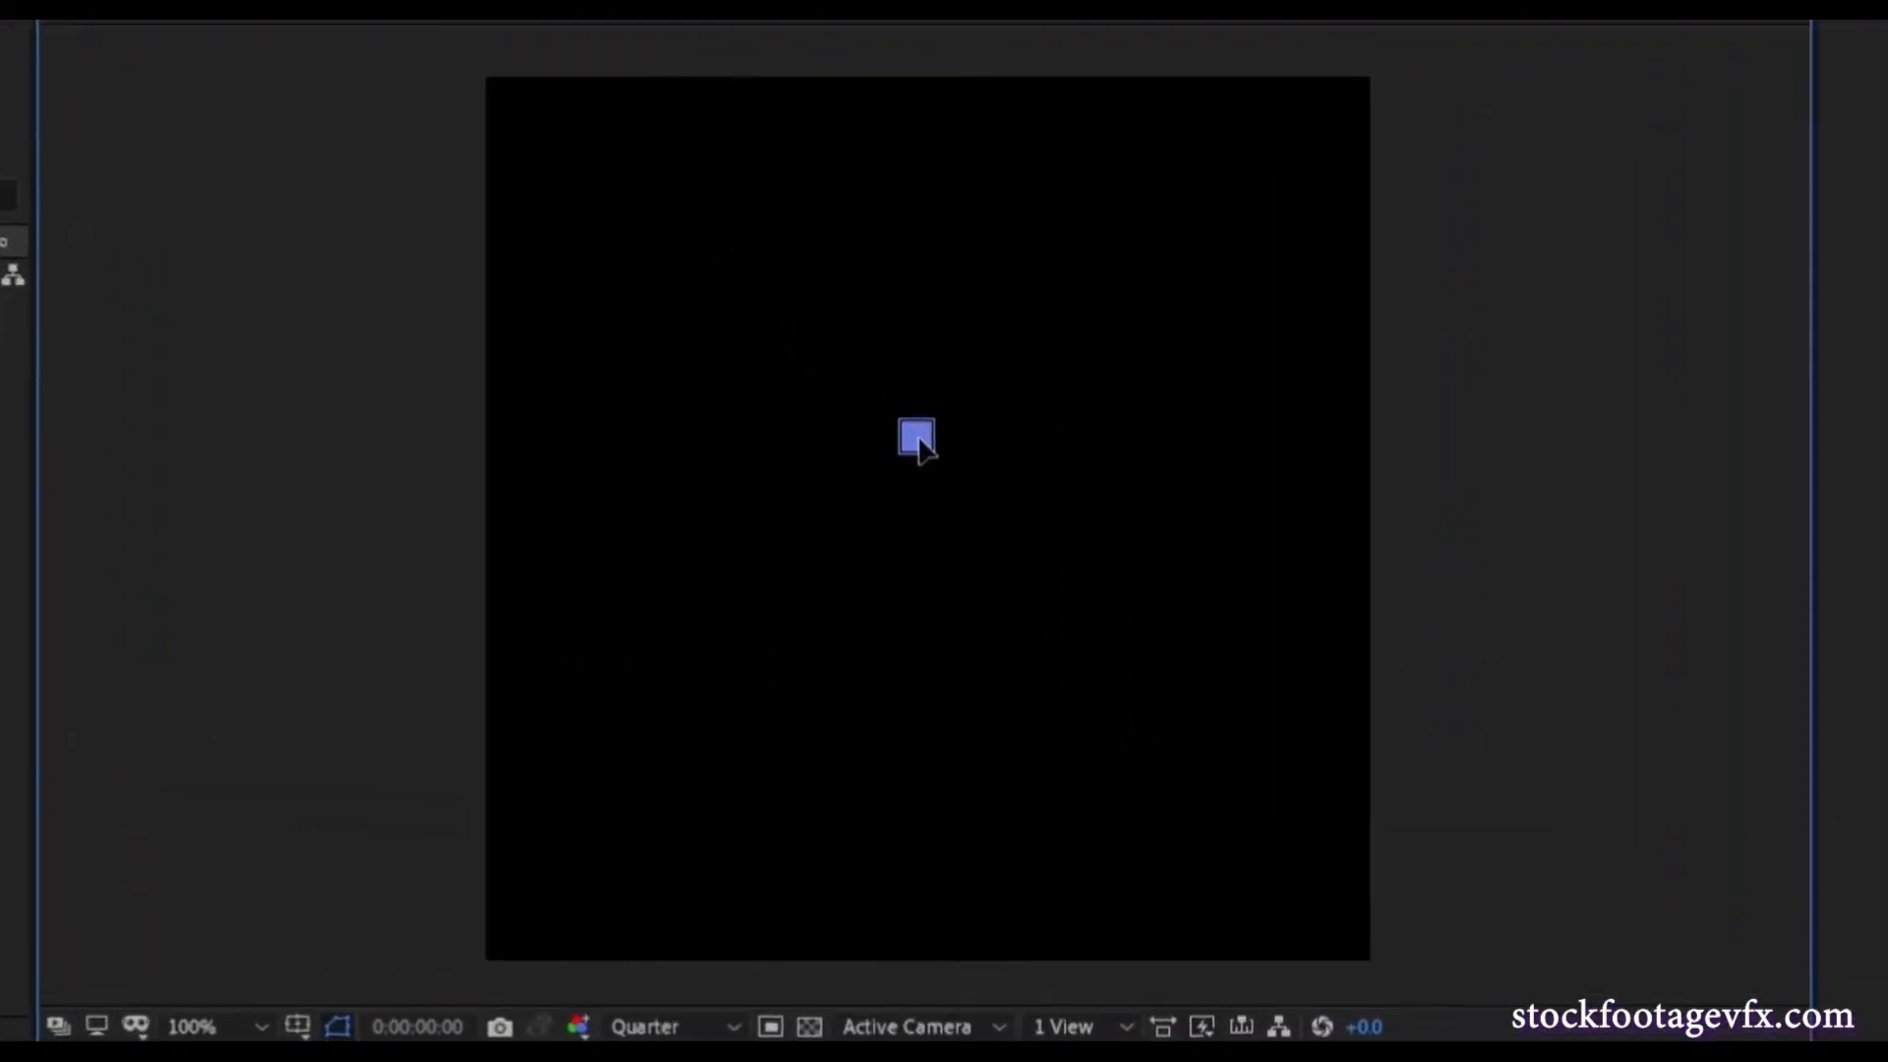
left_click(1161, 245)
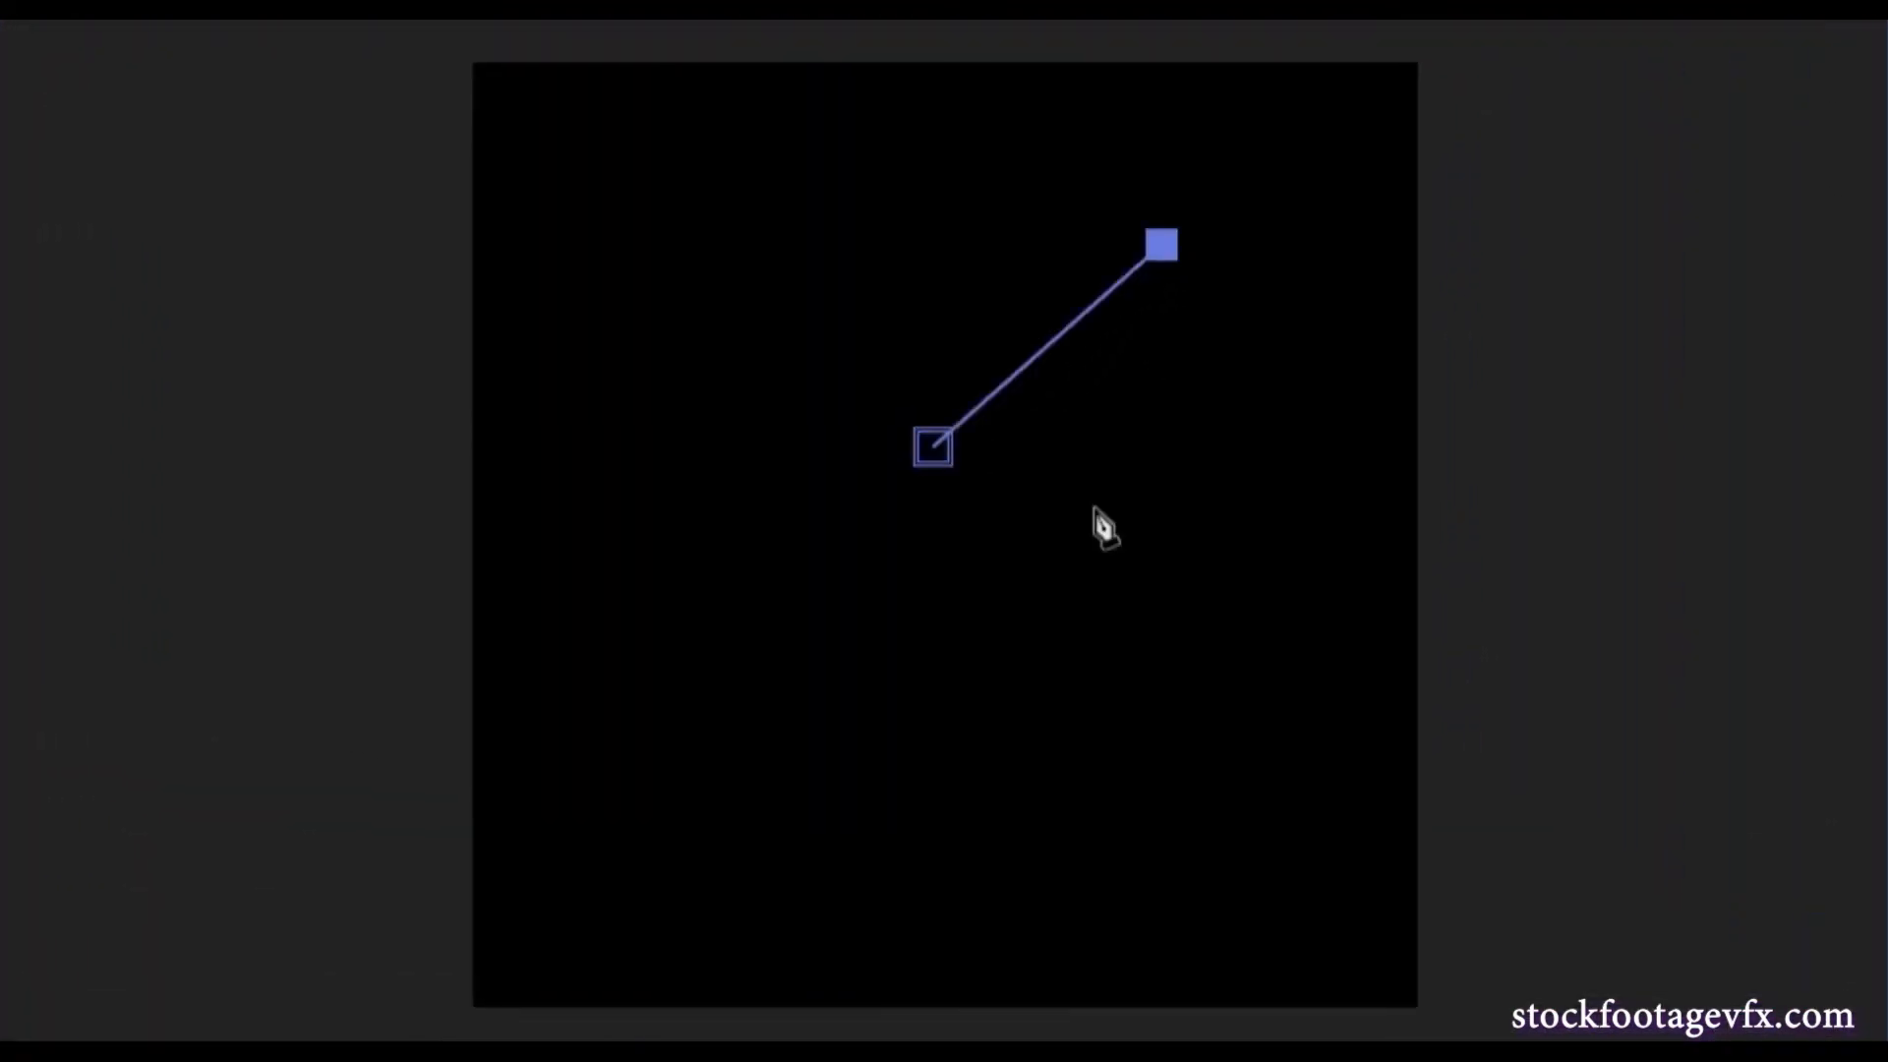
left_click(926, 895)
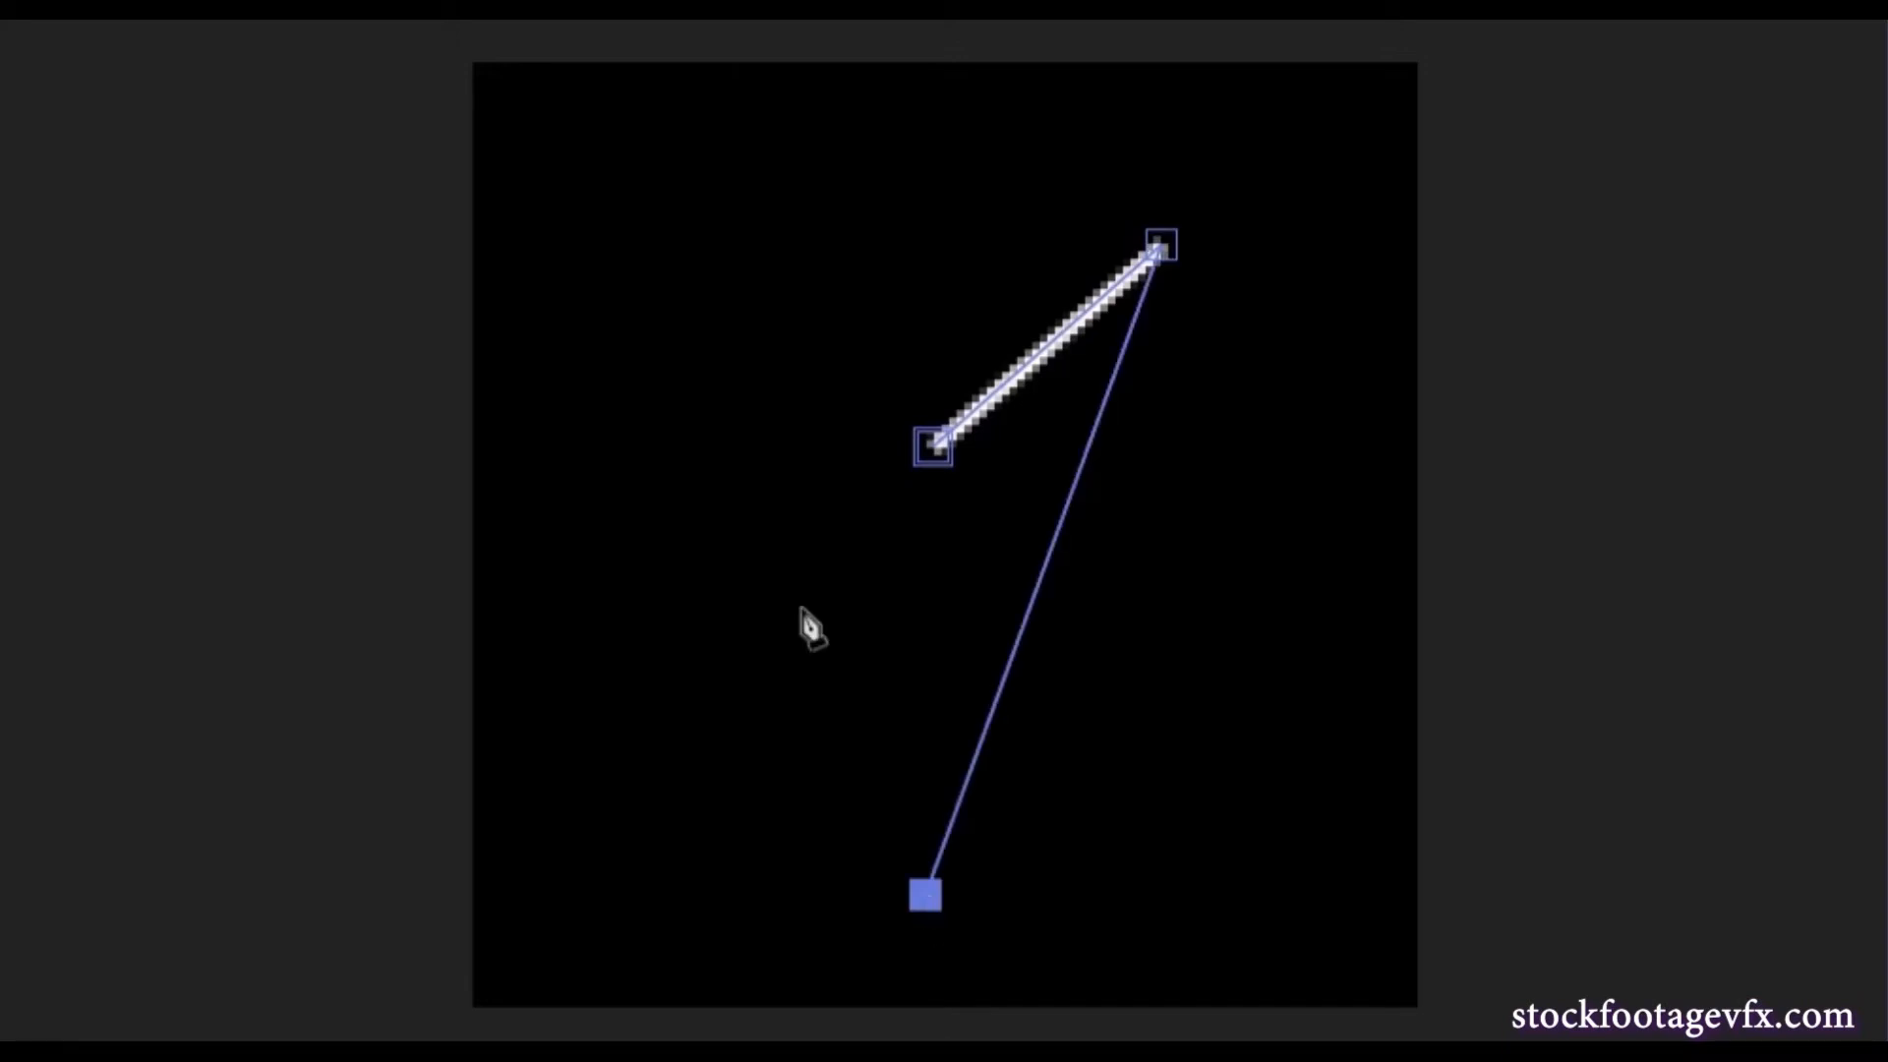
left_click(652, 236)
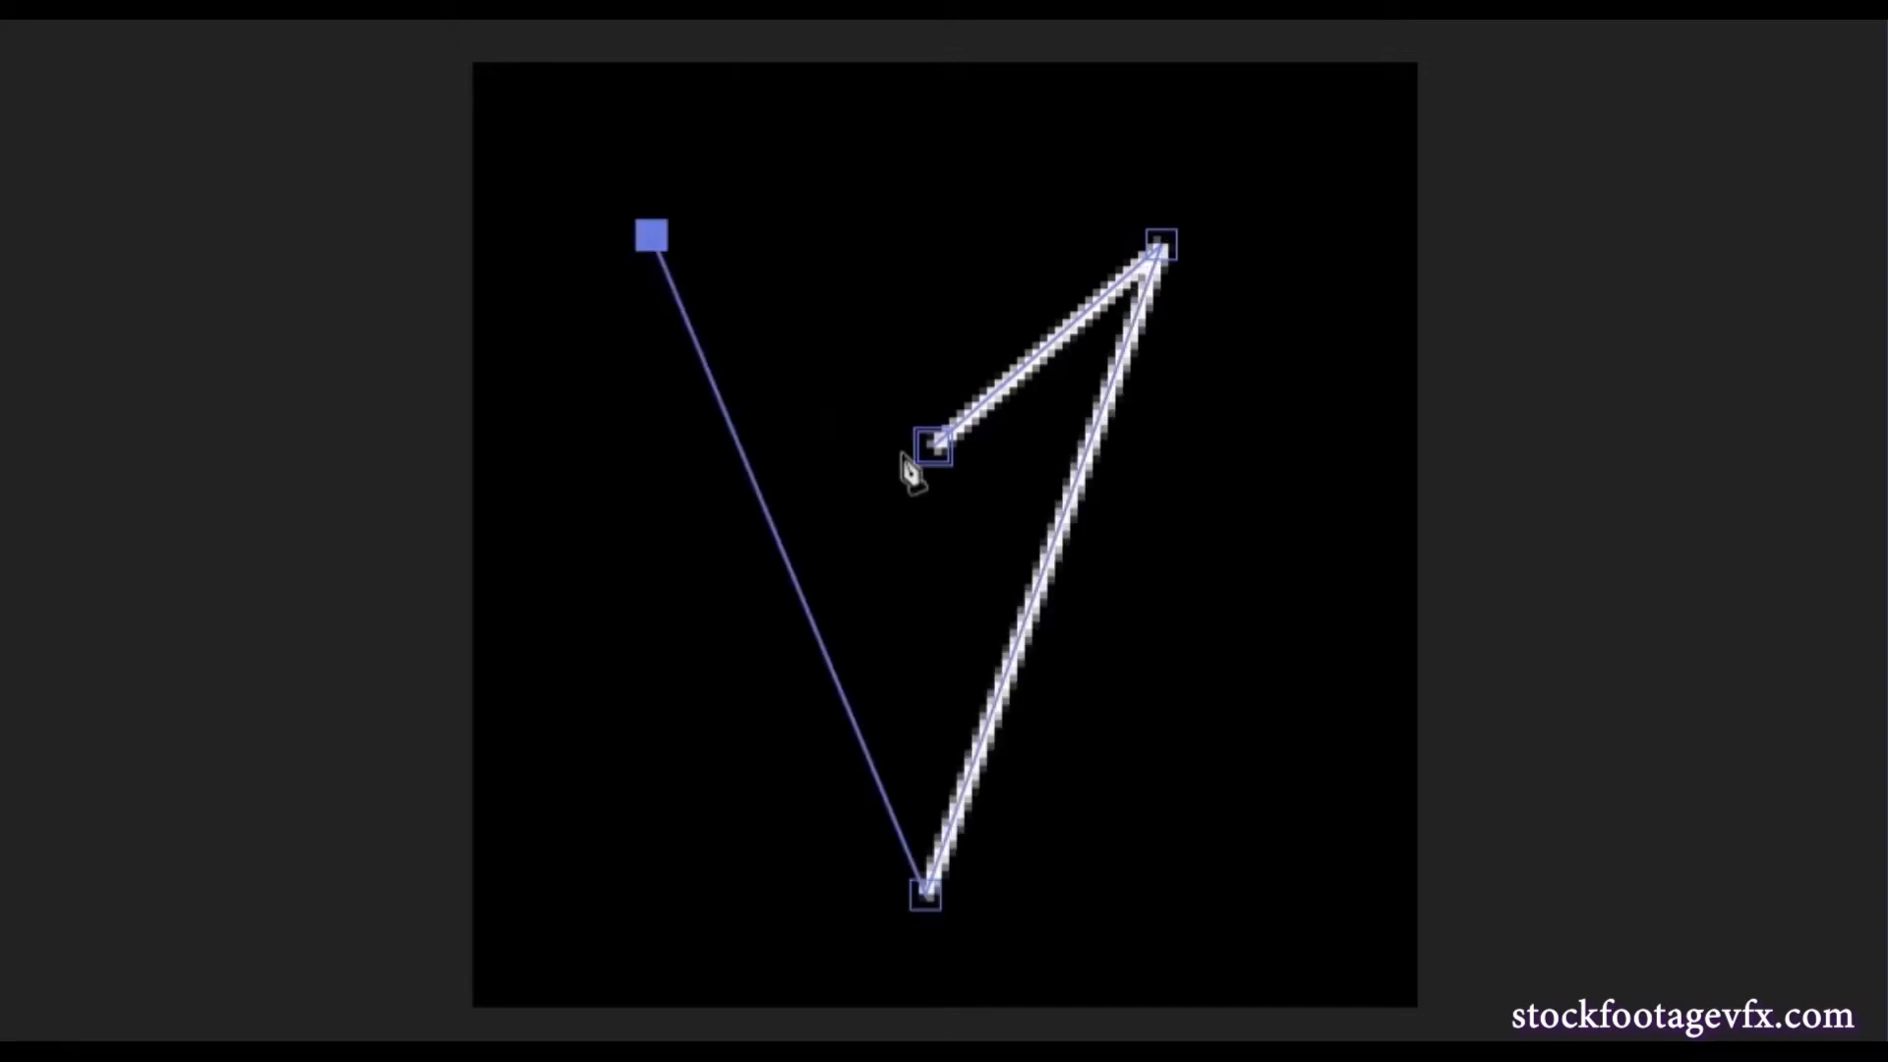
left_click(937, 462)
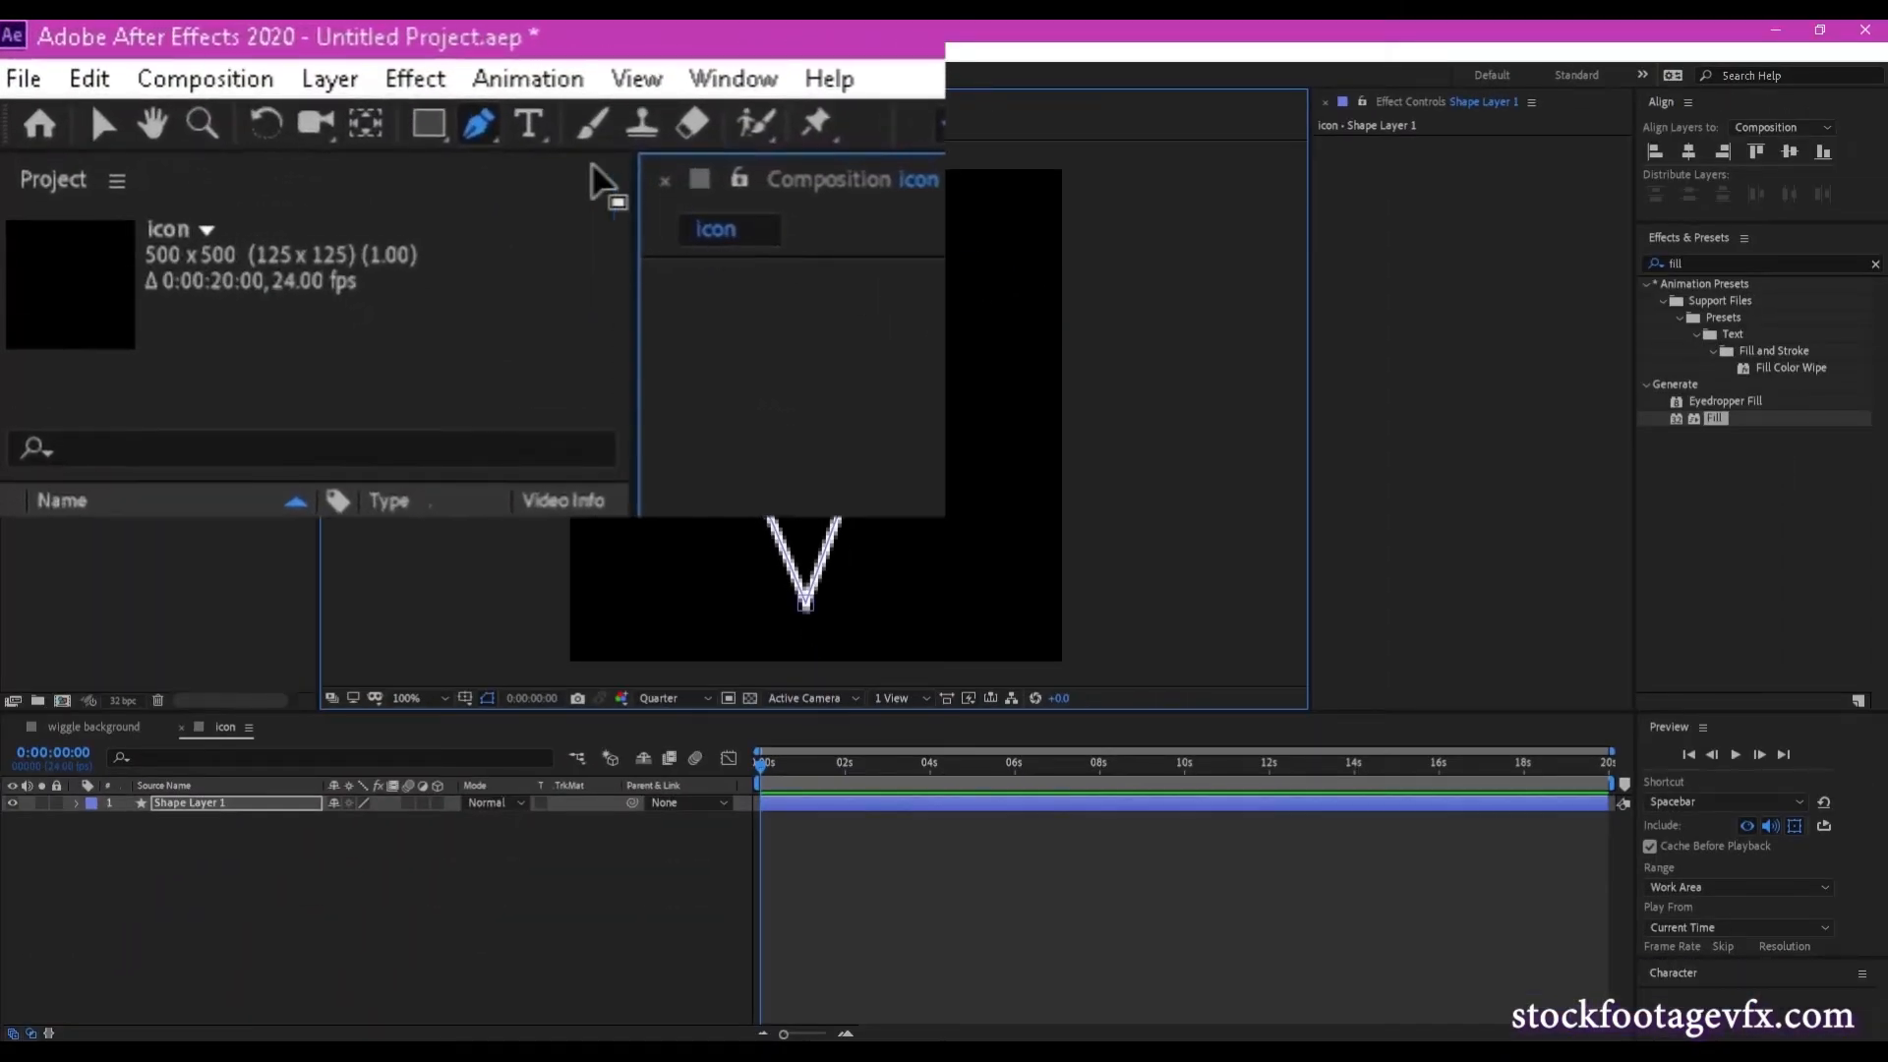
Round the heart's two upper outer points into curved lobes with the Convert Vertex tool.
left_click(505, 160)
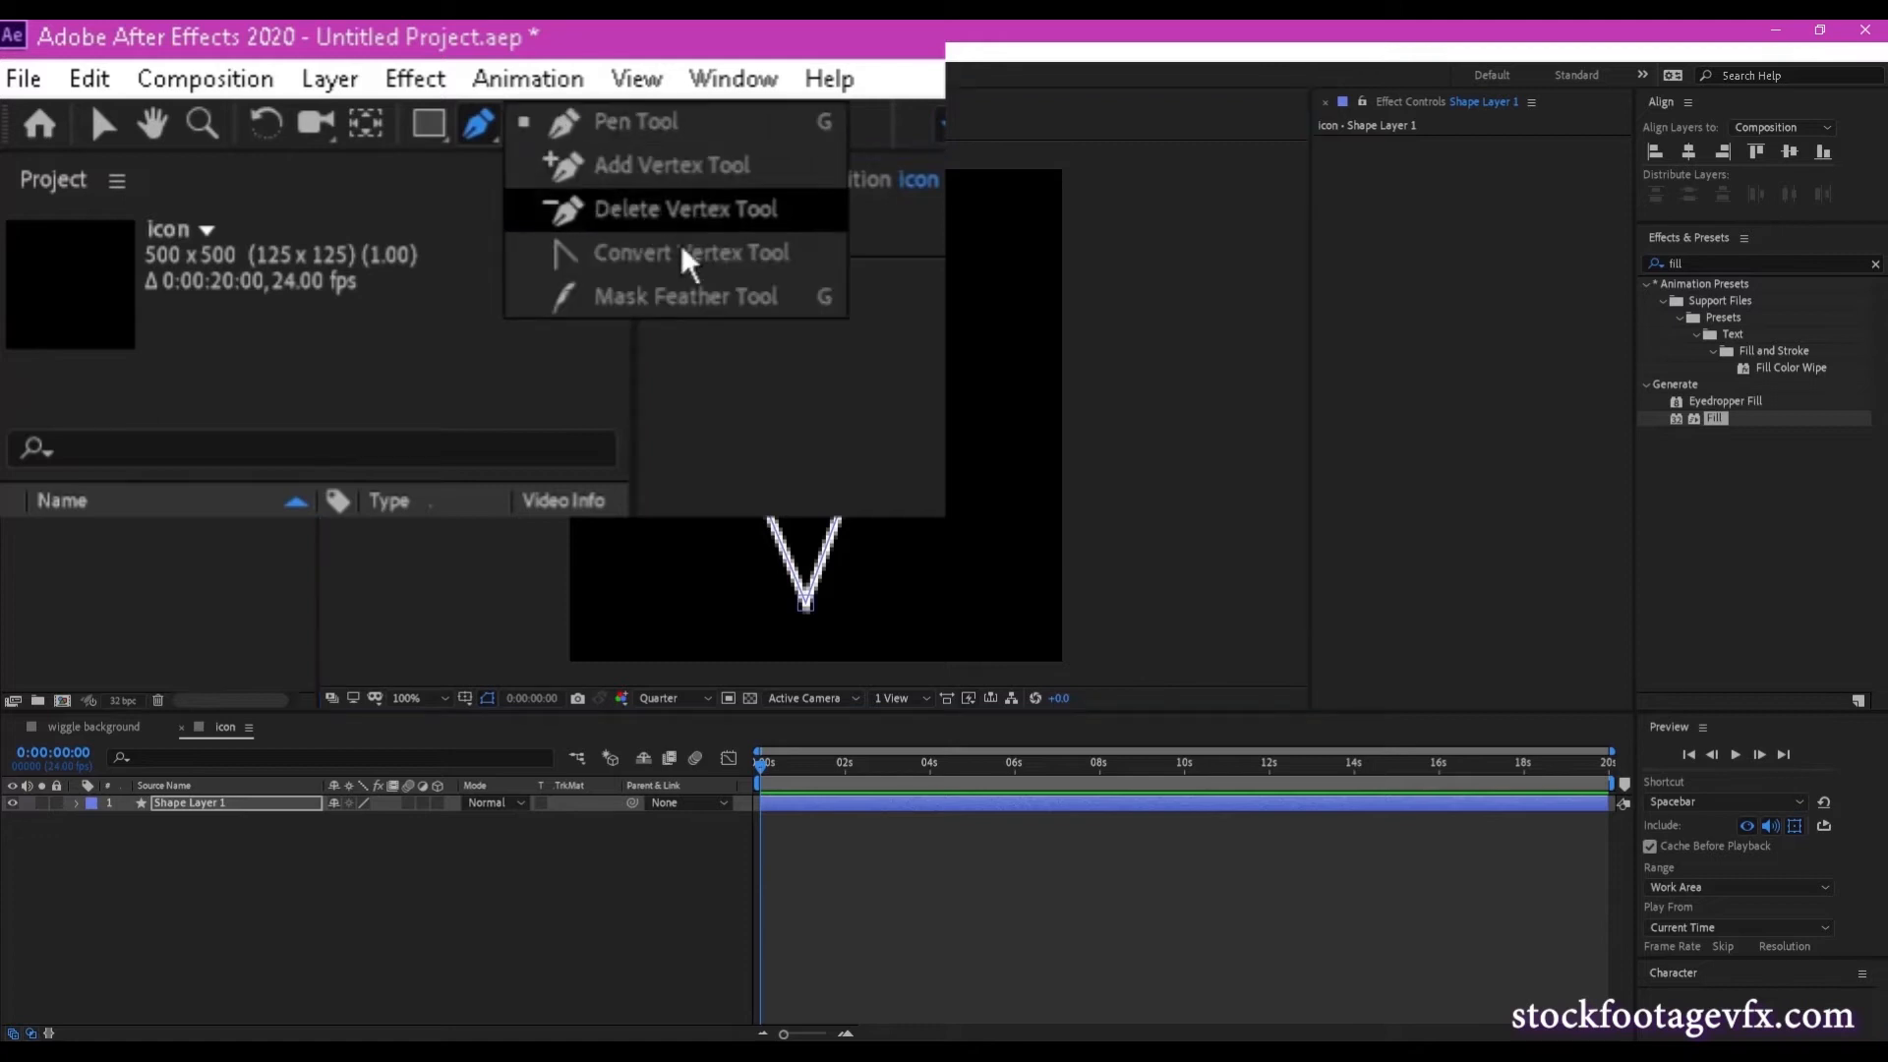
left_click(688, 274)
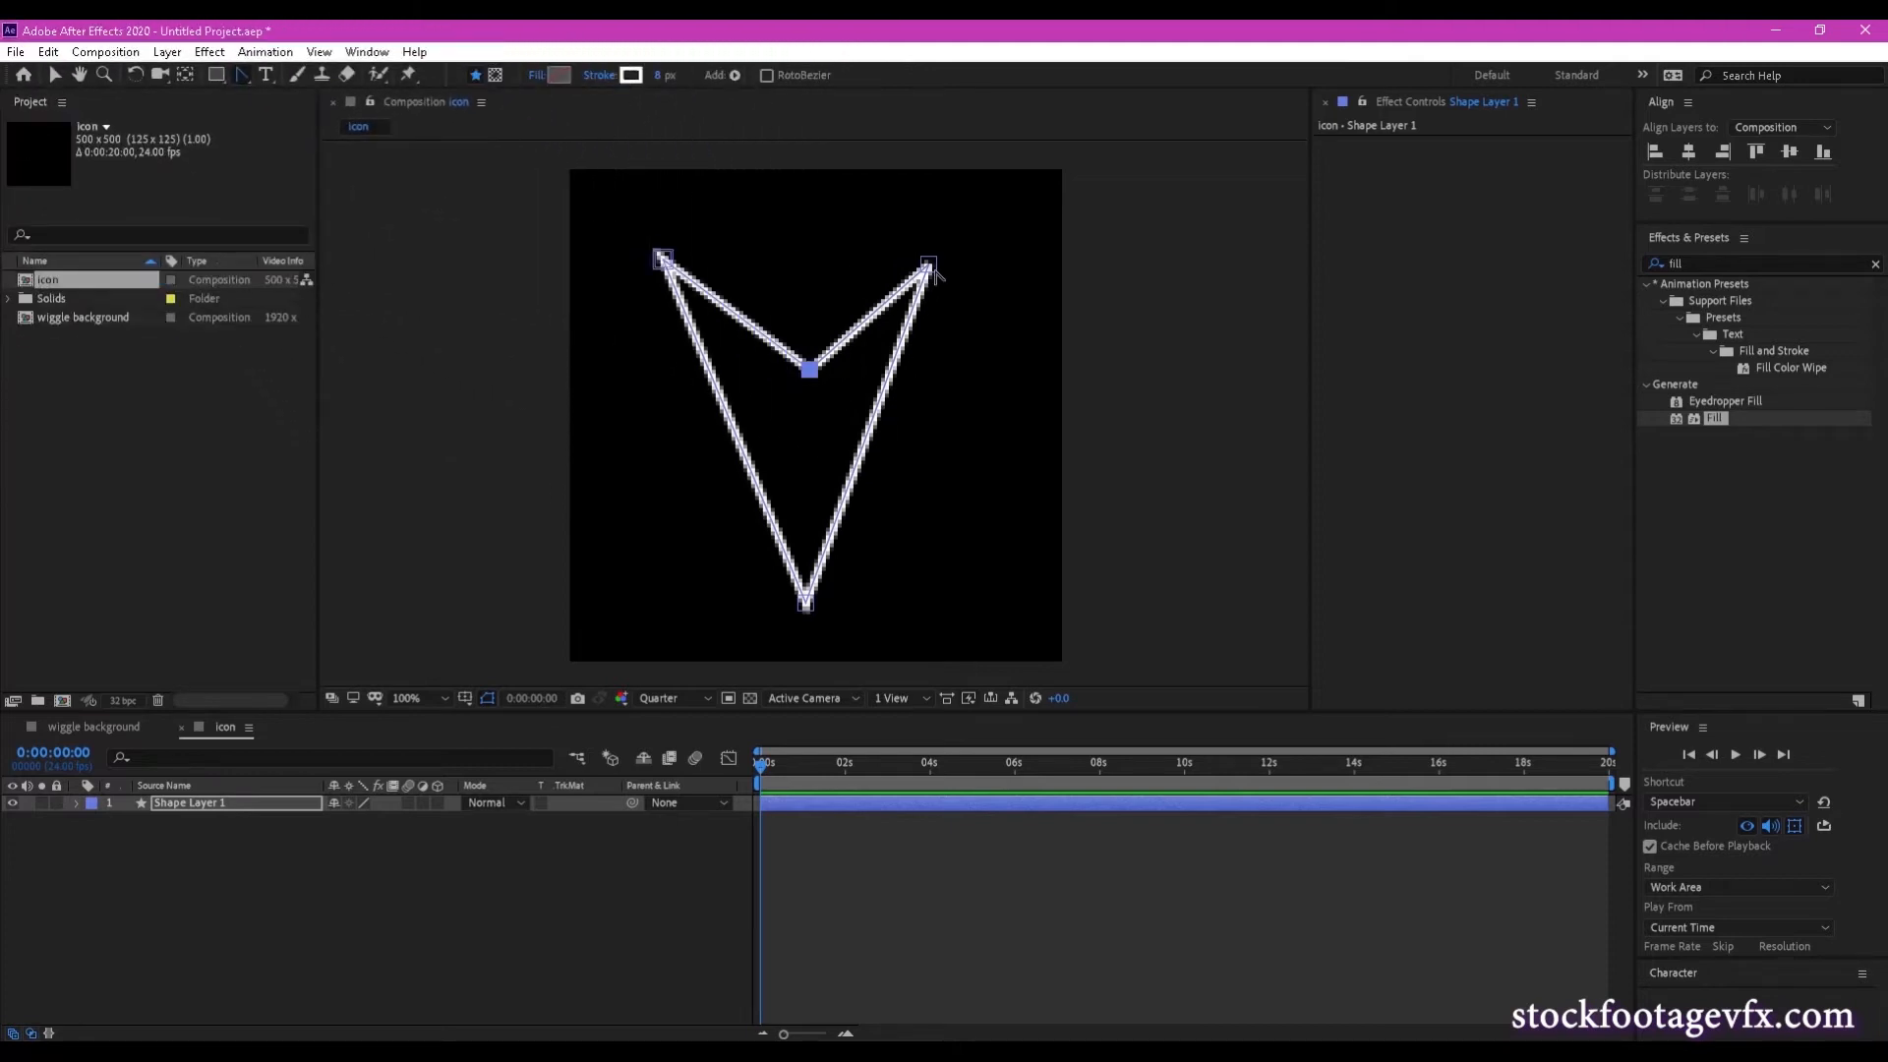
left_click_drag(929, 266, 847, 227)
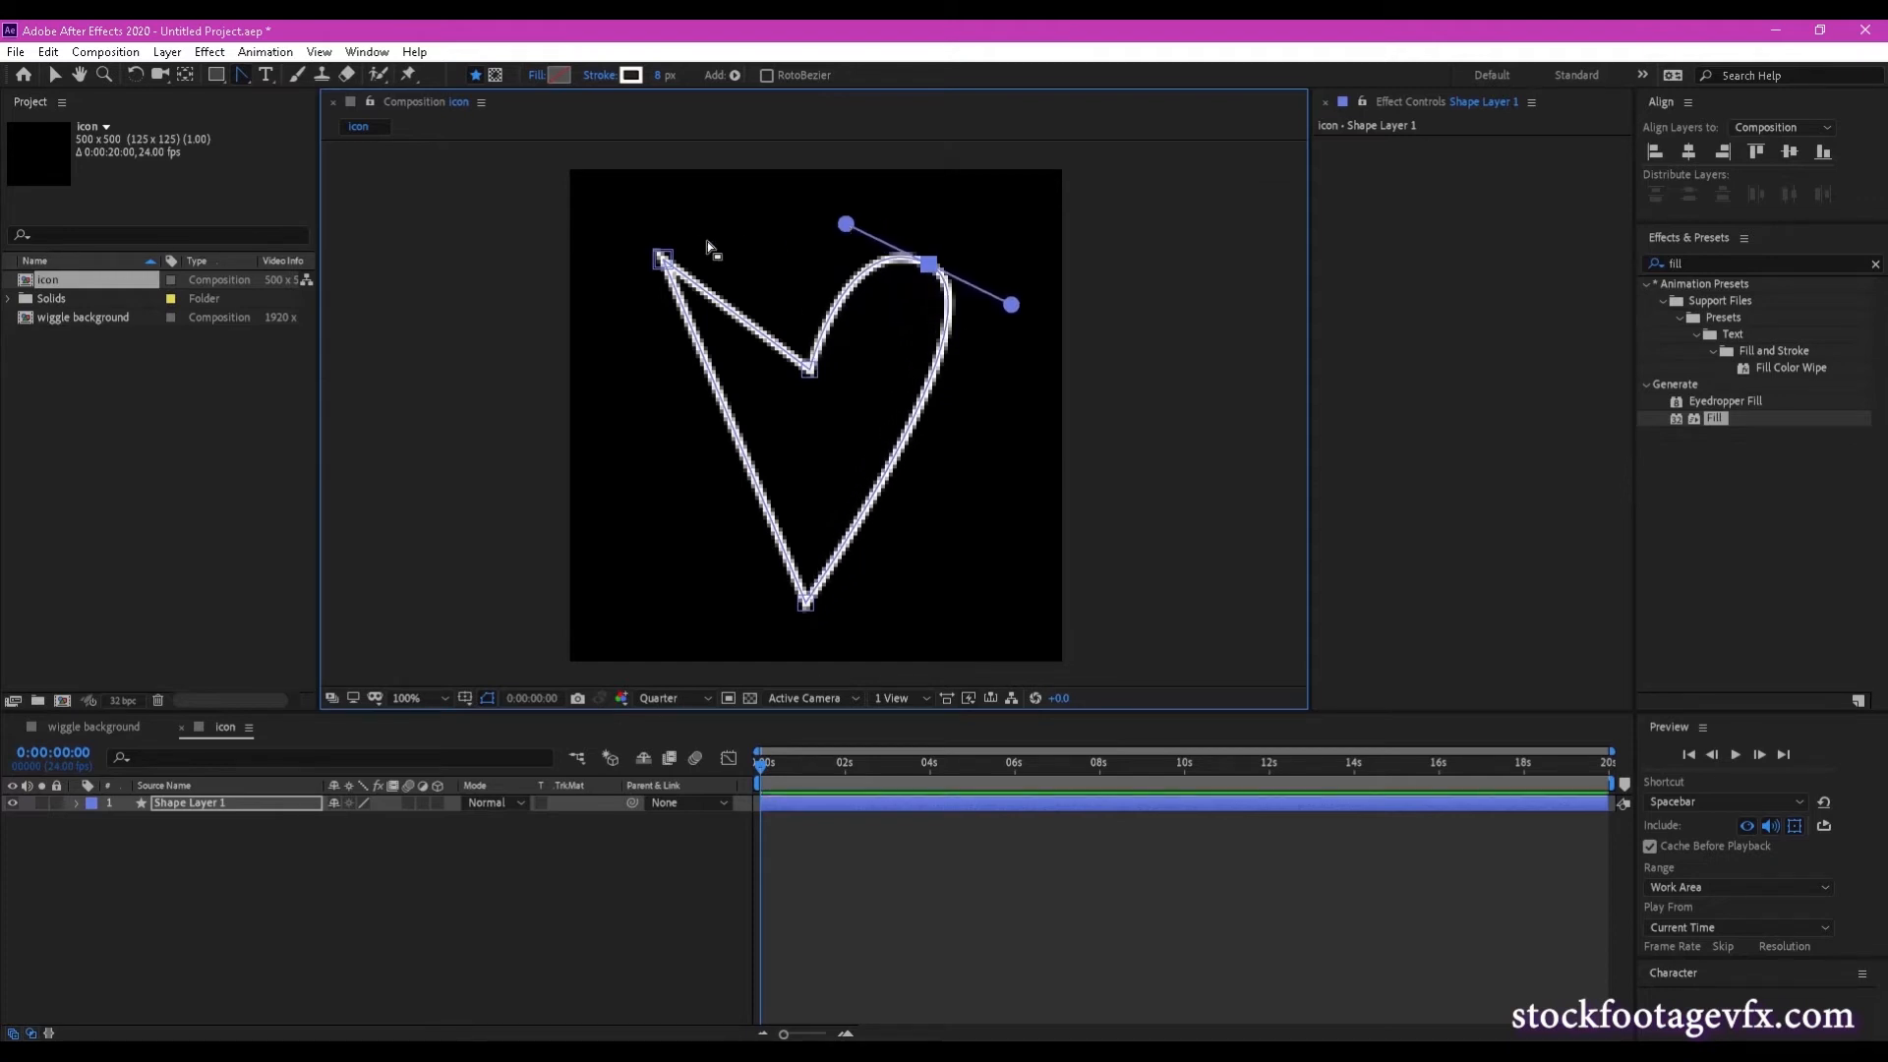
left_click_drag(664, 258, 574, 331)
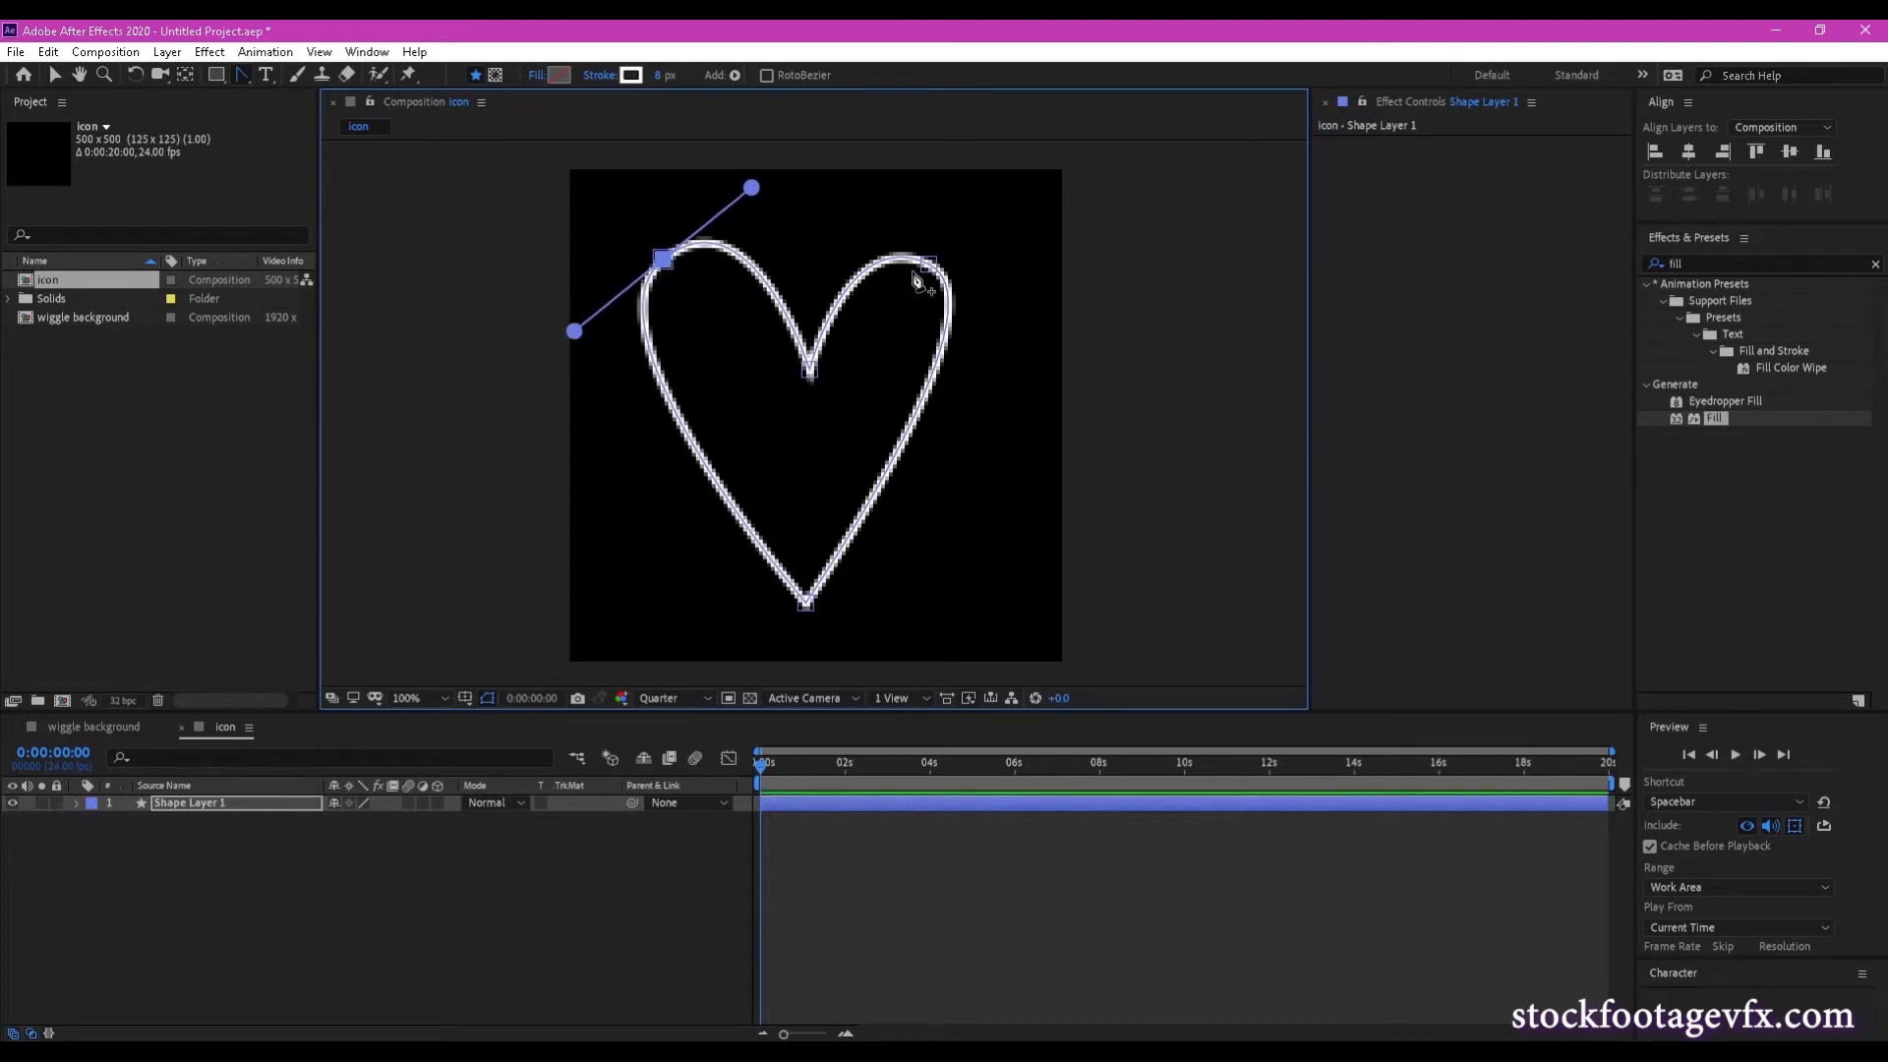
left_click_drag(930, 265, 808, 204)
left_click_drag(665, 260, 559, 332)
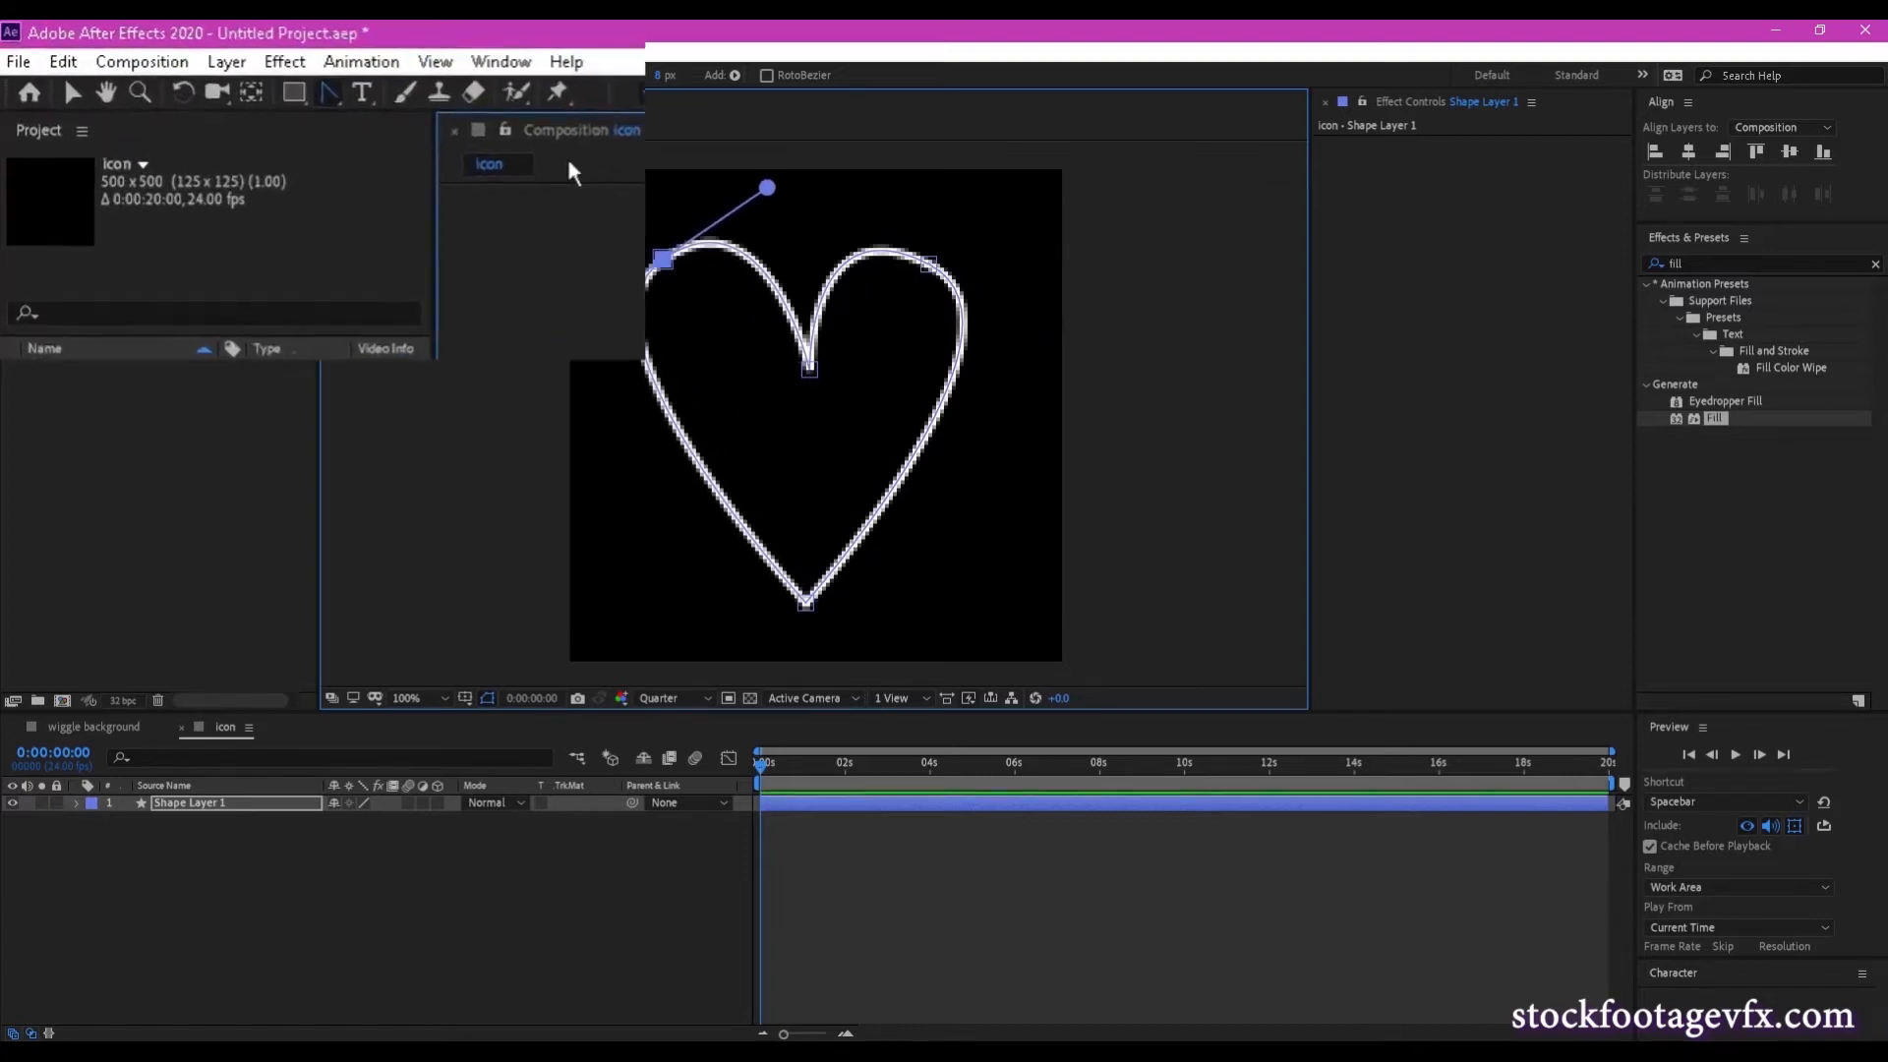
Widen the heart by moving its two upper outer points outward with the Pen tool.
left_click(250, 83)
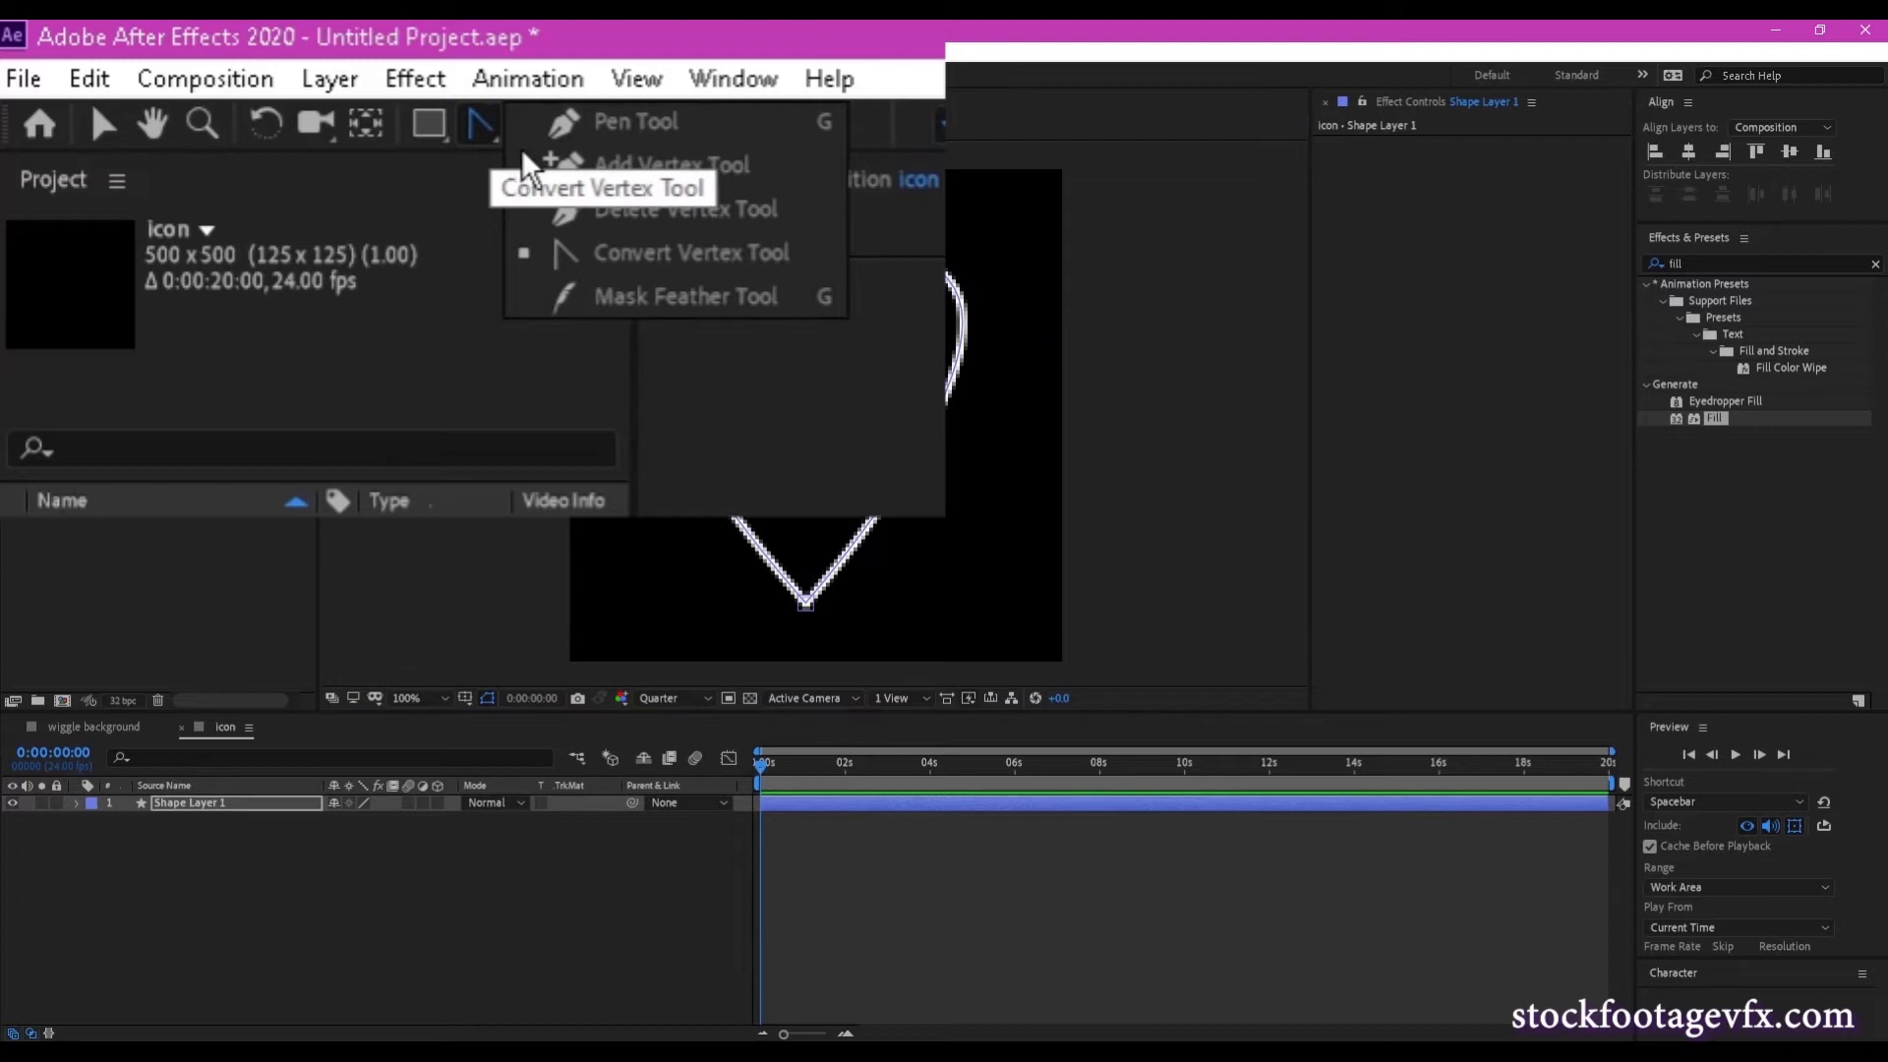
left_click(619, 172)
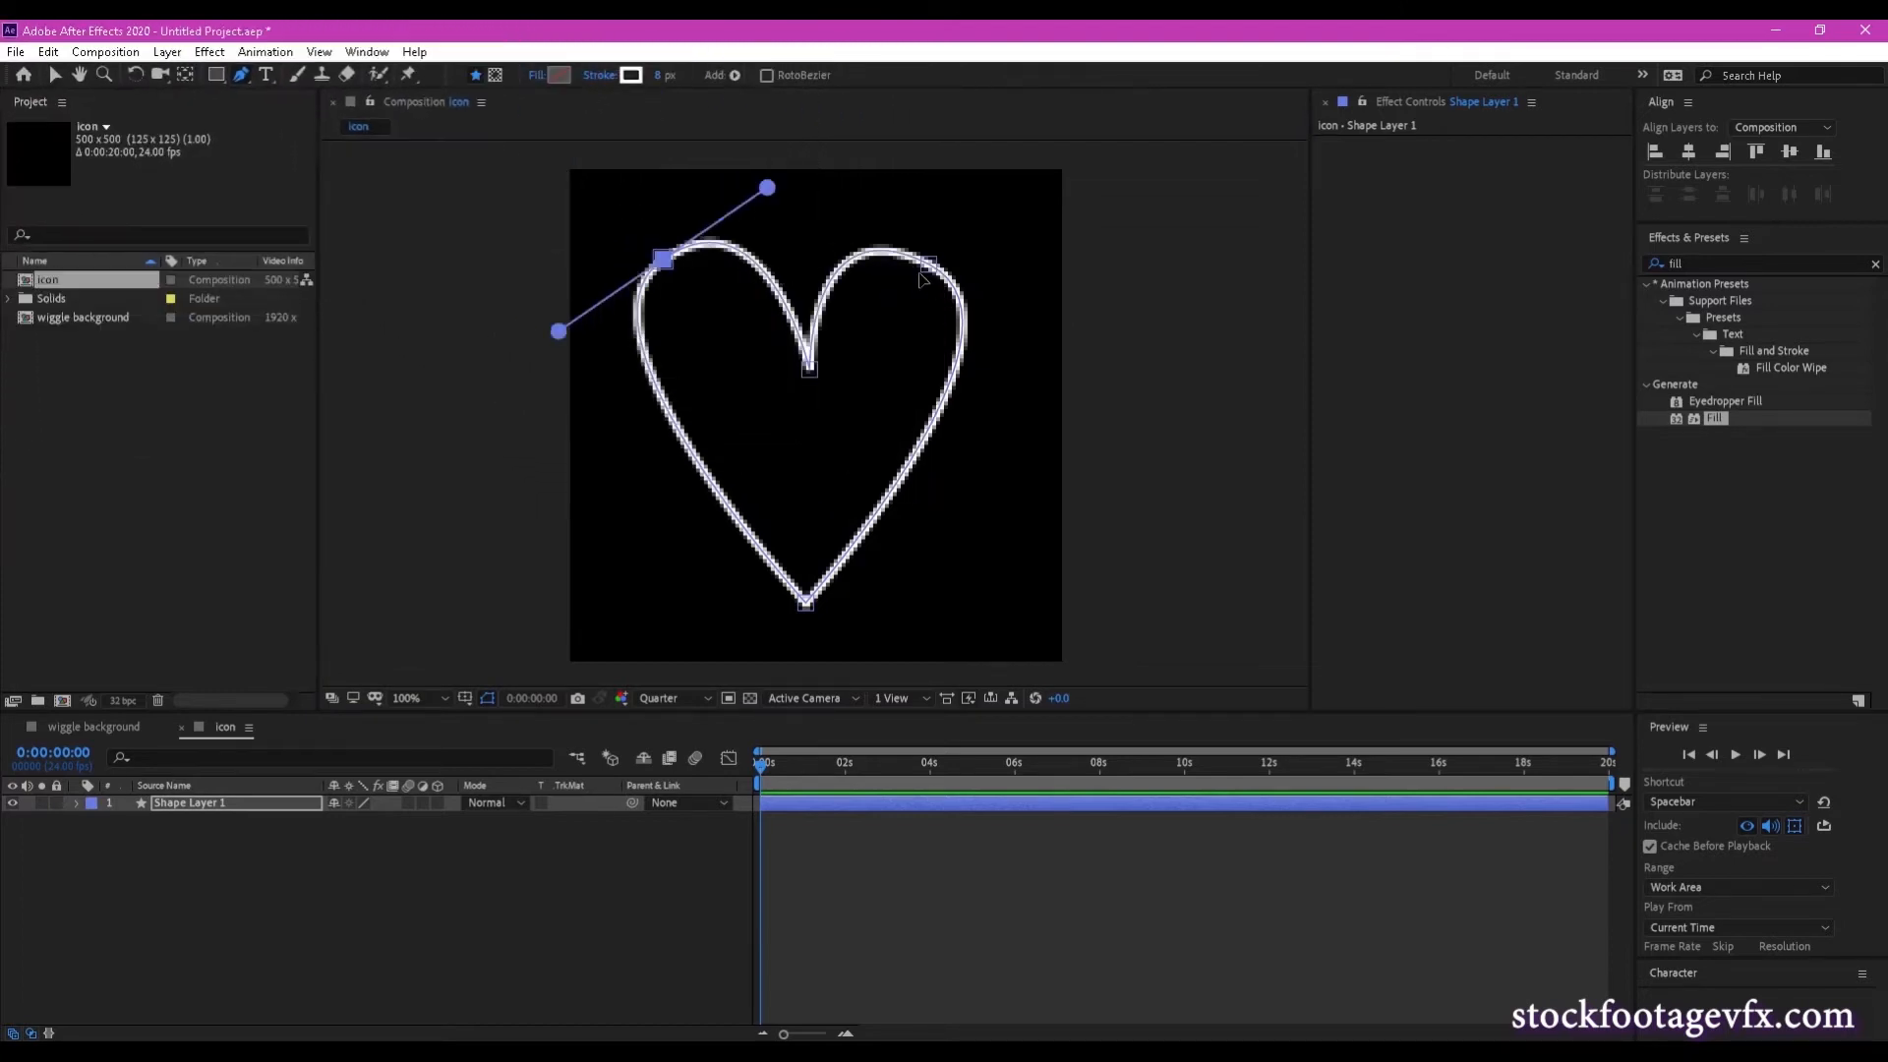
left_click_drag(932, 269, 986, 278)
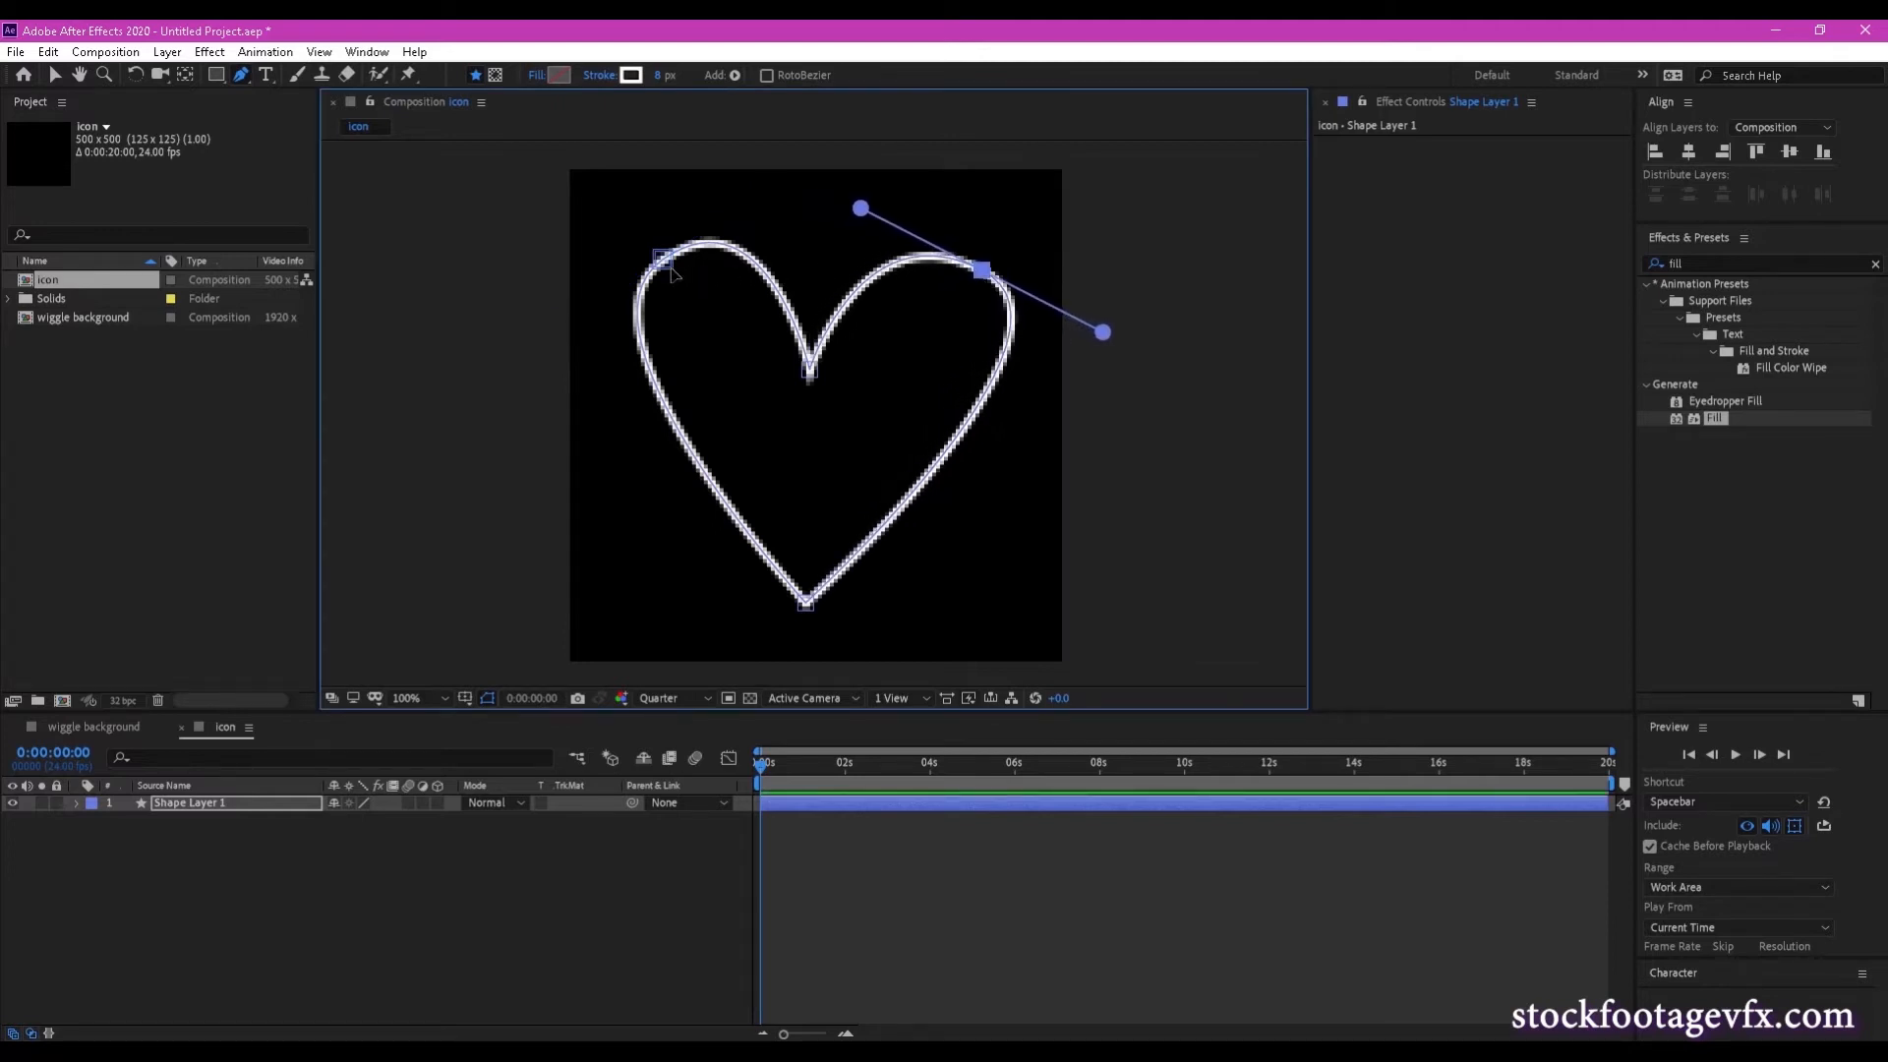
left_click_drag(667, 267, 648, 290)
Lower the heart's two upper outer points, adjust their curve handles to balance the lobes, and extend the bottom tip downward.
left_click(983, 272)
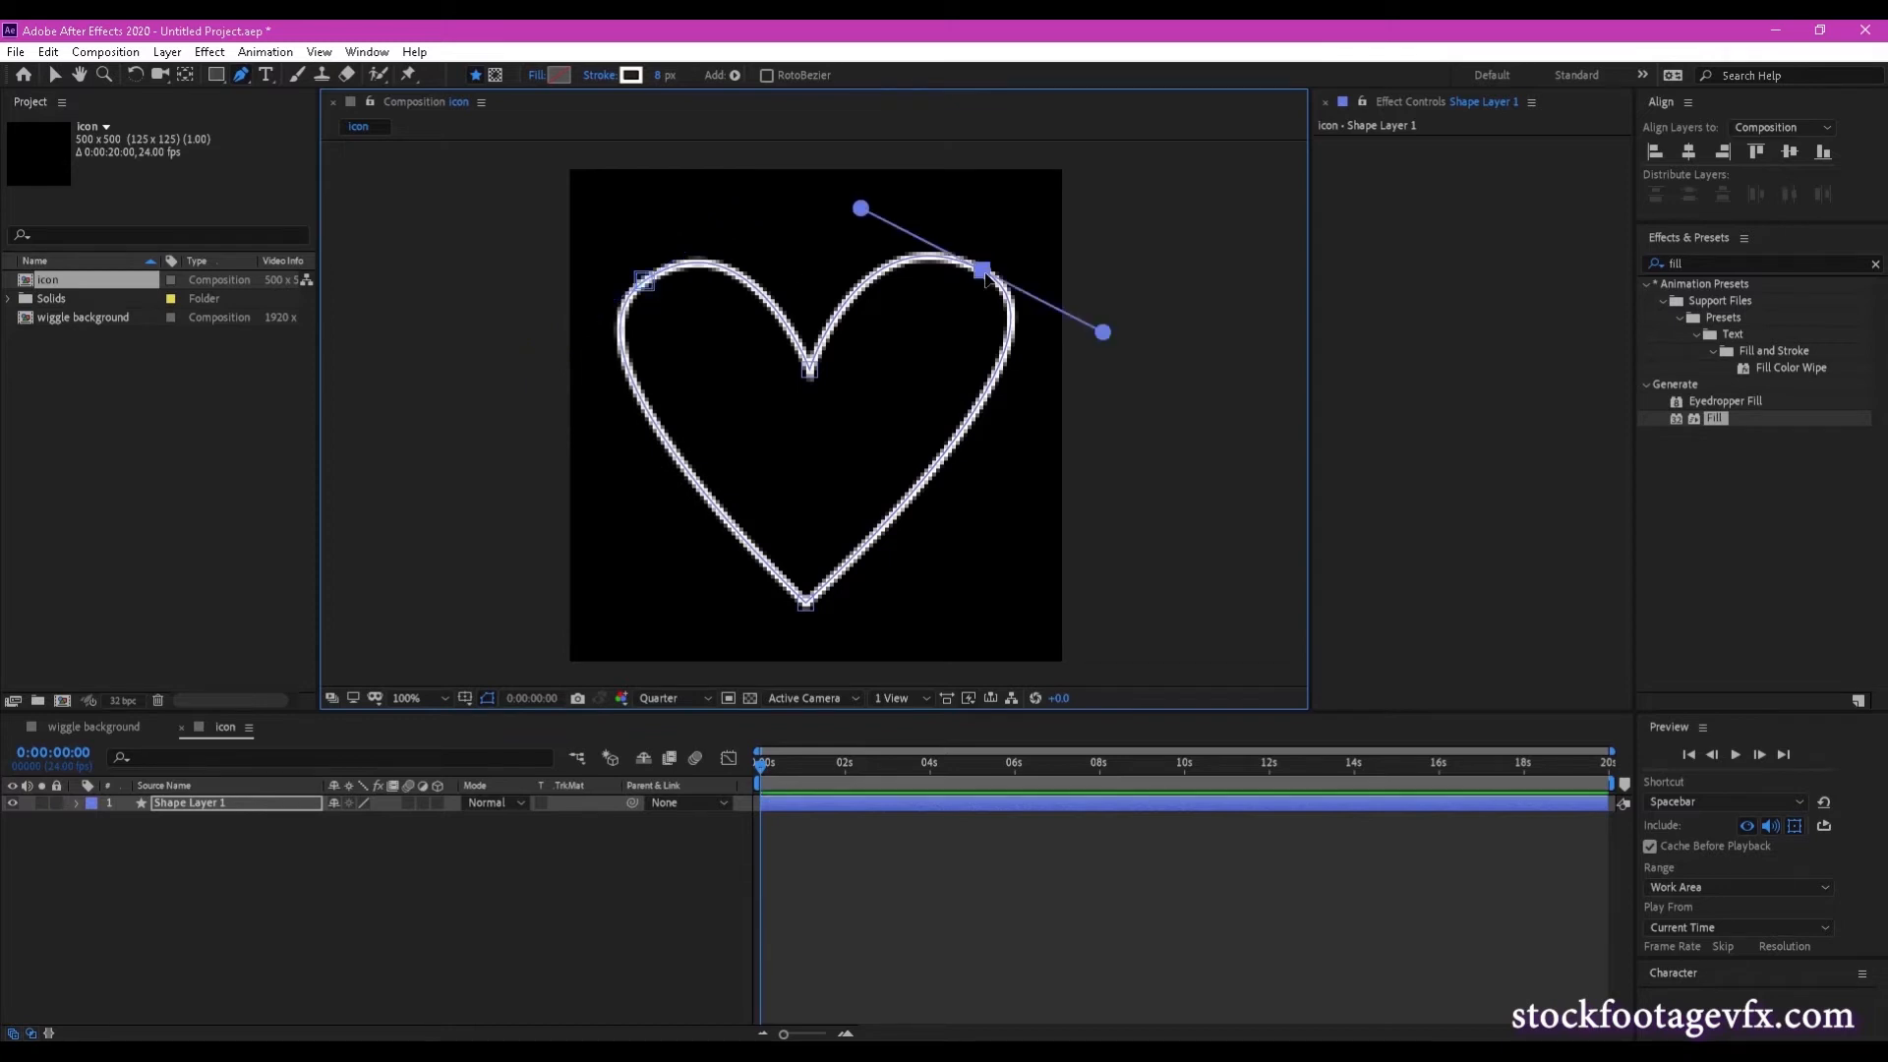
left_click_drag(1107, 339, 1101, 361)
left_click_drag(981, 275, 992, 303)
left_click(645, 284)
left_click_drag(753, 218, 739, 210)
left_click_drag(646, 293, 639, 312)
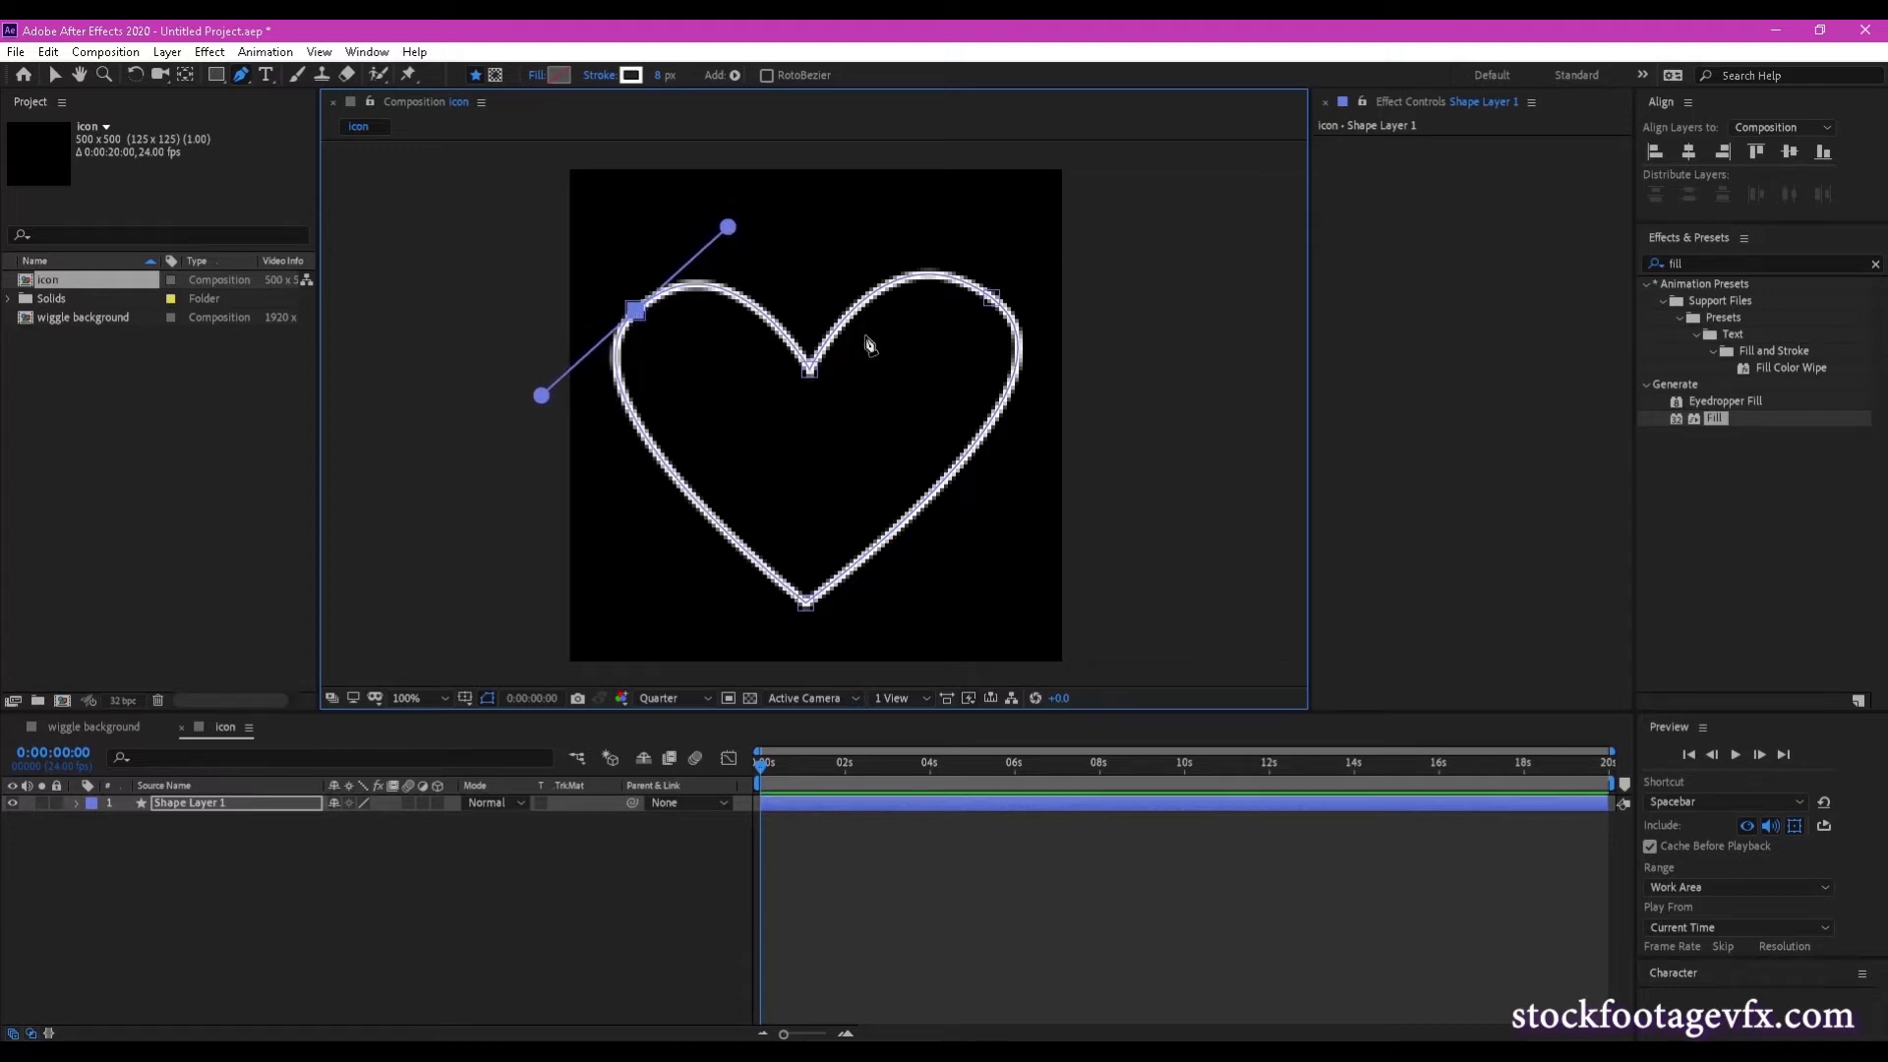
left_click_drag(997, 307, 999, 324)
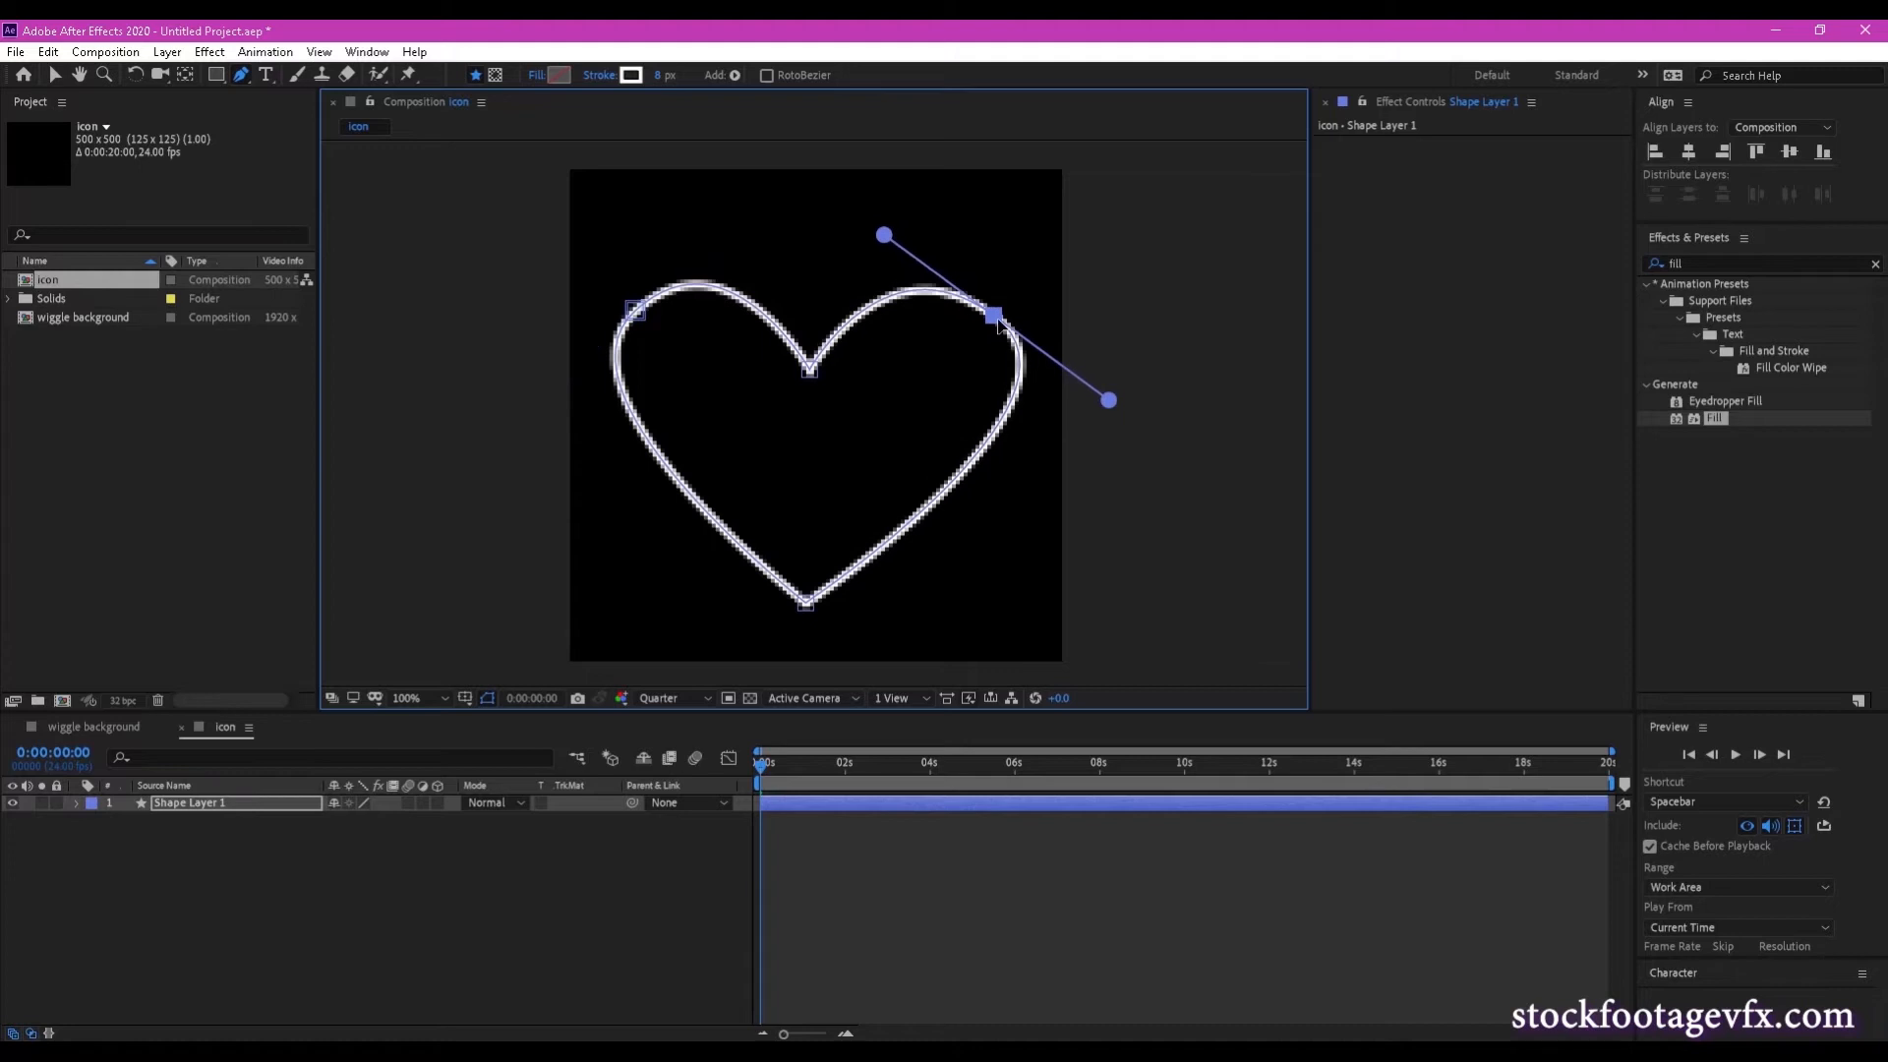
left_click_drag(1110, 405, 1107, 413)
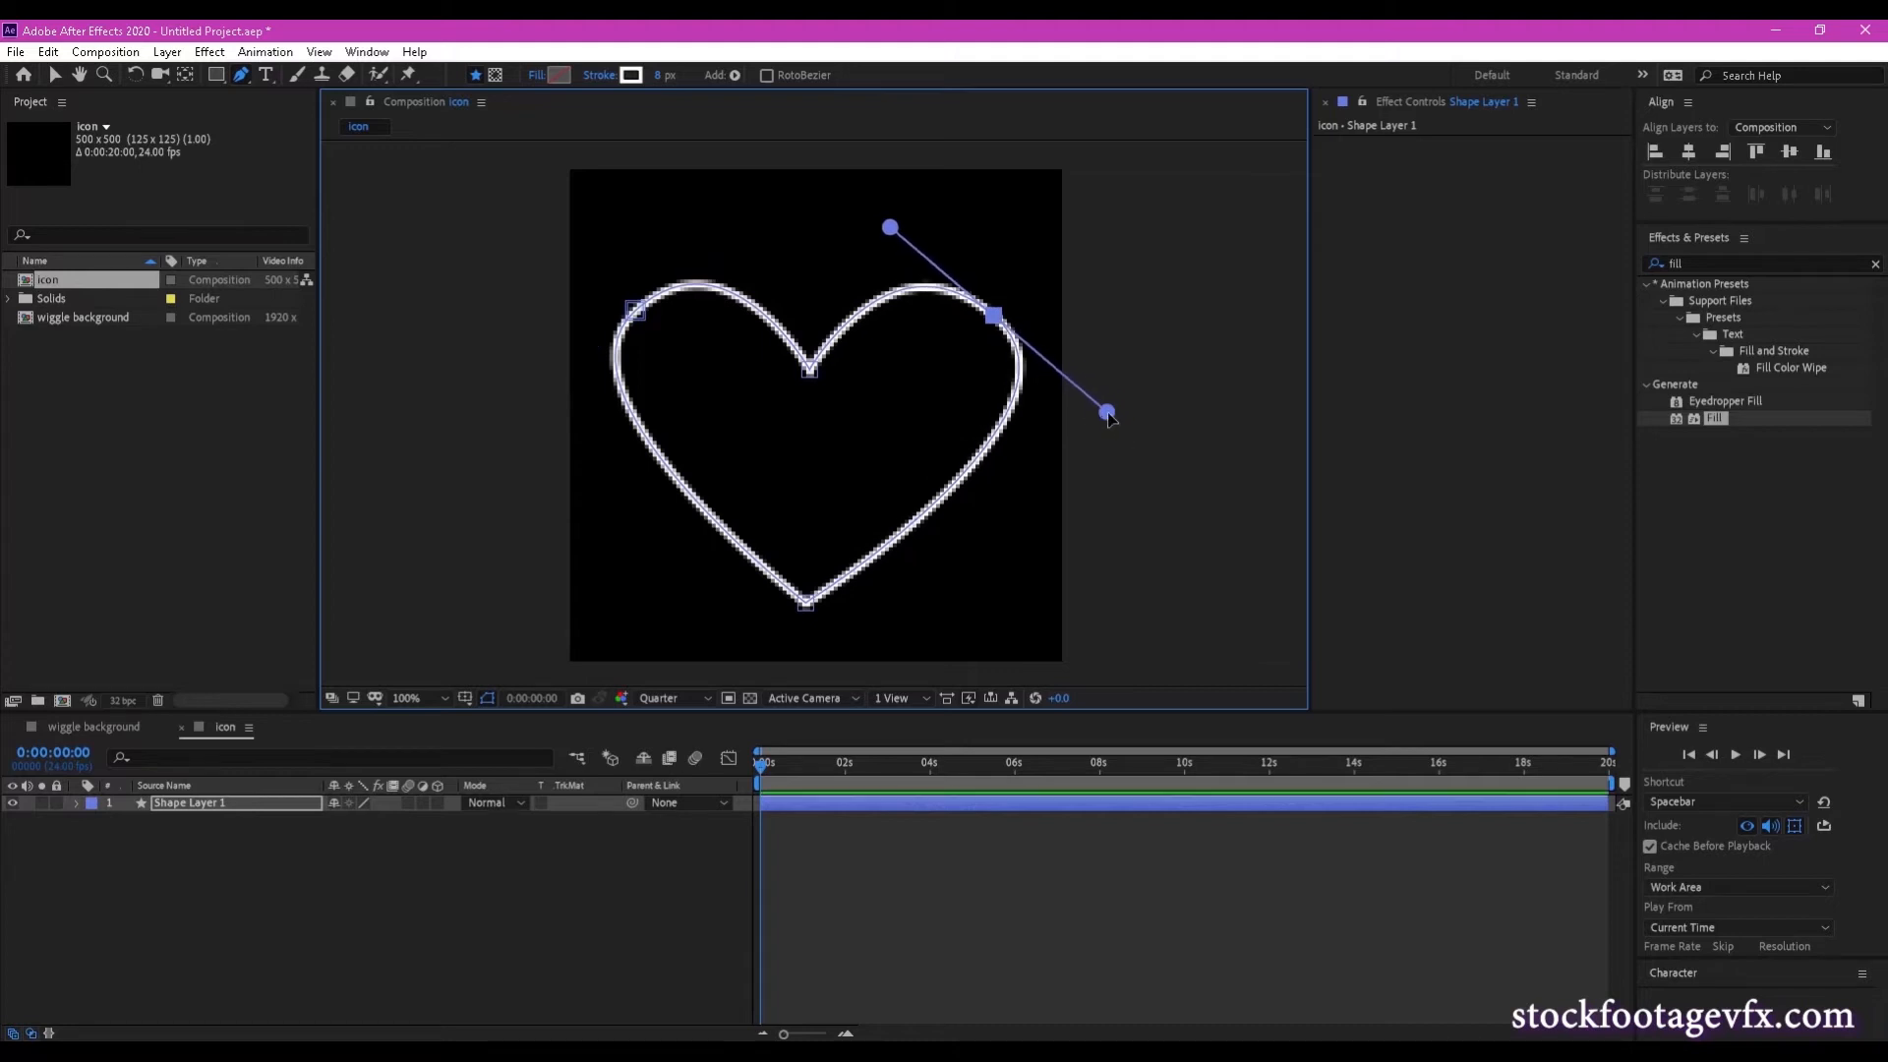
left_click_drag(805, 607, 808, 644)
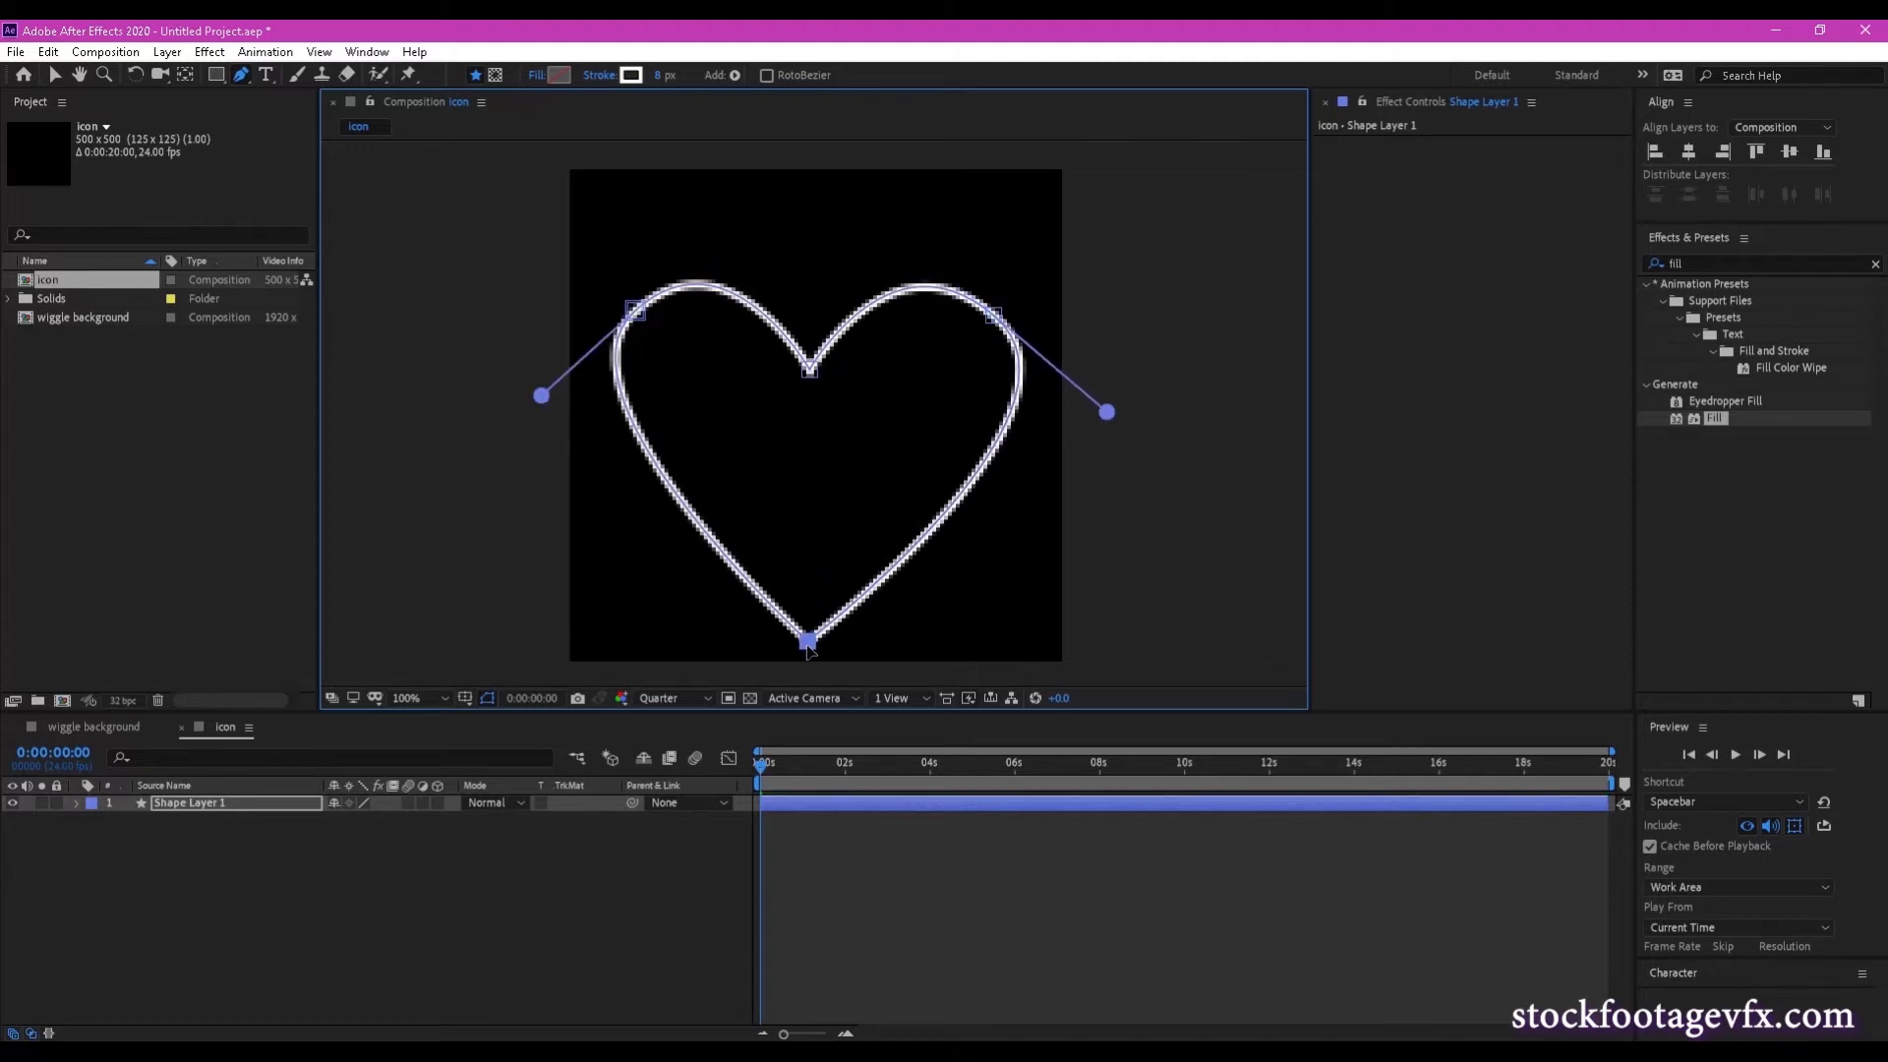
Centre the heart shape layer horizontally and vertically in the icon composition.
left_click(193, 808)
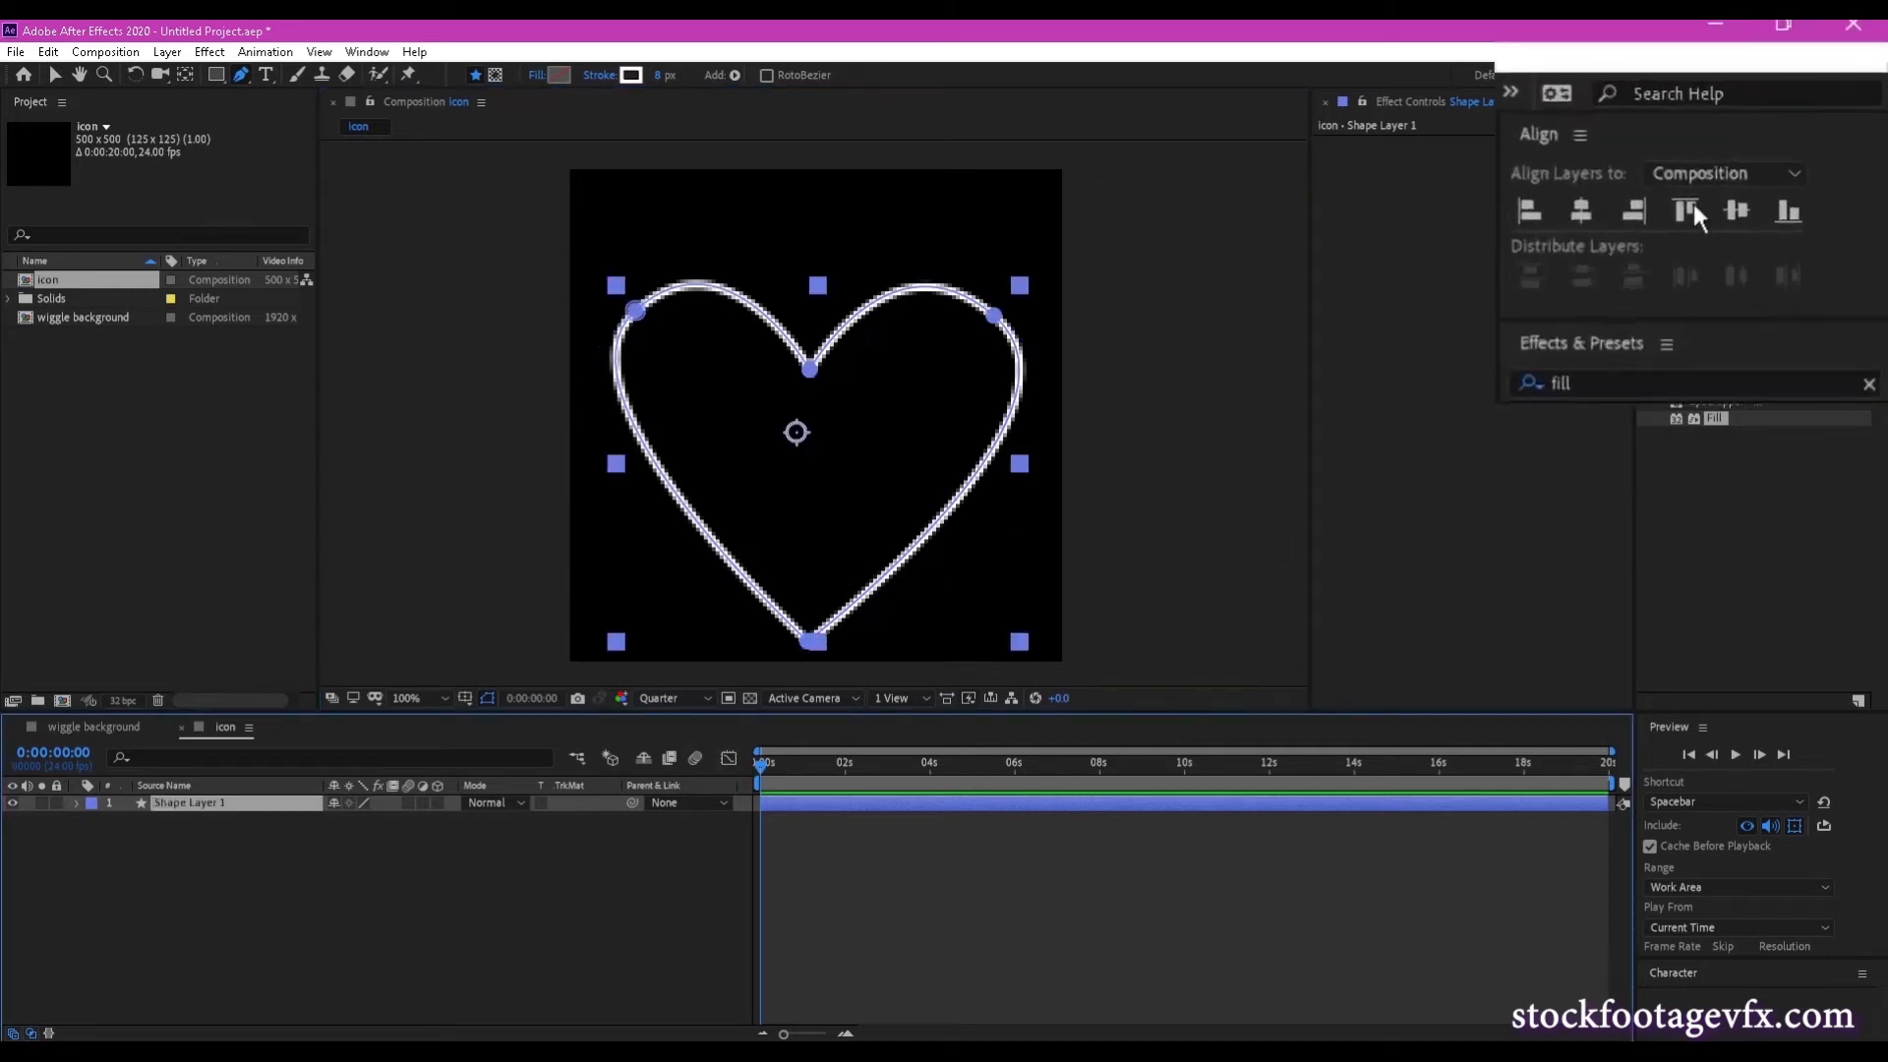
left_click(1689, 155)
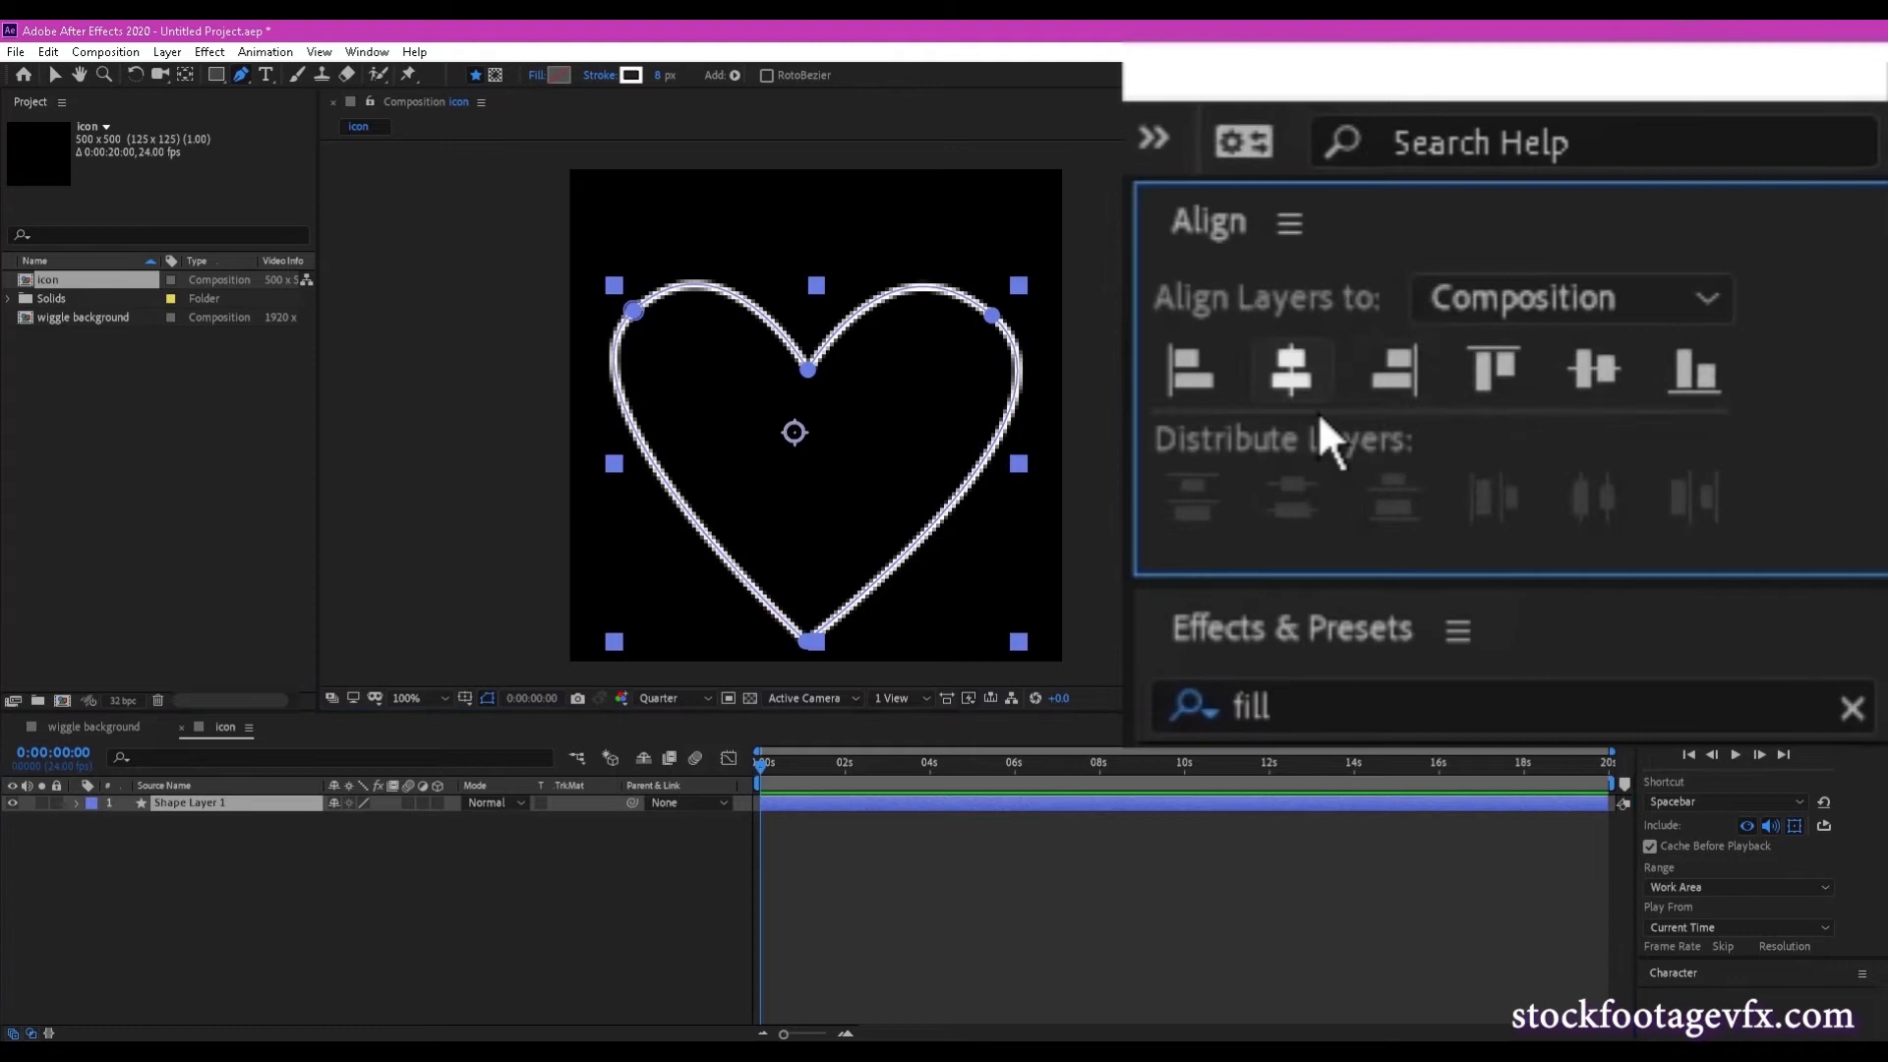
left_click(1613, 394)
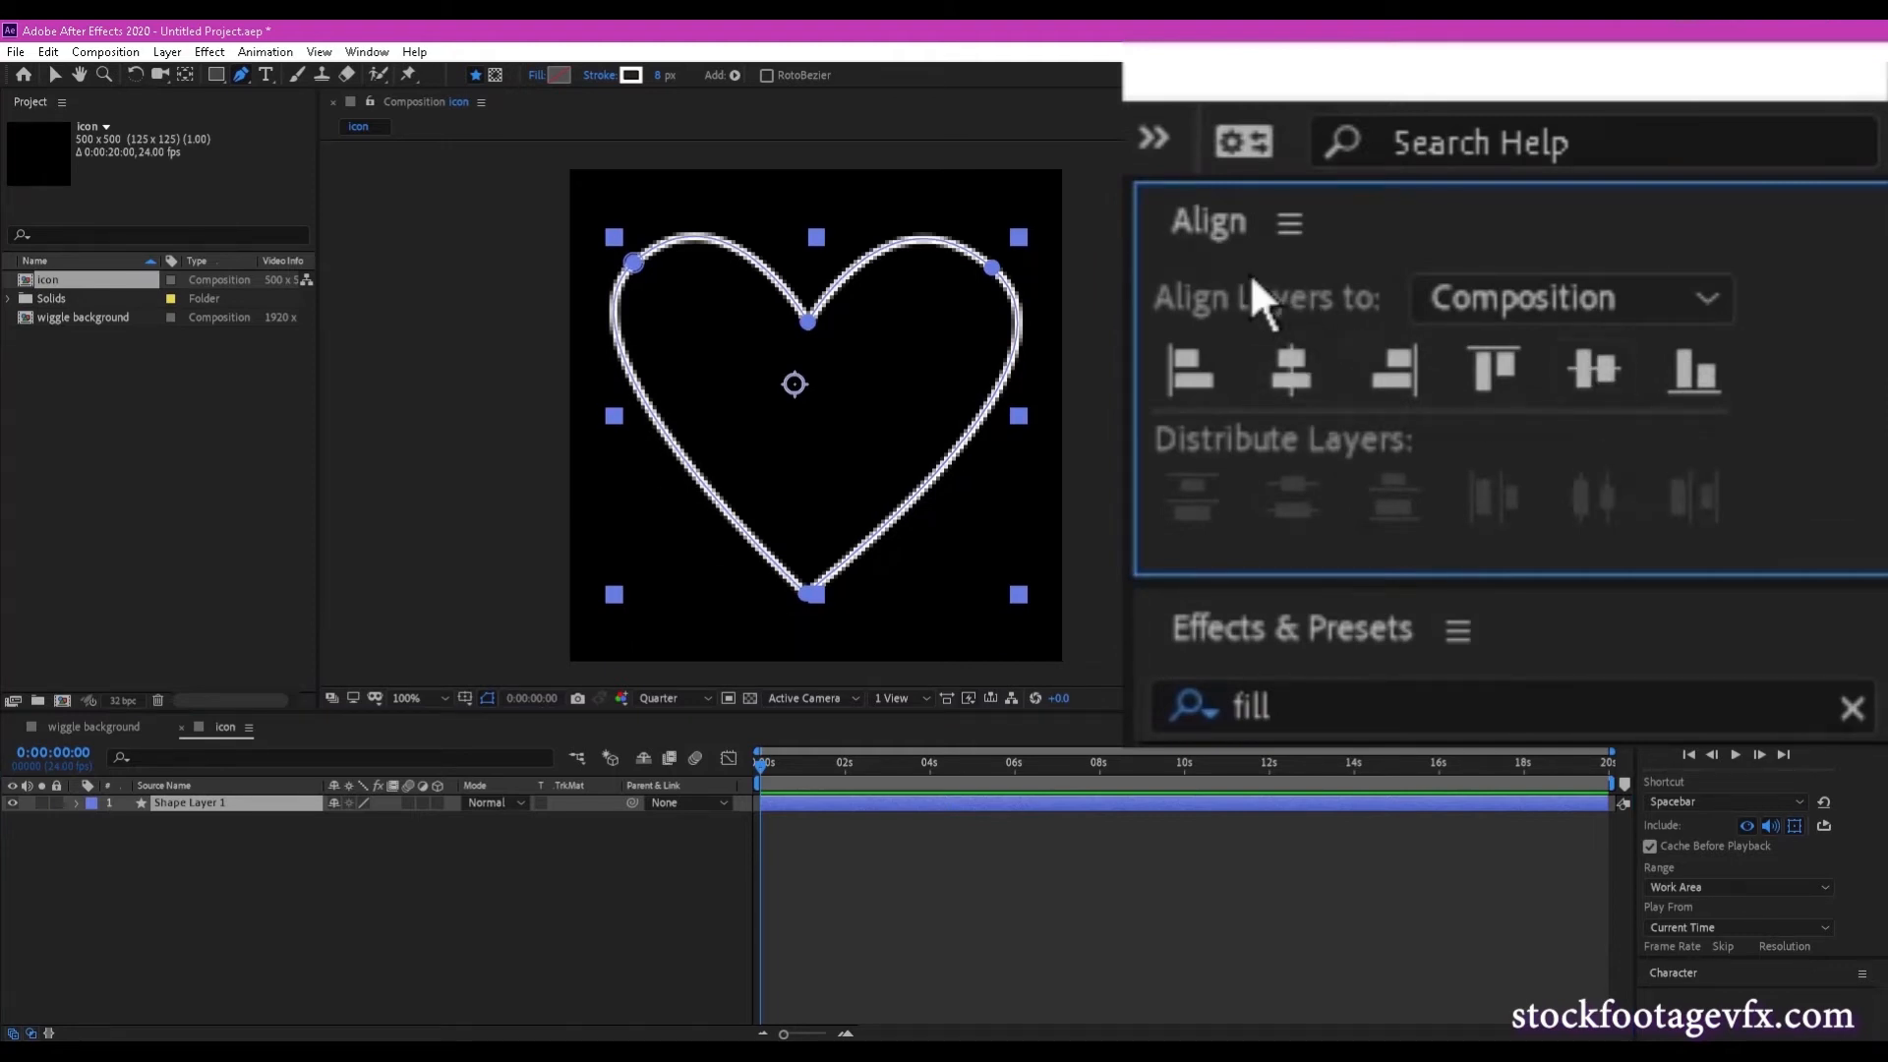
Hide the Align panel and show it again.
left_click(368, 53)
left_click(474, 177)
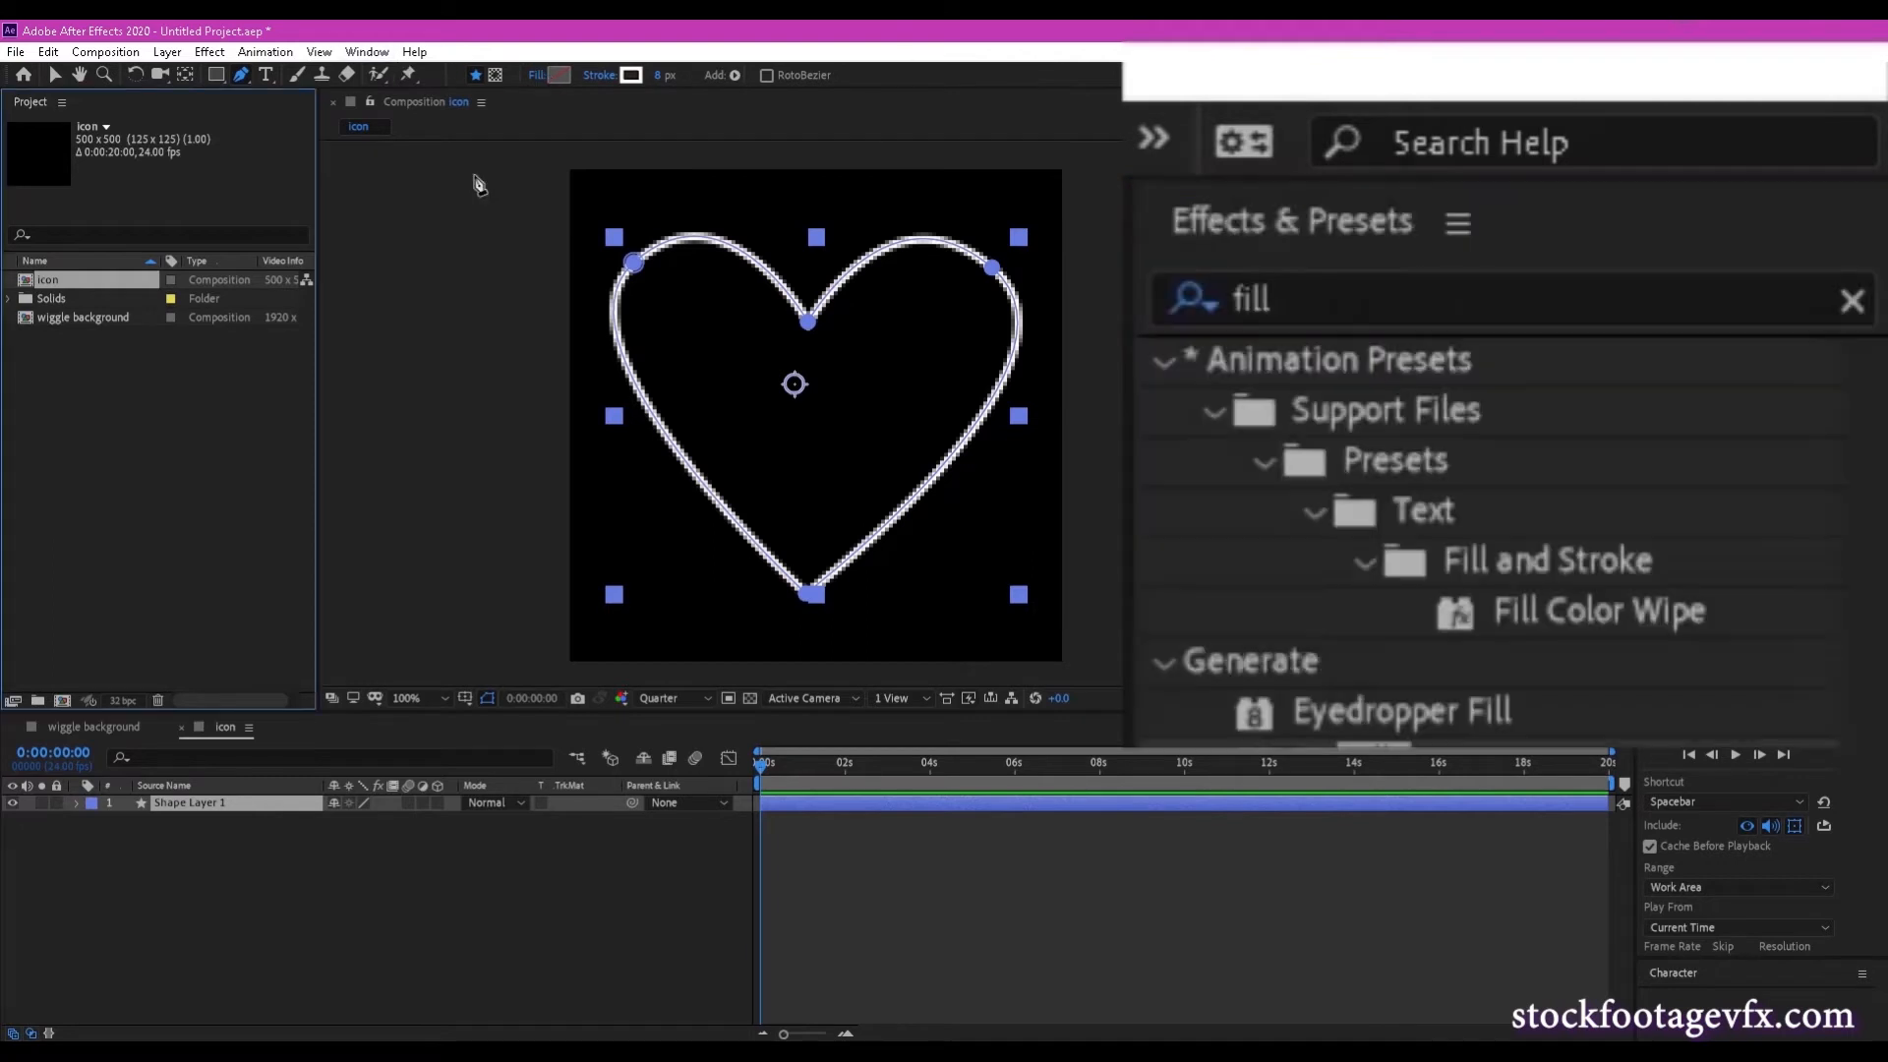
left_click(368, 52)
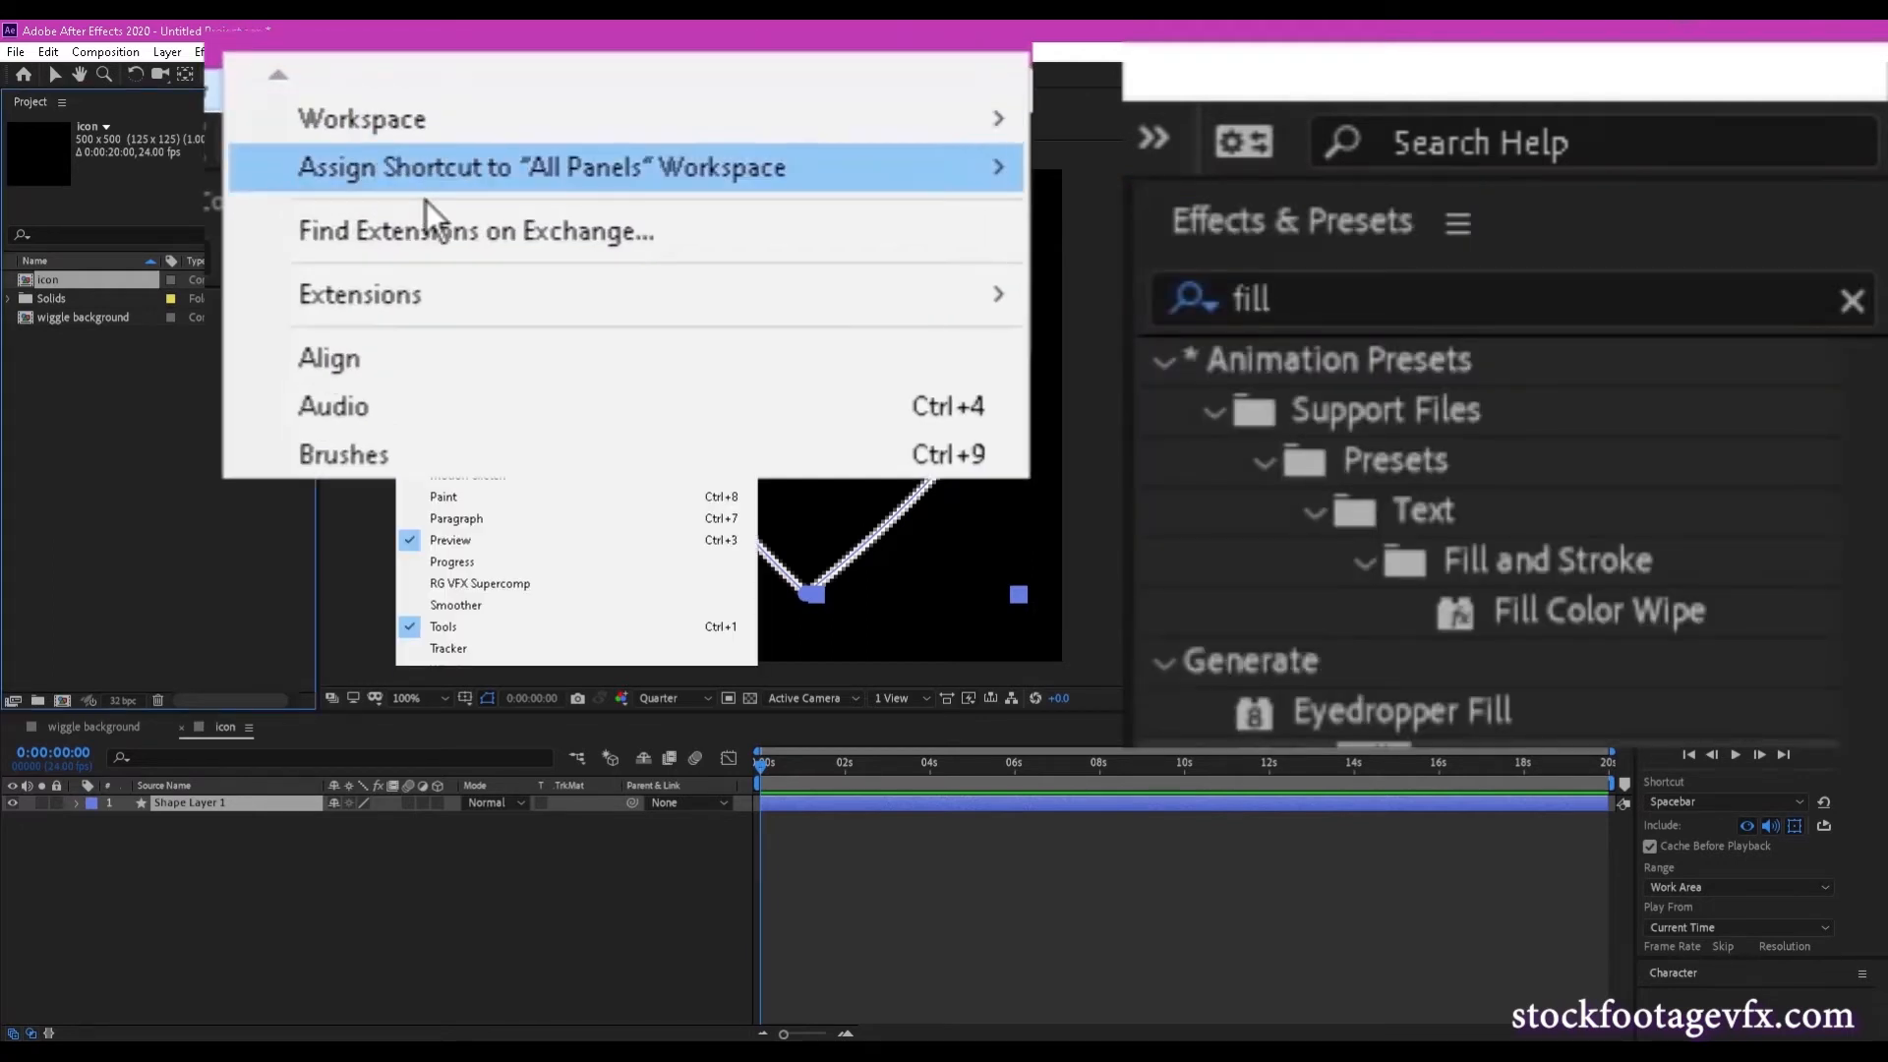
left_click(423, 372)
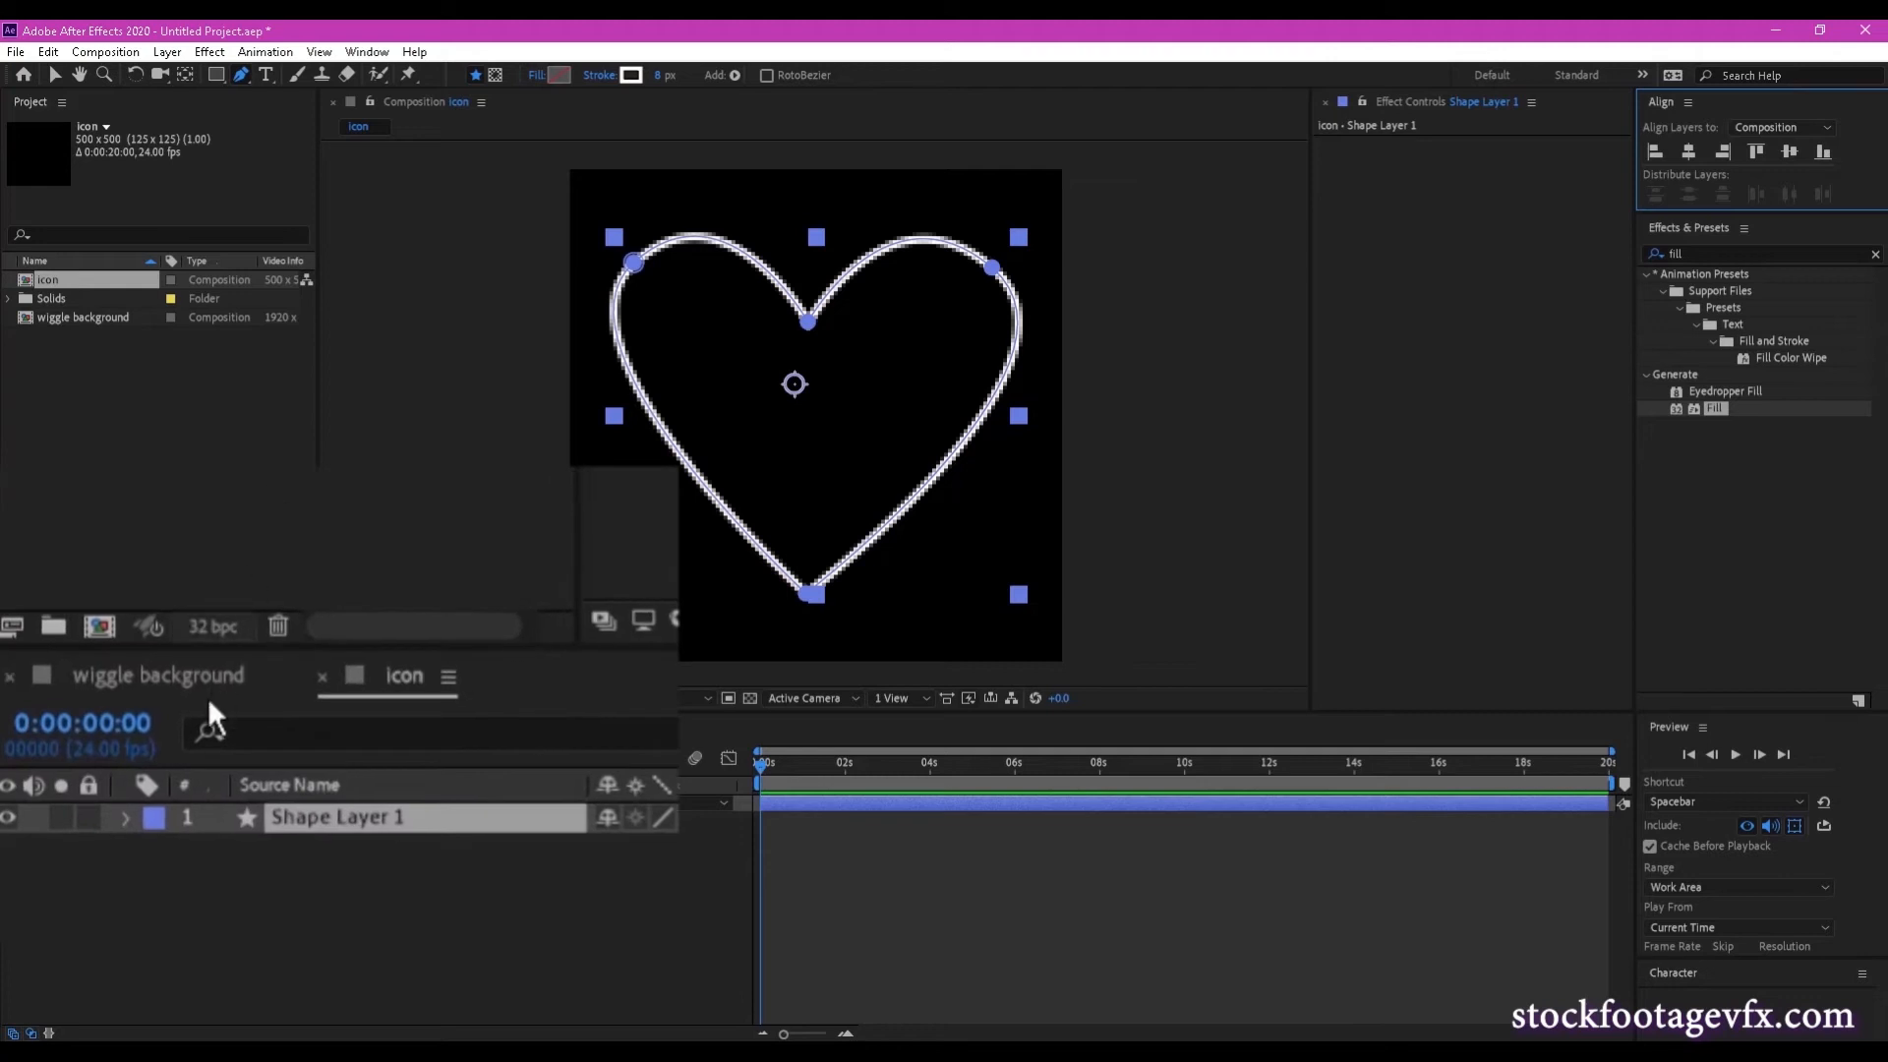
Add the icon composition above the background colour layer in the wiggle background composition and scale it to 37%.
left_click(209, 696)
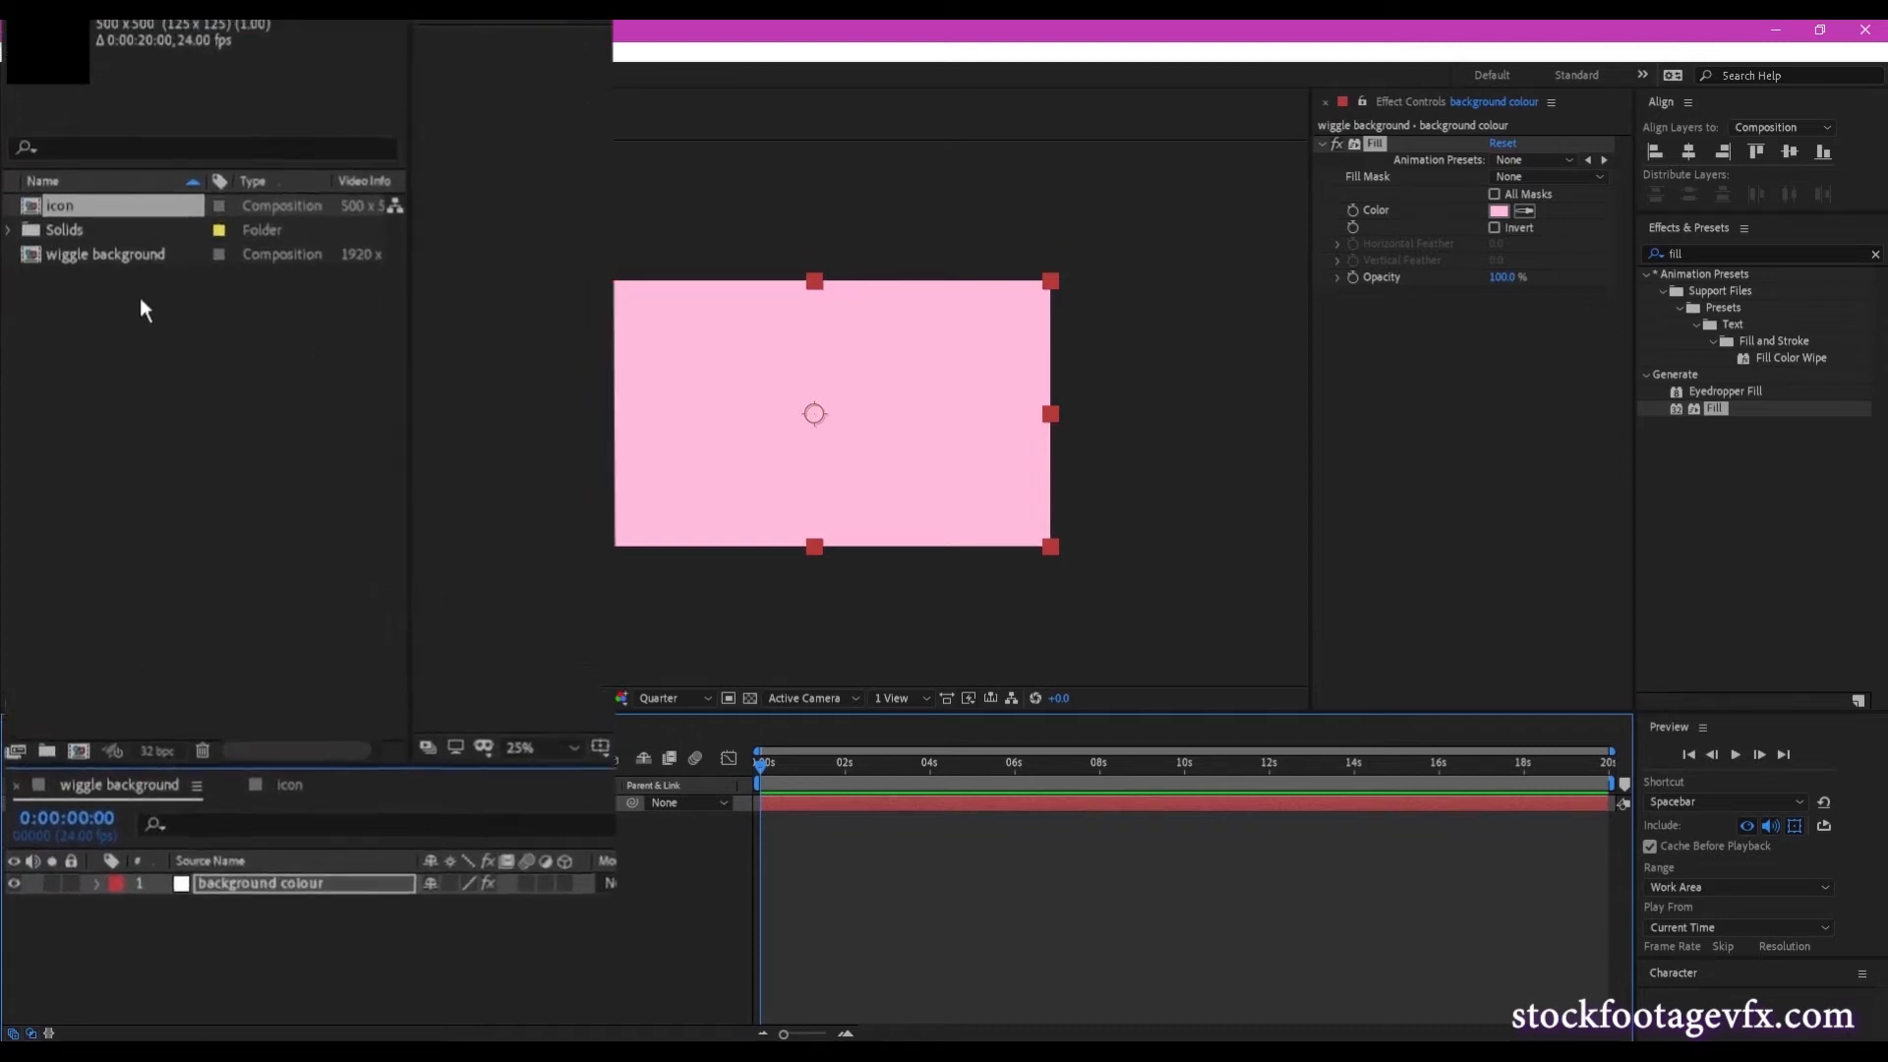
left_click_drag(155, 159, 314, 944)
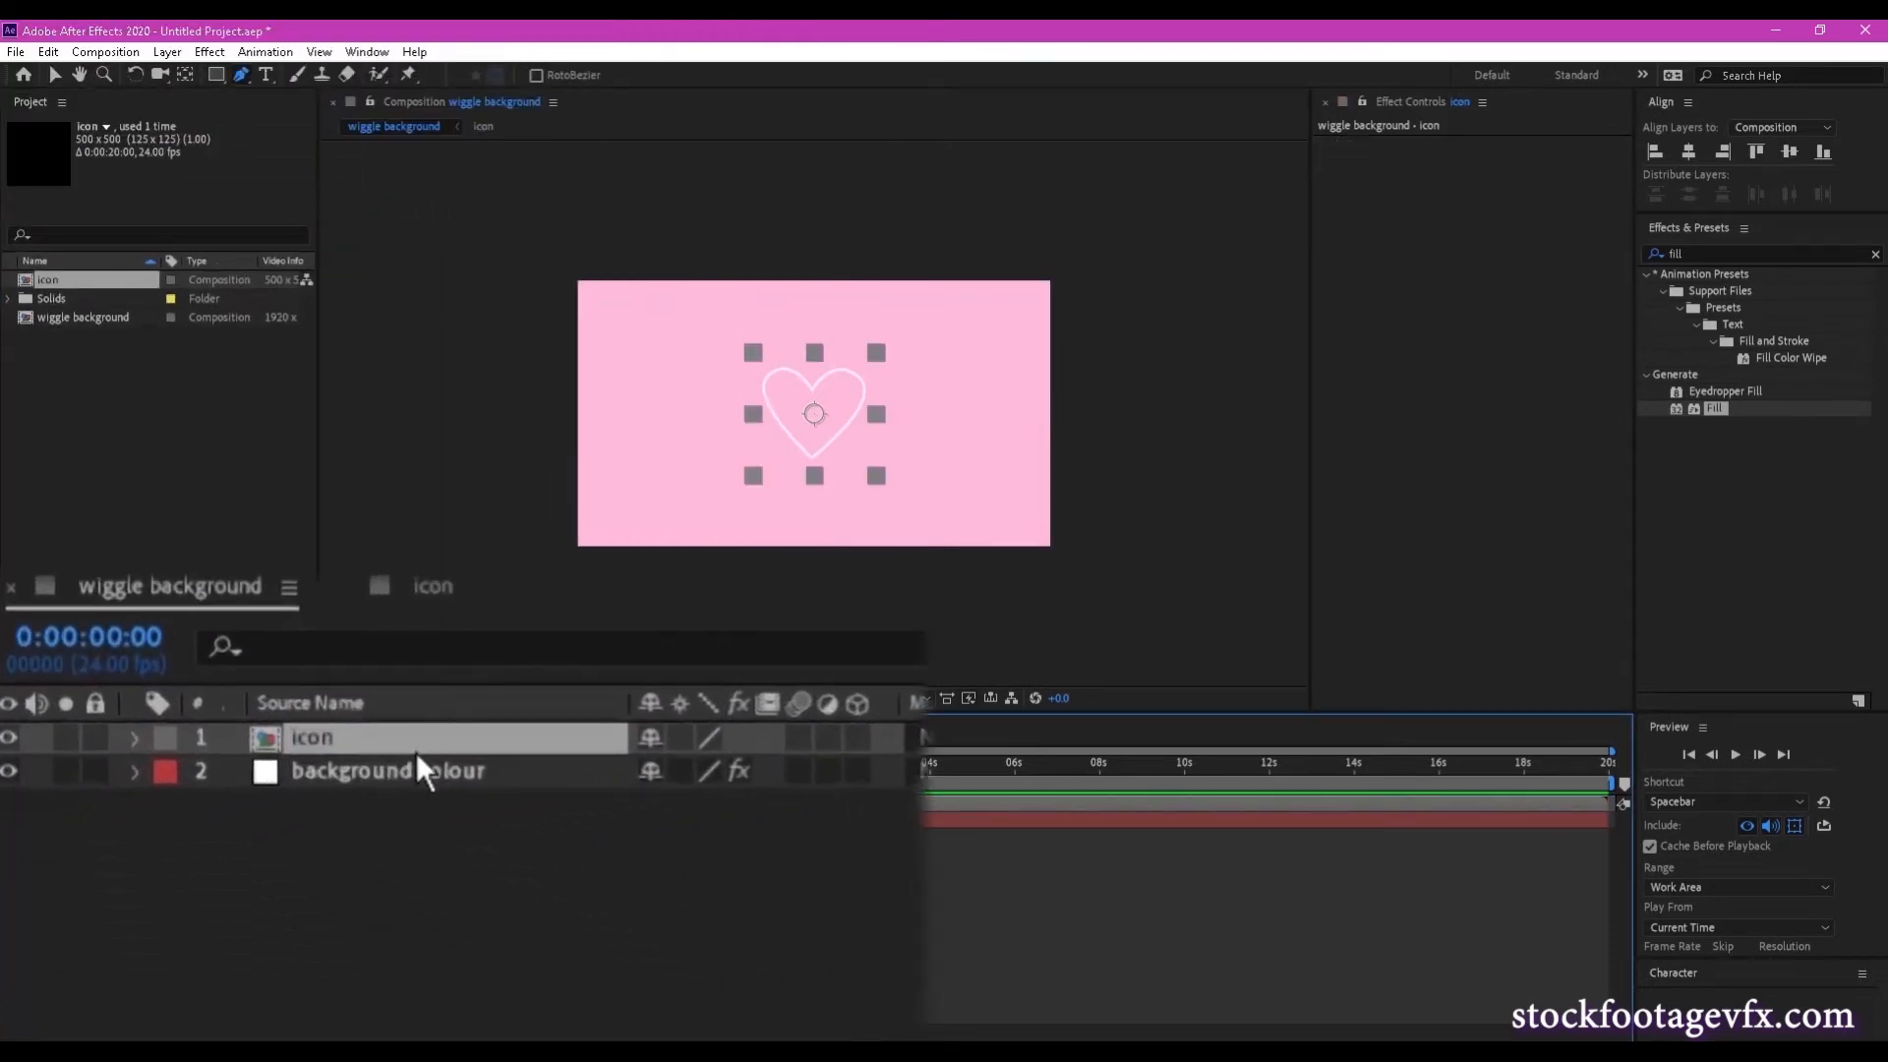
left_click(135, 738)
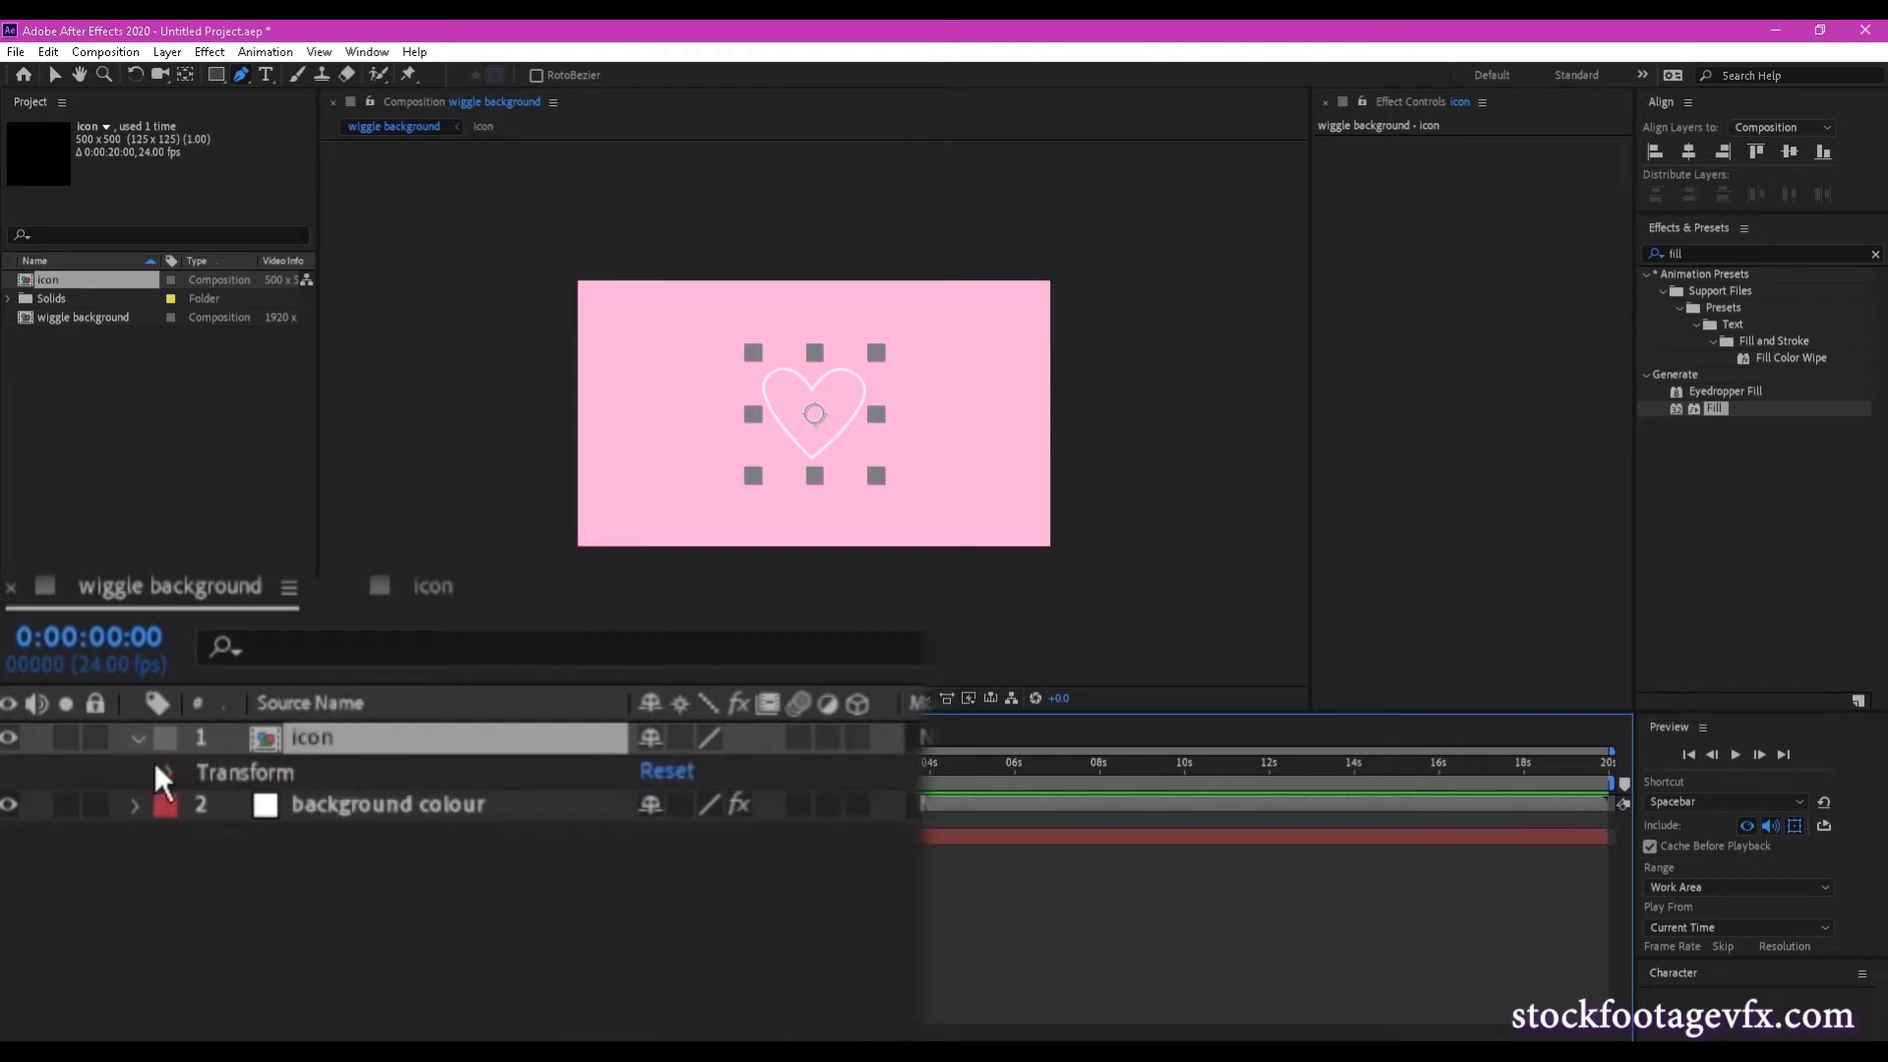
left_click(174, 774)
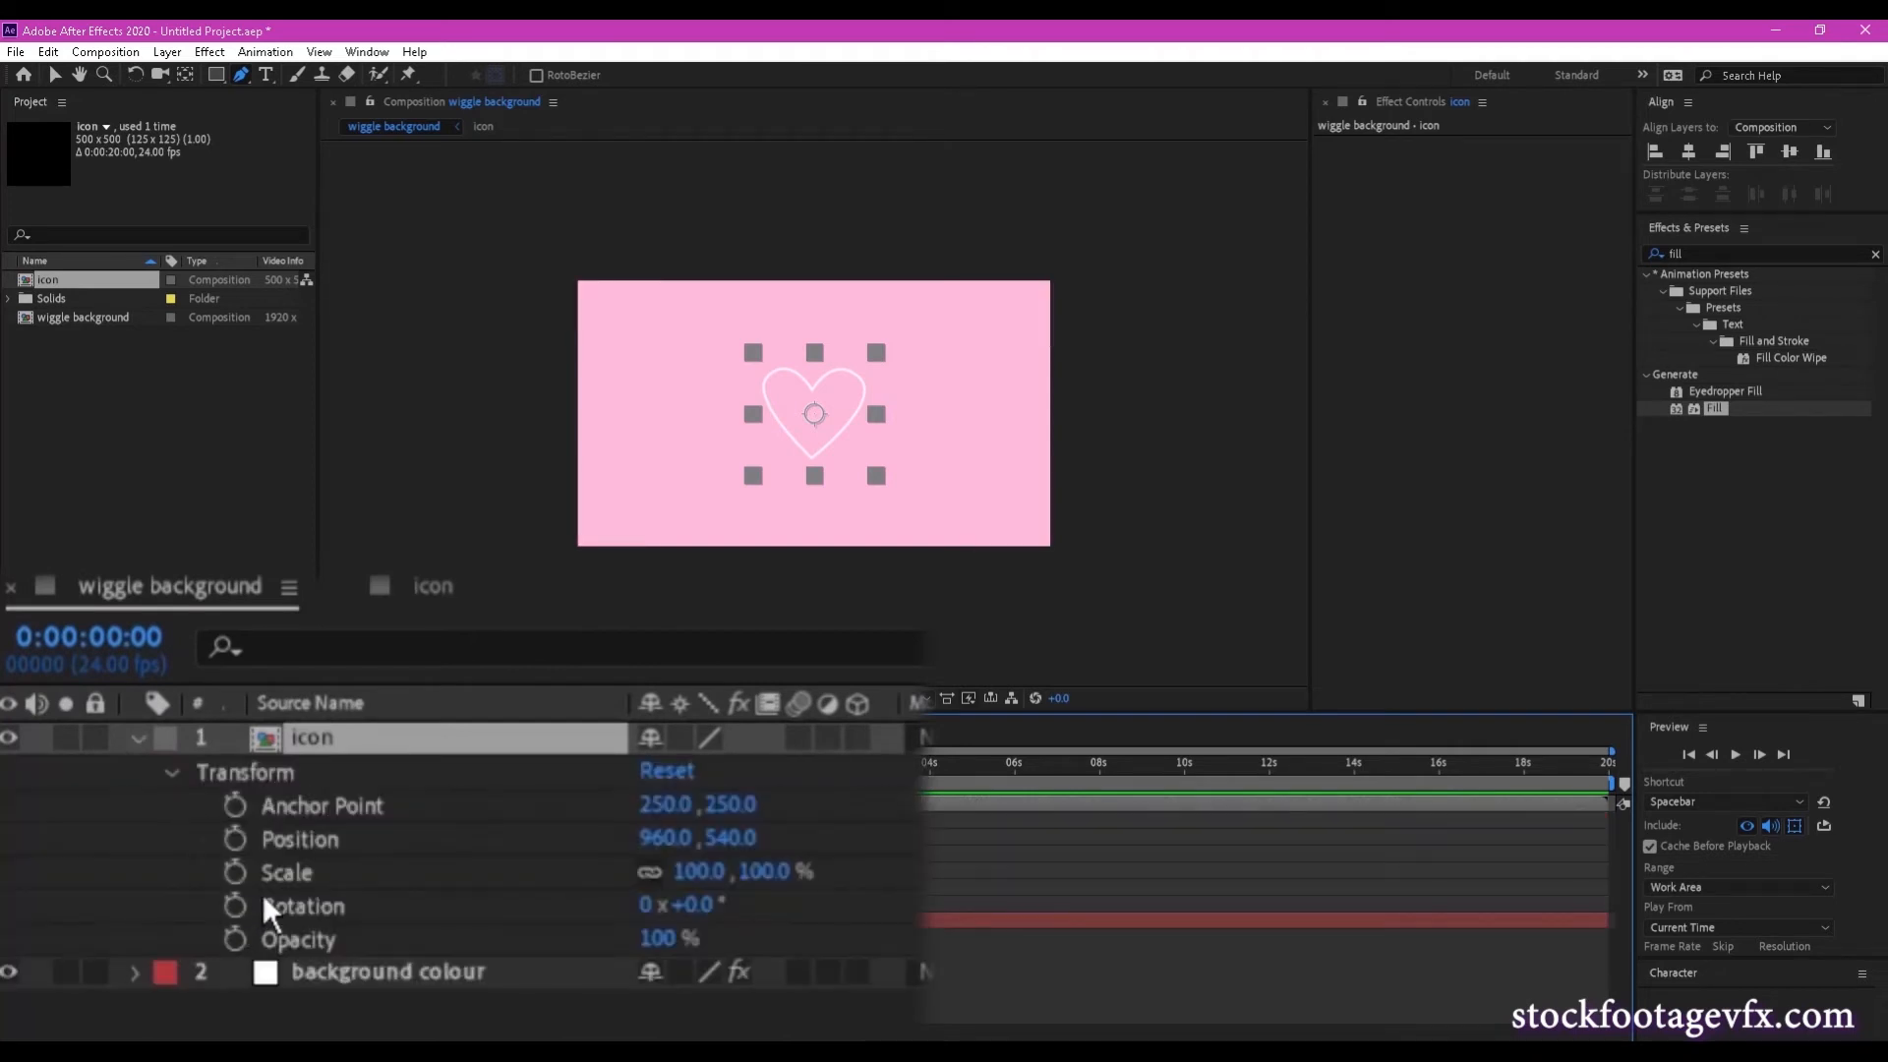
left_click(329, 878)
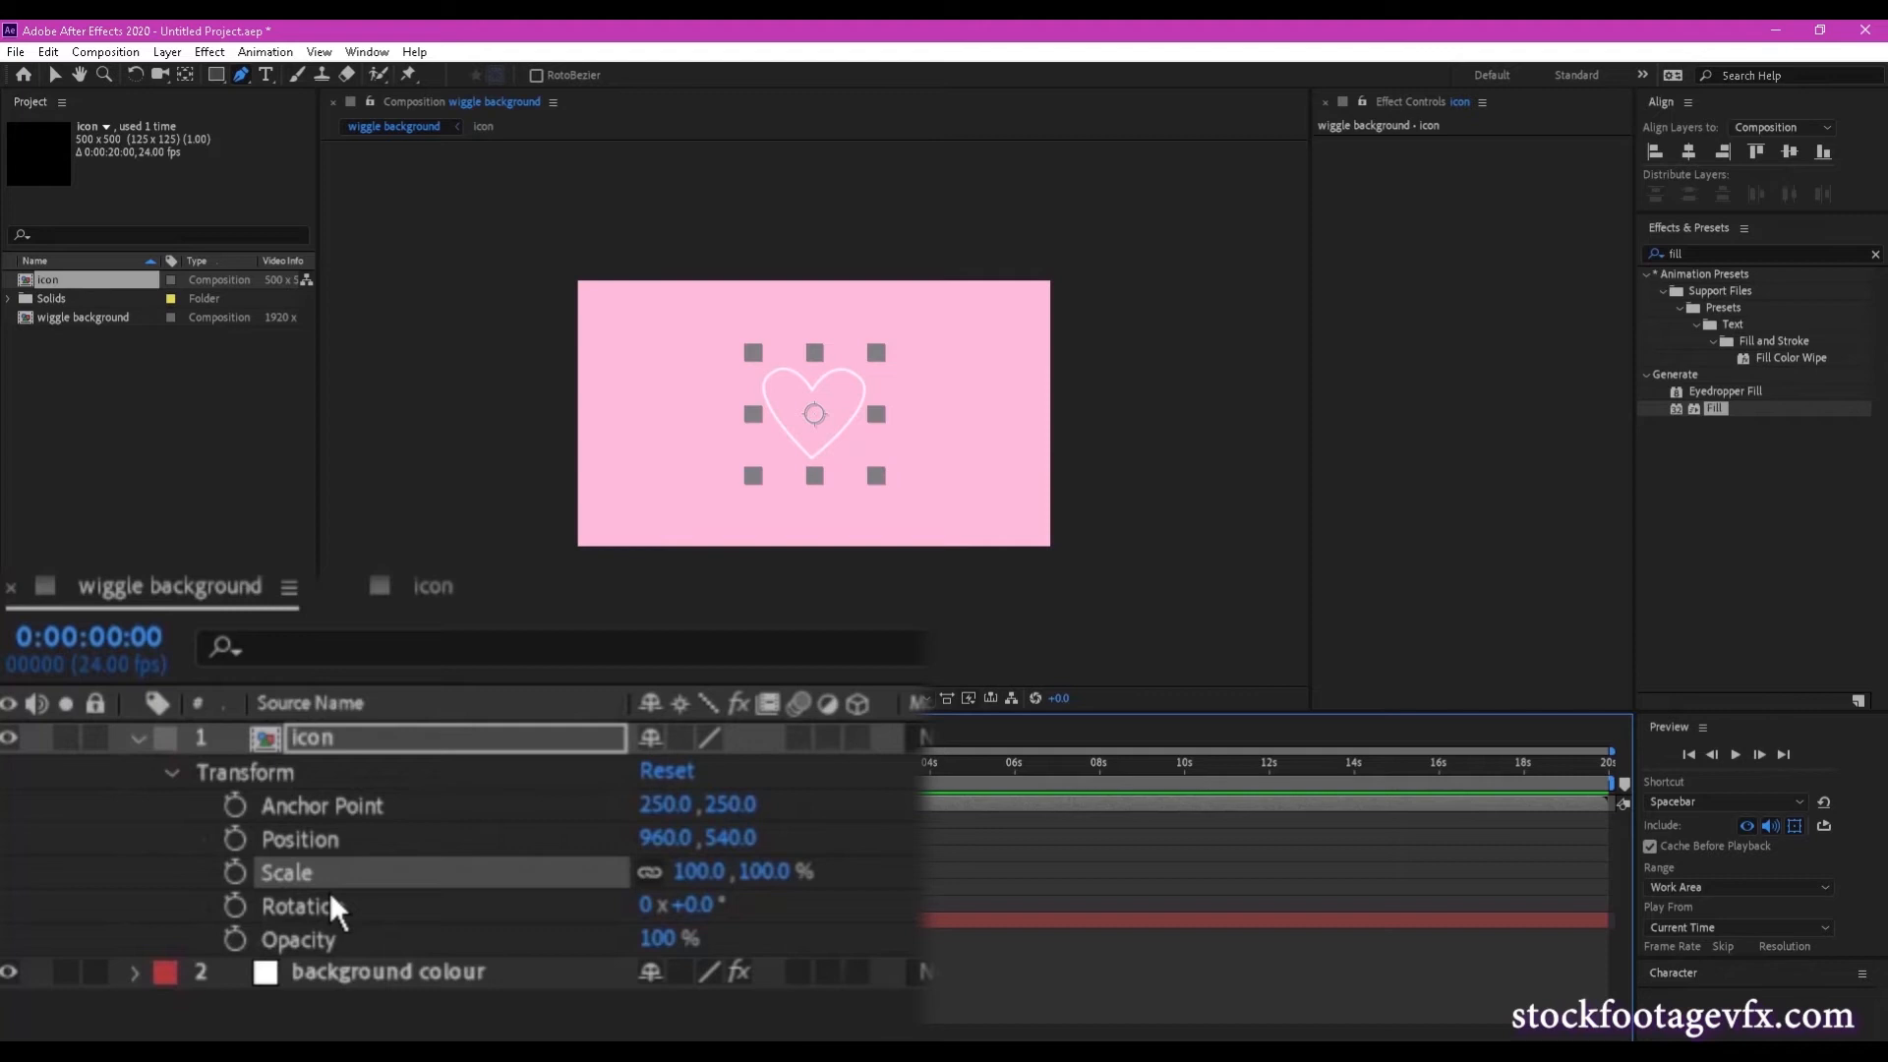
left_click_drag(725, 894, 632, 935)
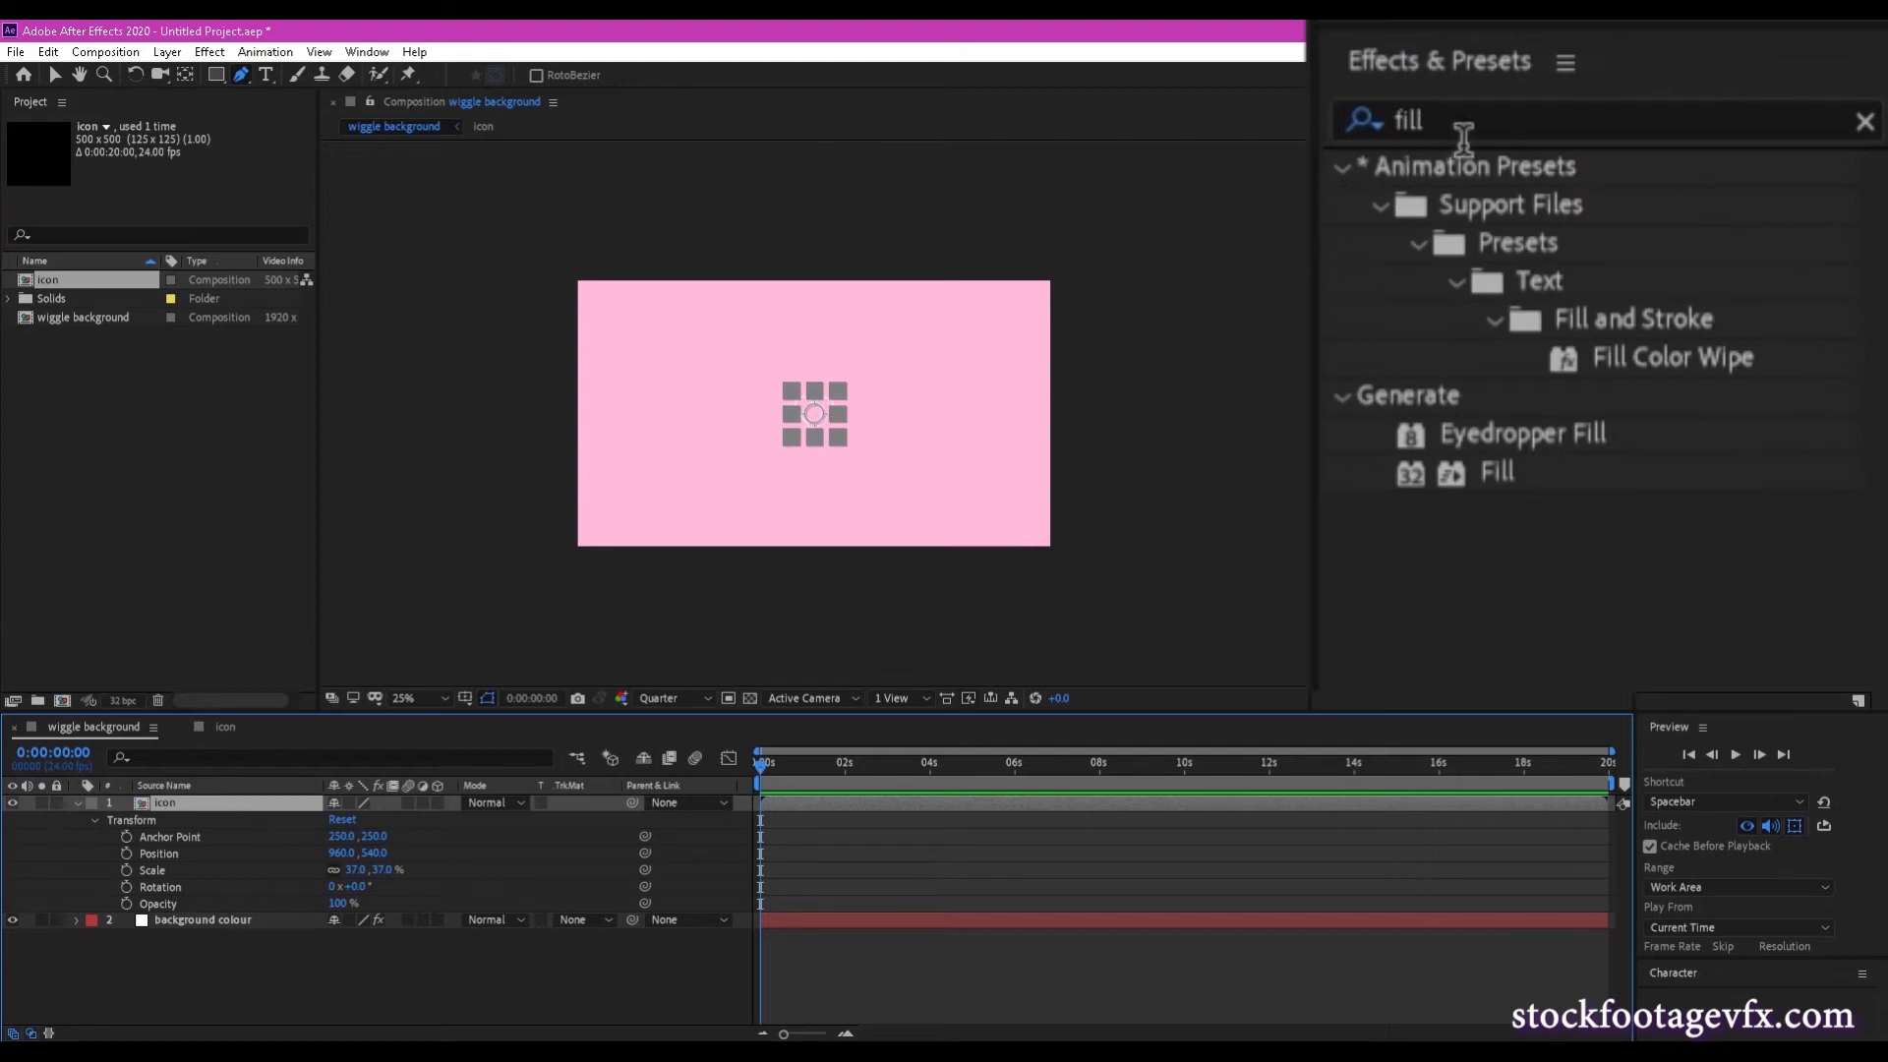
Search the effects for "tile" and apply CC RepeTile to the icon layer.
left_click(1463, 141)
key("BackSpace")
key("BackSpace")
key("BackSpace")
key("BackSpace")
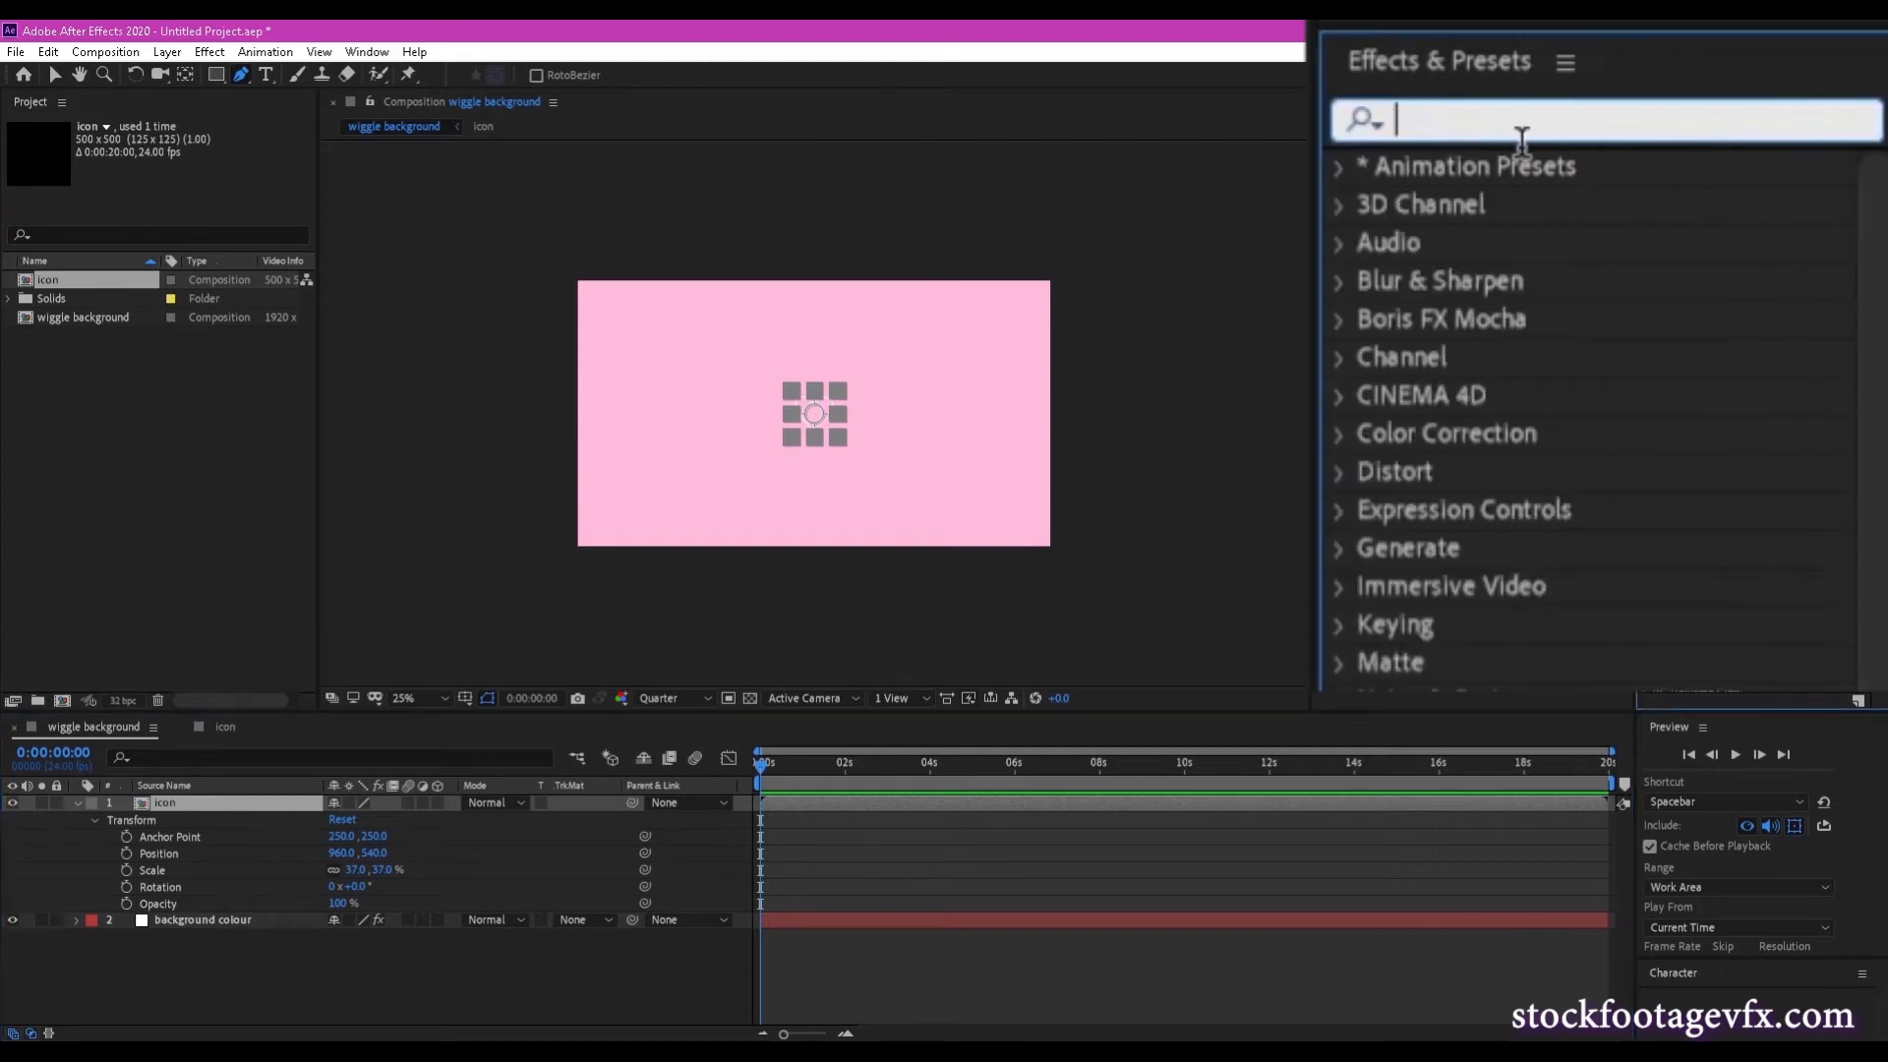
type("tile")
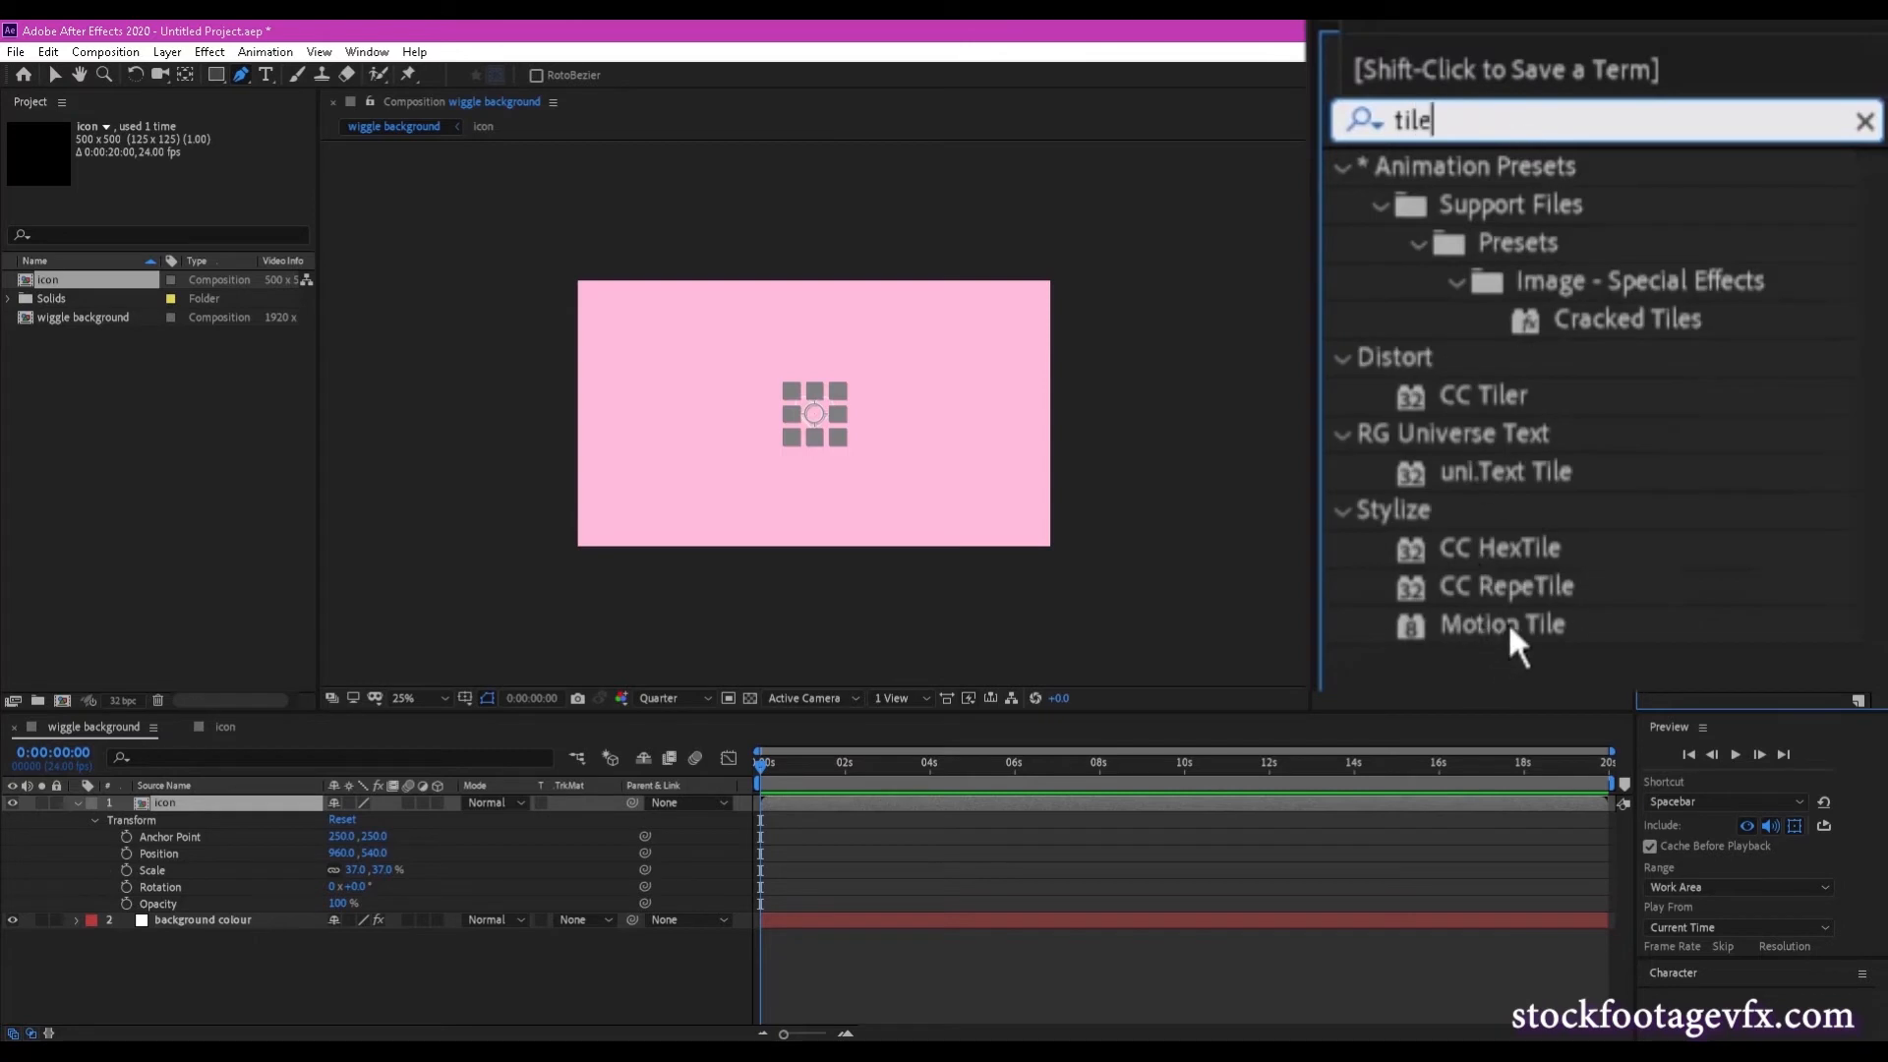
left_click_drag(1504, 588, 841, 430)
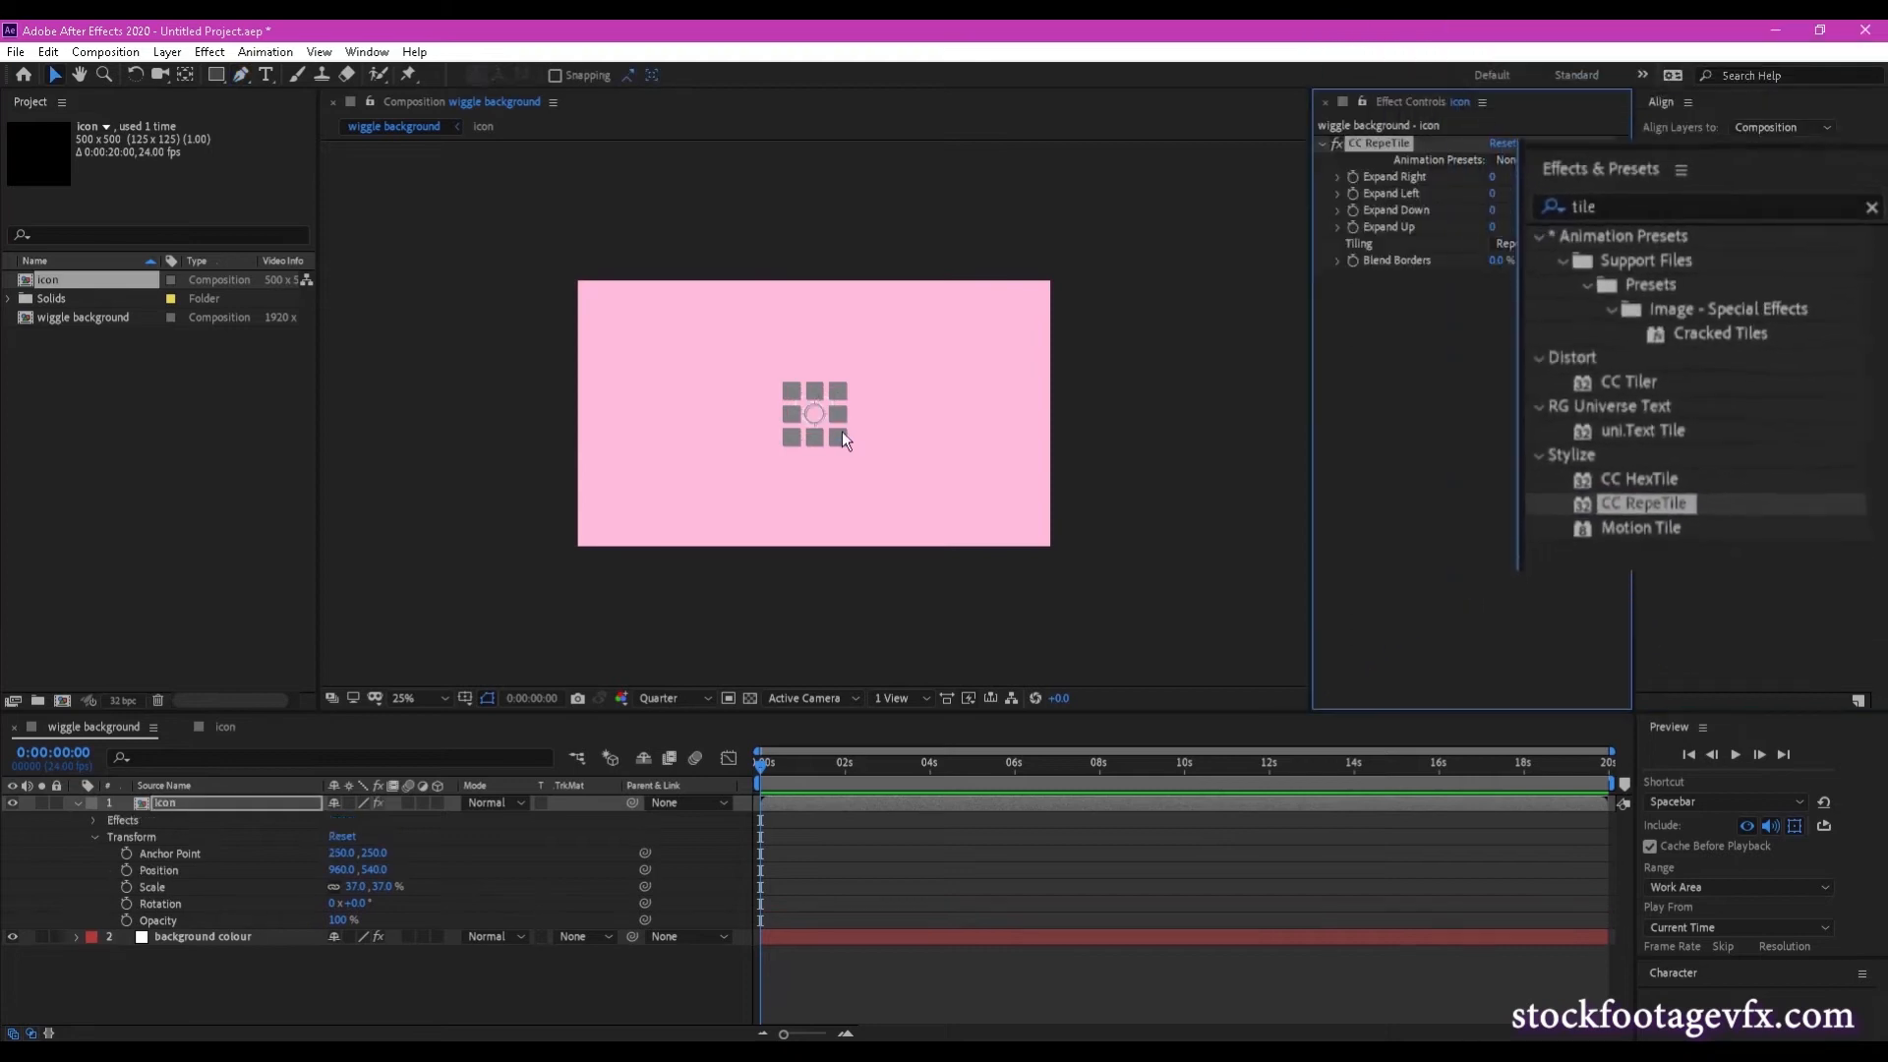
Set CC RepeTile's Expand Right, Left, Down and Up to 4000 each and its tiling to Brick.
left_click(1494, 178)
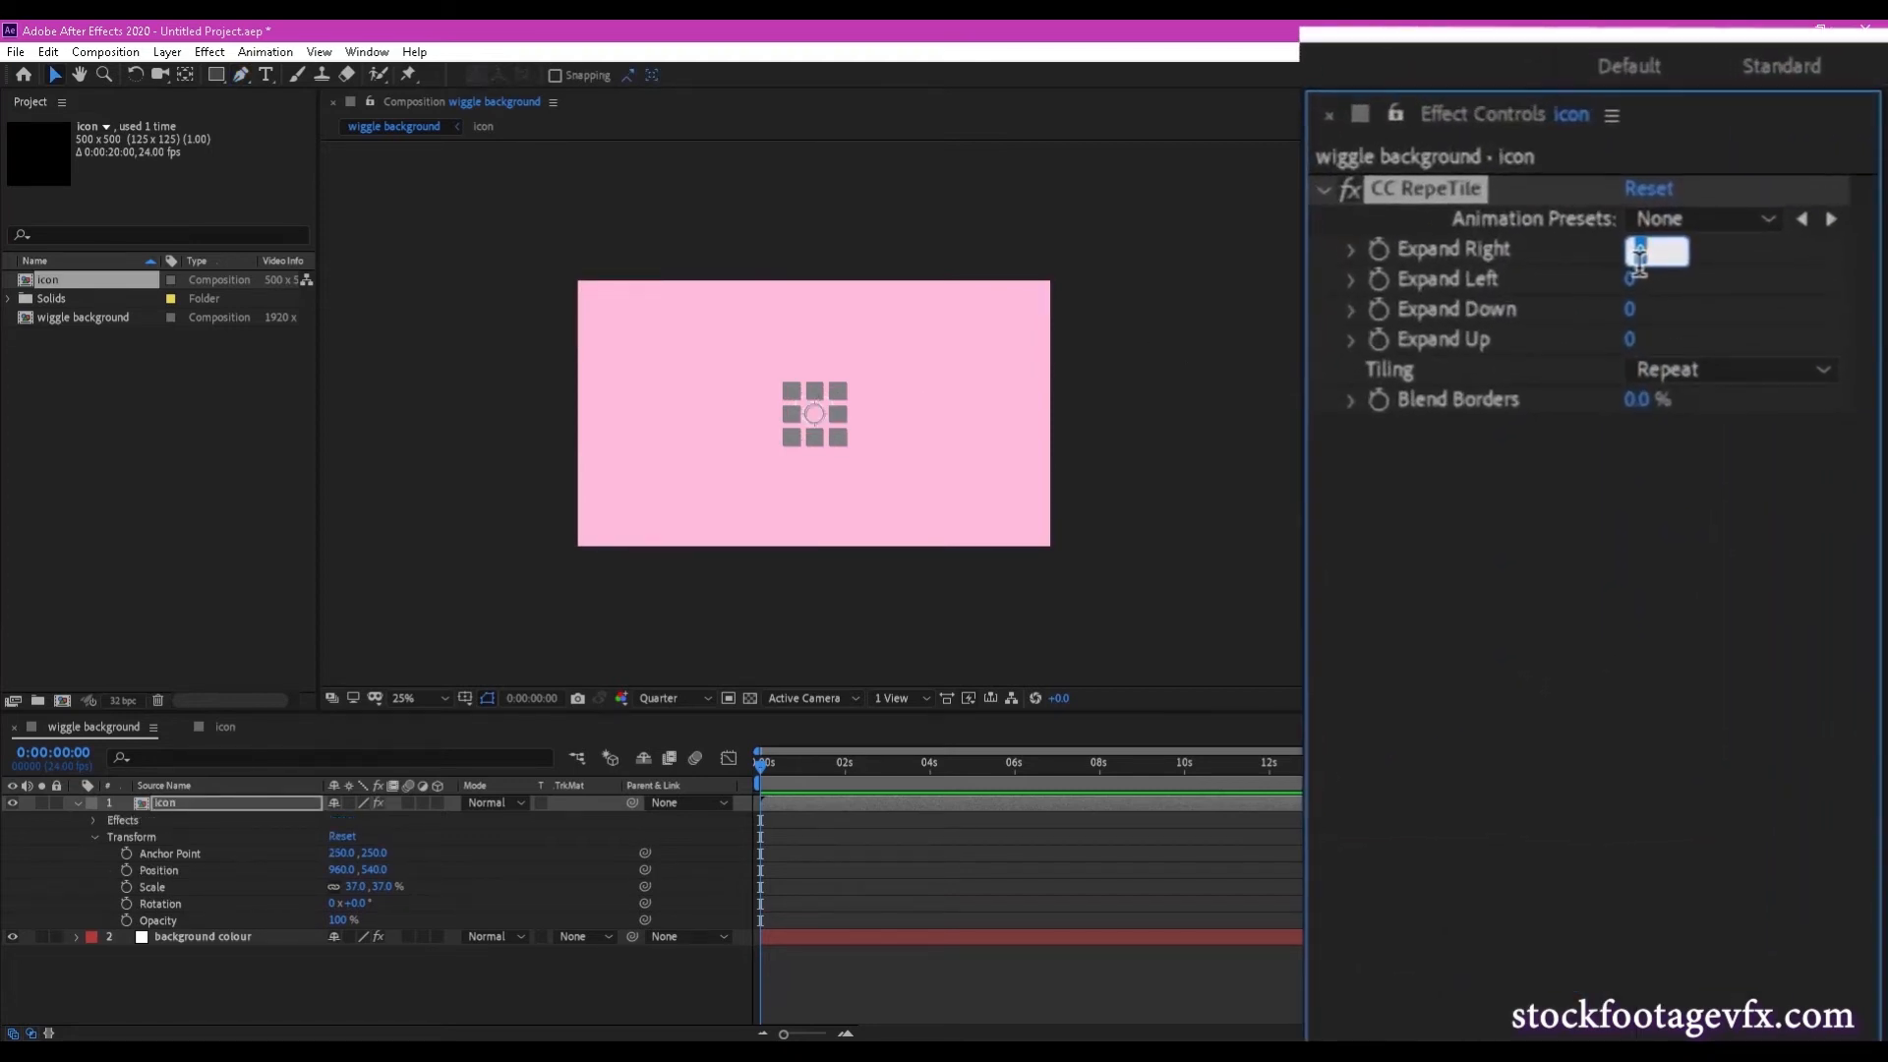
type("4000")
key("Tab")
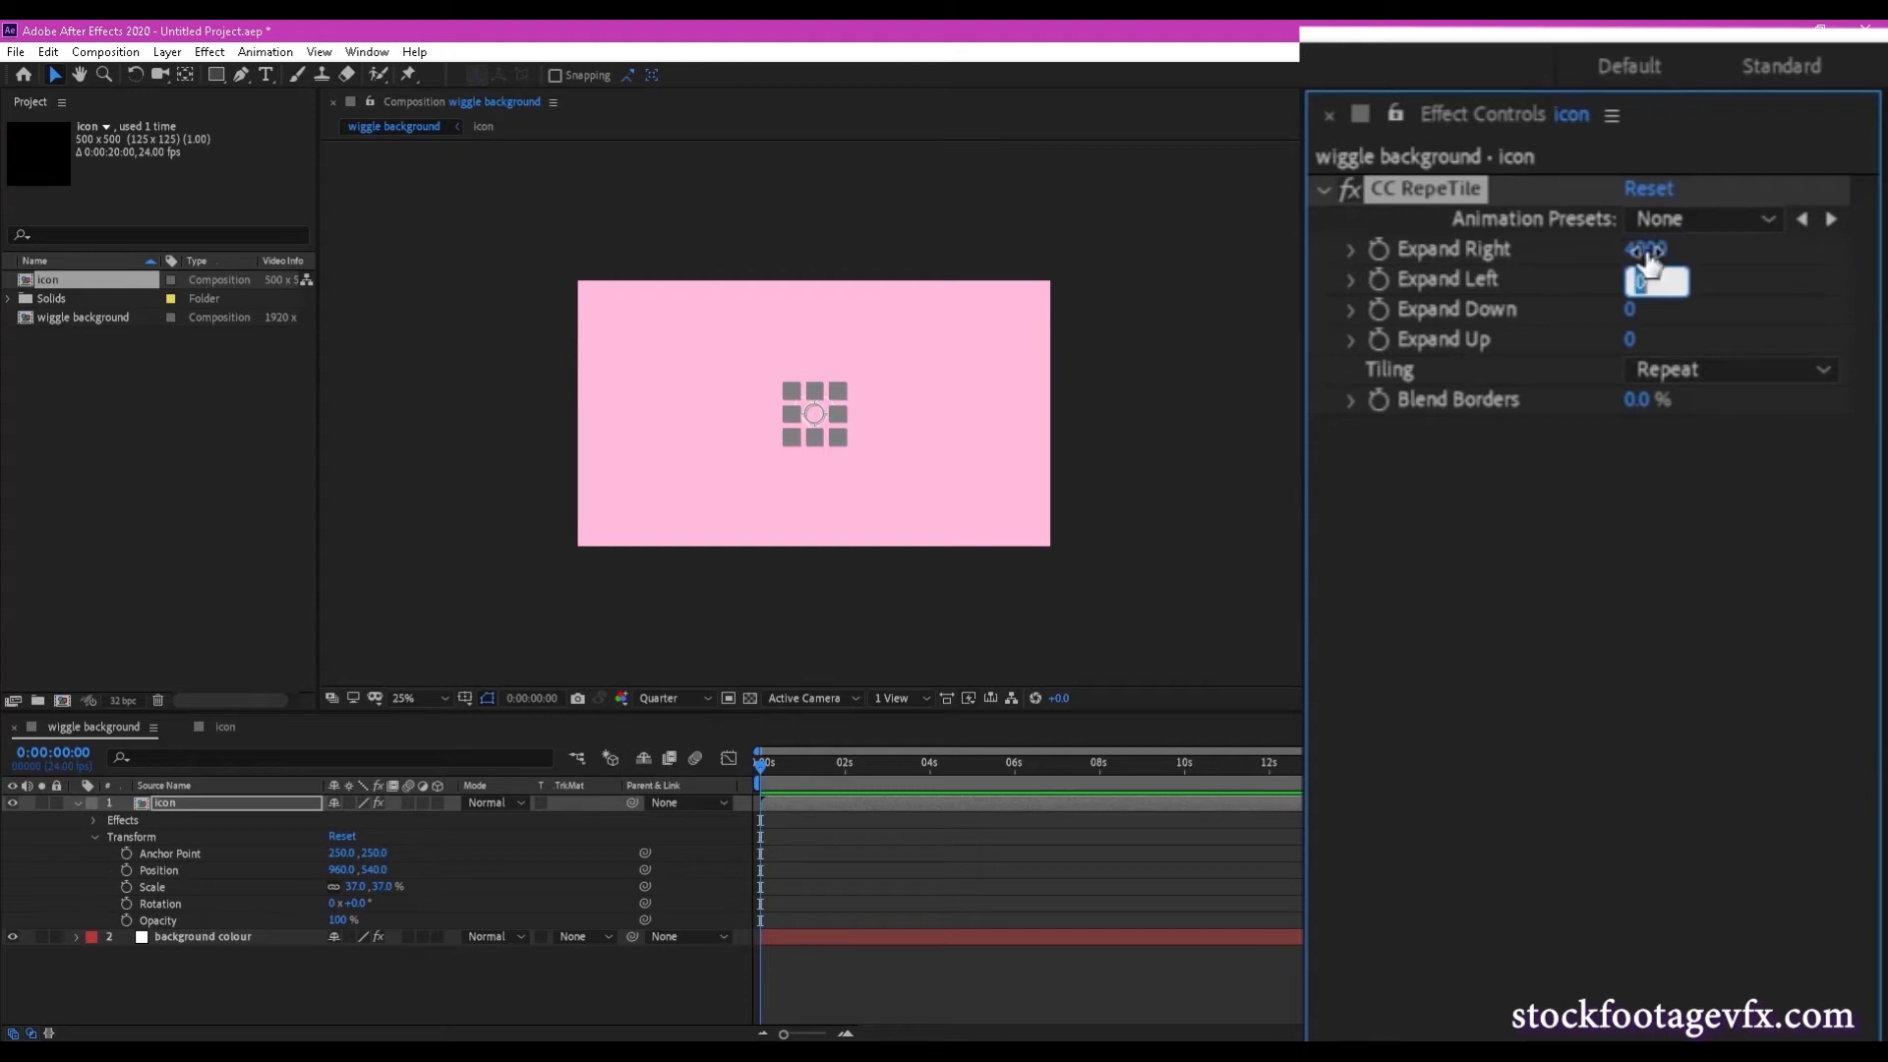
type("4000")
left_click(1634, 312)
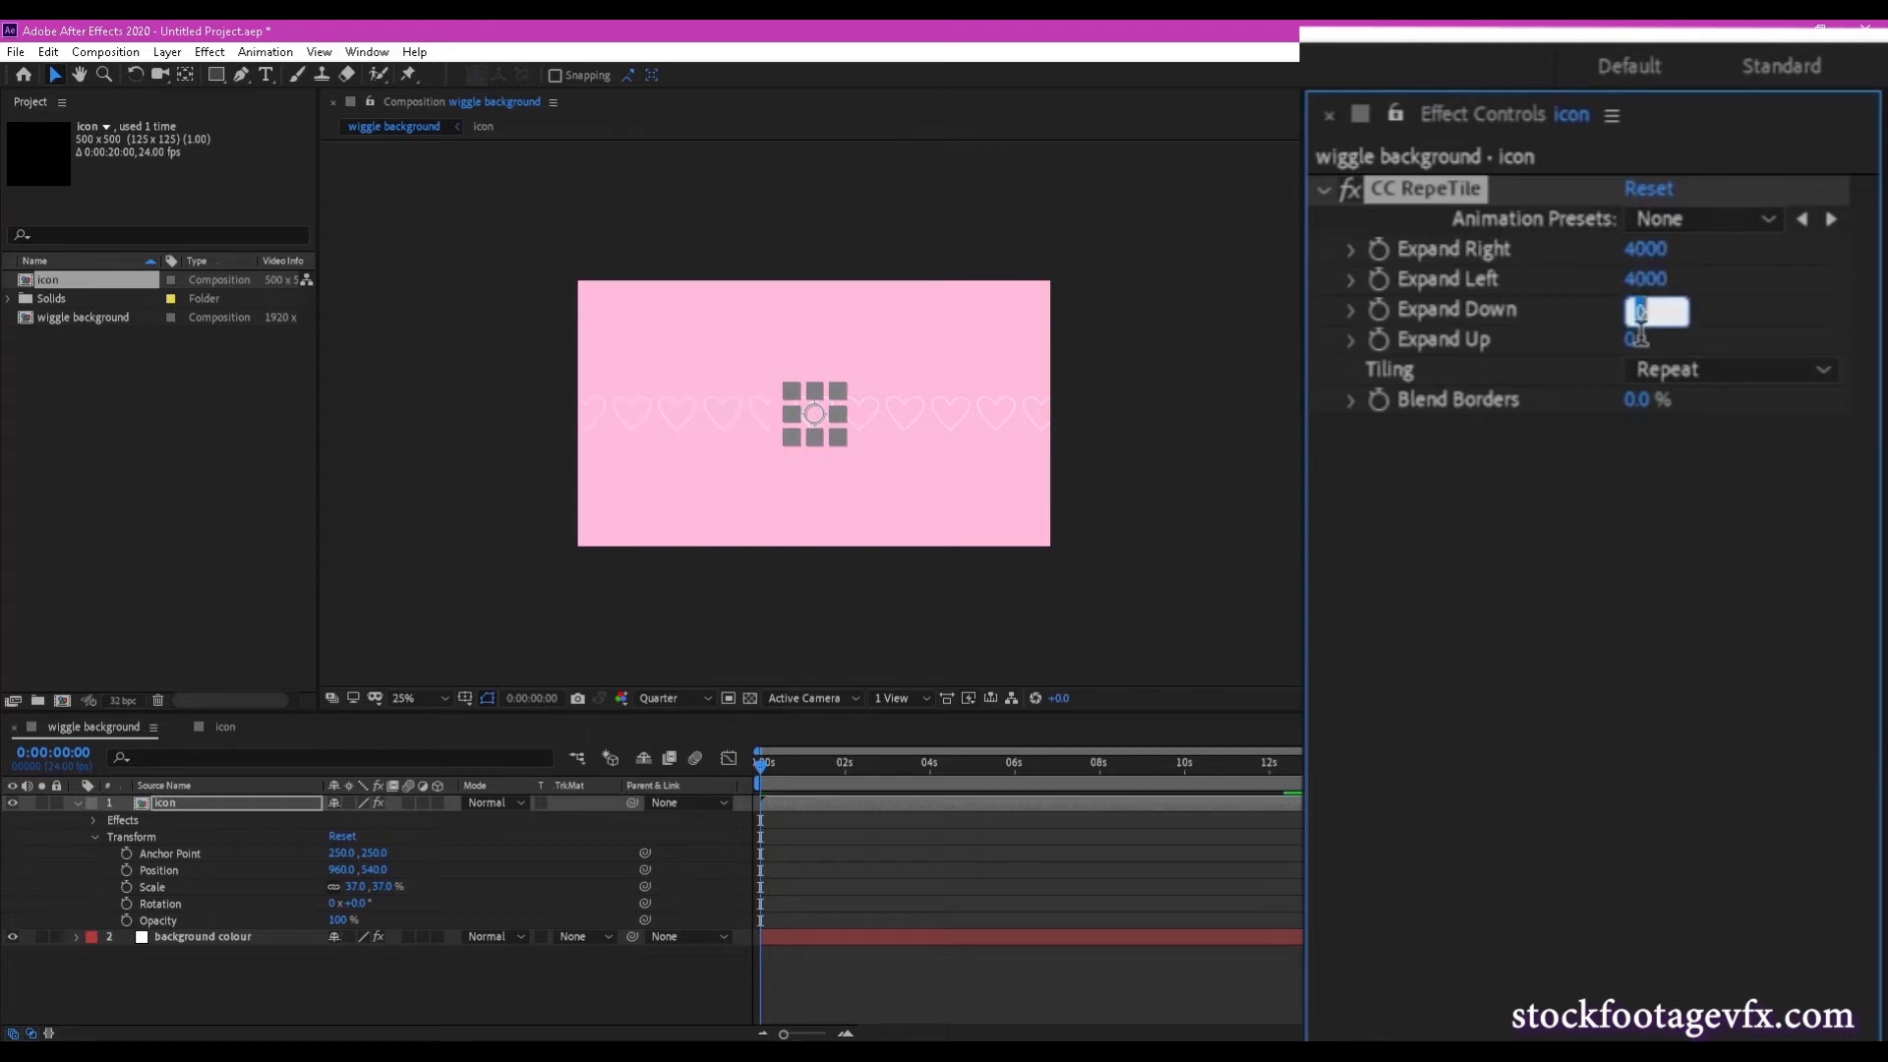
type("4000")
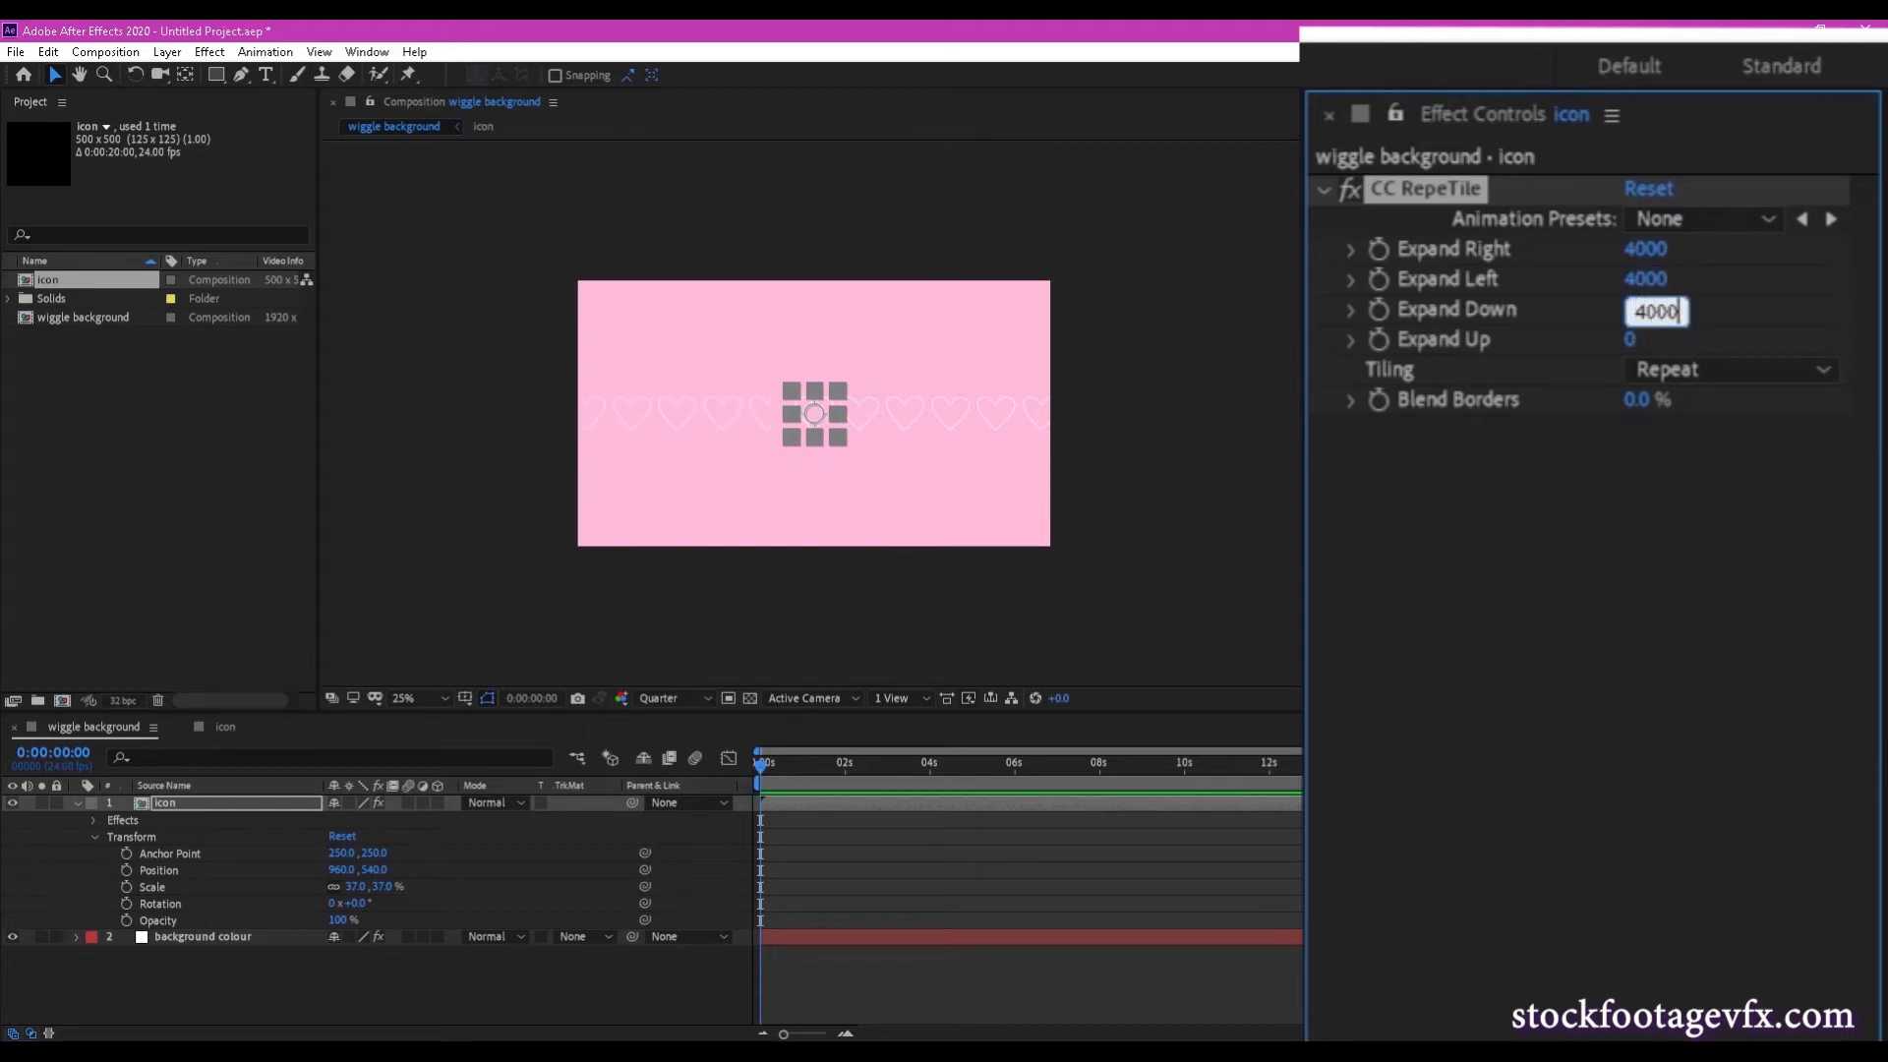
left_click(1647, 344)
type("4000")
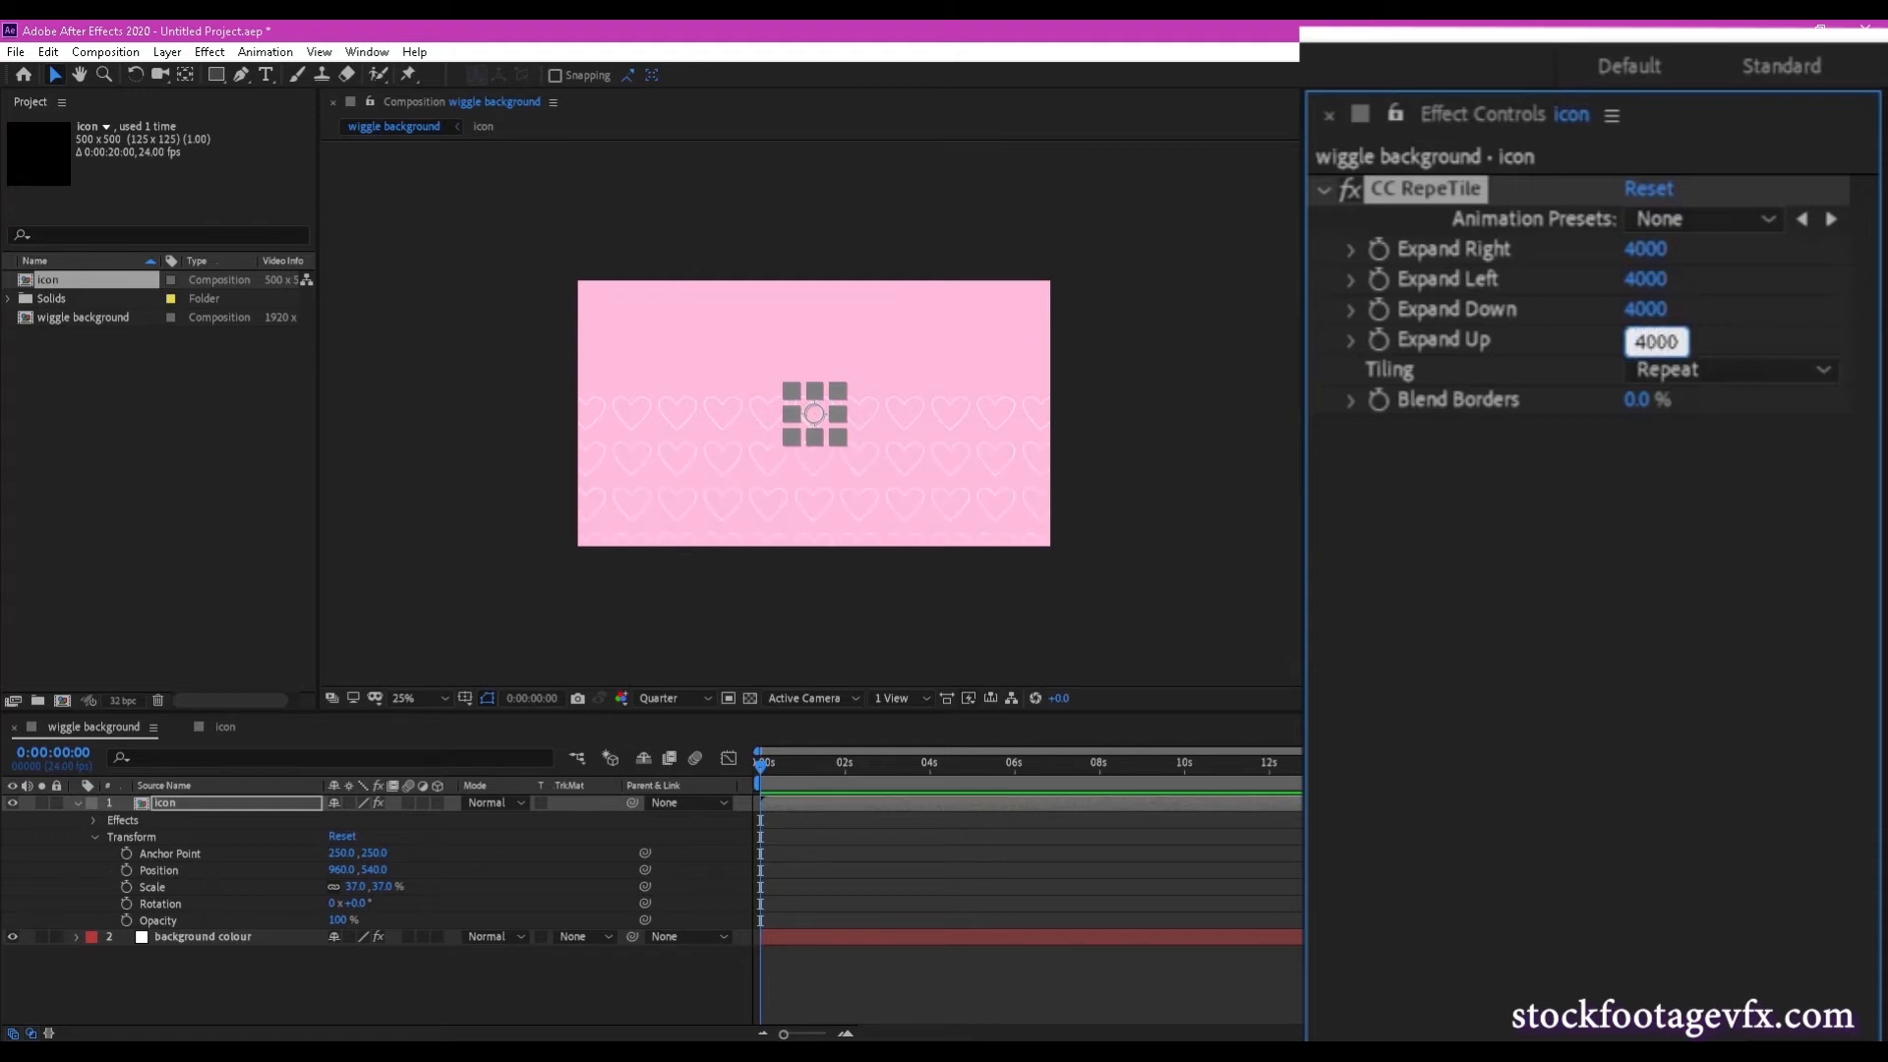
left_click(1812, 382)
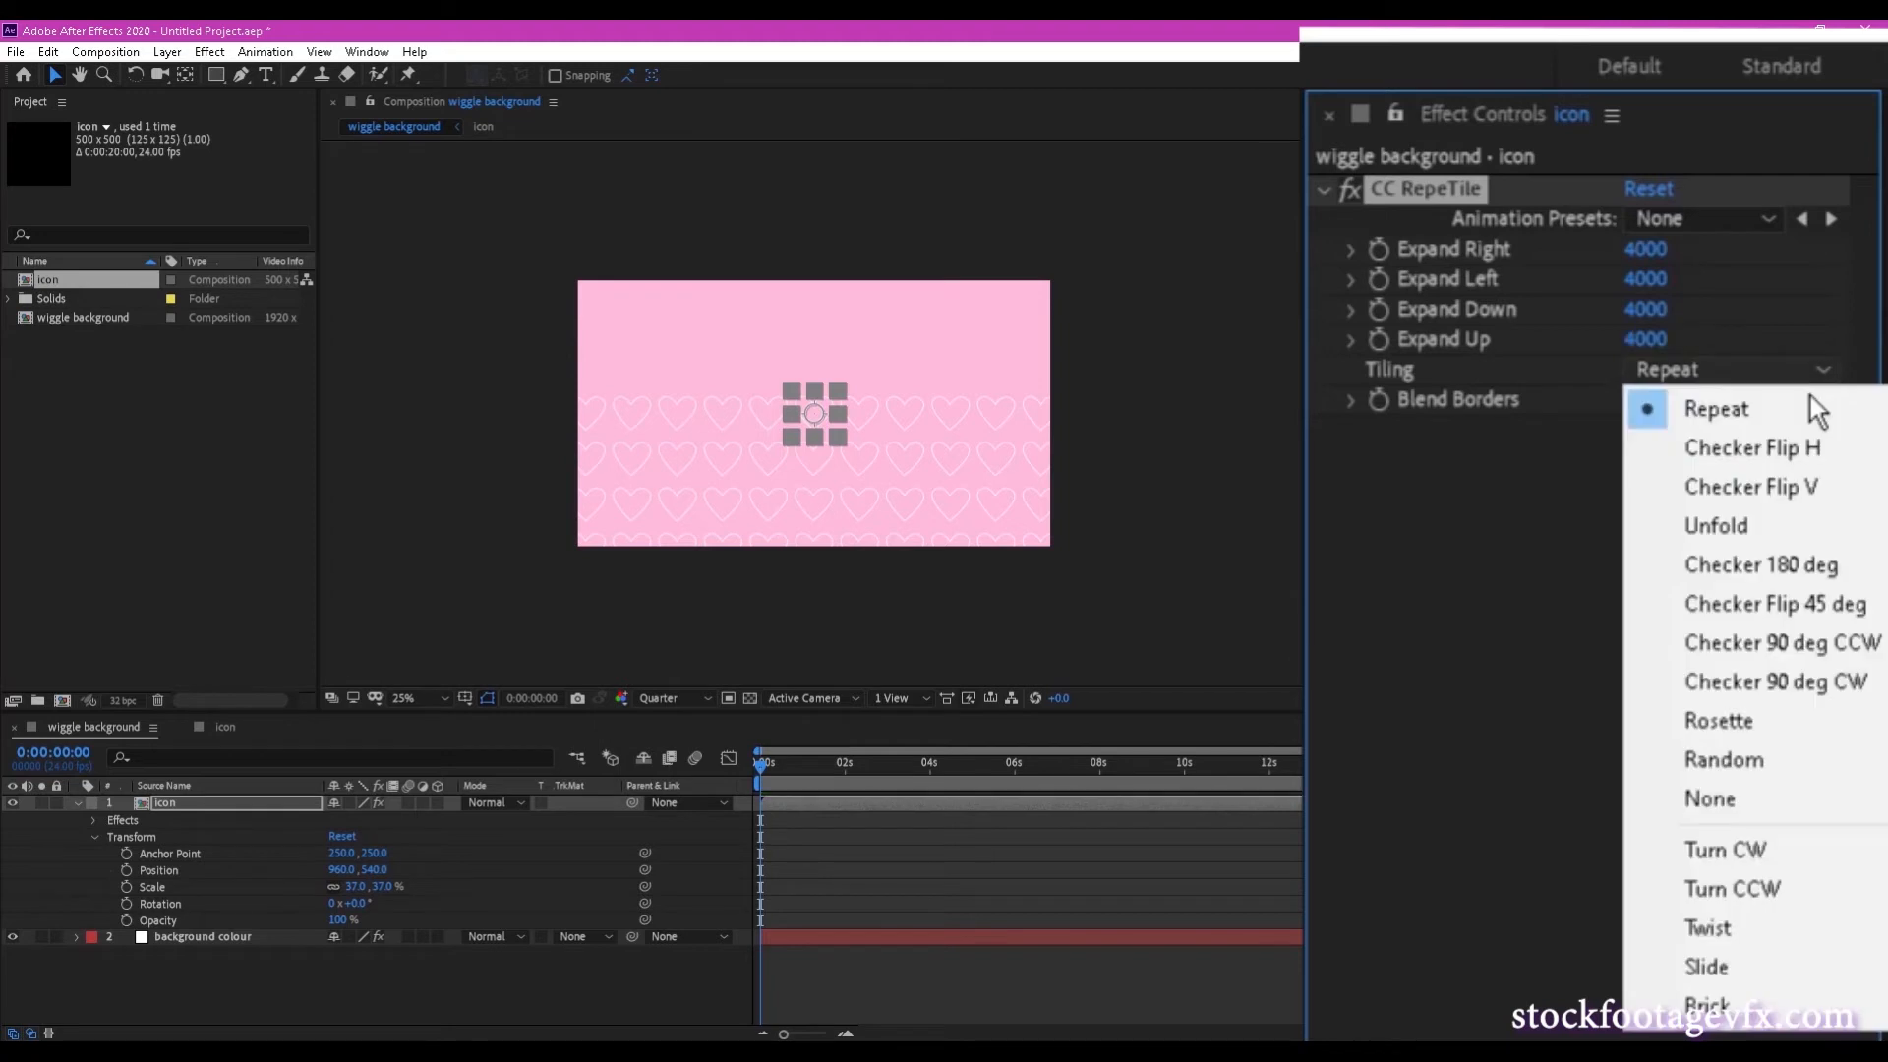
left_click(1760, 1023)
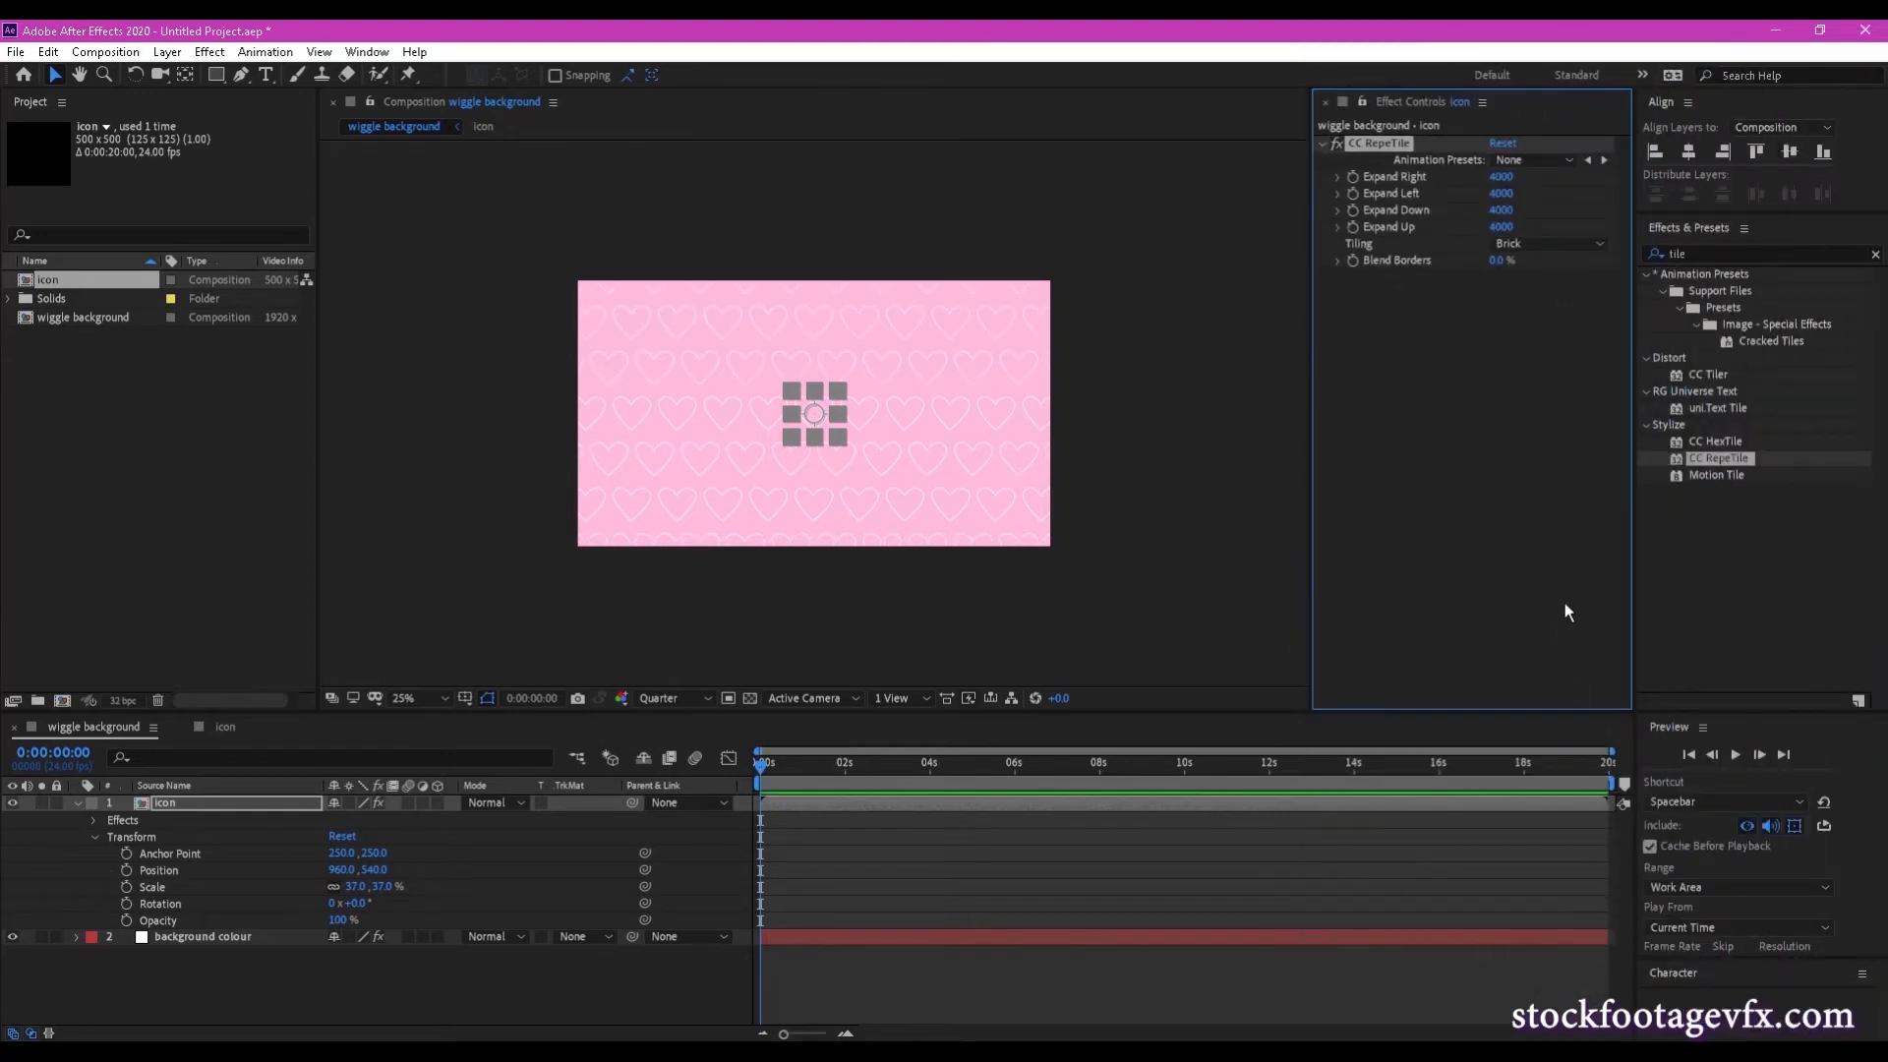
Open the icon composition and dock its viewer beside the wiggle background viewer.
left_click(417, 999)
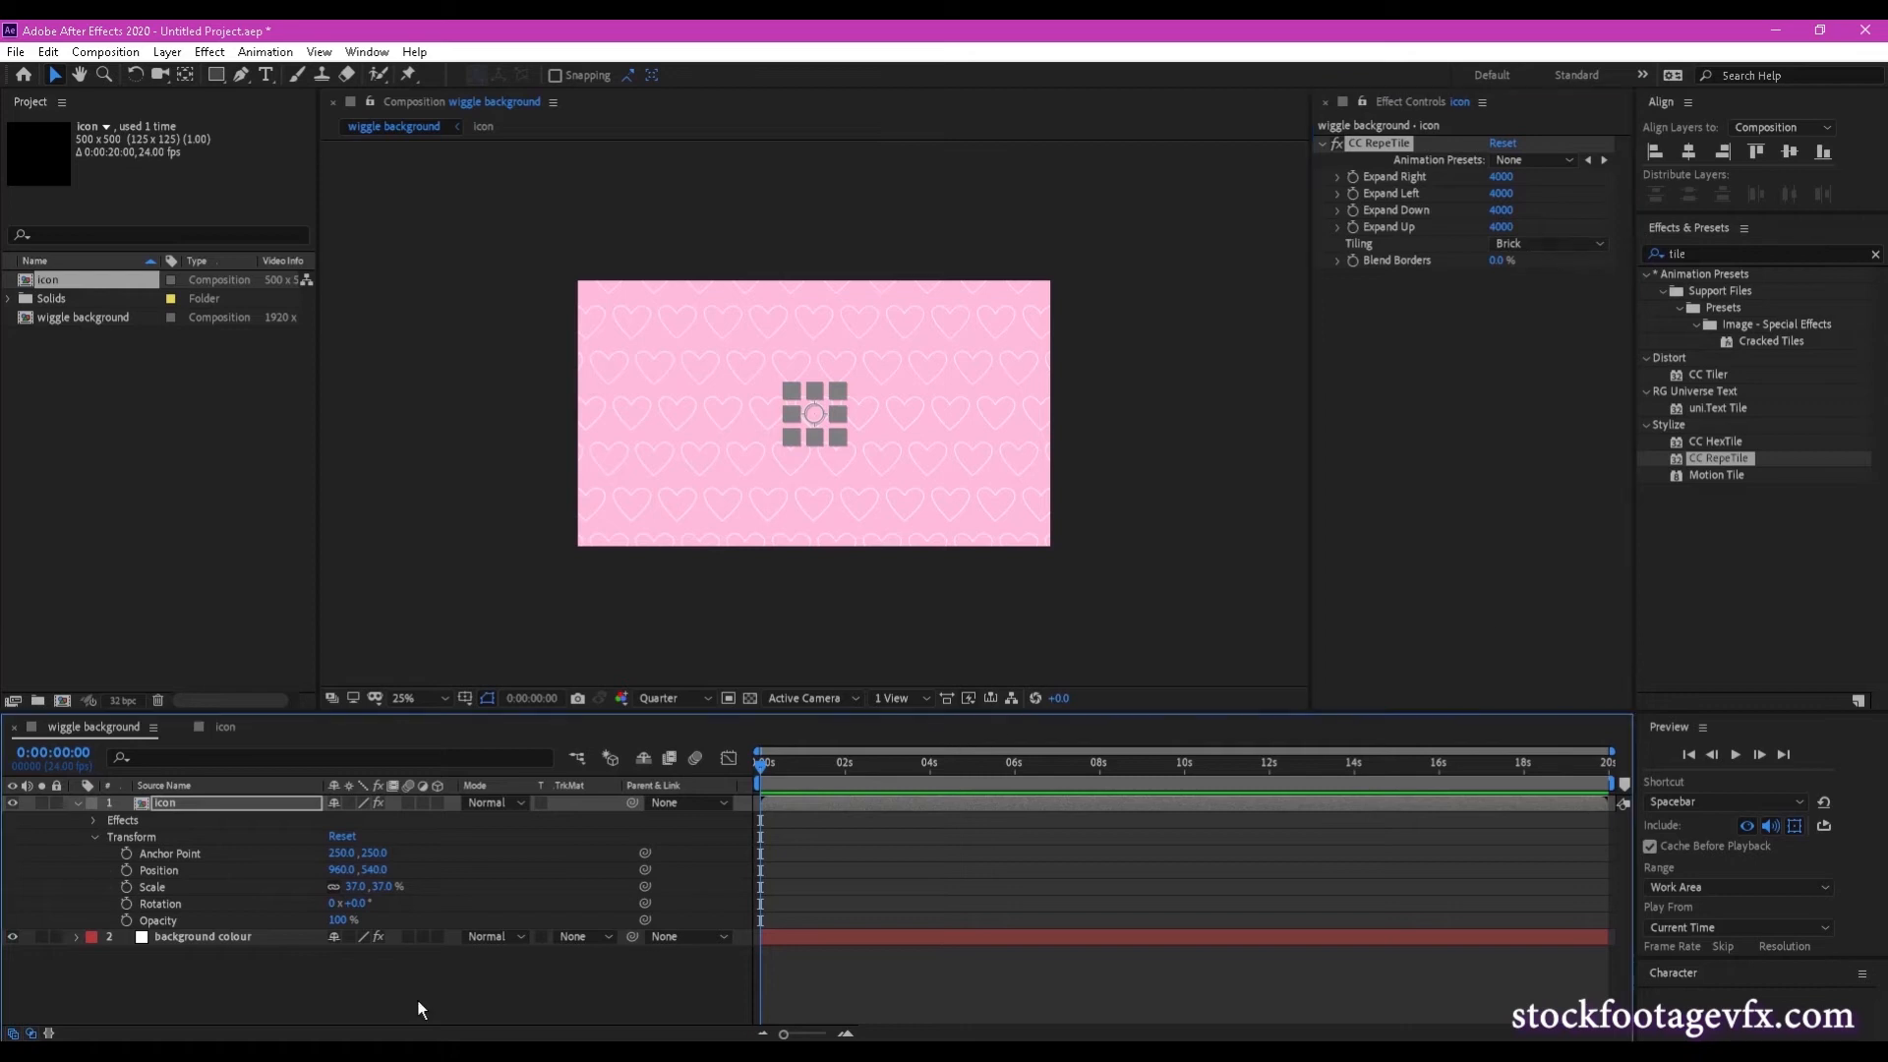
left_click(417, 999)
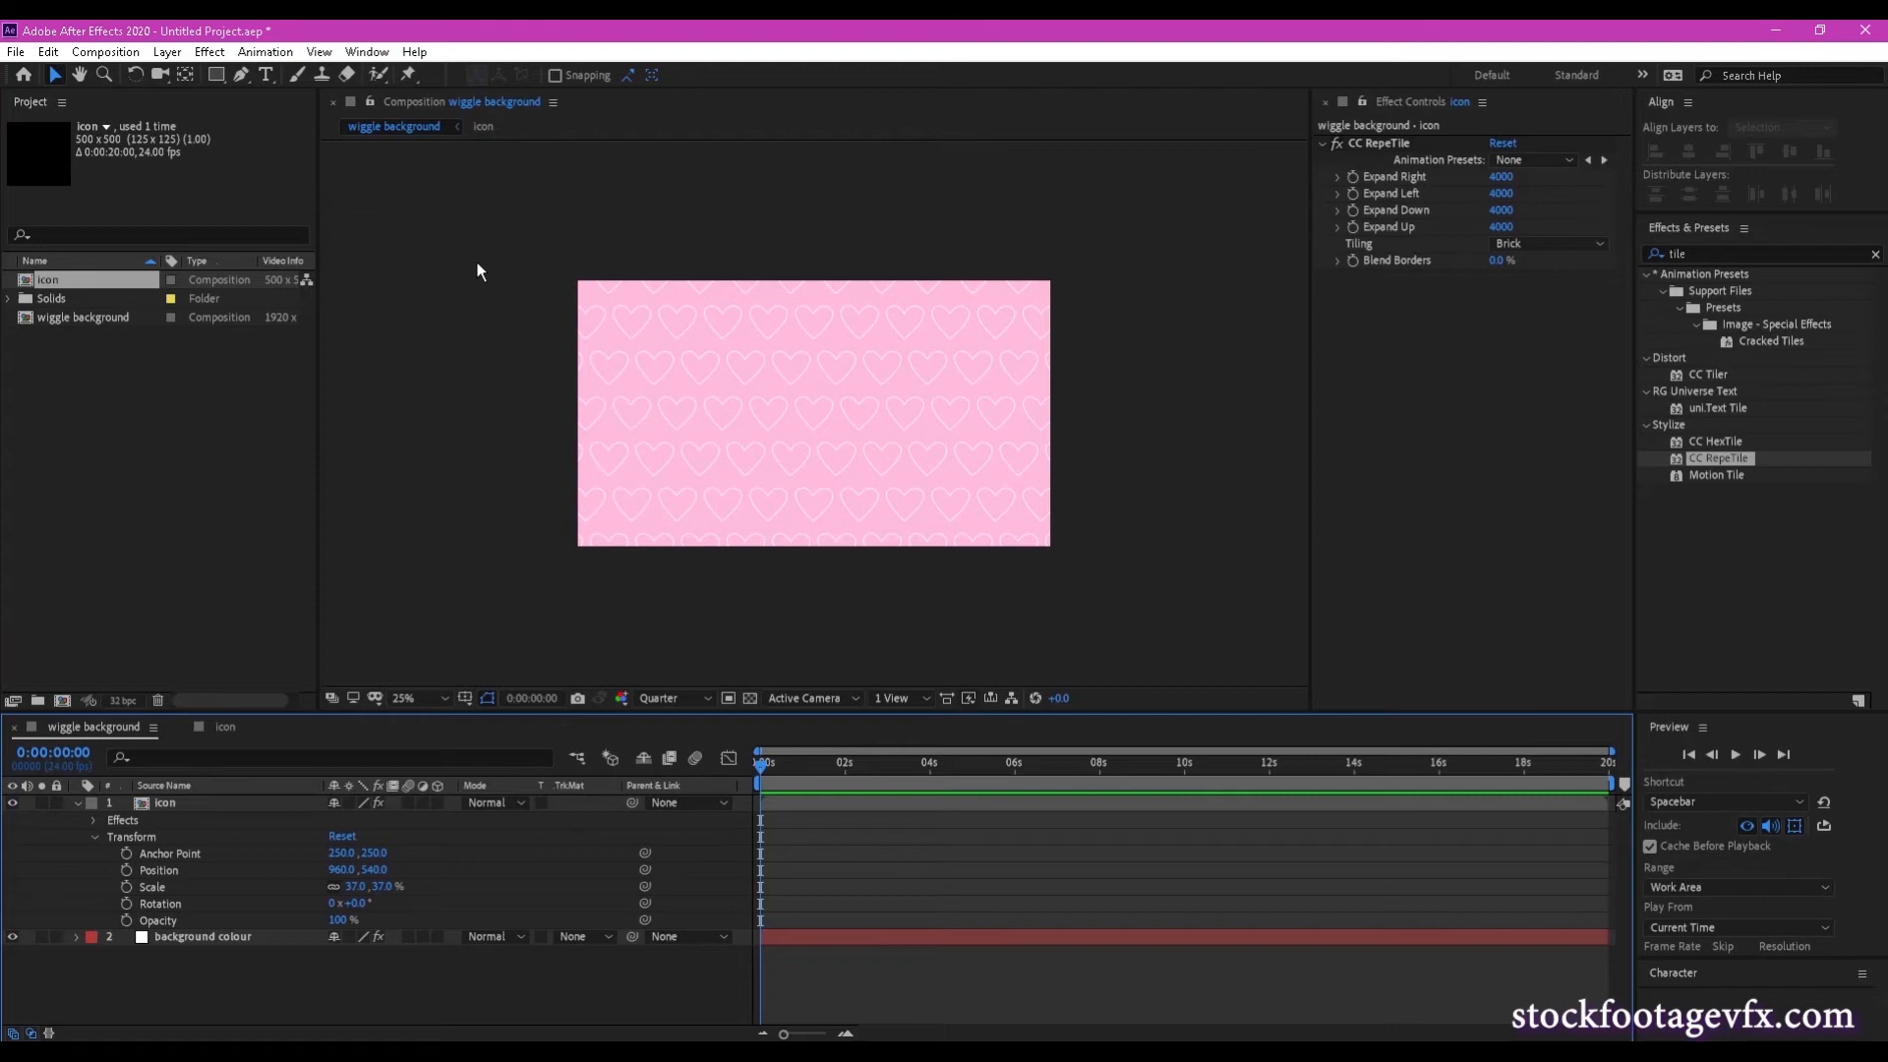
left_click(159, 95)
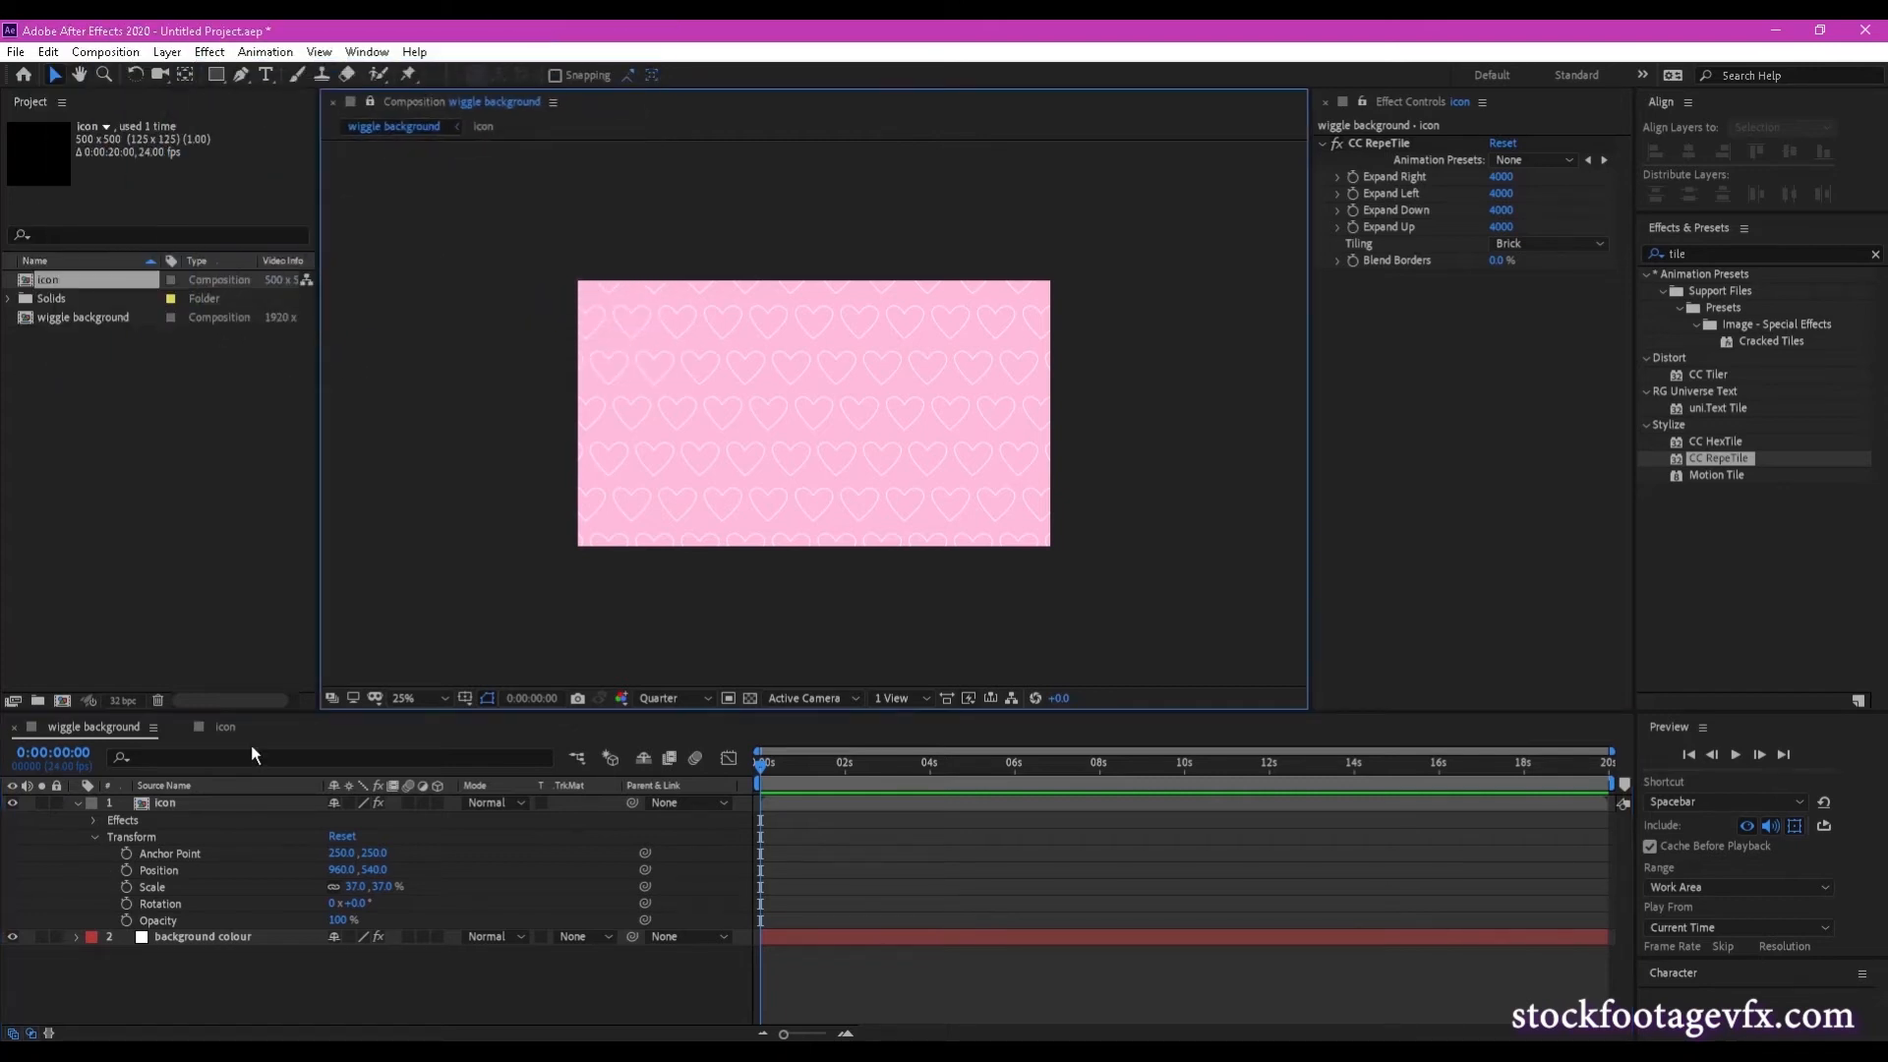
double_click(196, 812)
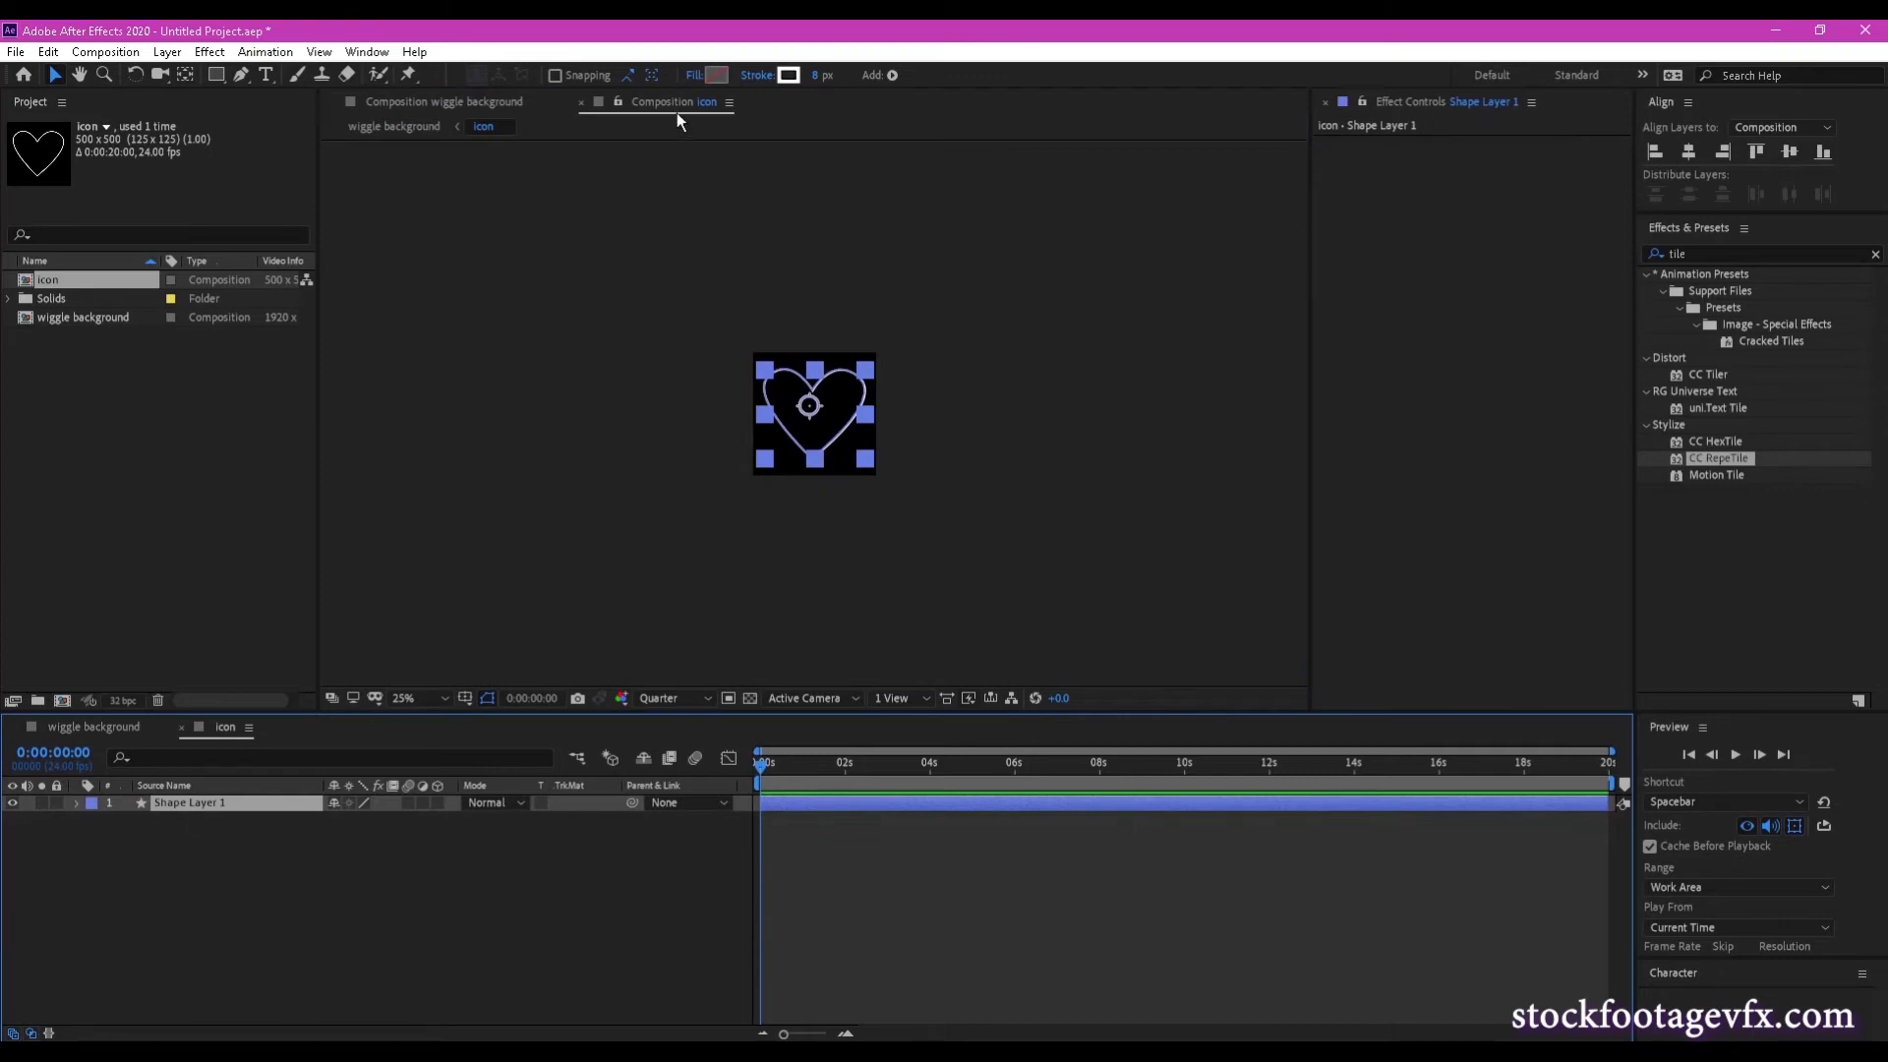
left_click_drag(677, 112, 1307, 429)
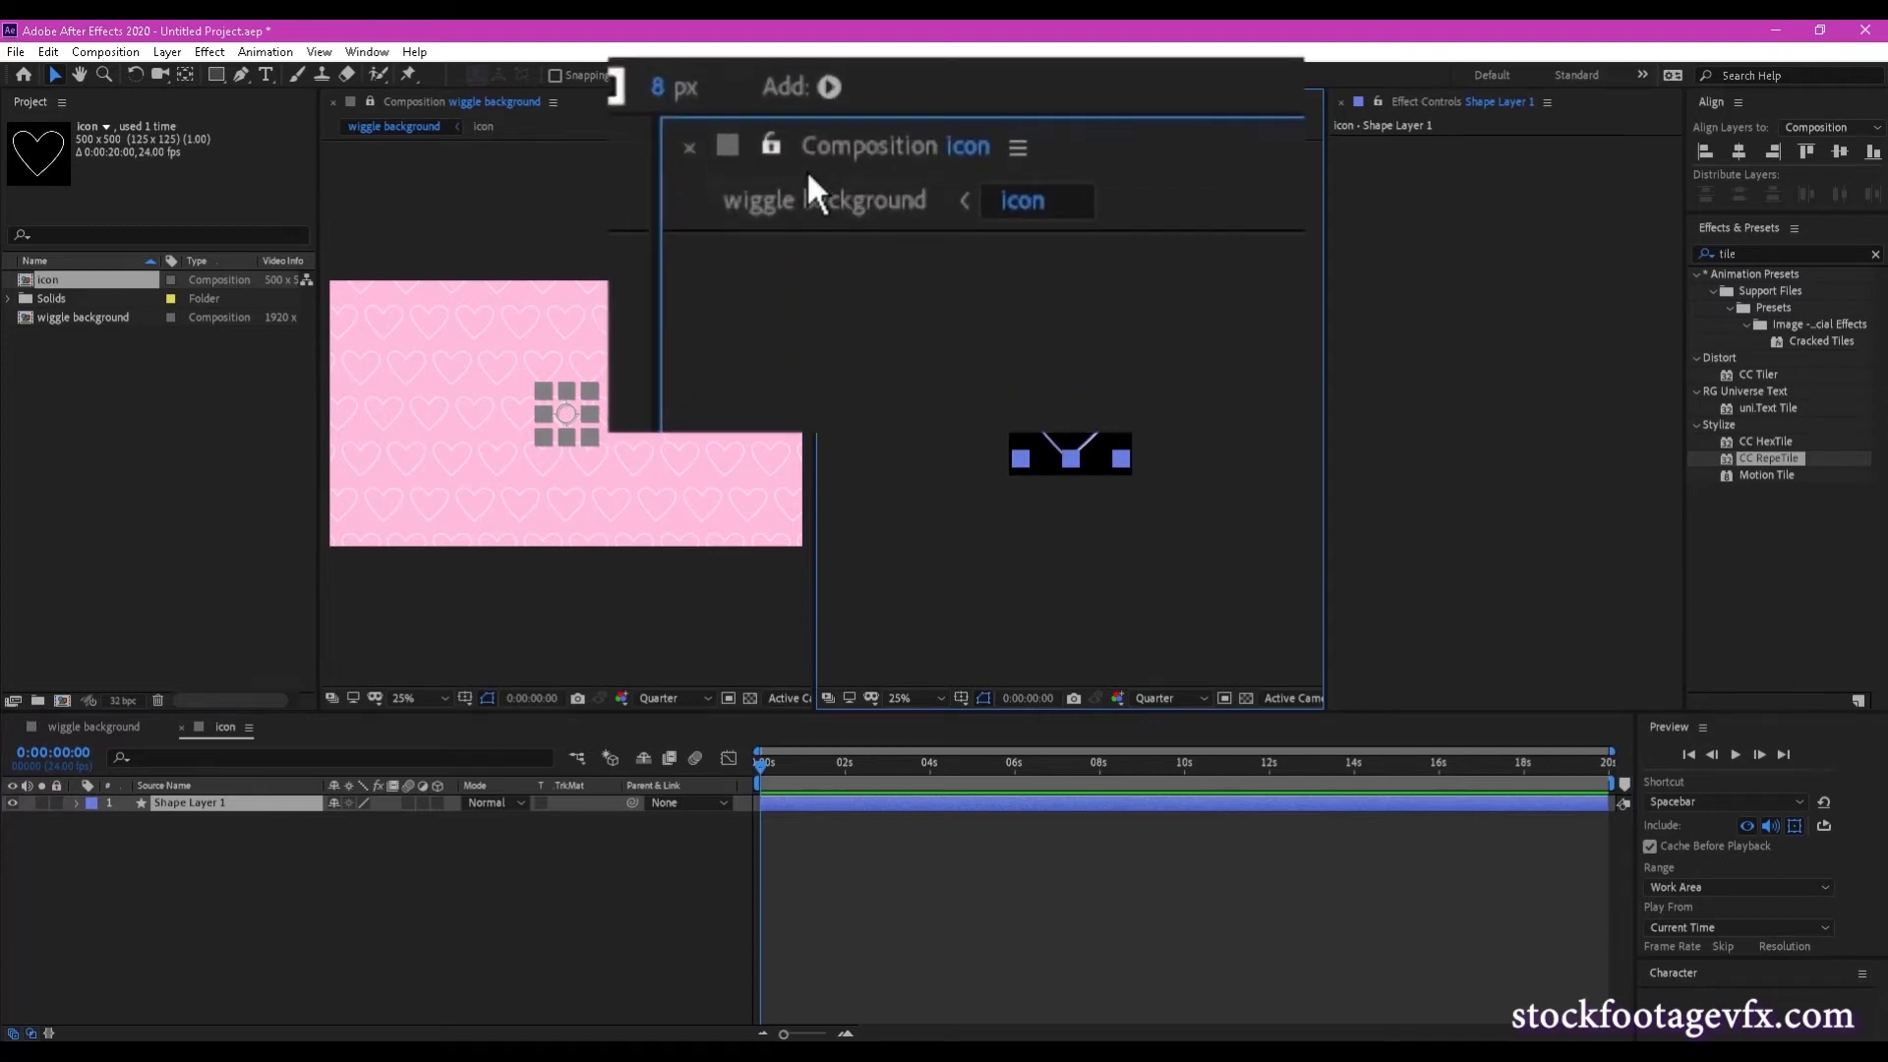
Return to the wiggle background composition and set the icon layer's scale to 35%.
left_click(93, 726)
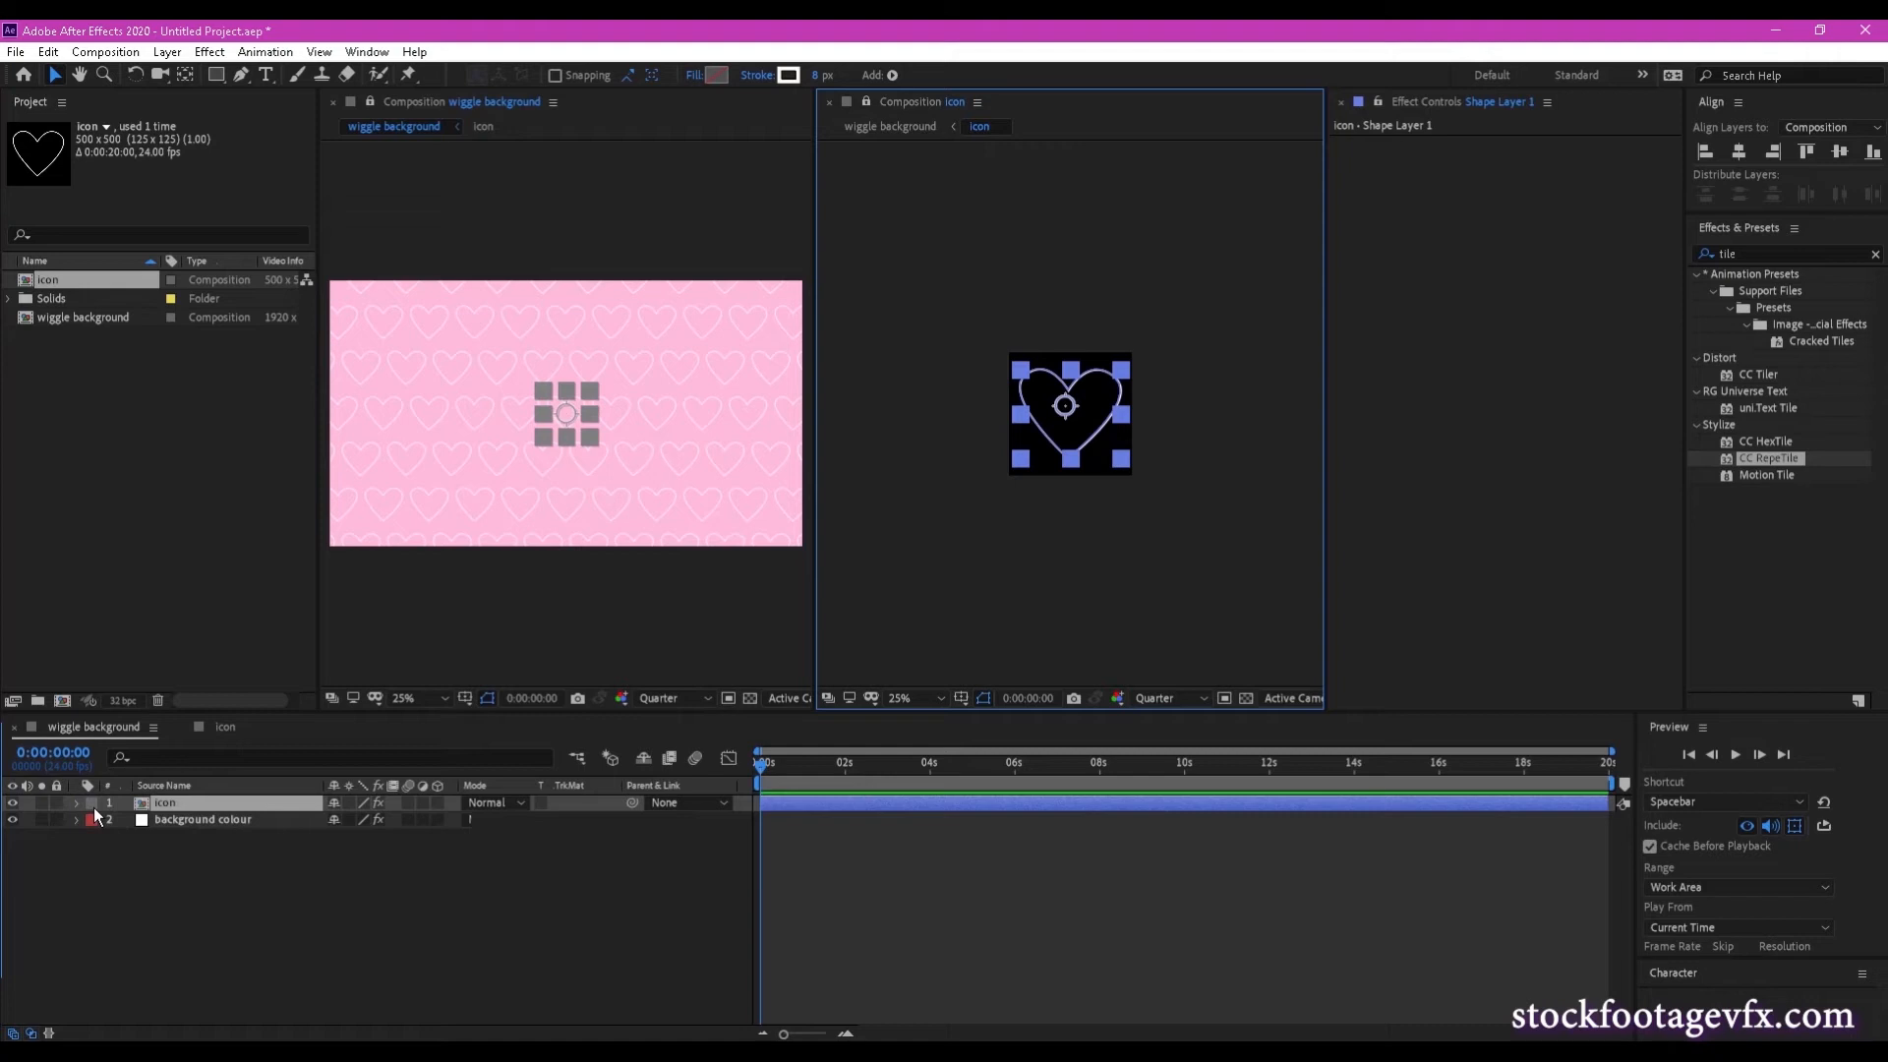
left_click(75, 802)
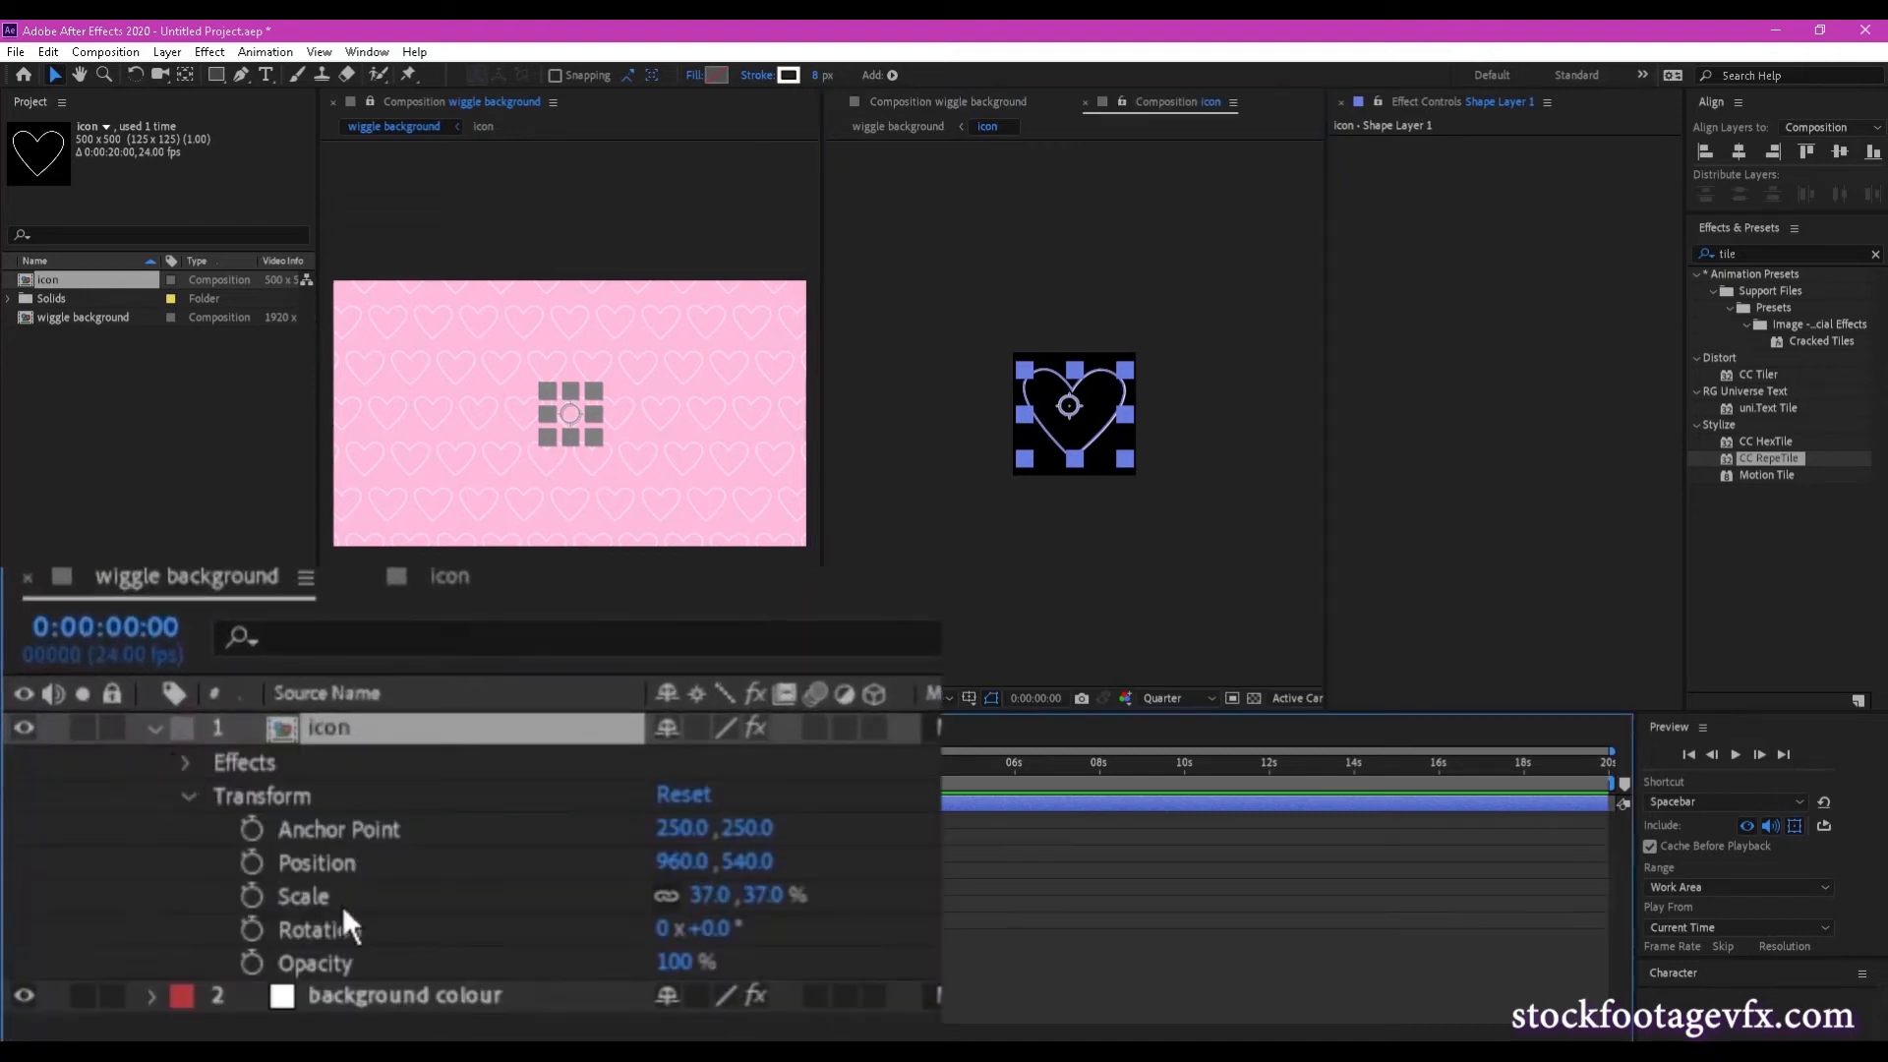
left_click(725, 905)
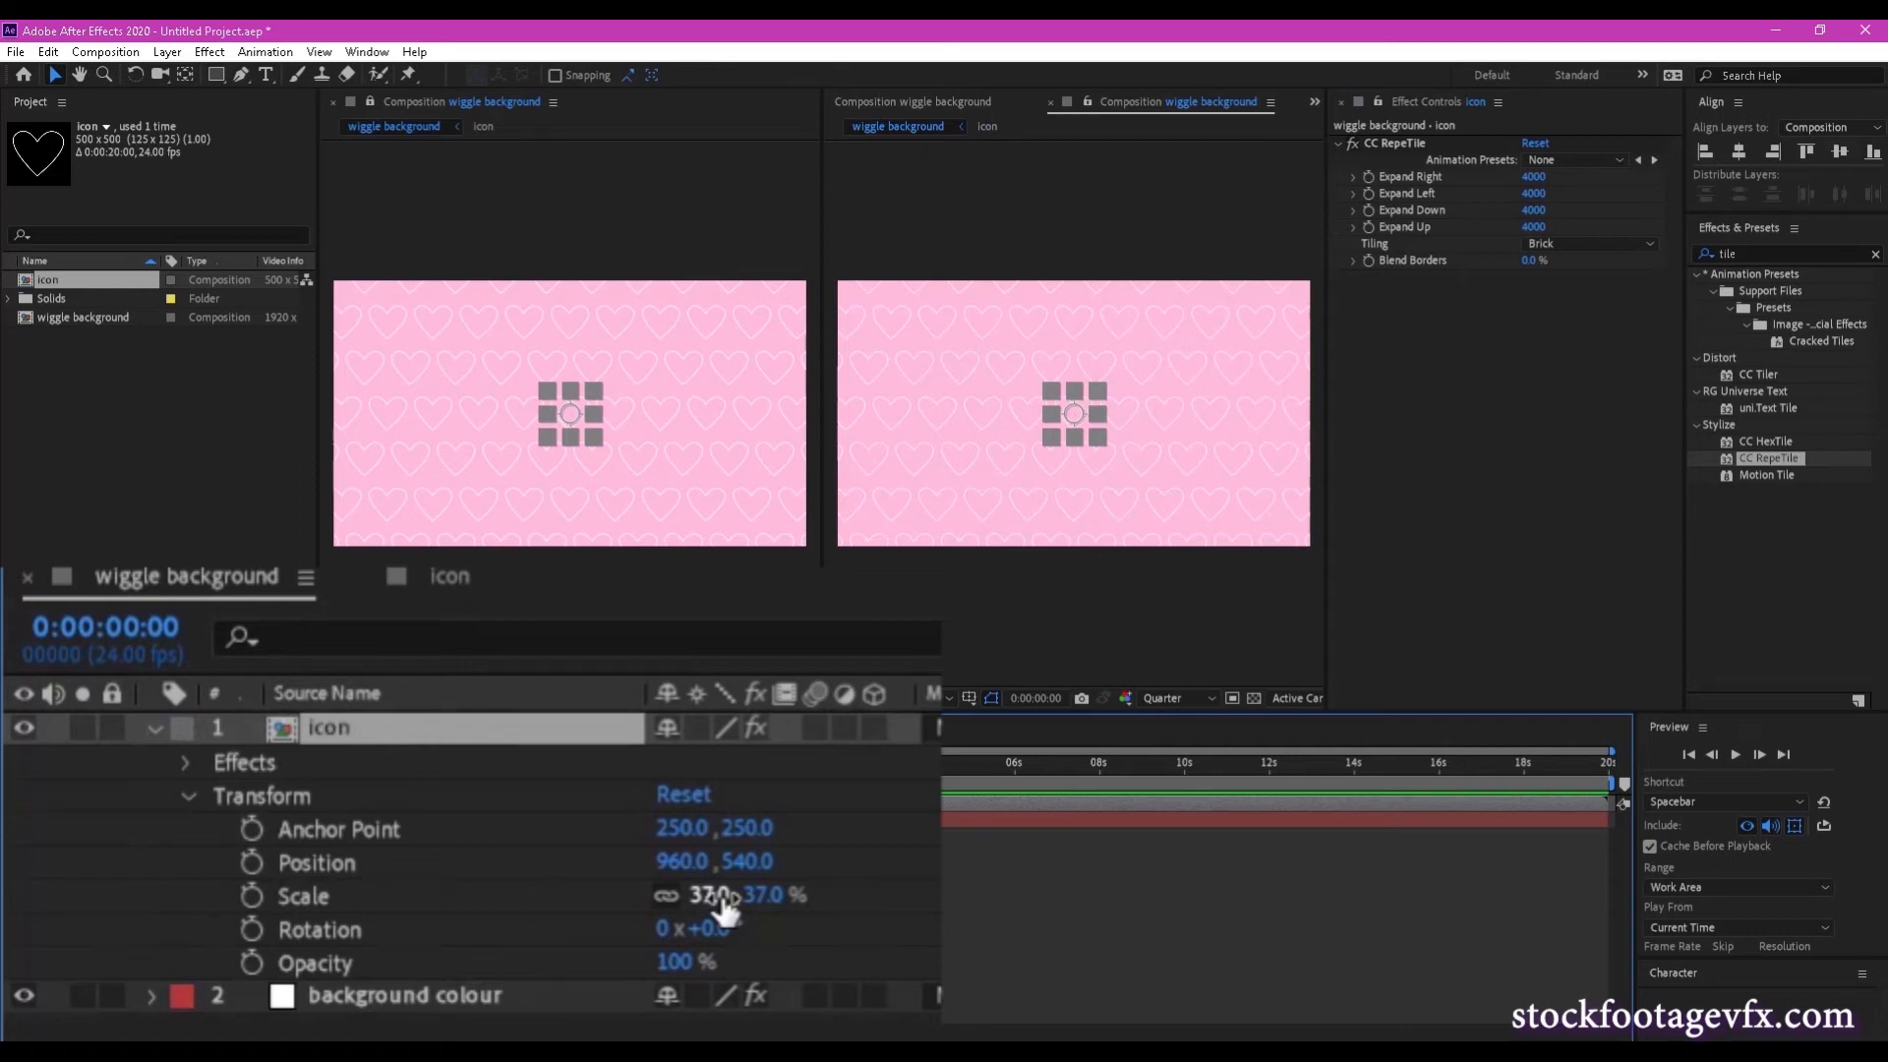
mouse_move(724, 900)
left_mouse_down()
mouse_move(781, 895)
mouse_move(707, 895)
left_mouse_up()
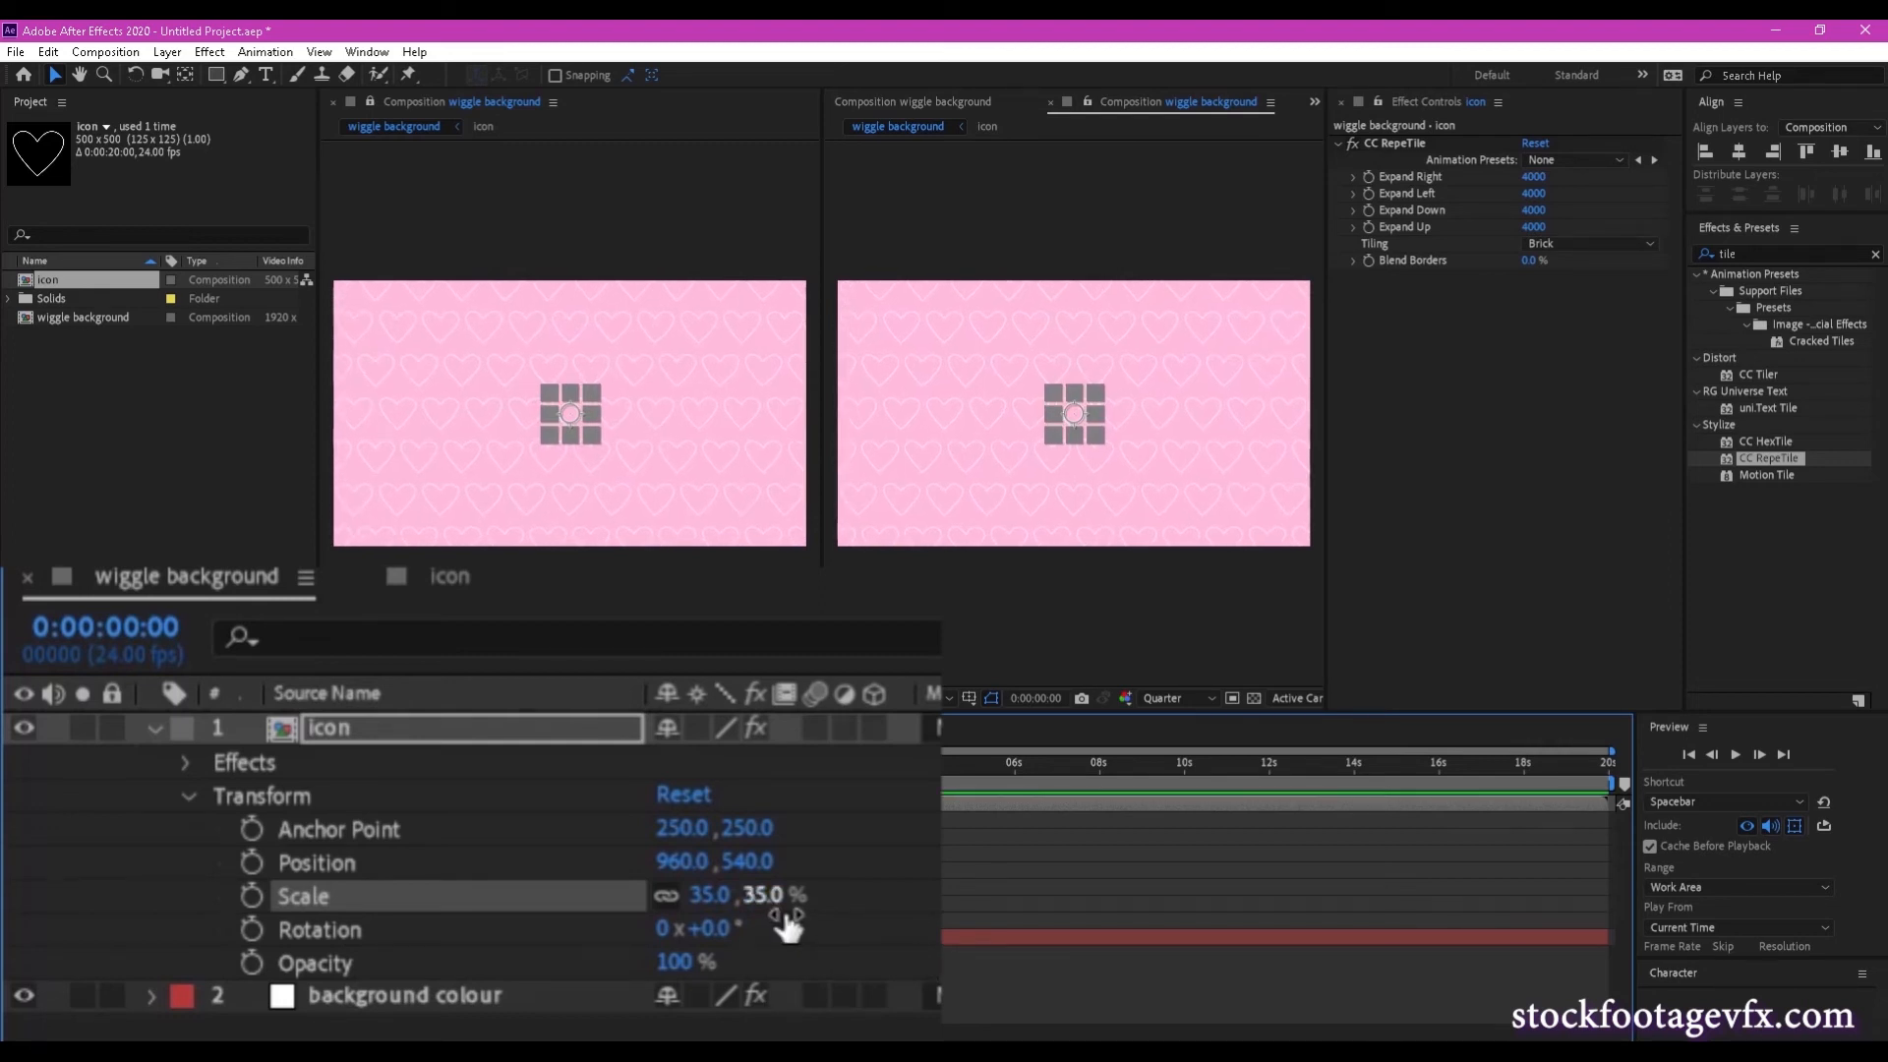
left_click(590, 741)
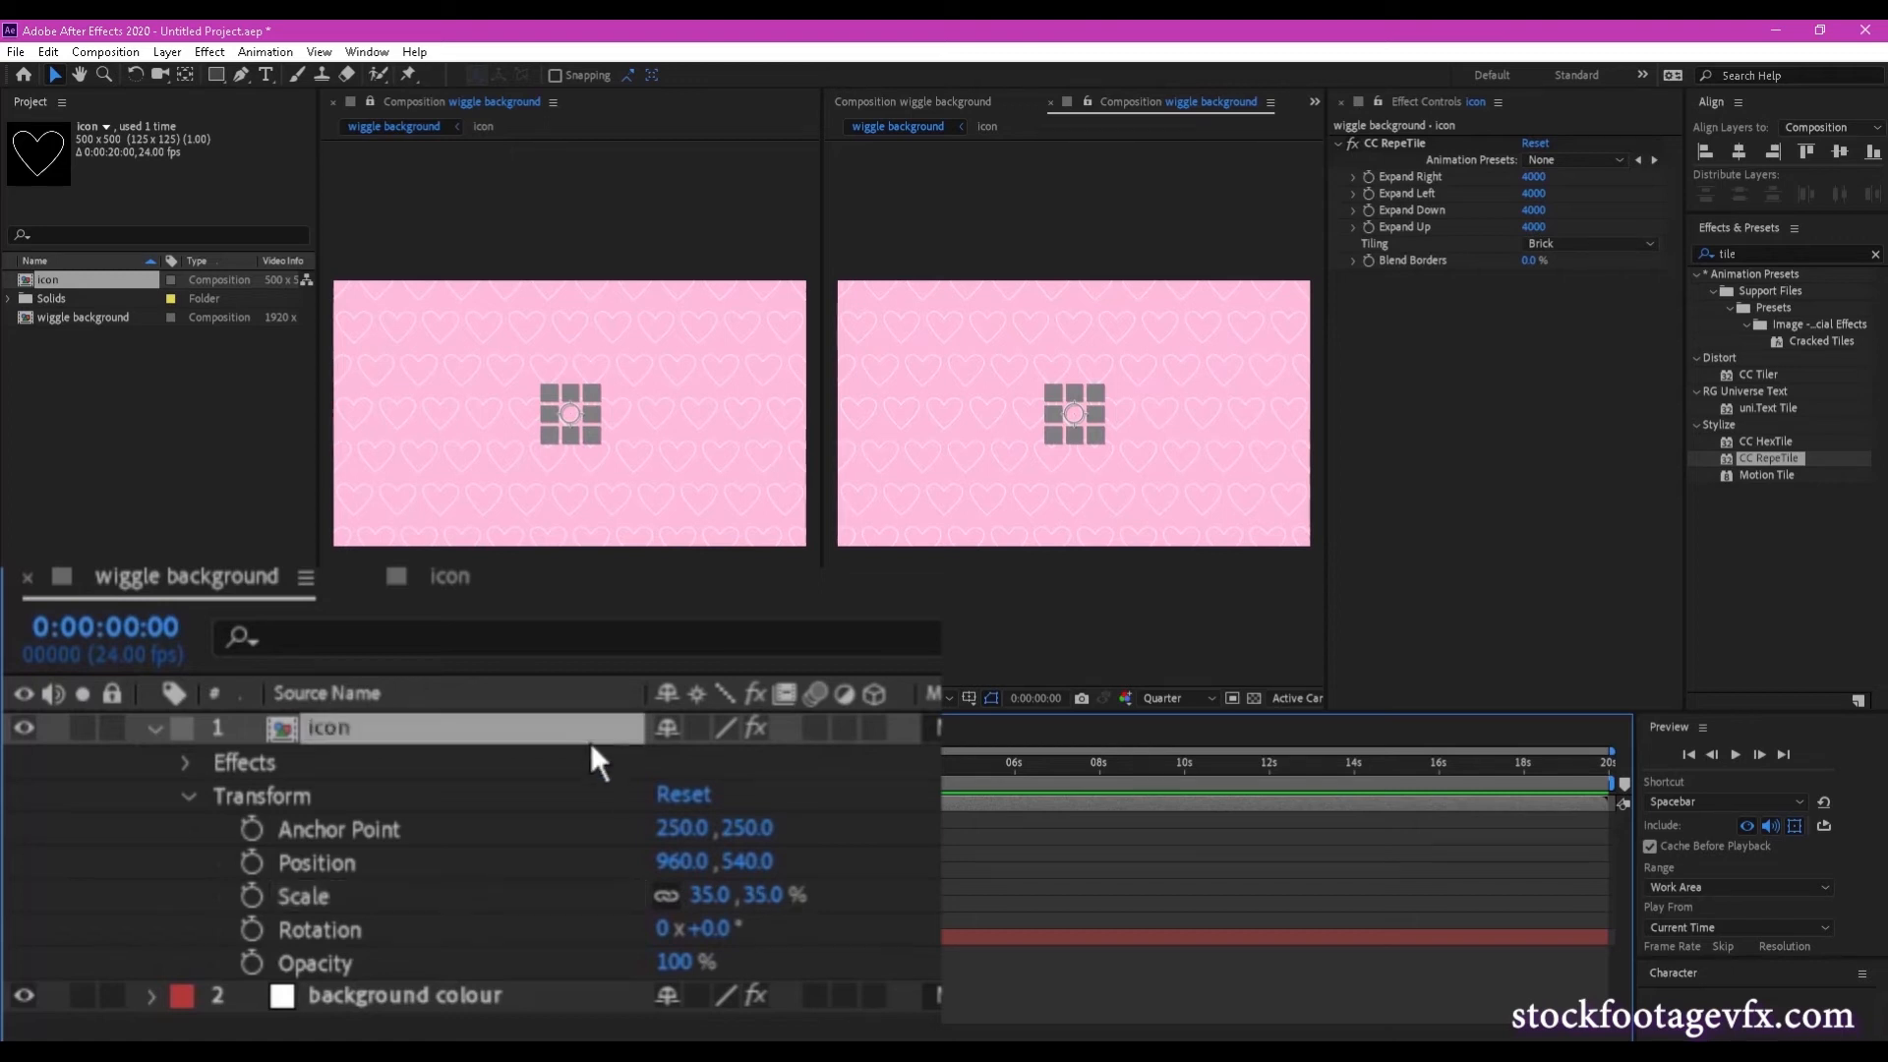
Set the icon layer's transform rotation to 25°.
left_click(401, 946)
left_click_drag(725, 931, 792, 948)
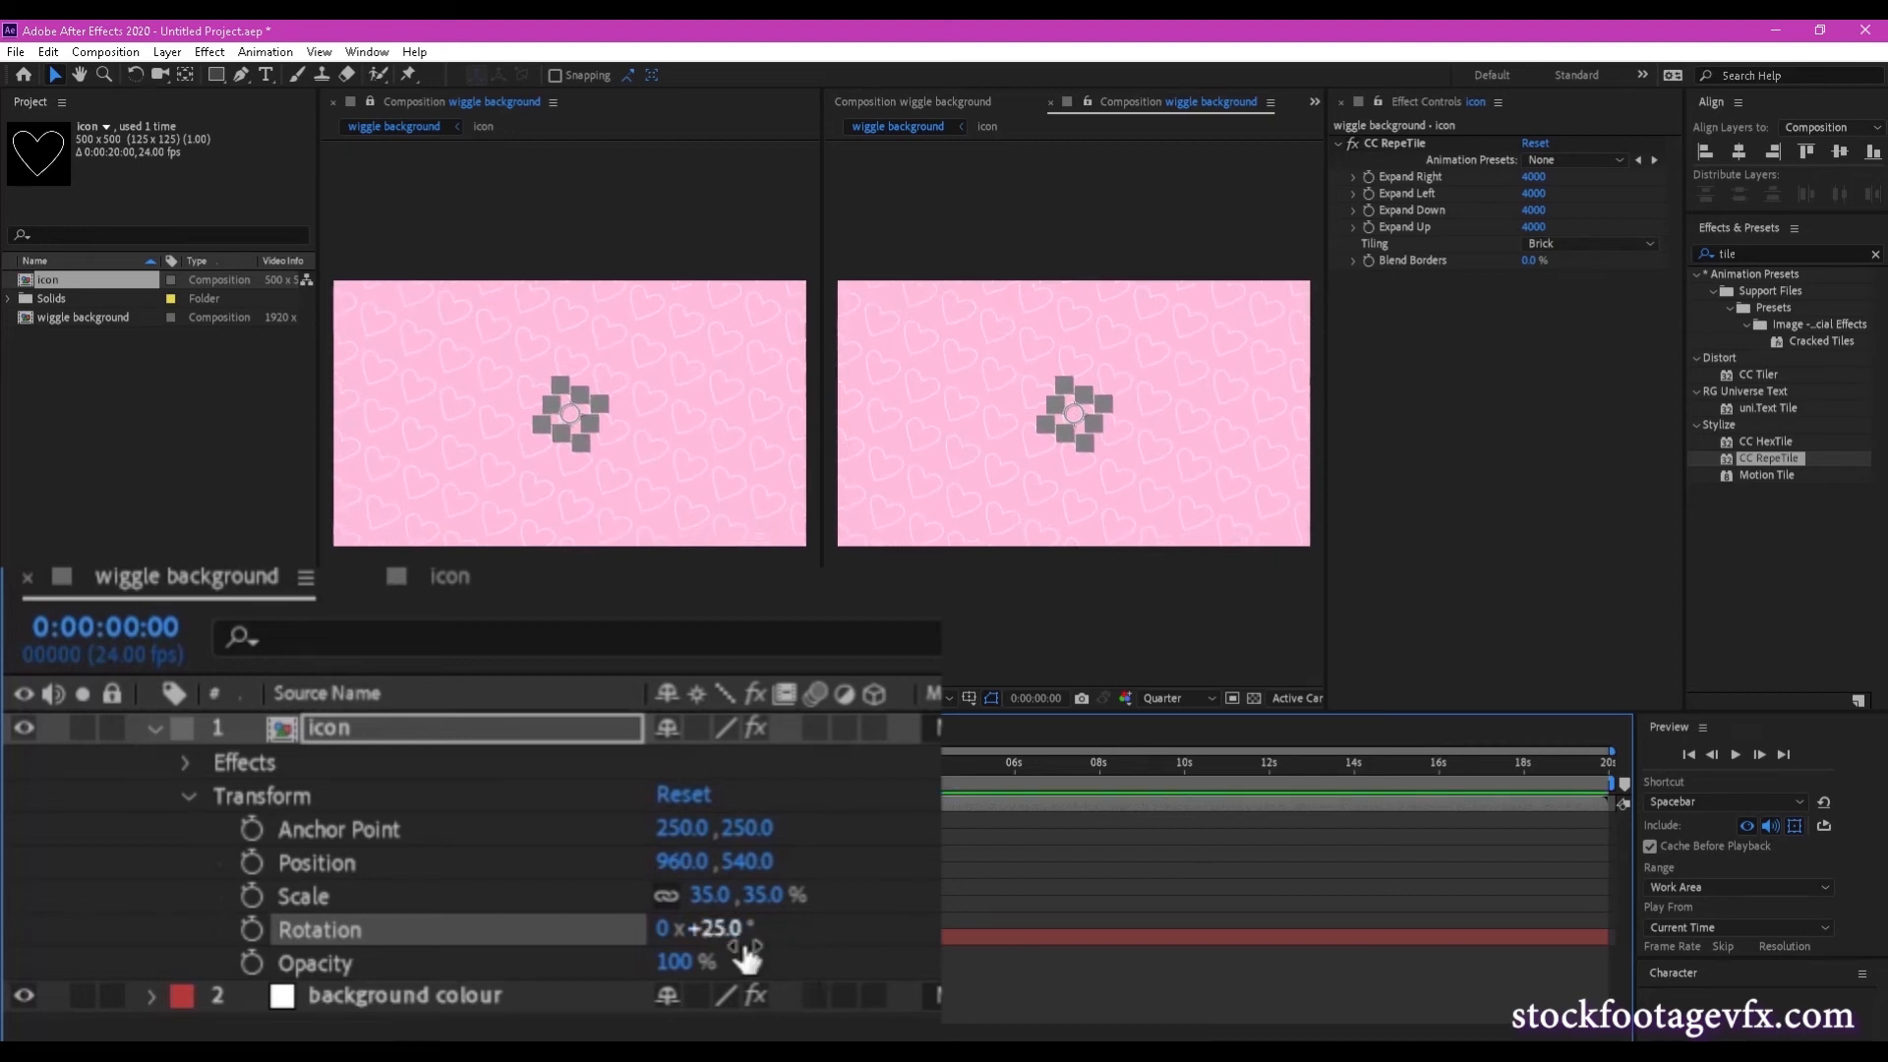
left_click(387, 739)
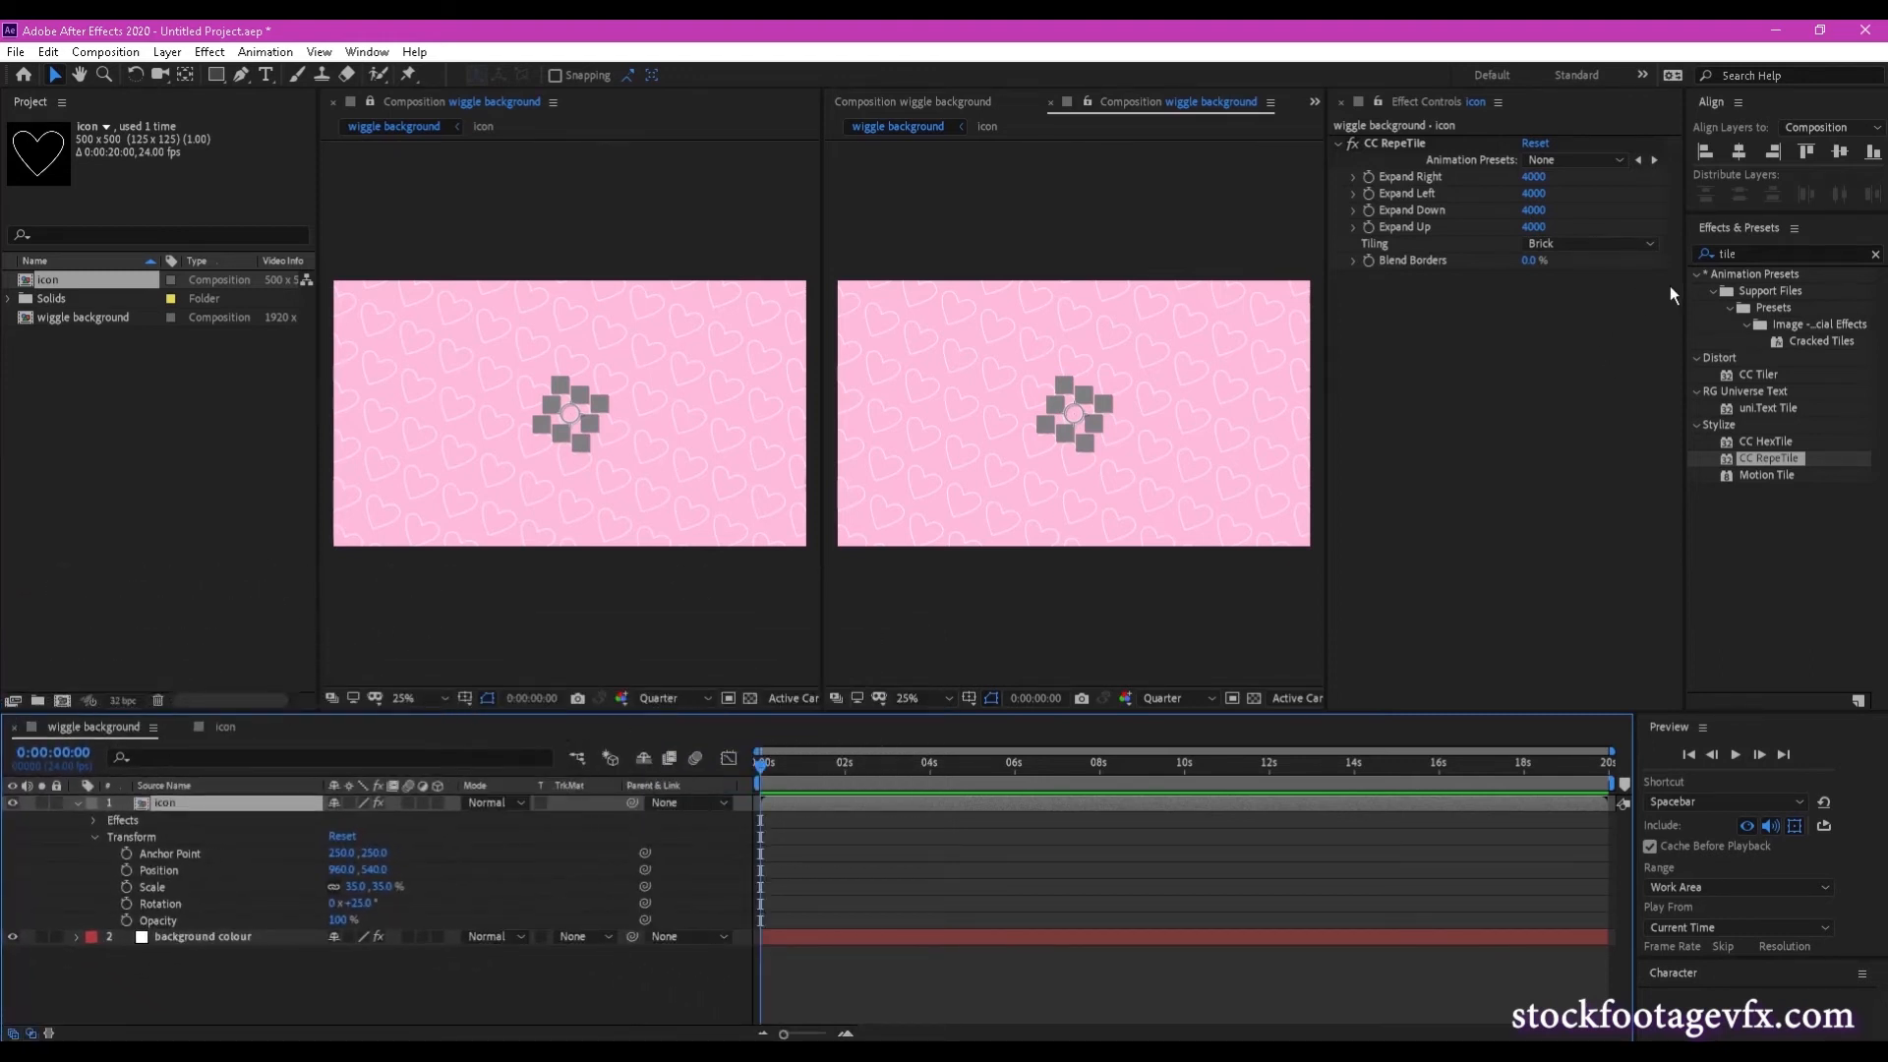
Search the effects for "wiggle" and apply the Wiggle - position preset to the icon layer.
left_click(1883, 276)
left_click(1875, 254)
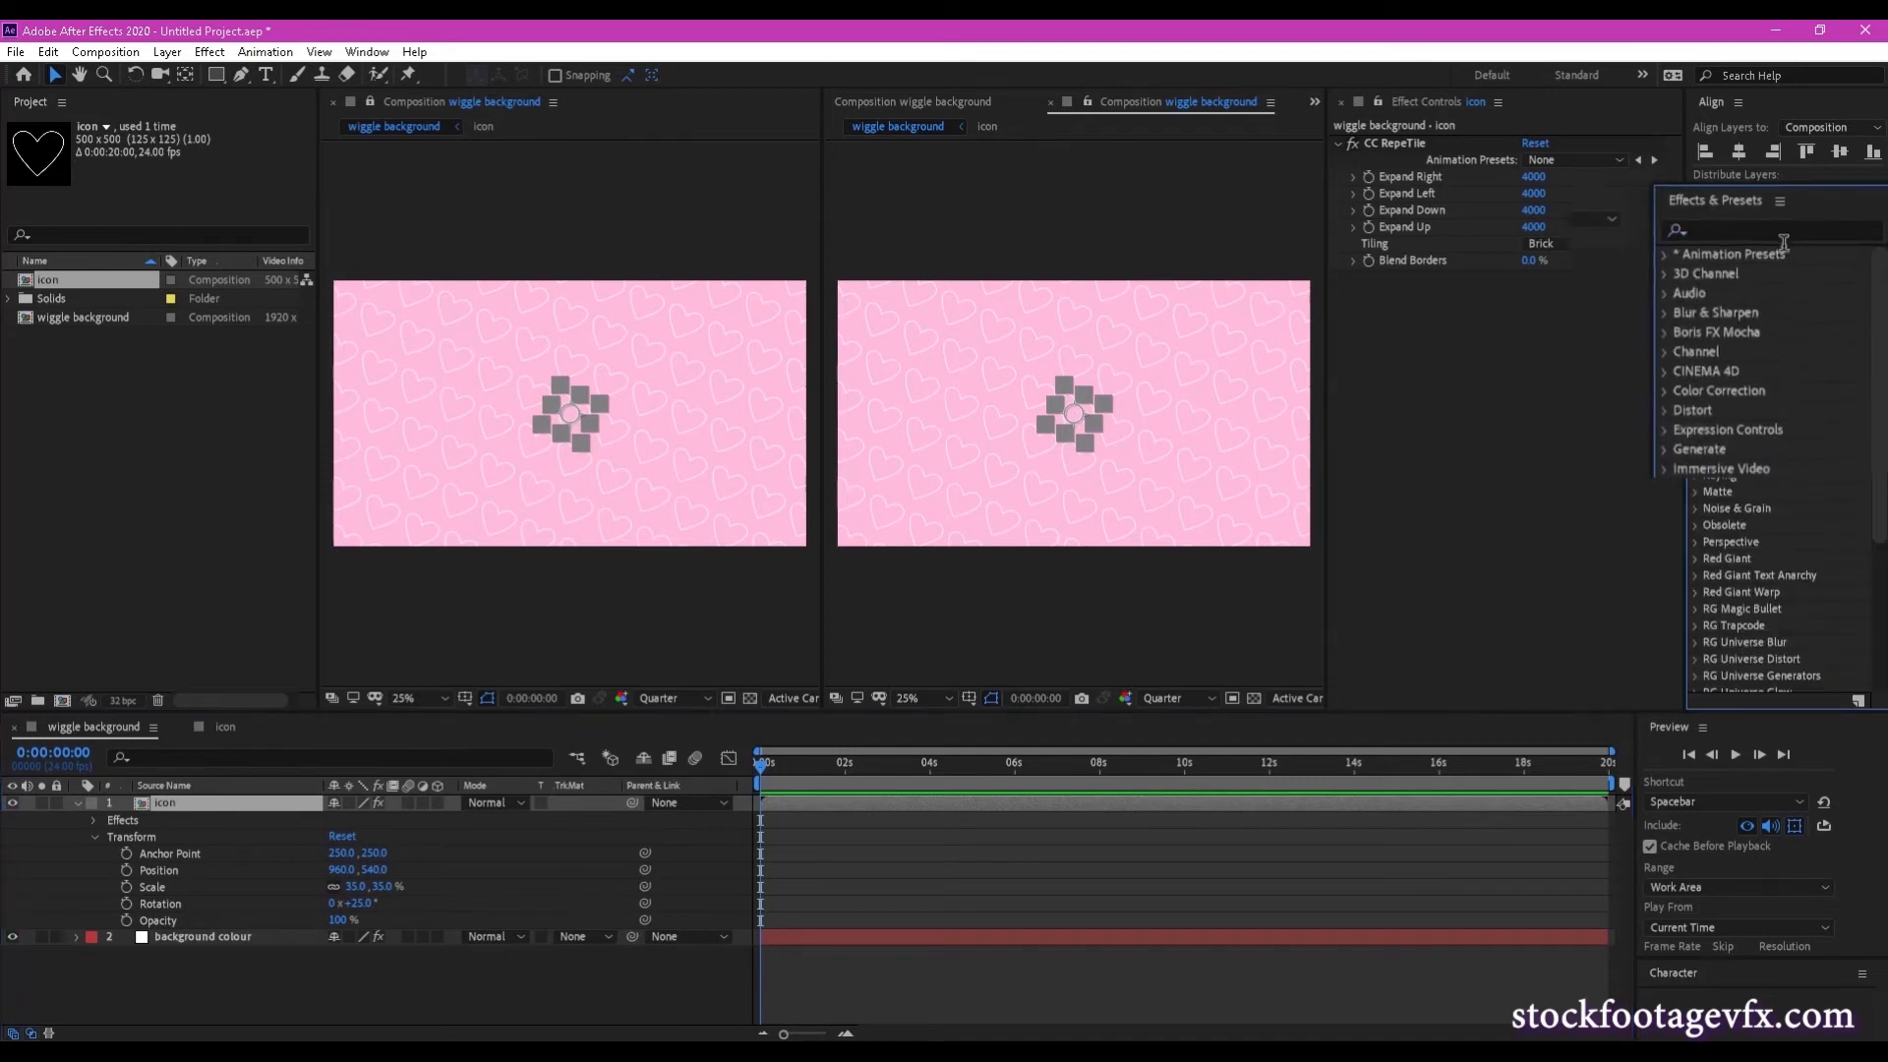
type("wiggle")
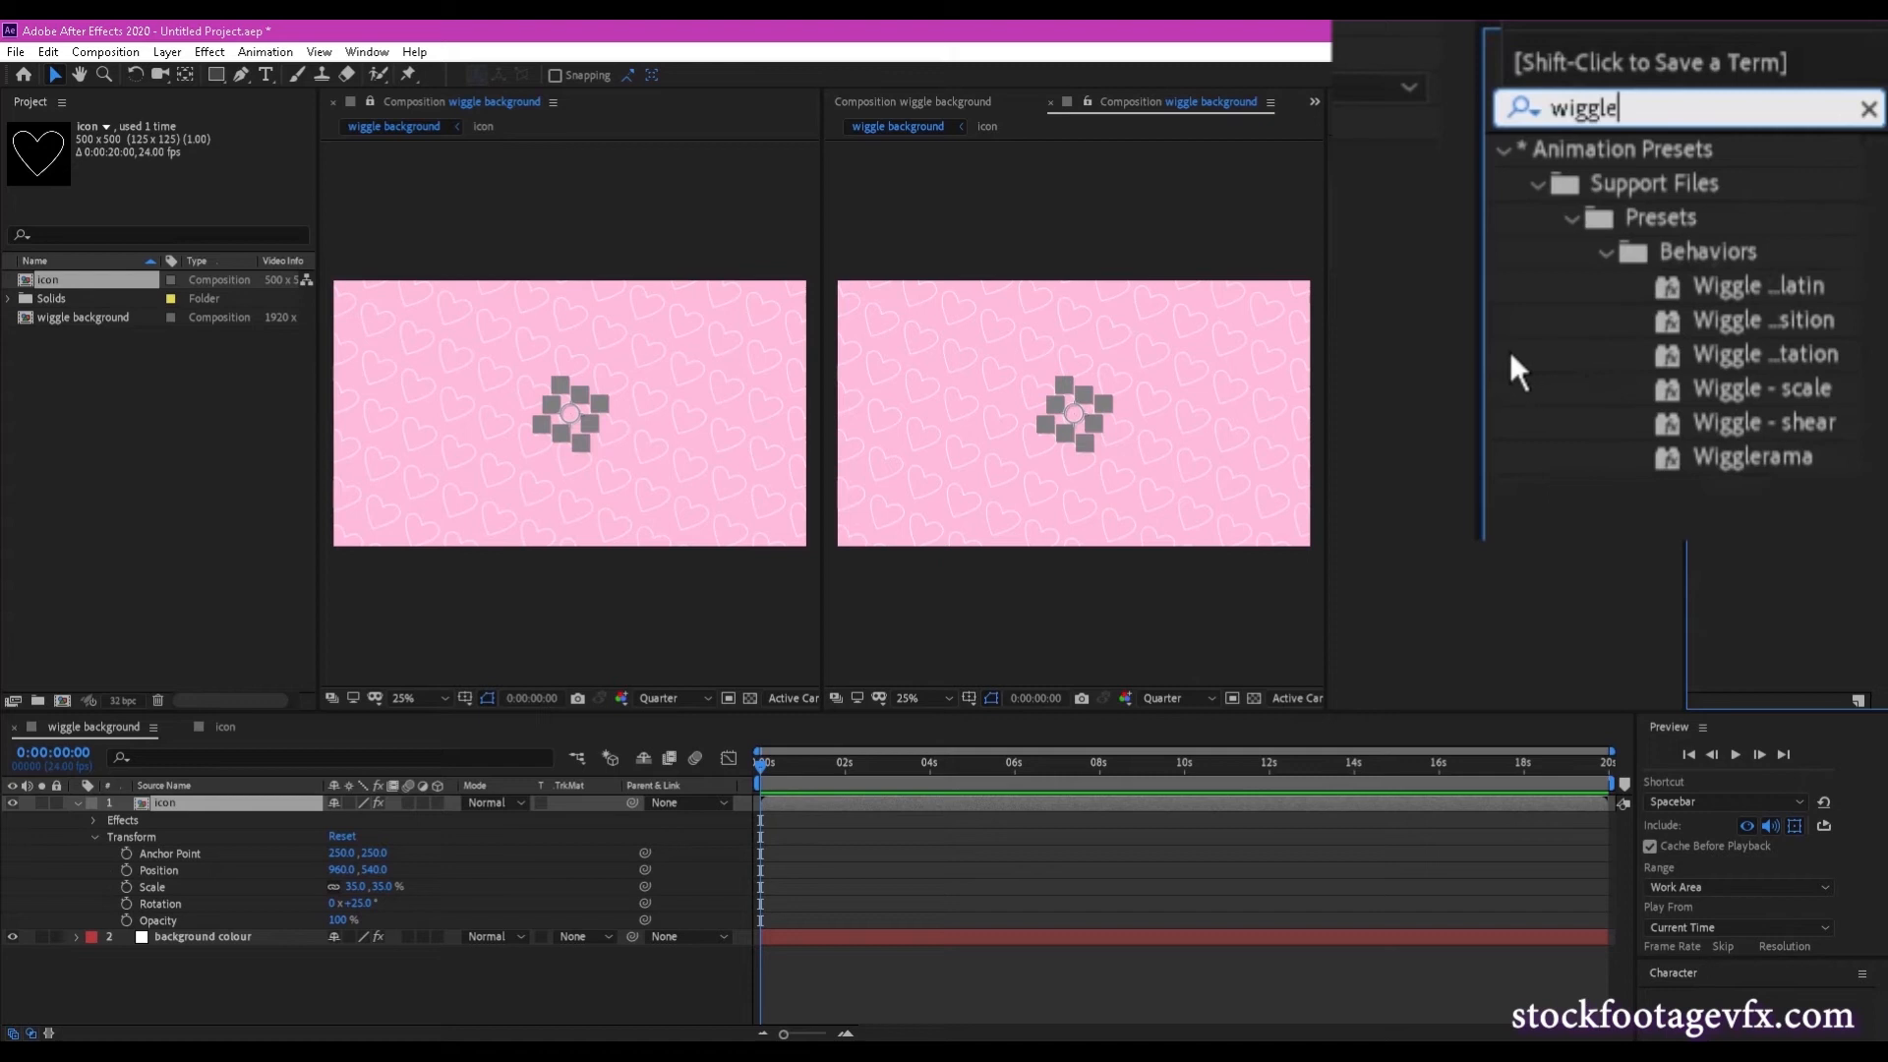
left_click_drag(1492, 349, 1360, 350)
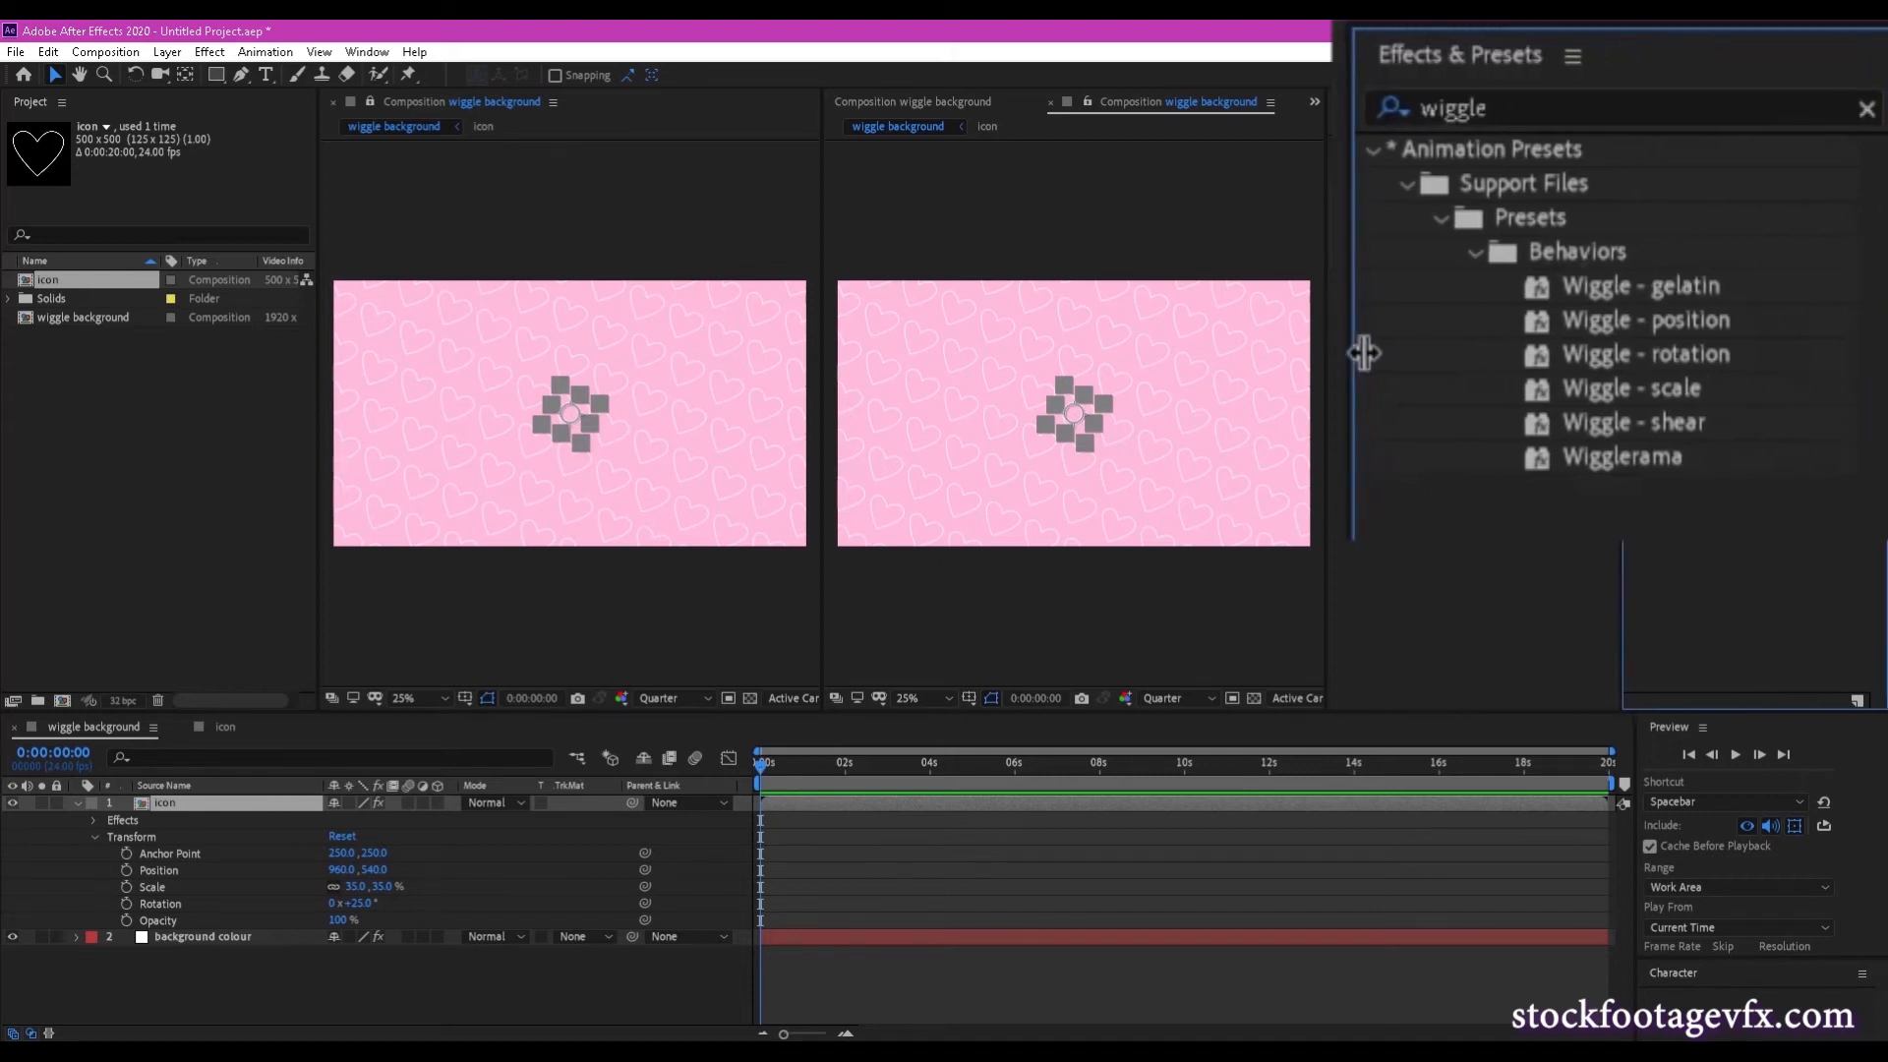
left_click(1643, 334)
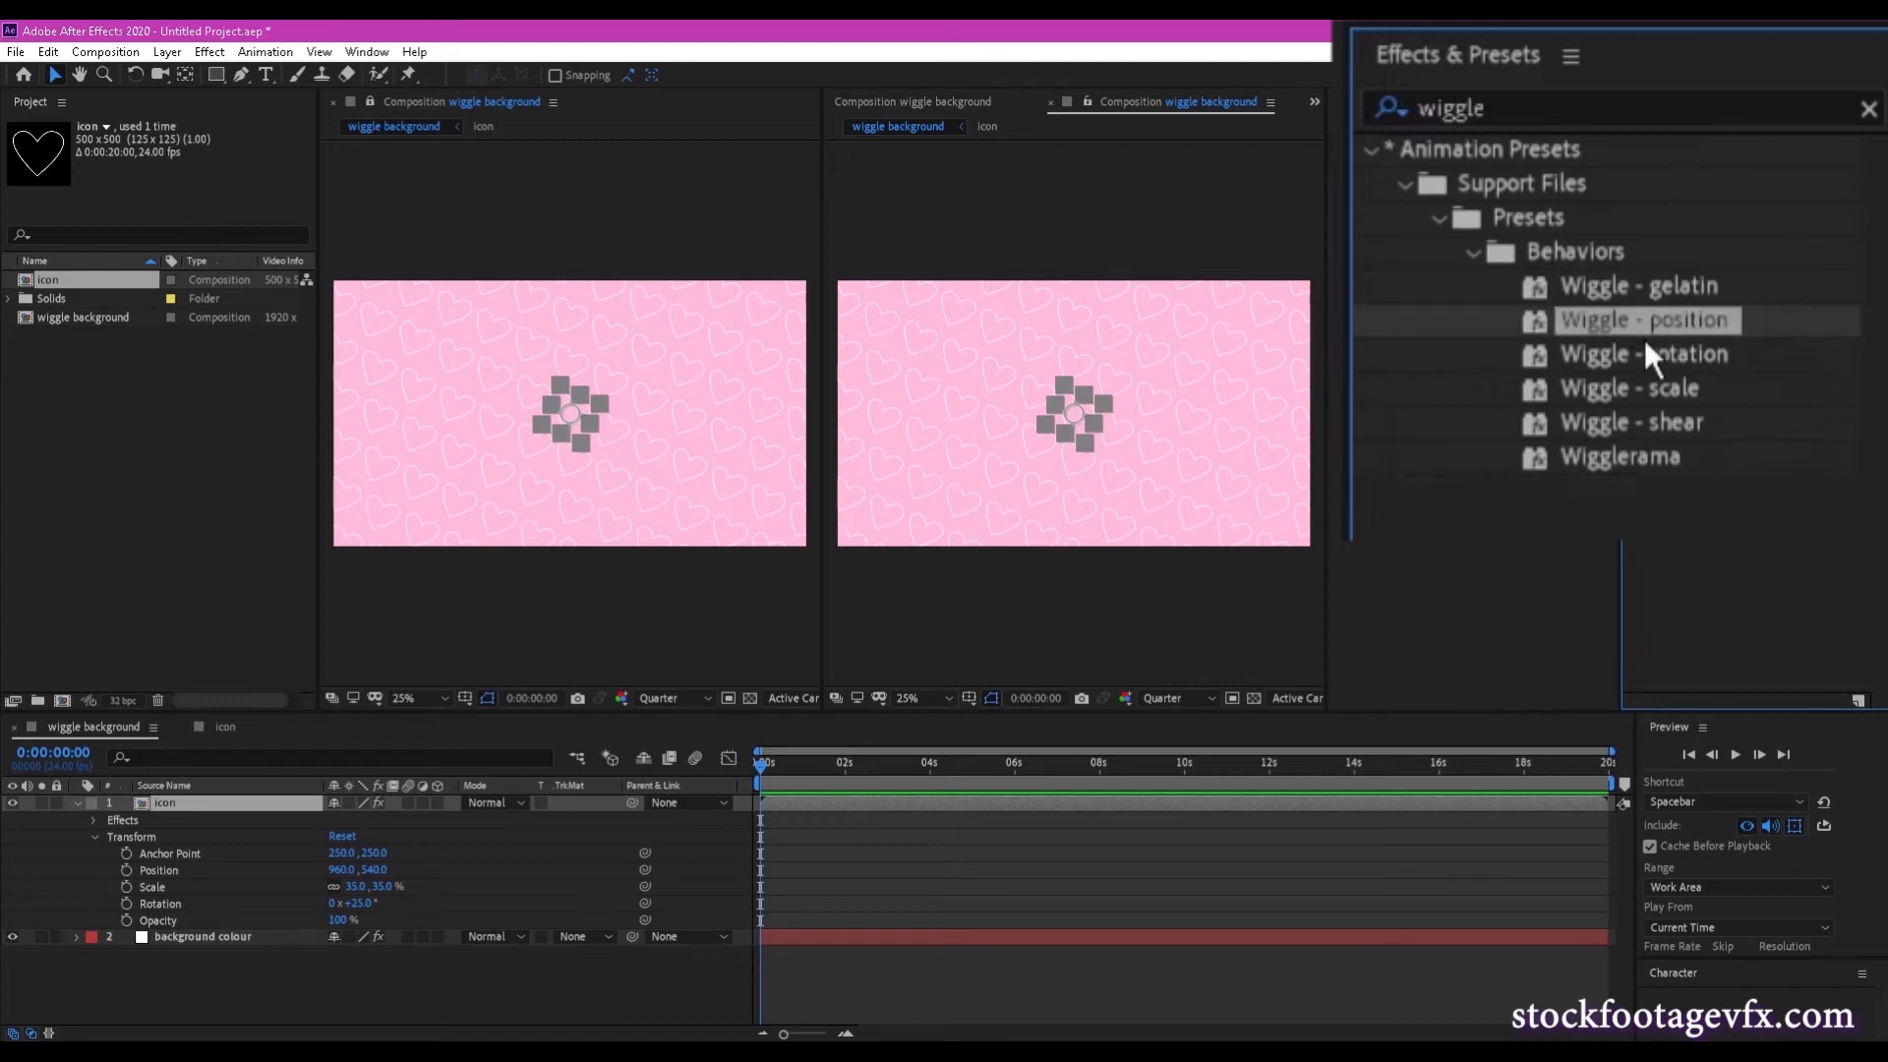
left_click_drag(1643, 337, 922, 811)
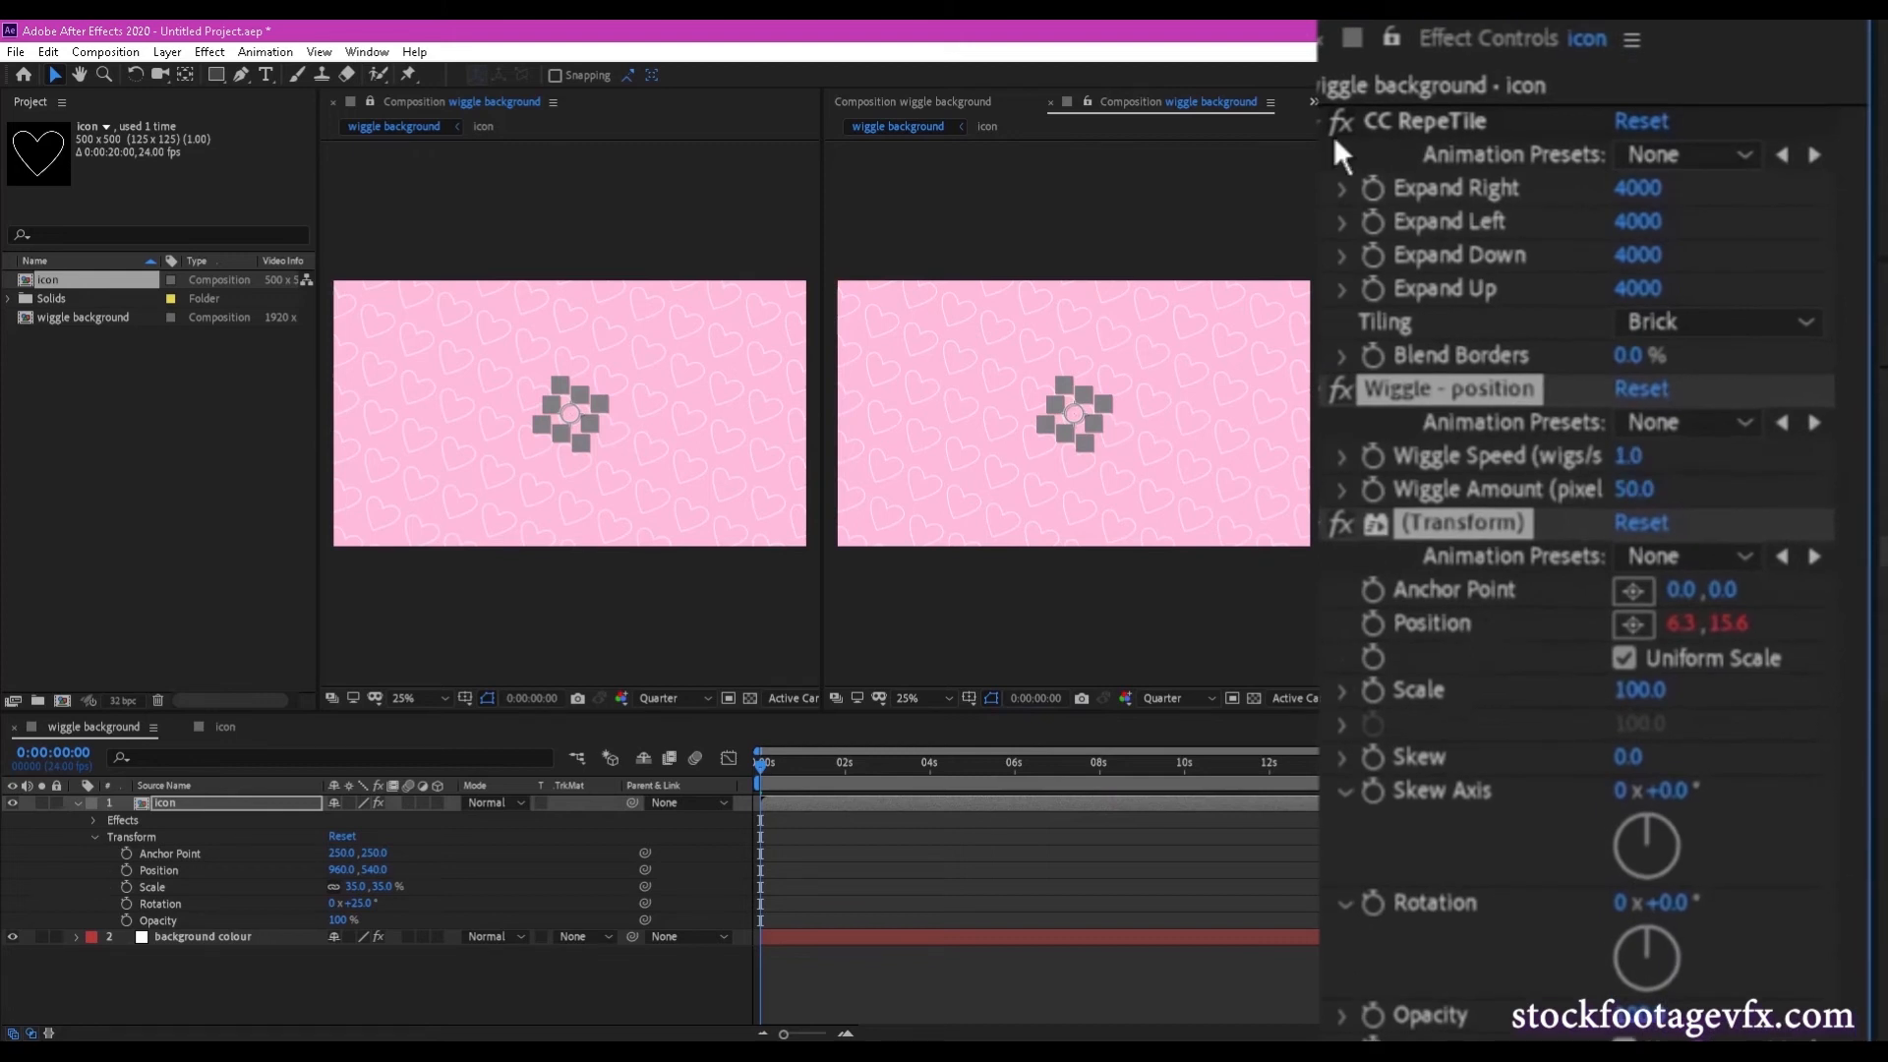
Set the Wiggle - position effect's Wiggle Speed to 1.5 and its Wiggle Amount to 70.
left_click(1332, 132)
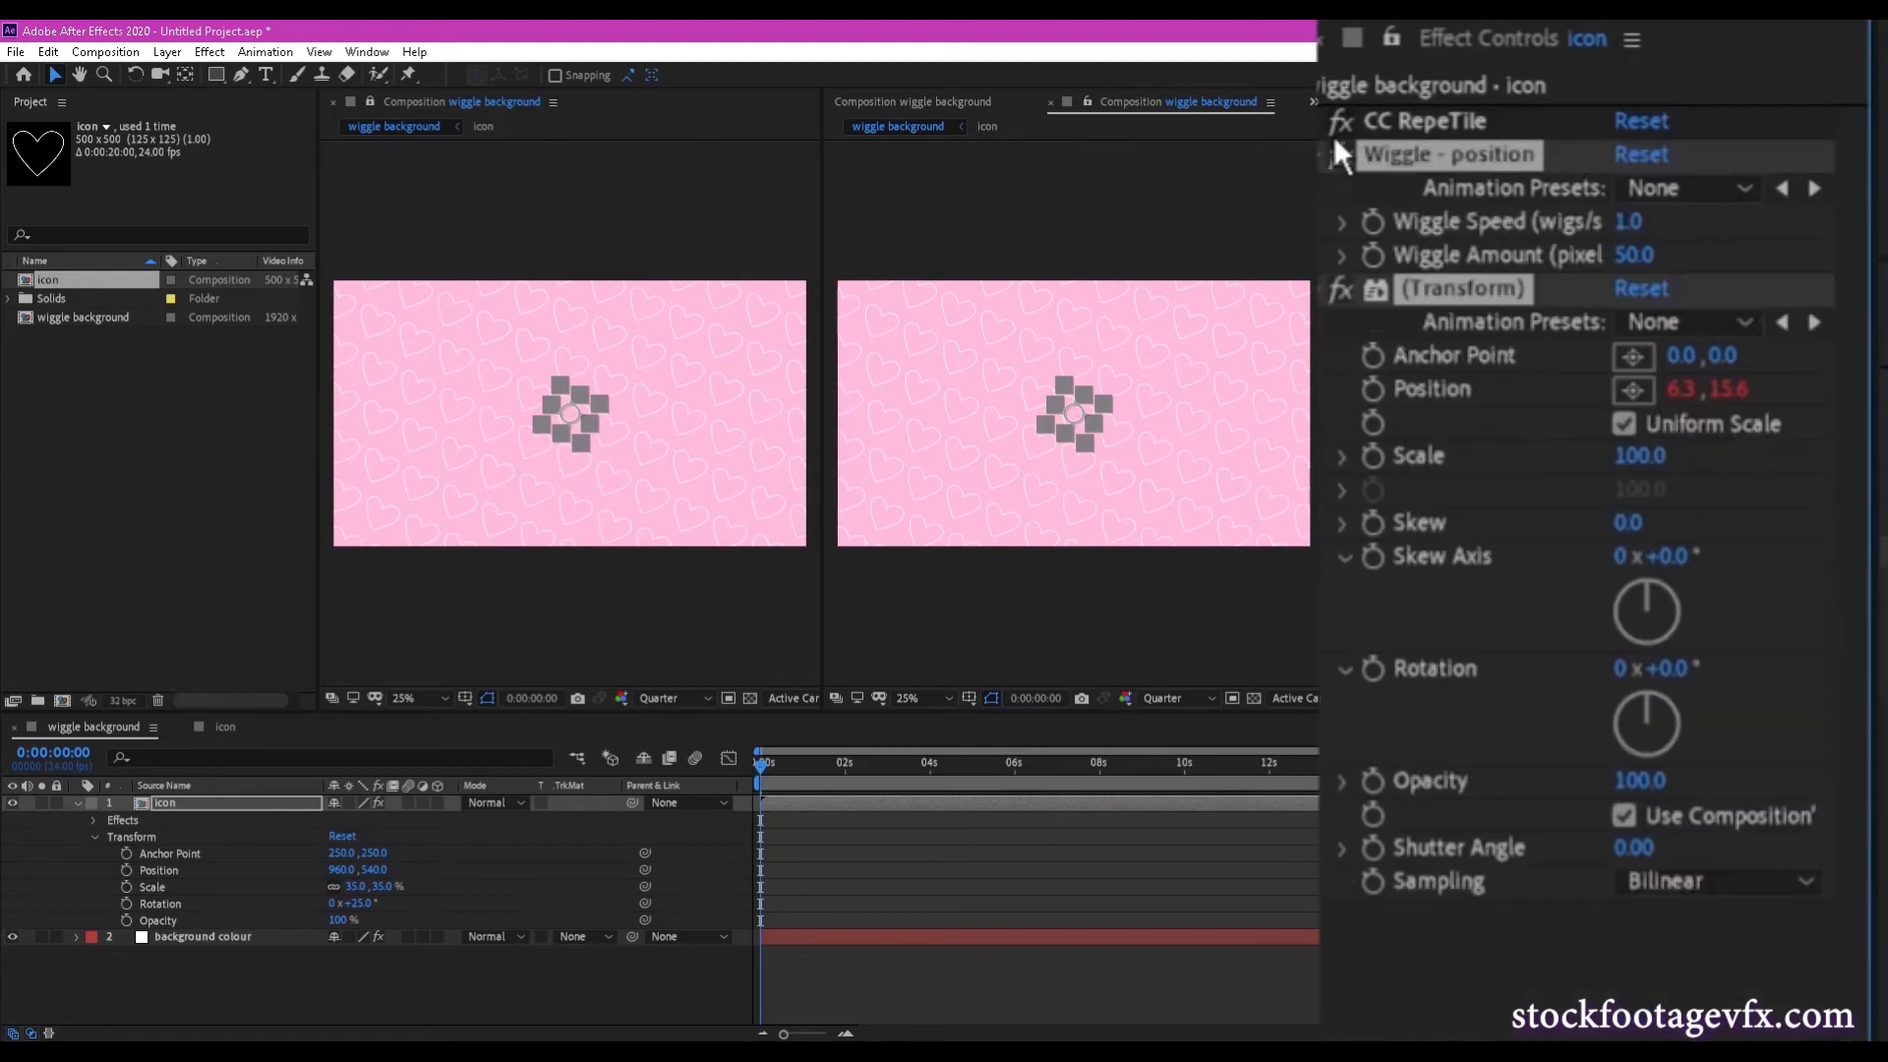
left_click(1650, 218)
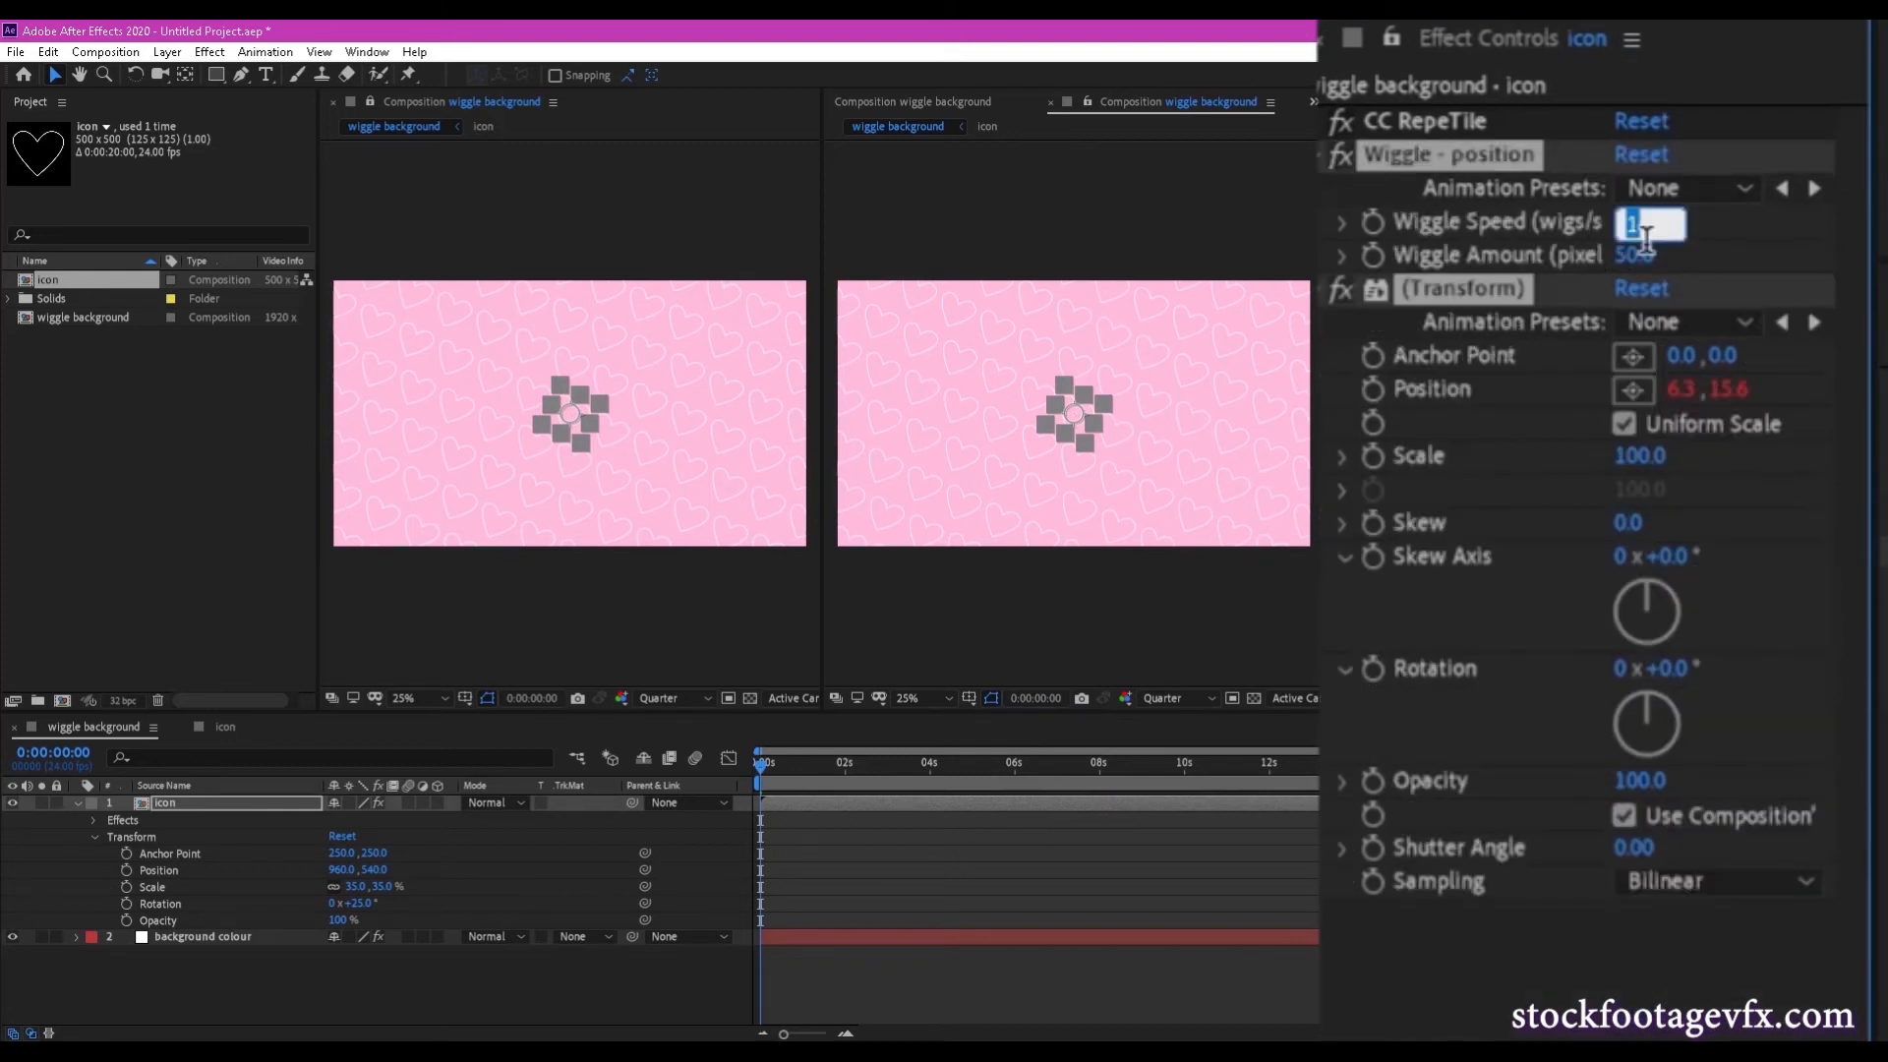
type(".5")
left_click(1634, 256)
type("70")
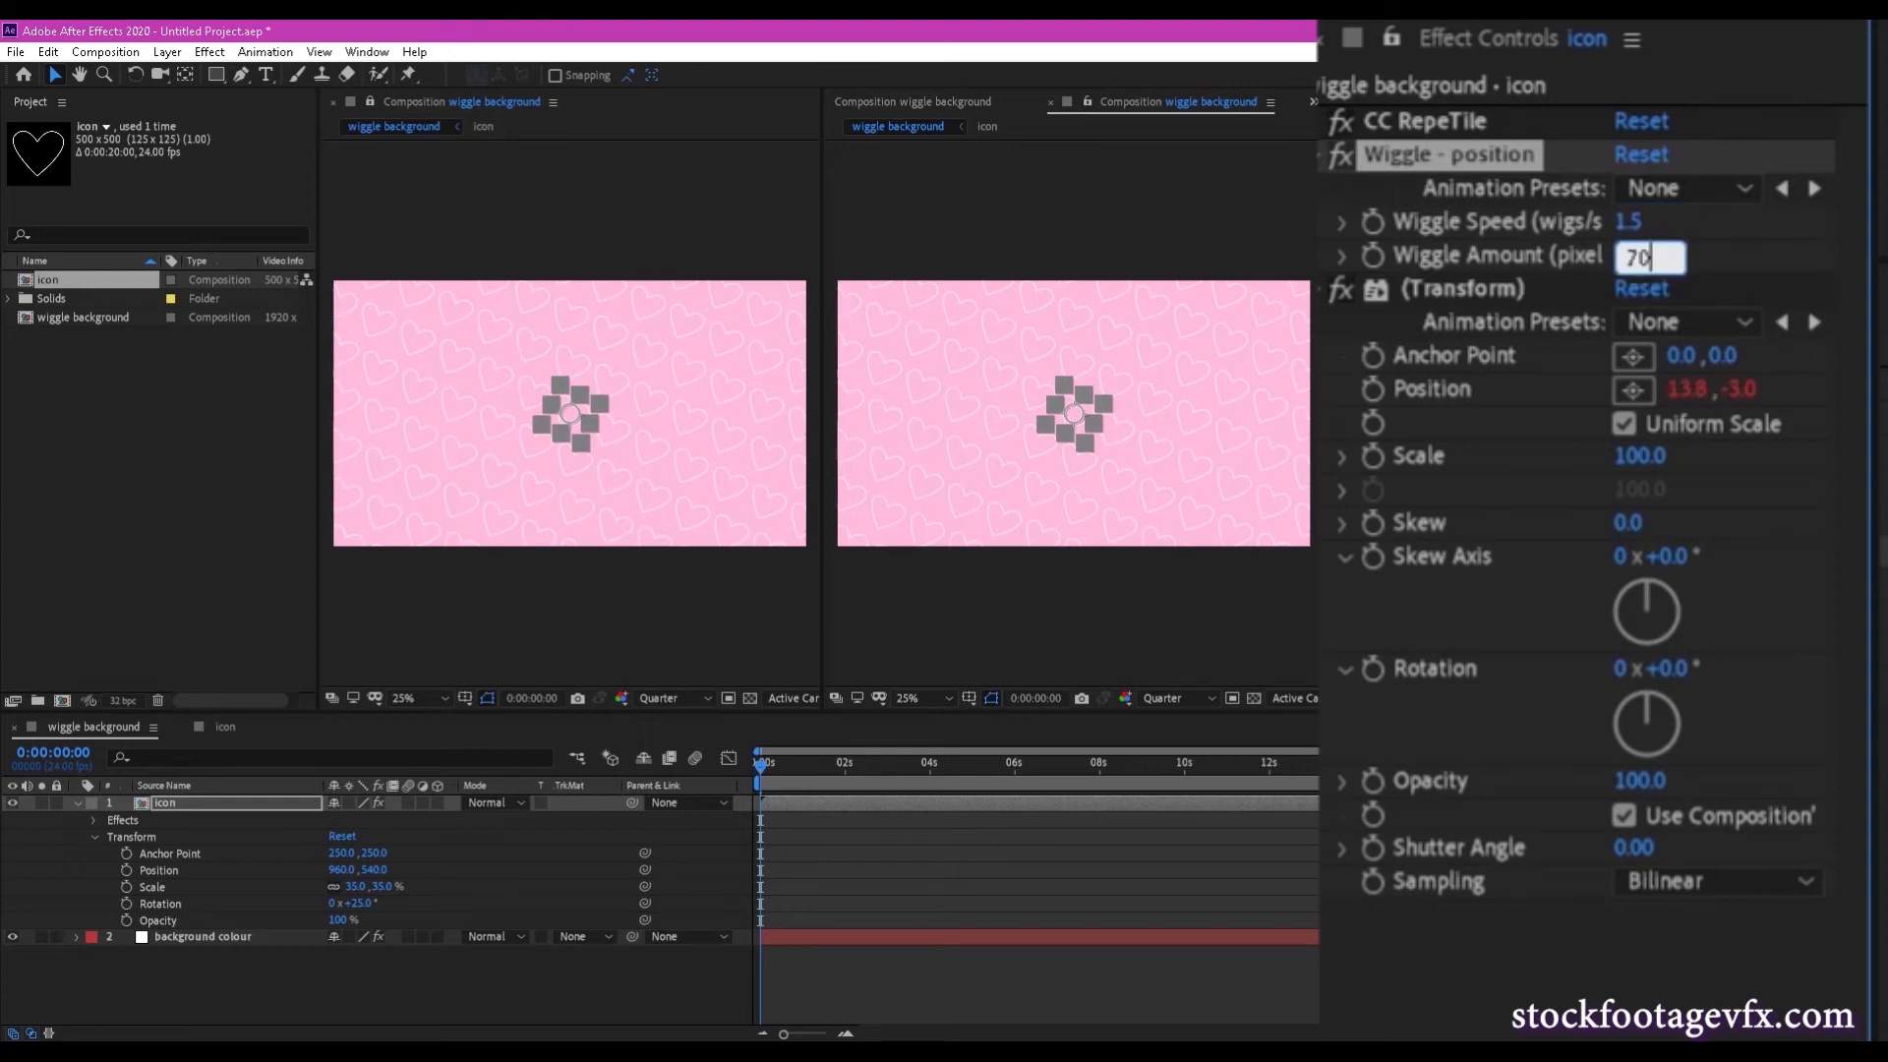
left_click(1728, 295)
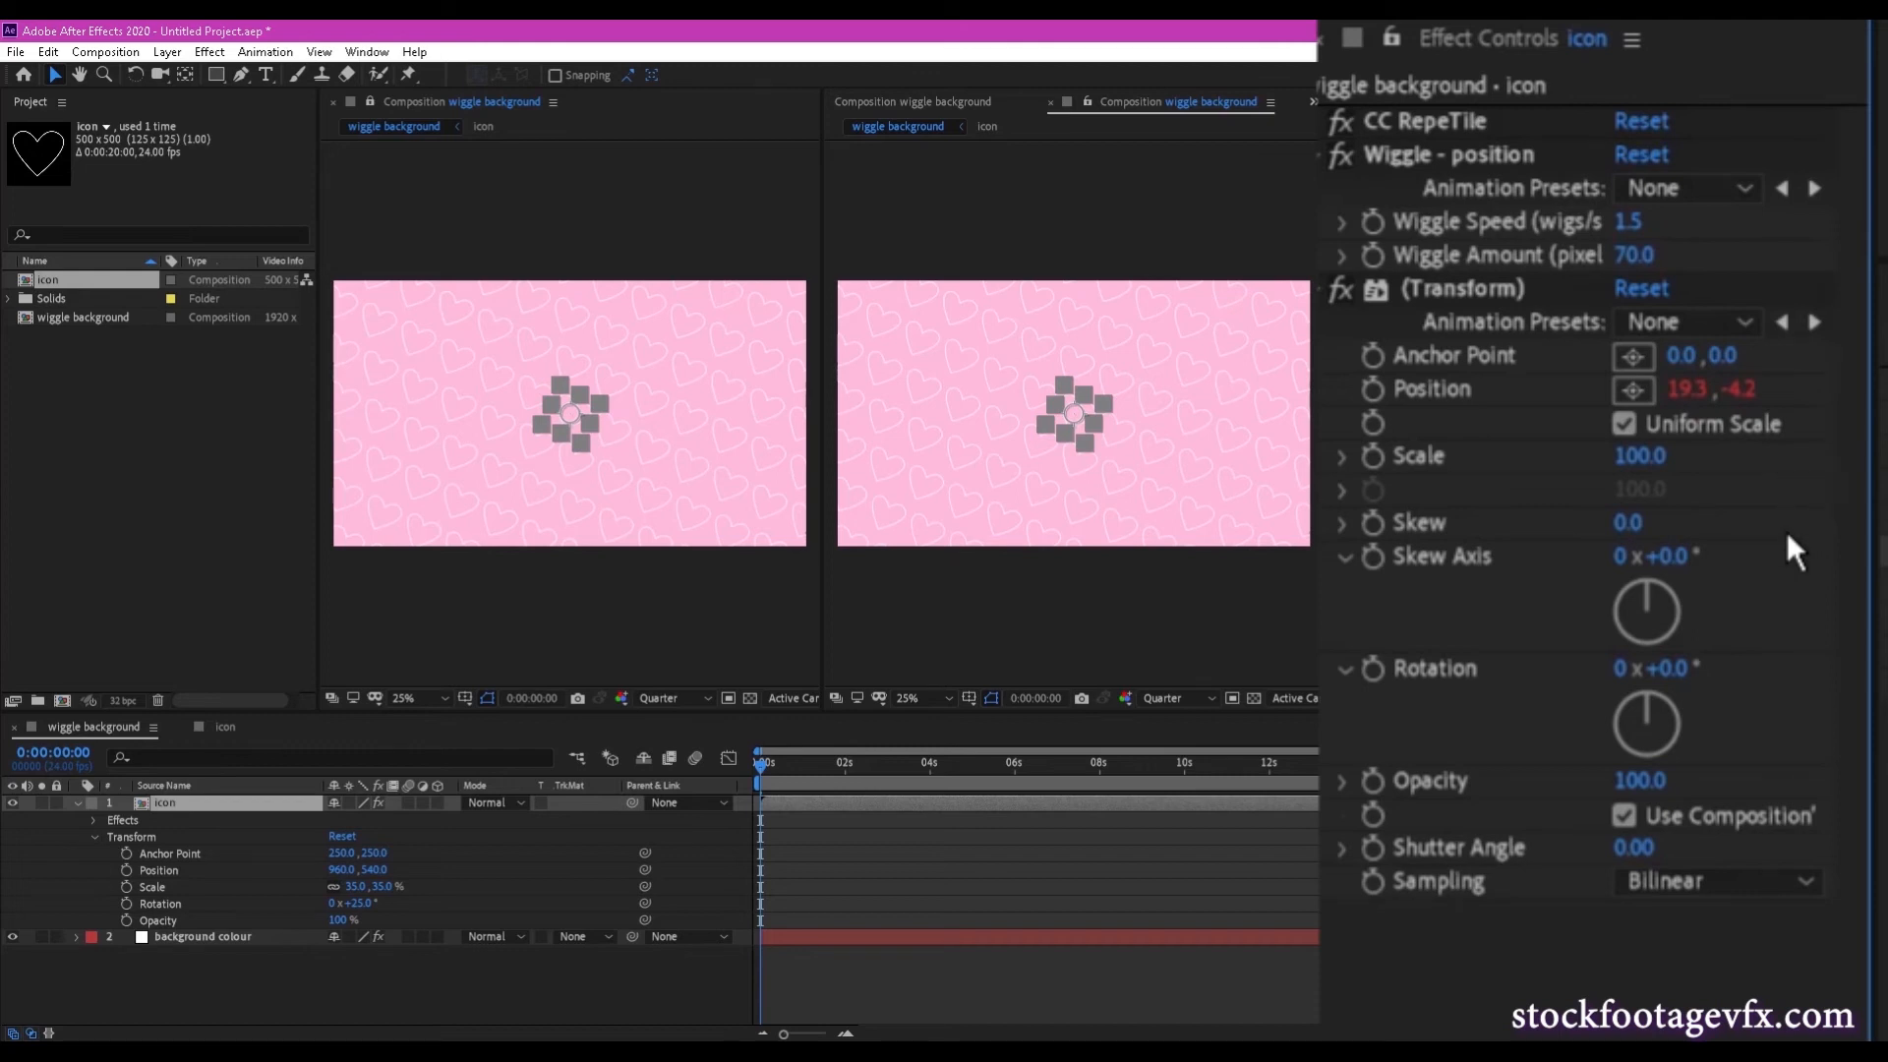
Set the rotation in the icon layer's wiggle (Transform) effect to 3°.
left_click(1693, 675)
type("3")
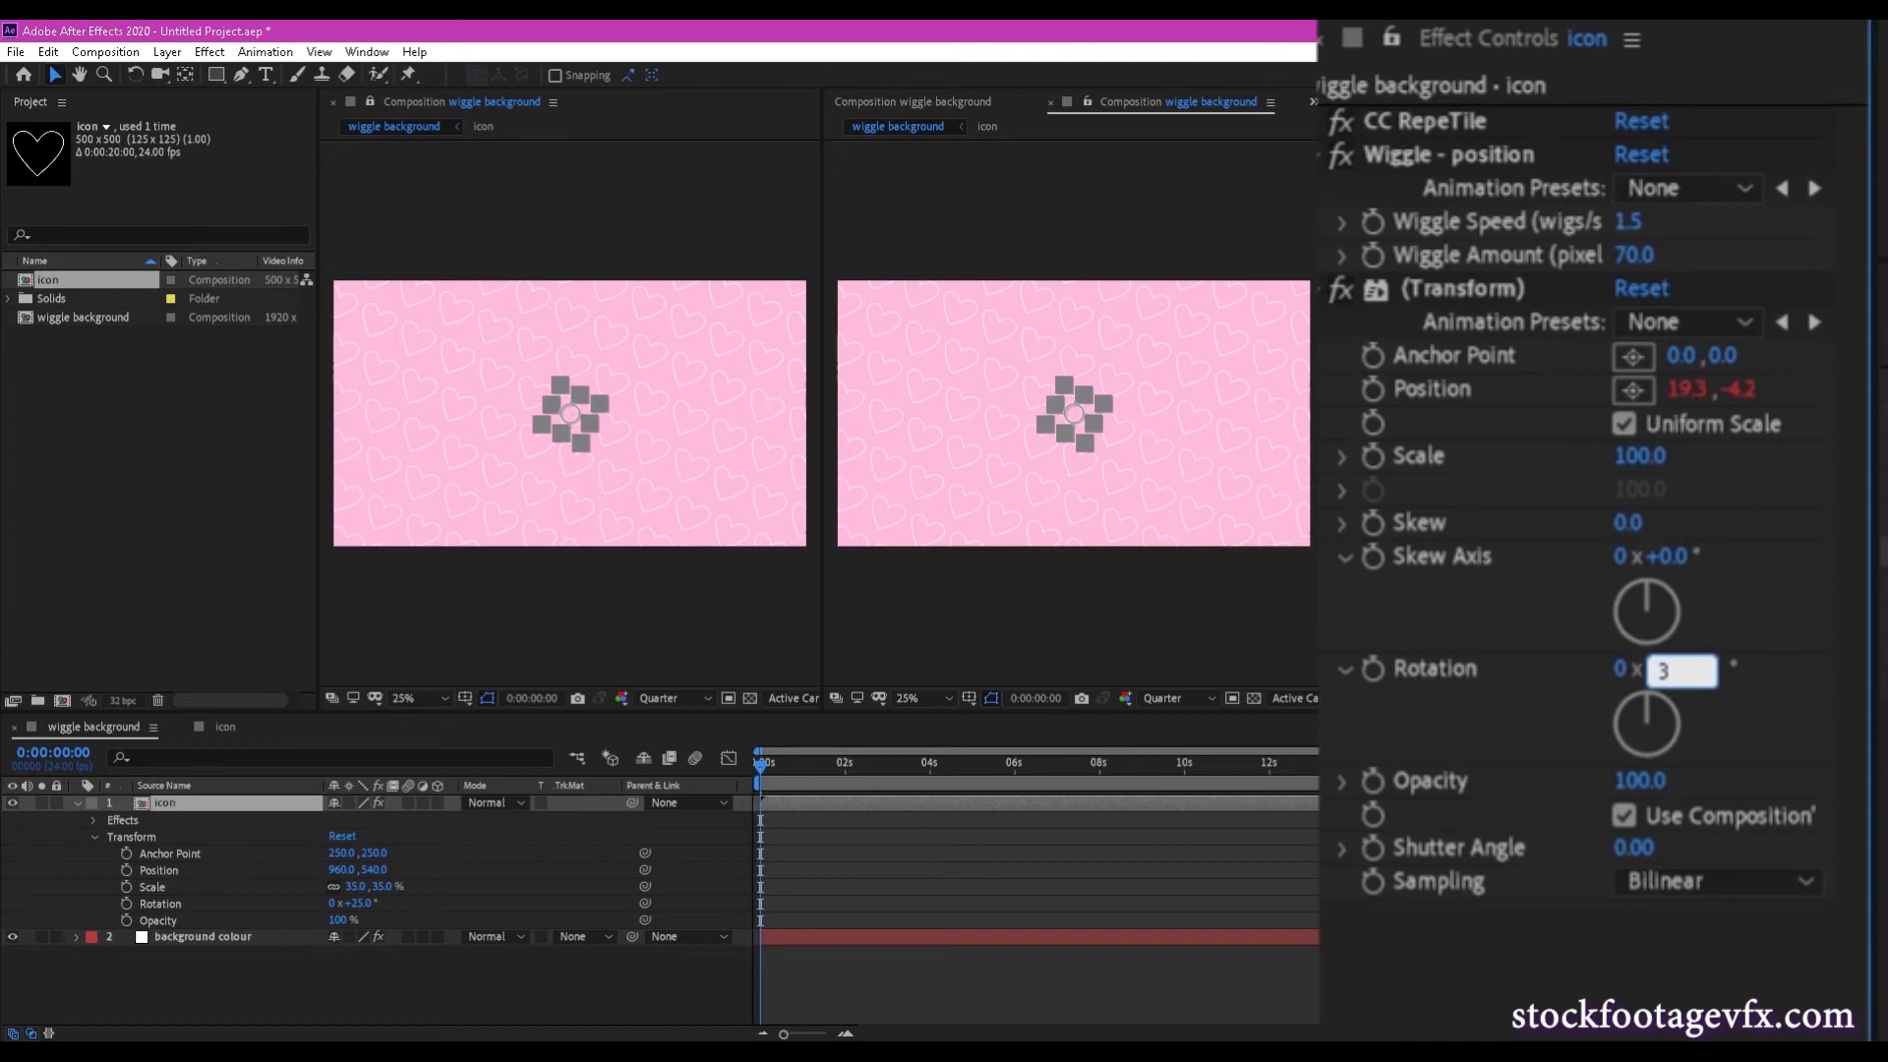
key("Return")
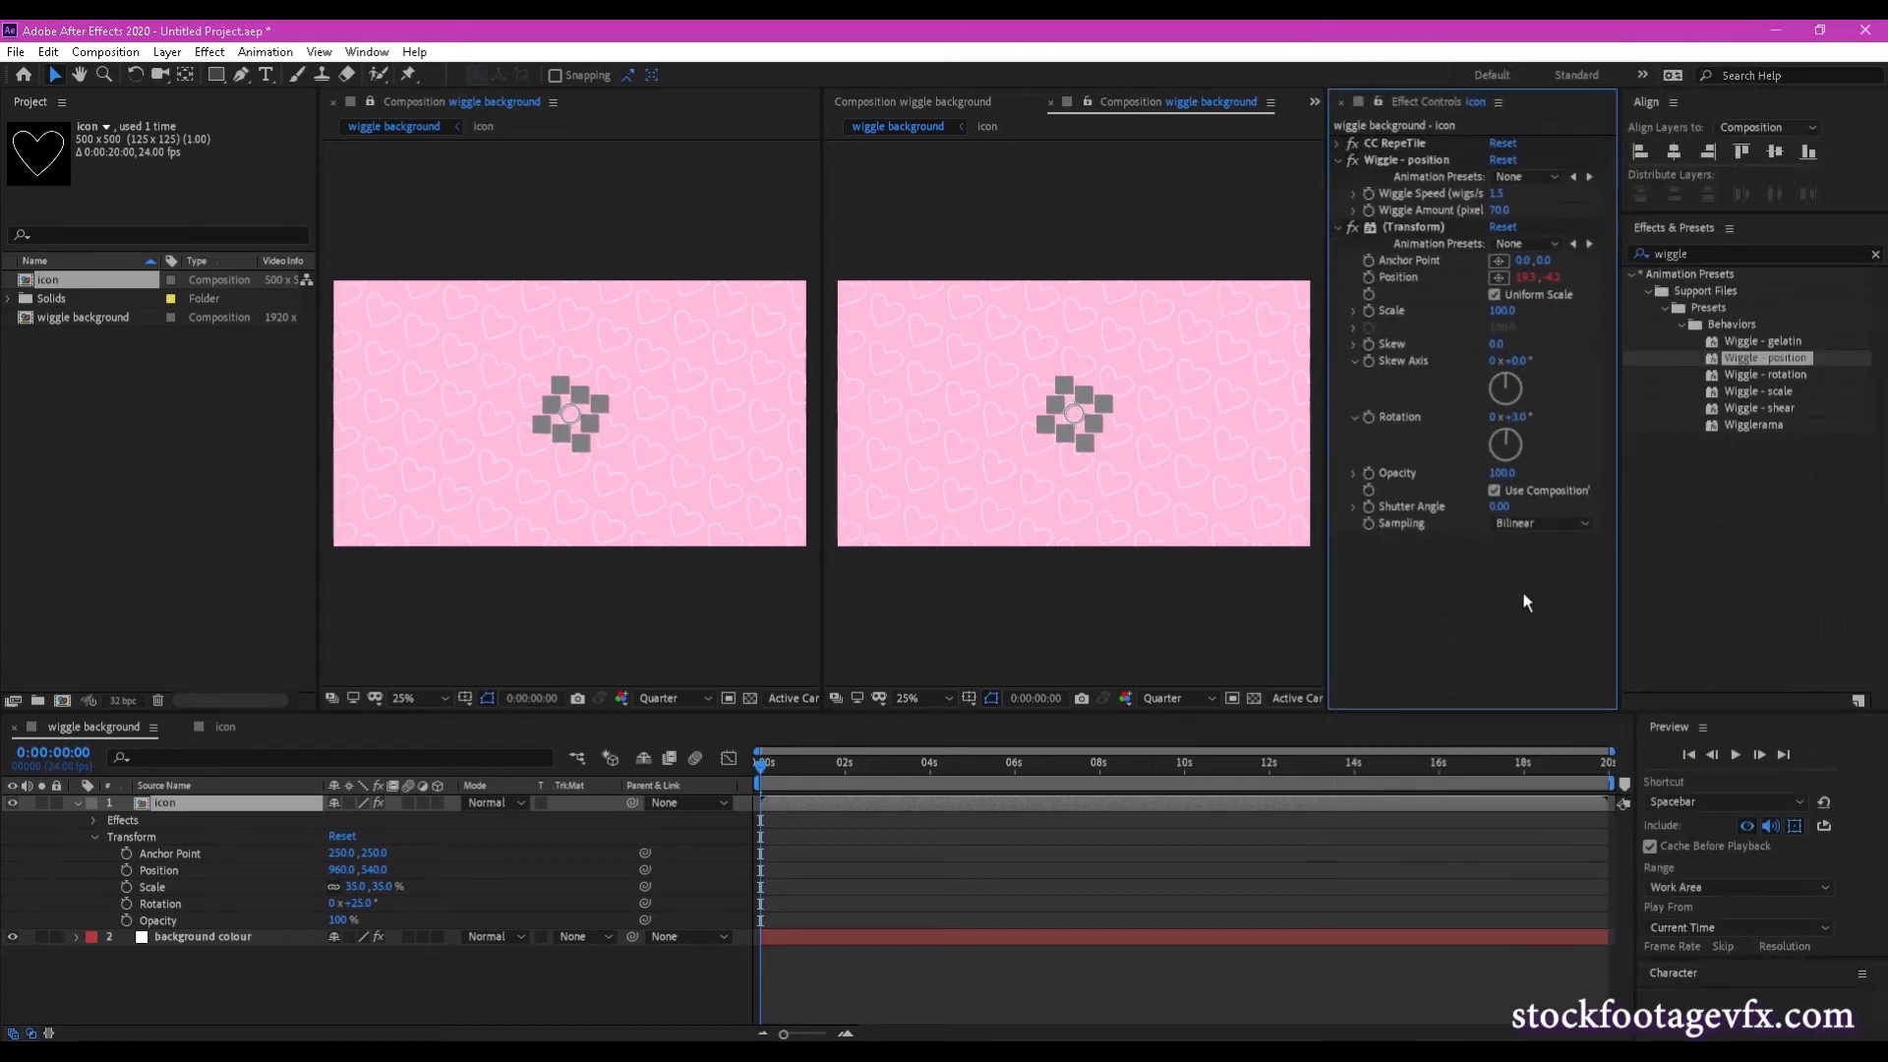
Search the effects for "fill" and apply the Fill effect to the icon layer.
left_click(1605, 445)
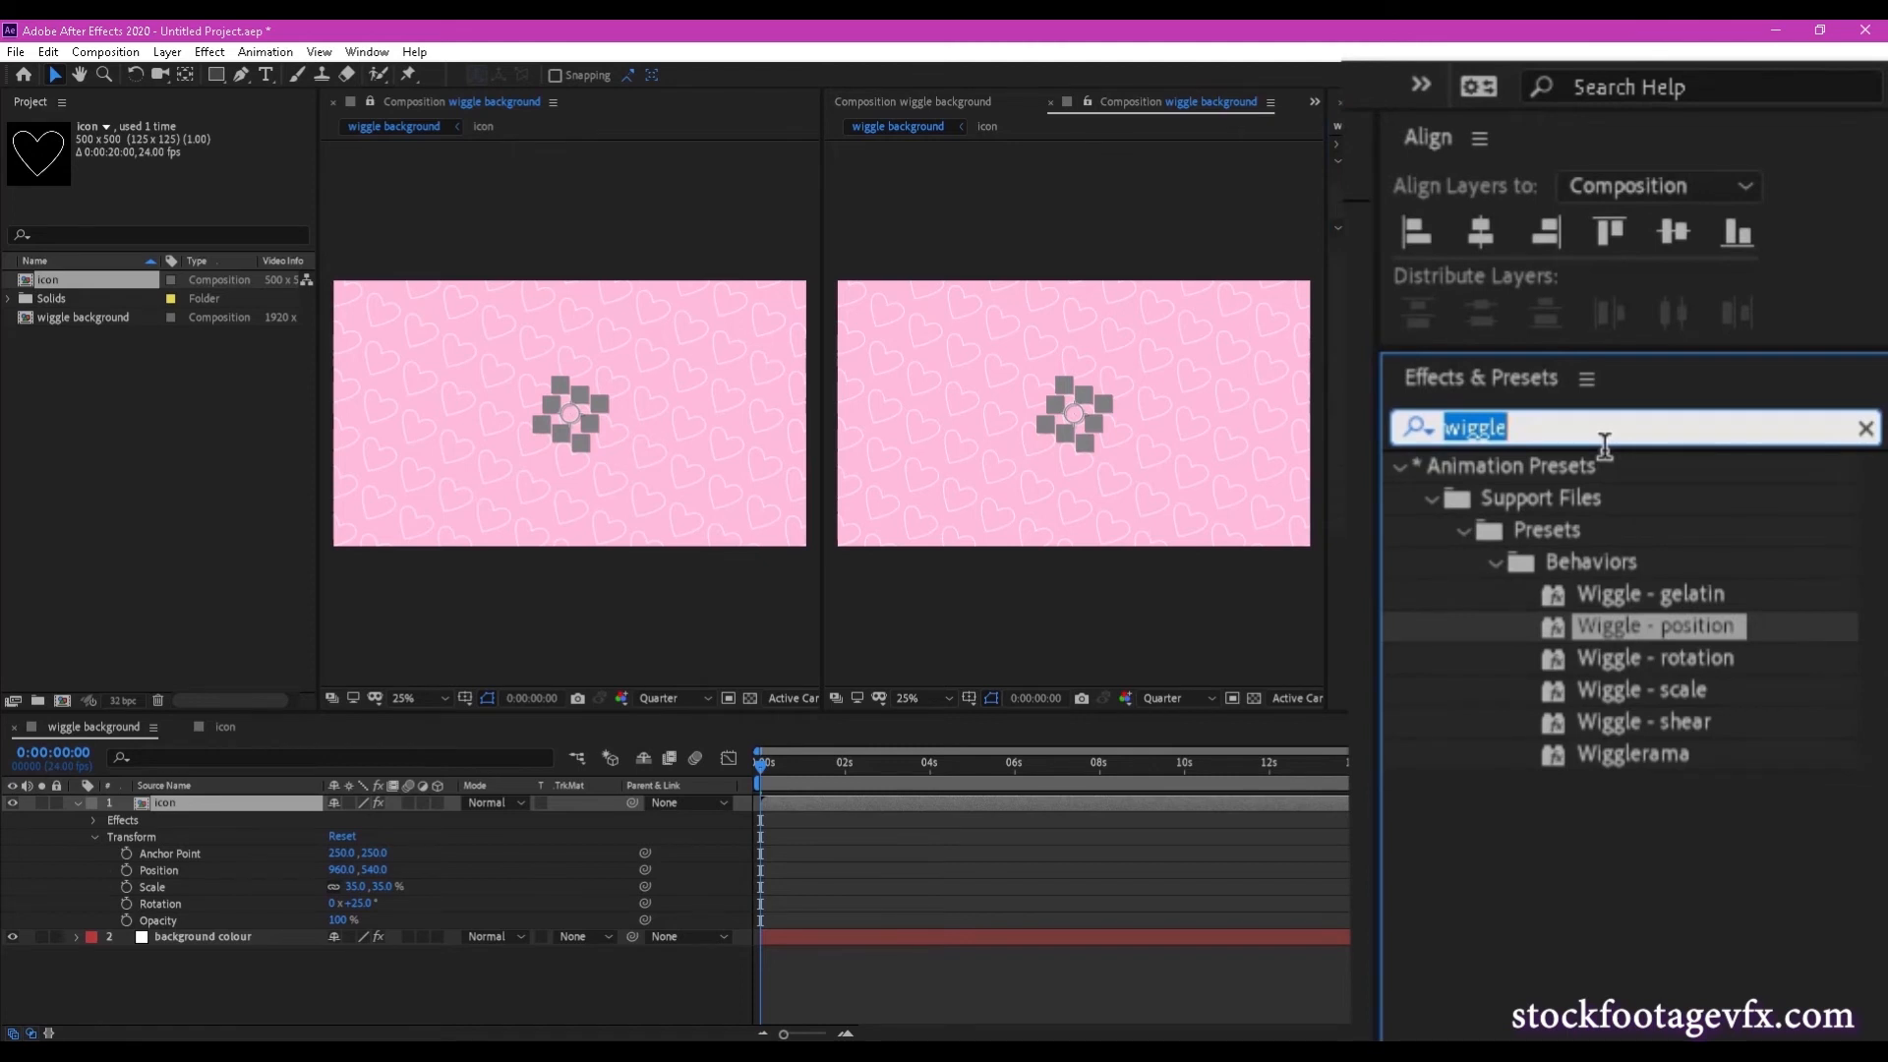
type("fill")
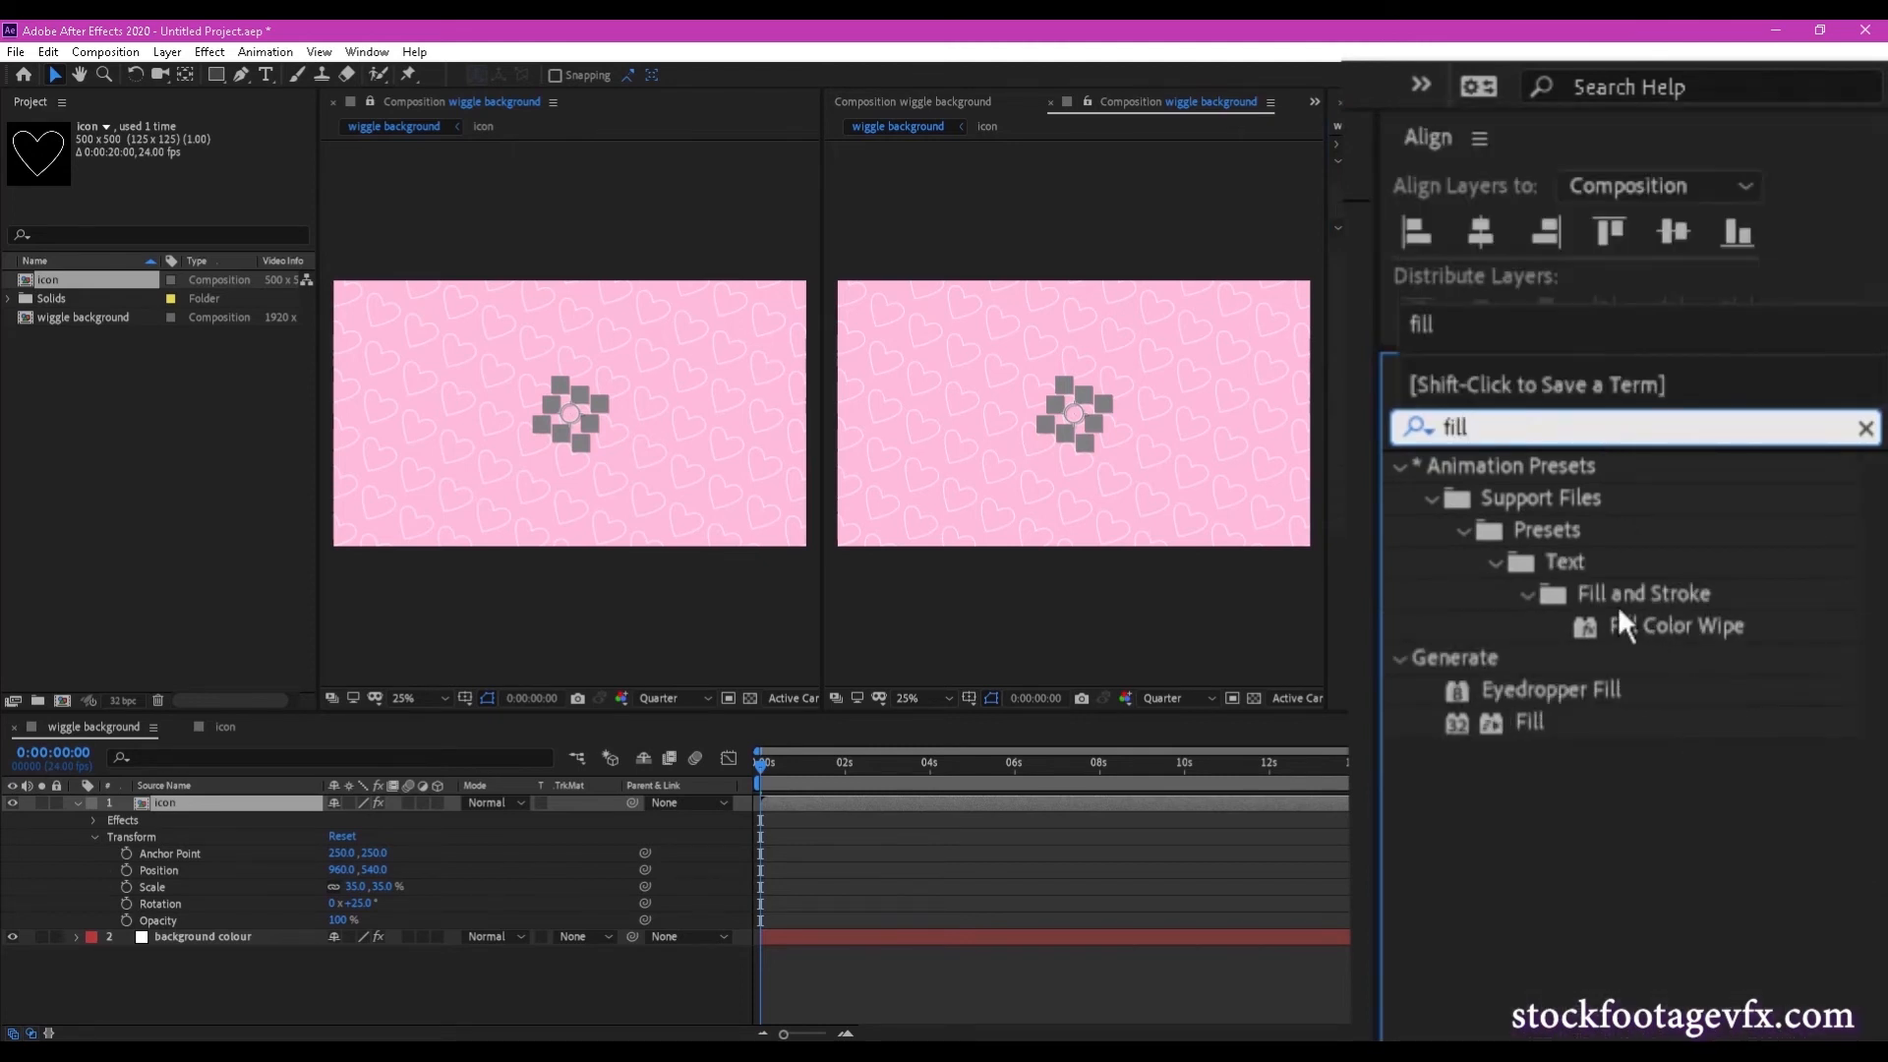
left_click_drag(1571, 735, 298, 804)
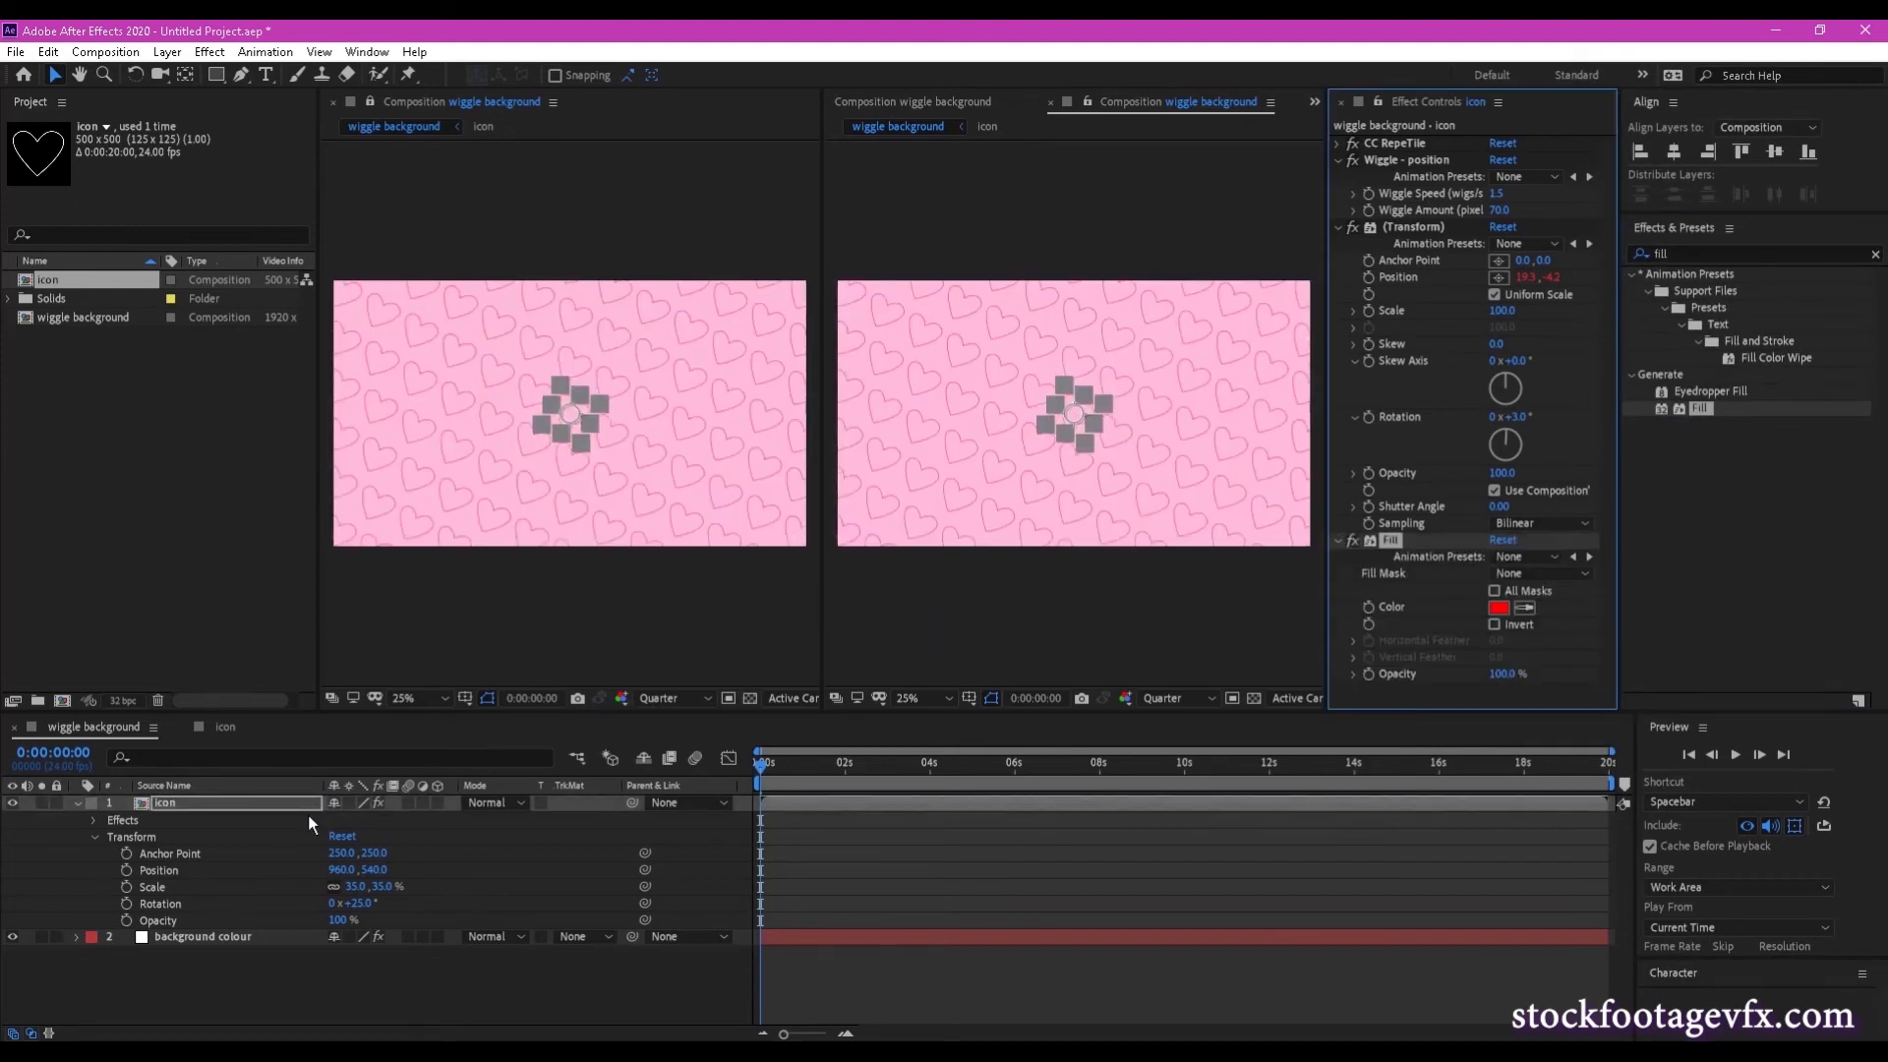
Change the icon layer's Fill colour to a pale pink with RGB 255, 234, 244.
left_click(1339, 228)
left_click(1298, 207)
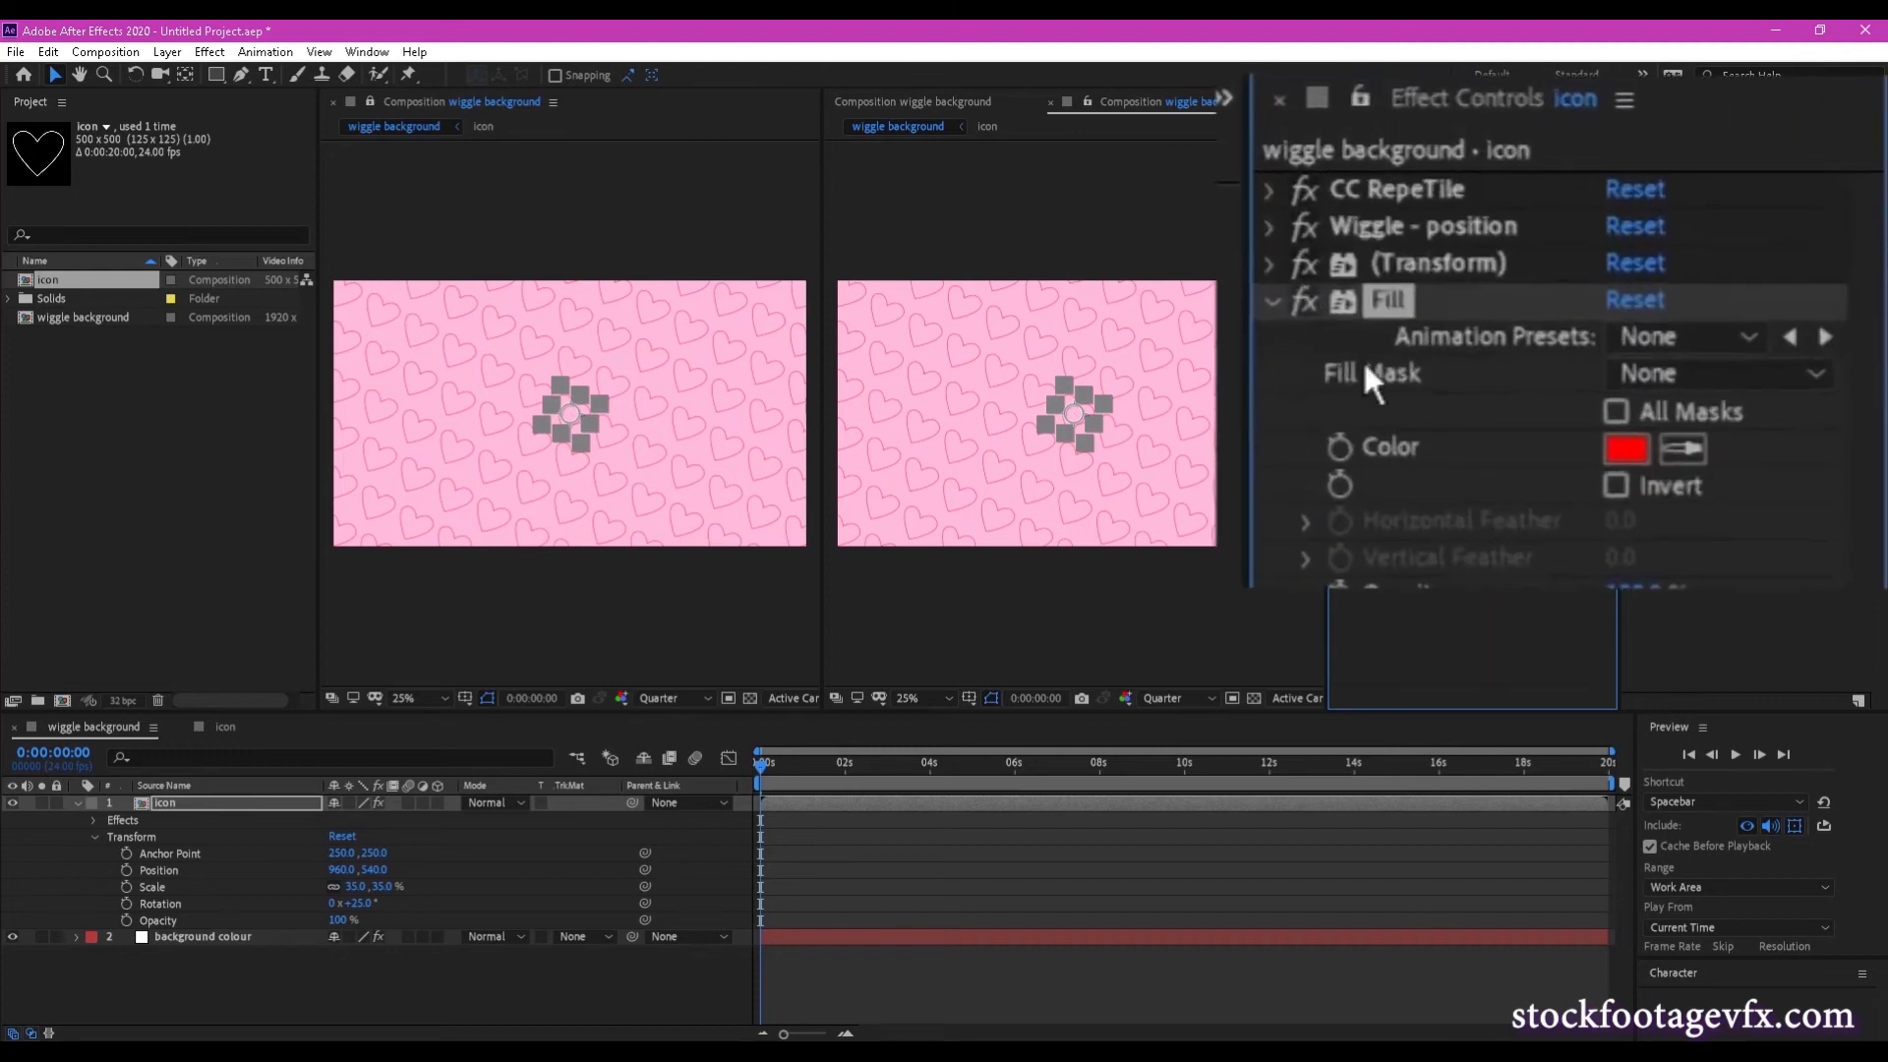
left_click(1644, 453)
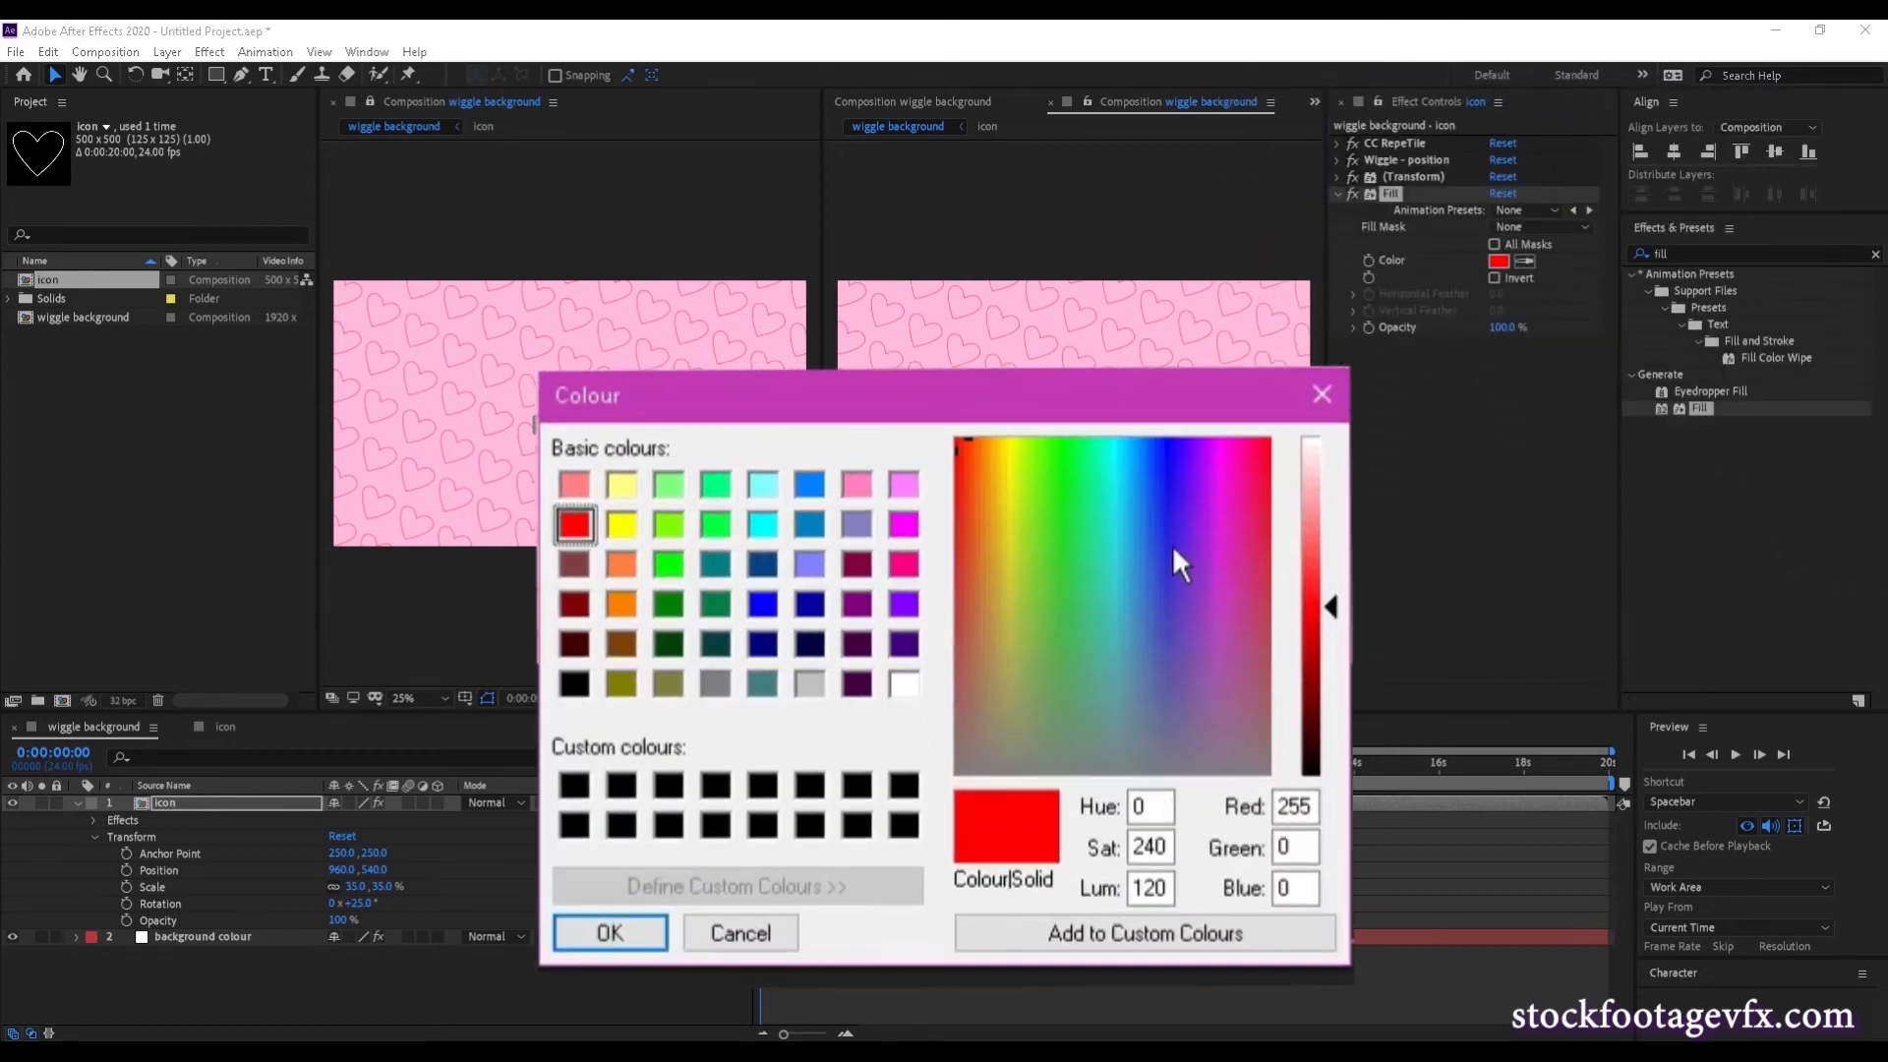
left_click(856, 484)
left_click_drag(1333, 522, 1340, 453)
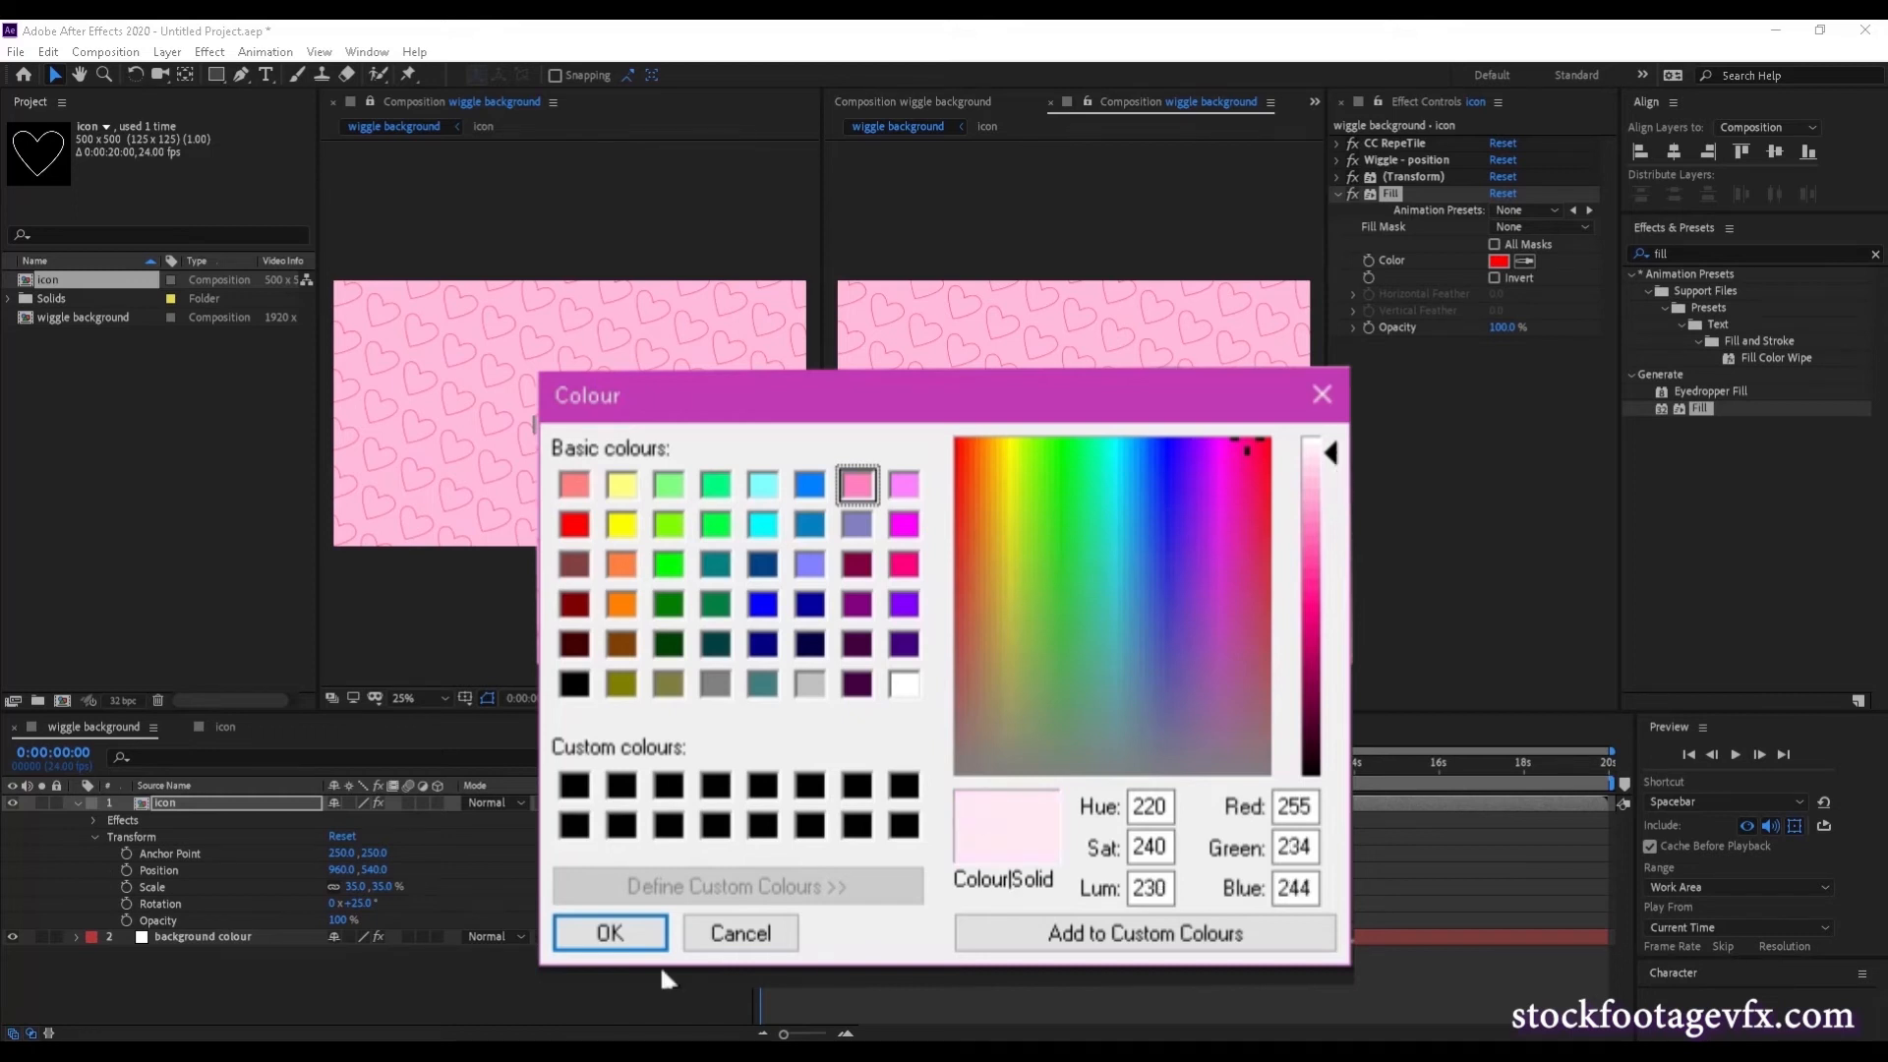
left_click(639, 939)
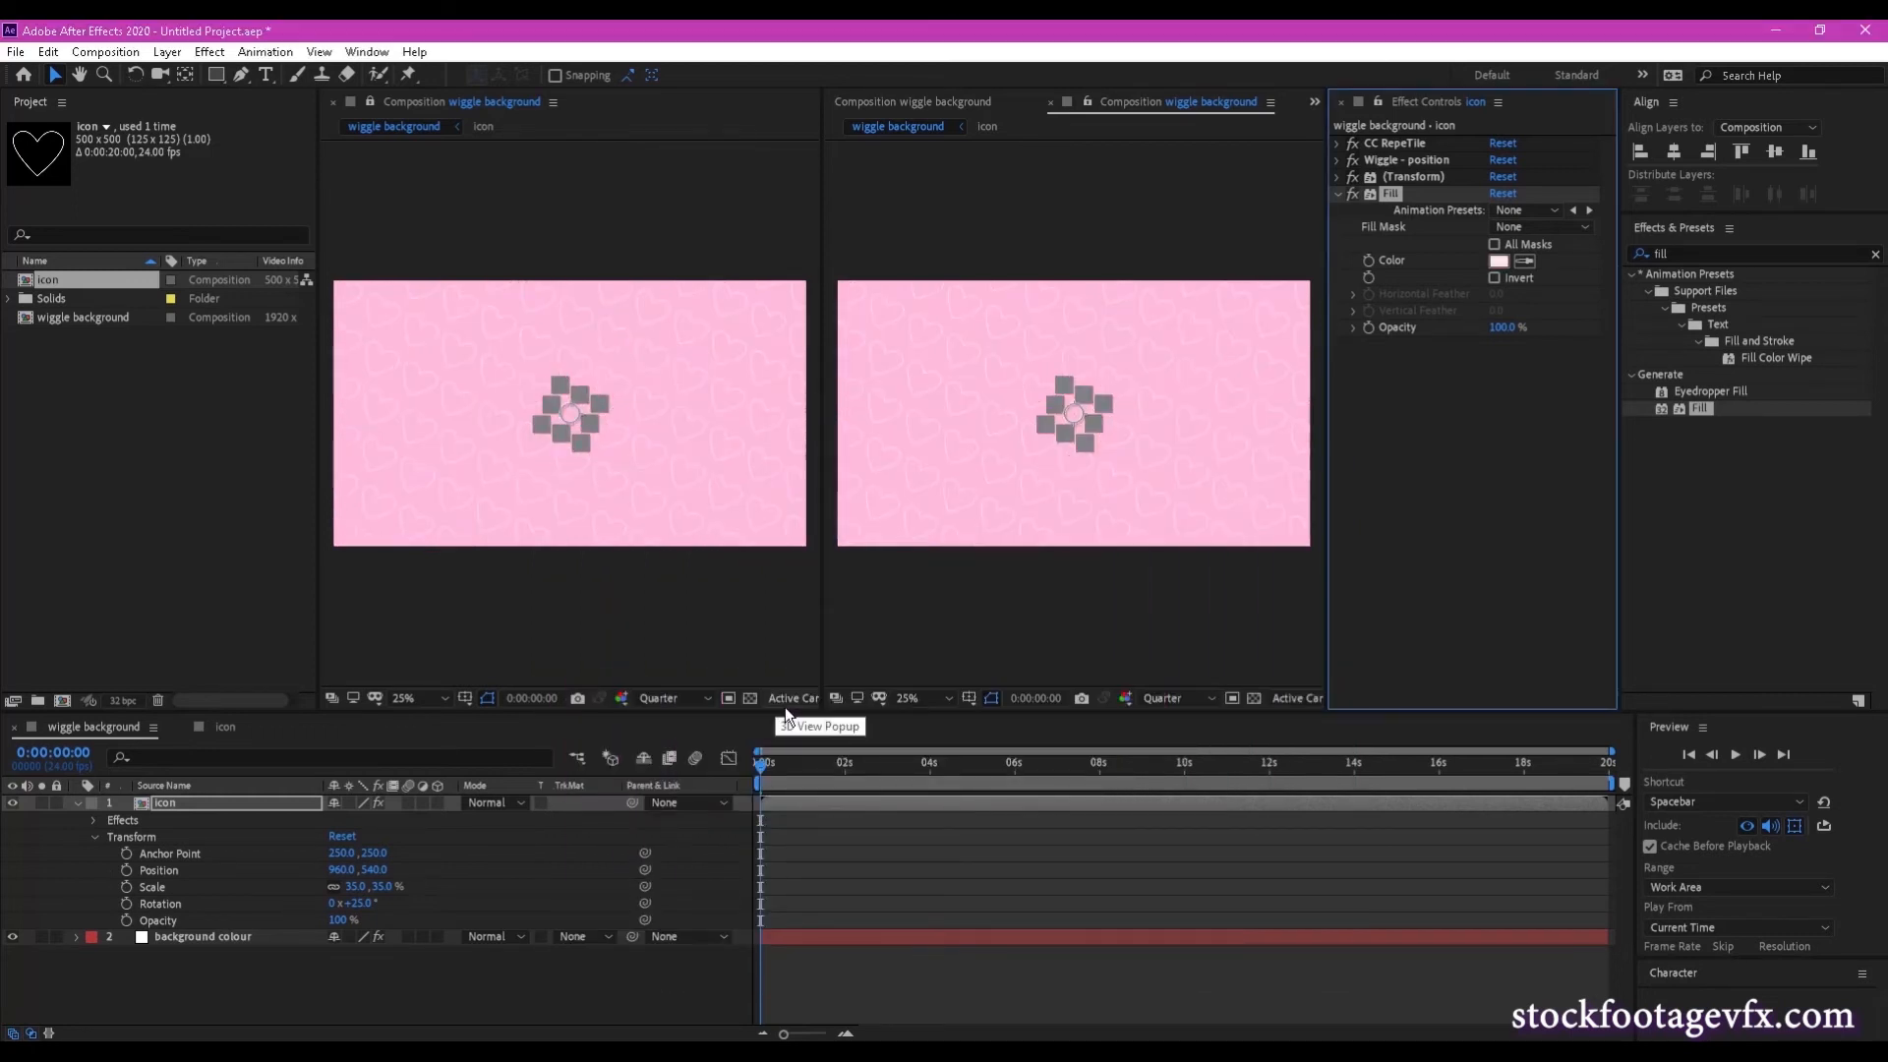
Add a Drop Shadow layer style to the icon layer and expand its settings.
left_click(302, 809)
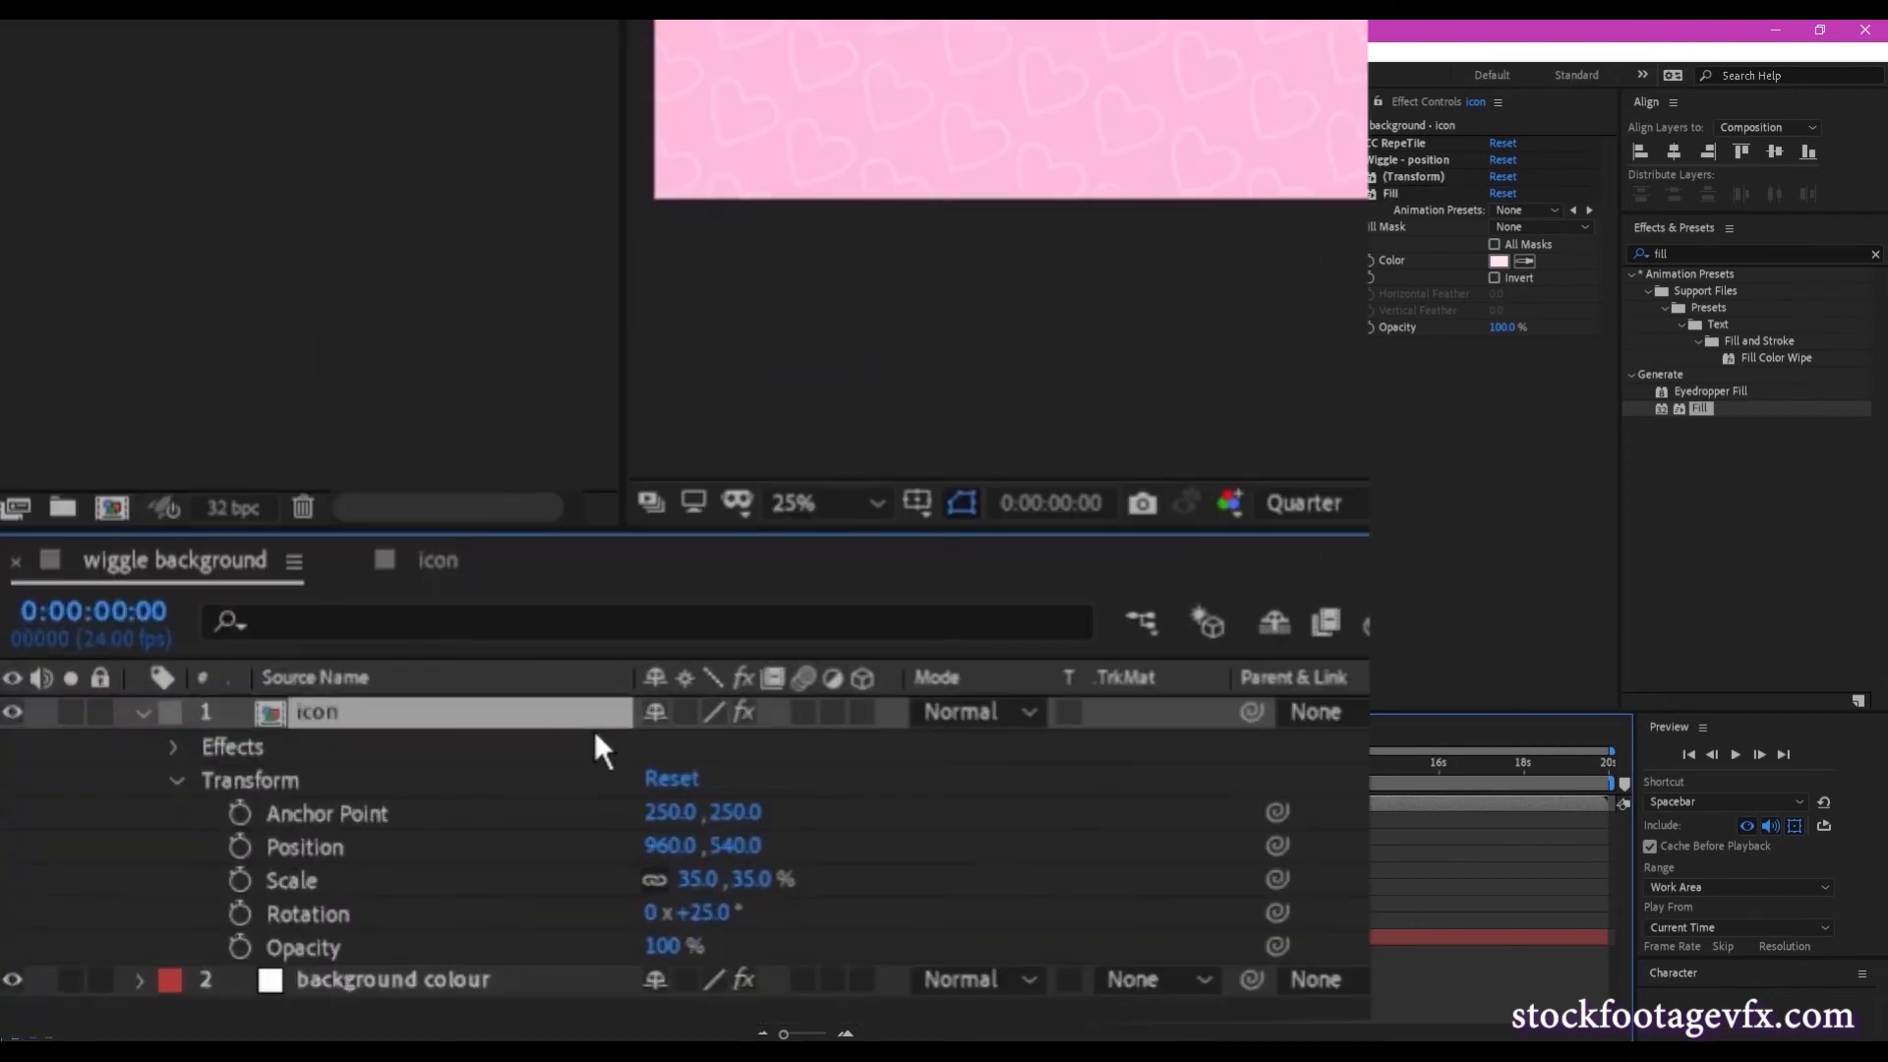
right_click(594, 730)
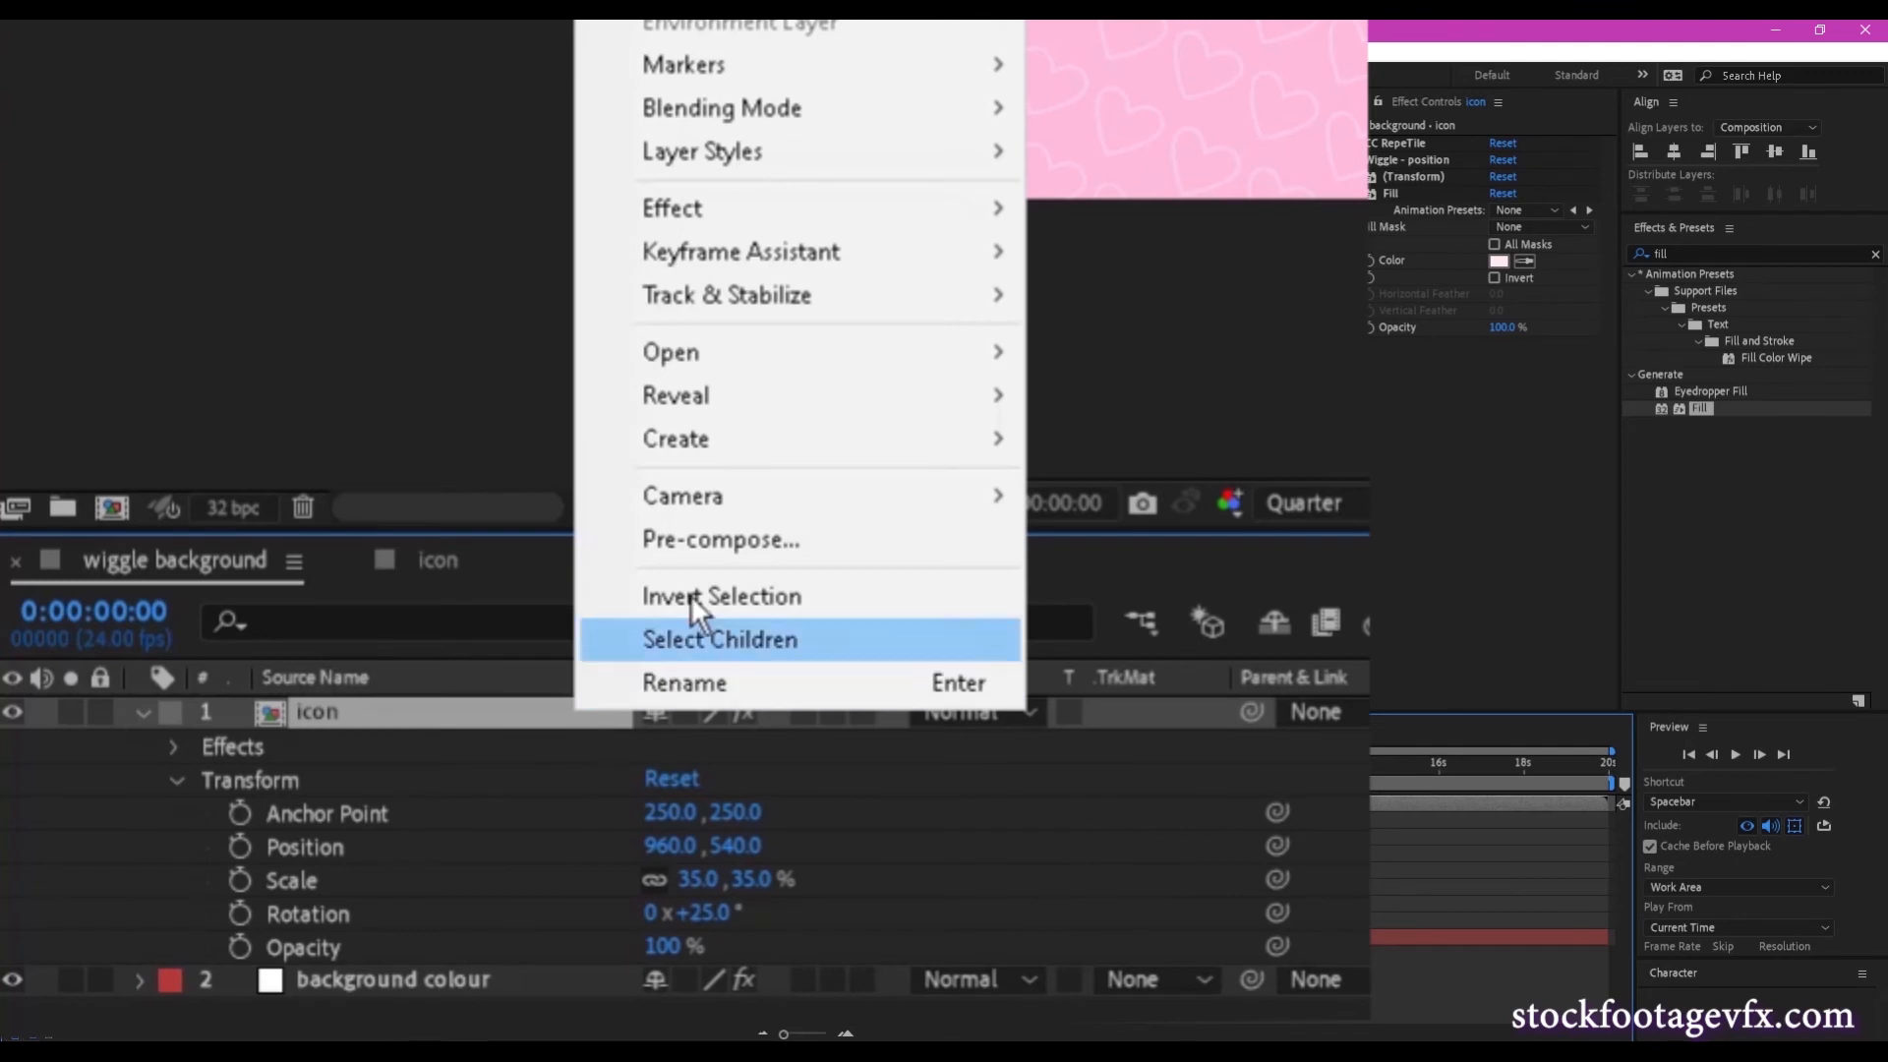
mouse_move(824, 187)
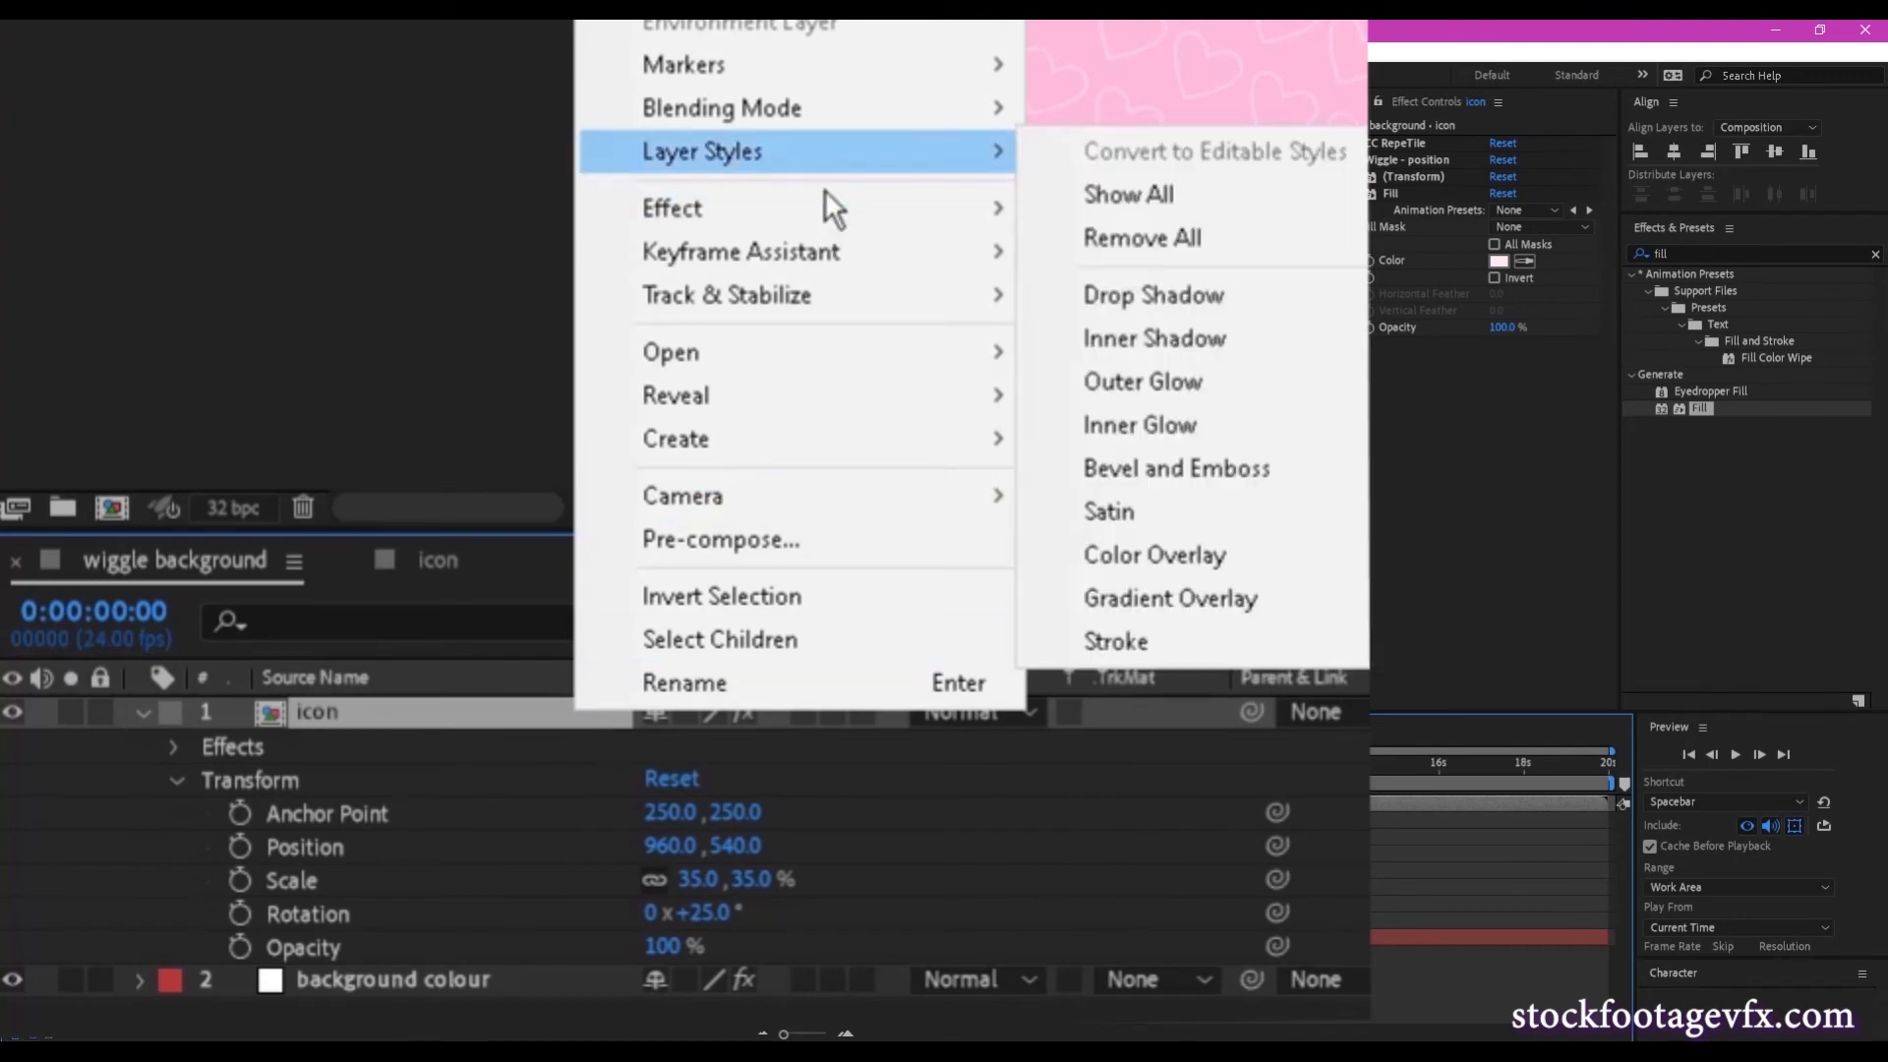
left_click(1192, 300)
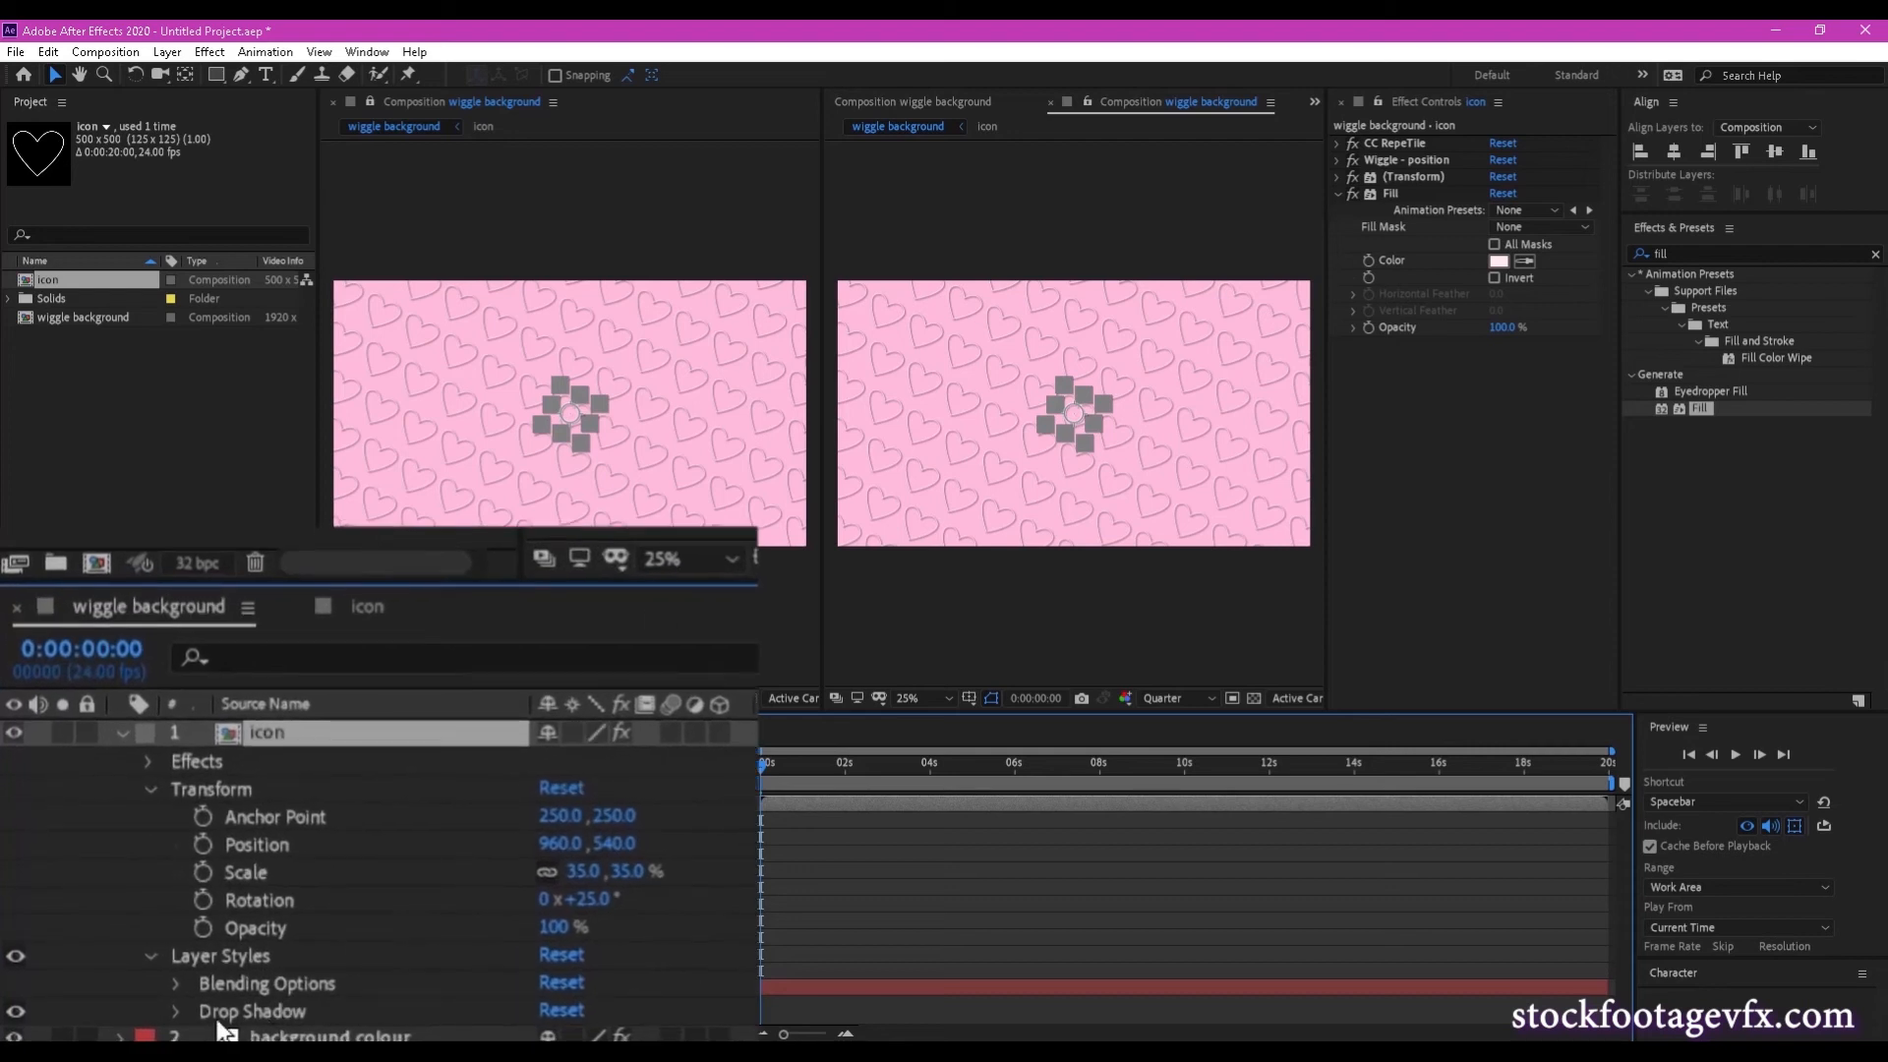
left_click(176, 1011)
scroll(194, 1033, "down", 3)
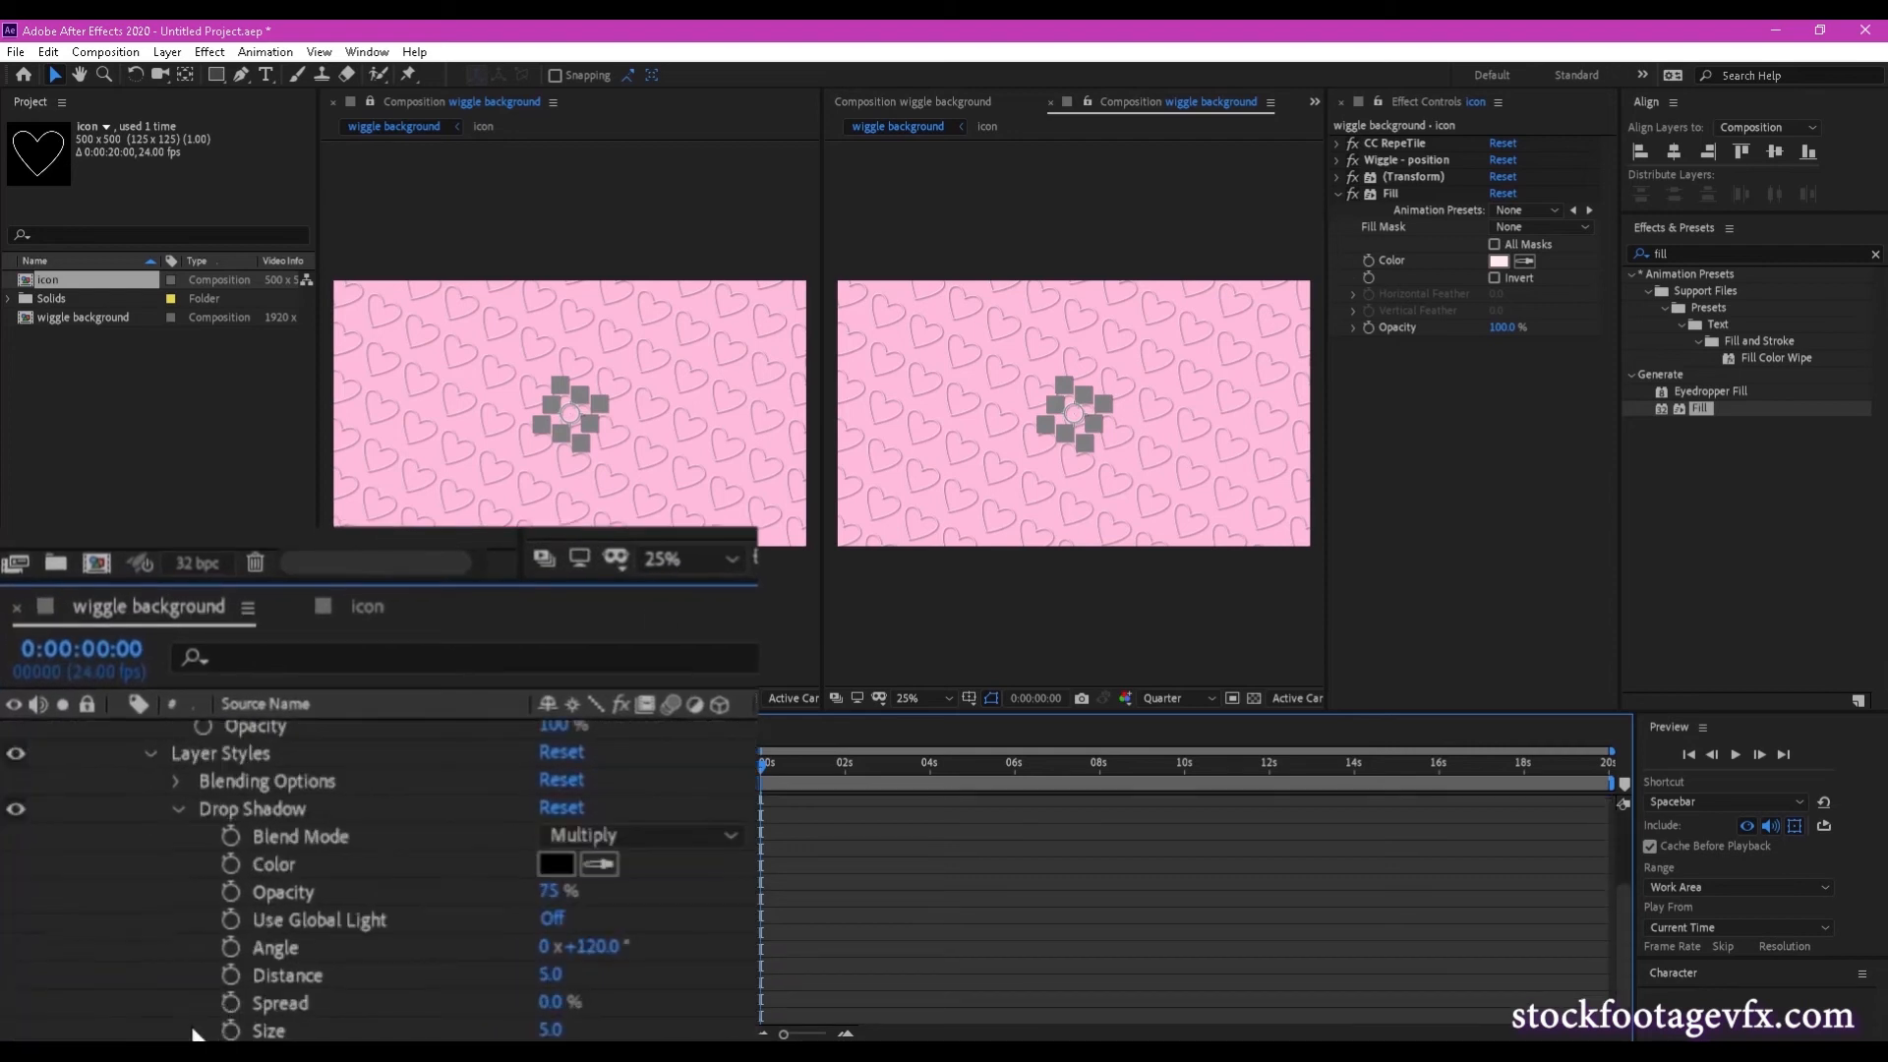
Set the icon layer's Drop Shadow colour to a strong pink with RGB 255, 83, 169.
left_click(557, 866)
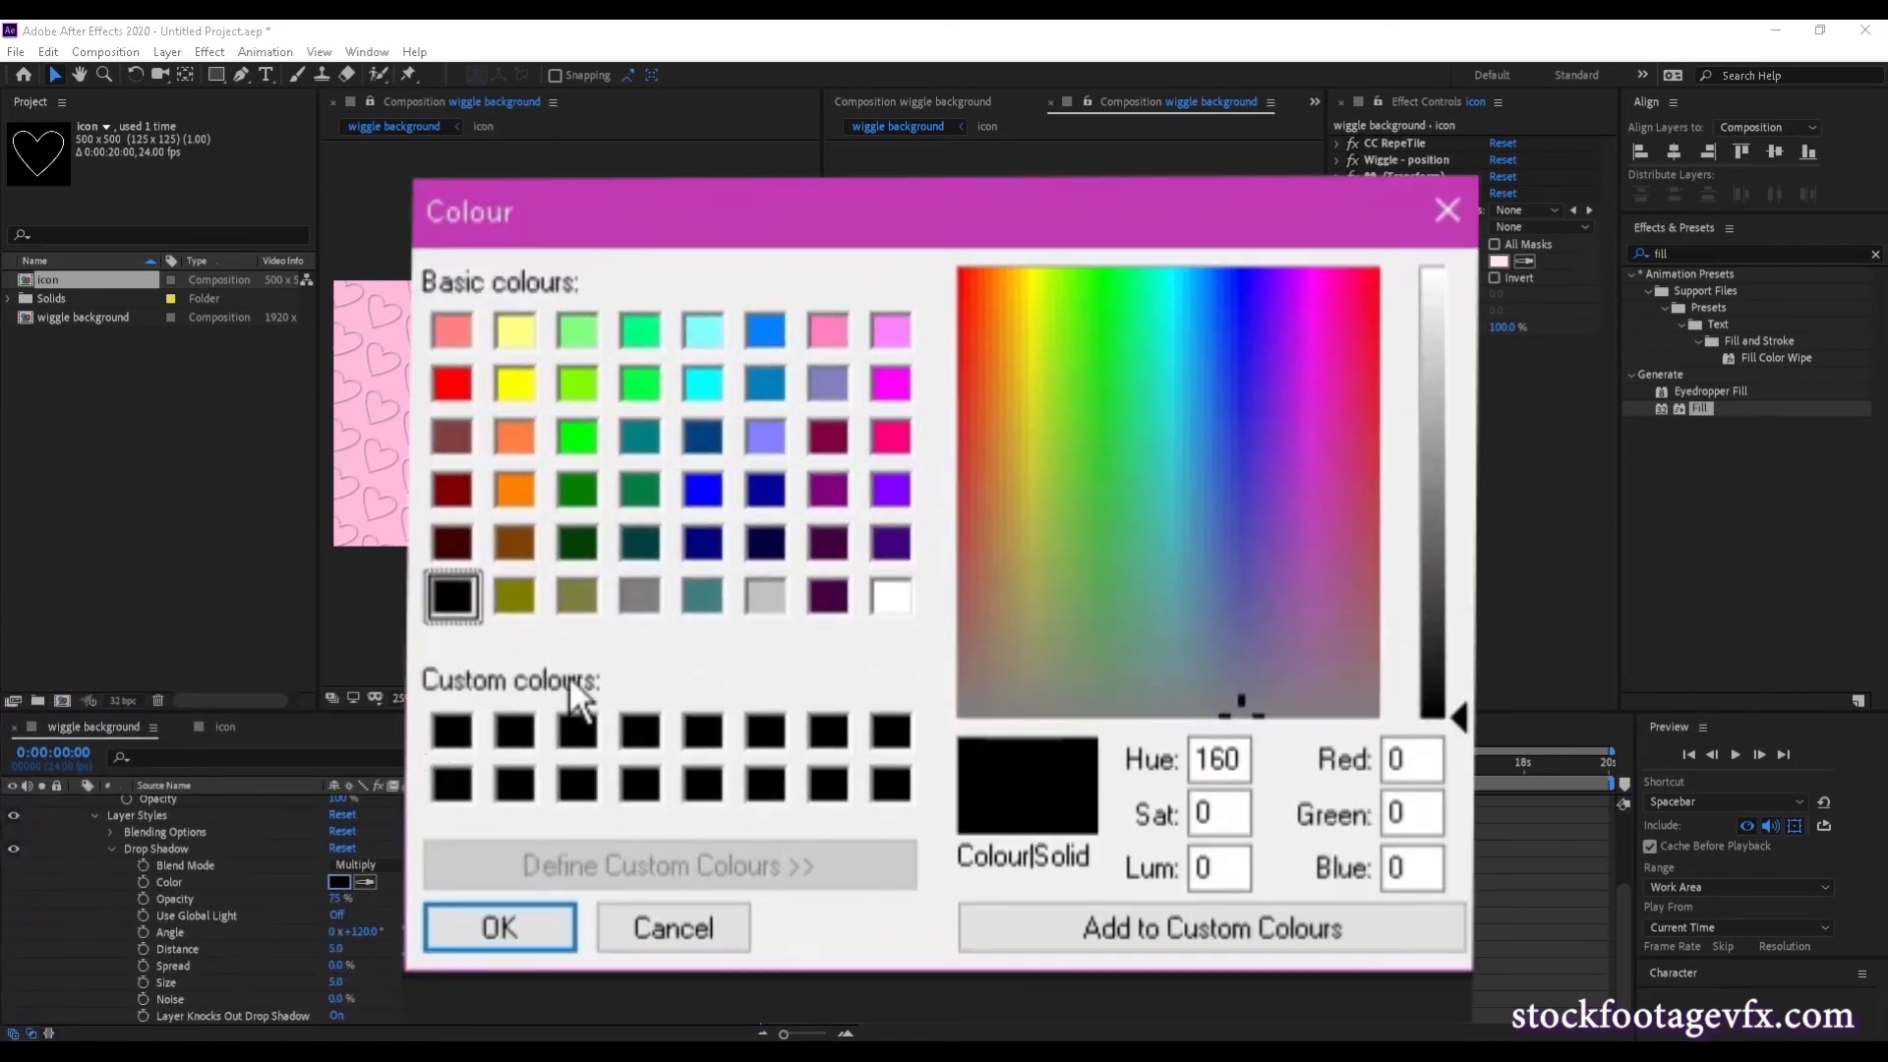
left_click(831, 335)
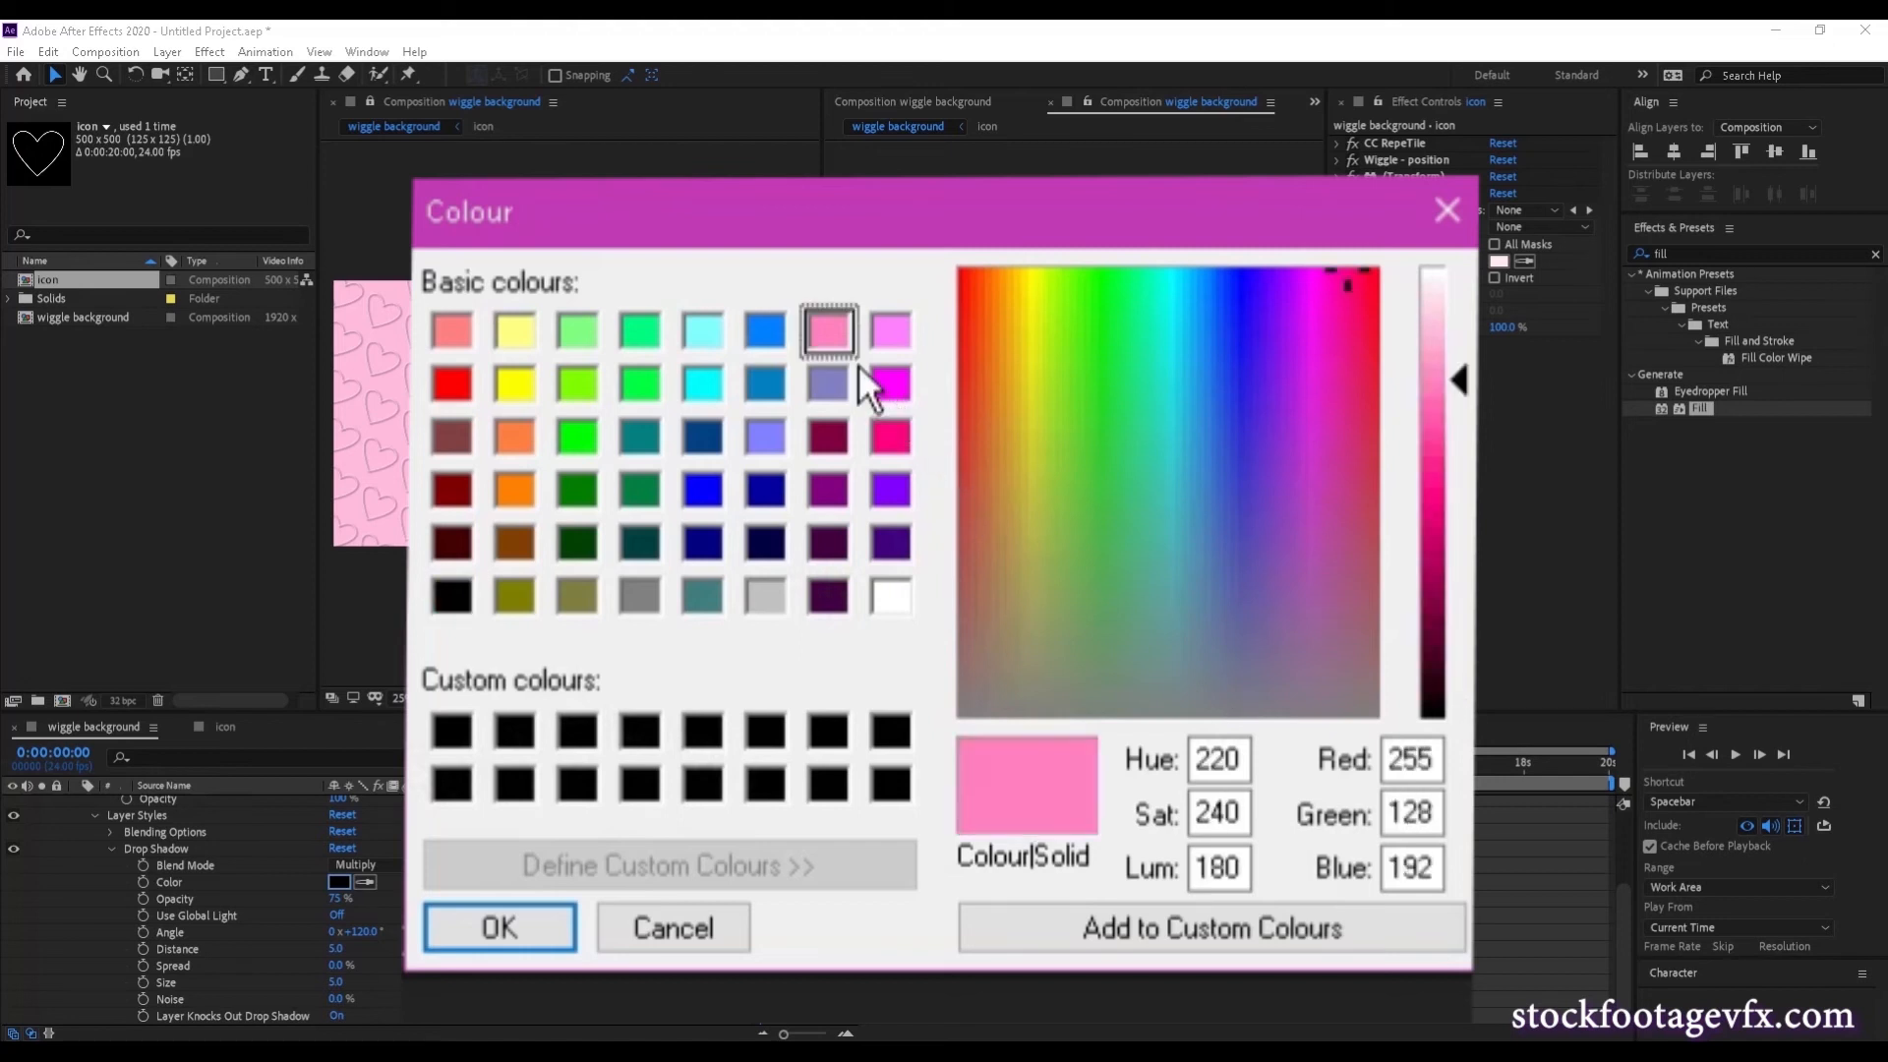
left_click_drag(1459, 381, 1459, 421)
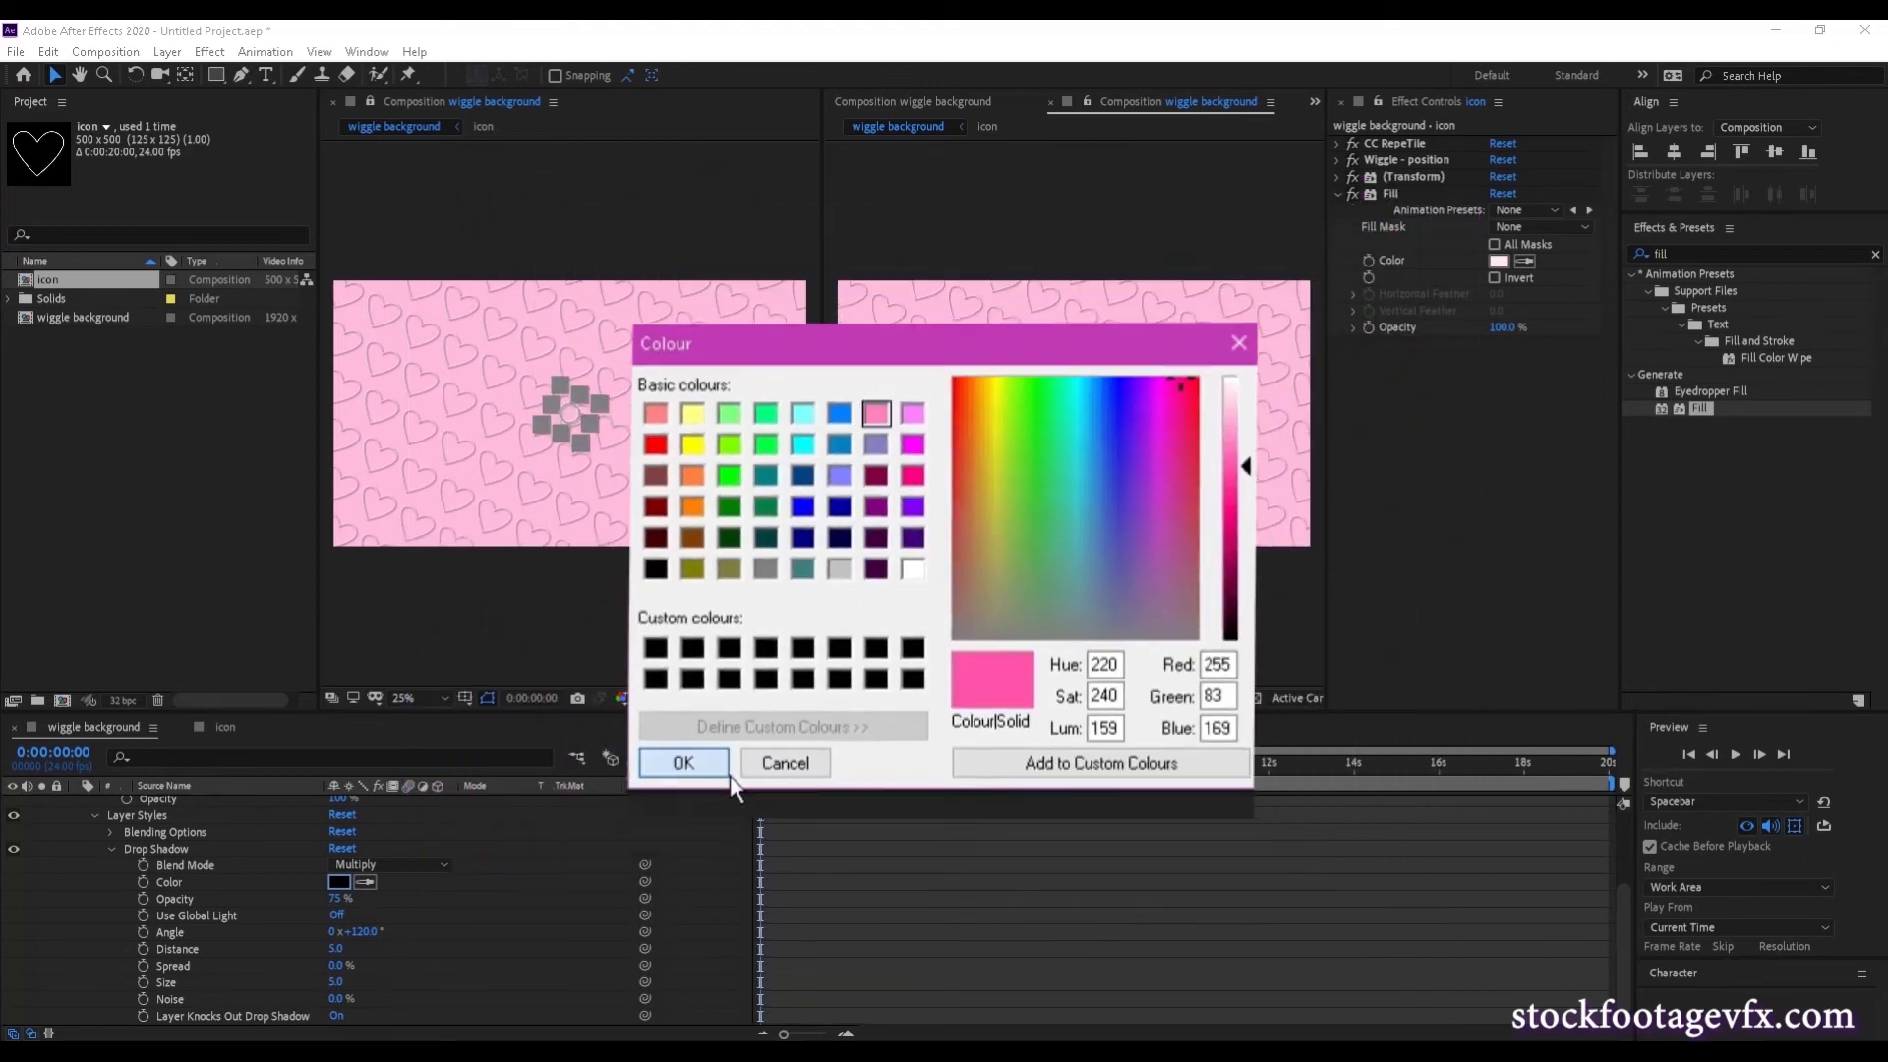
left_click(678, 765)
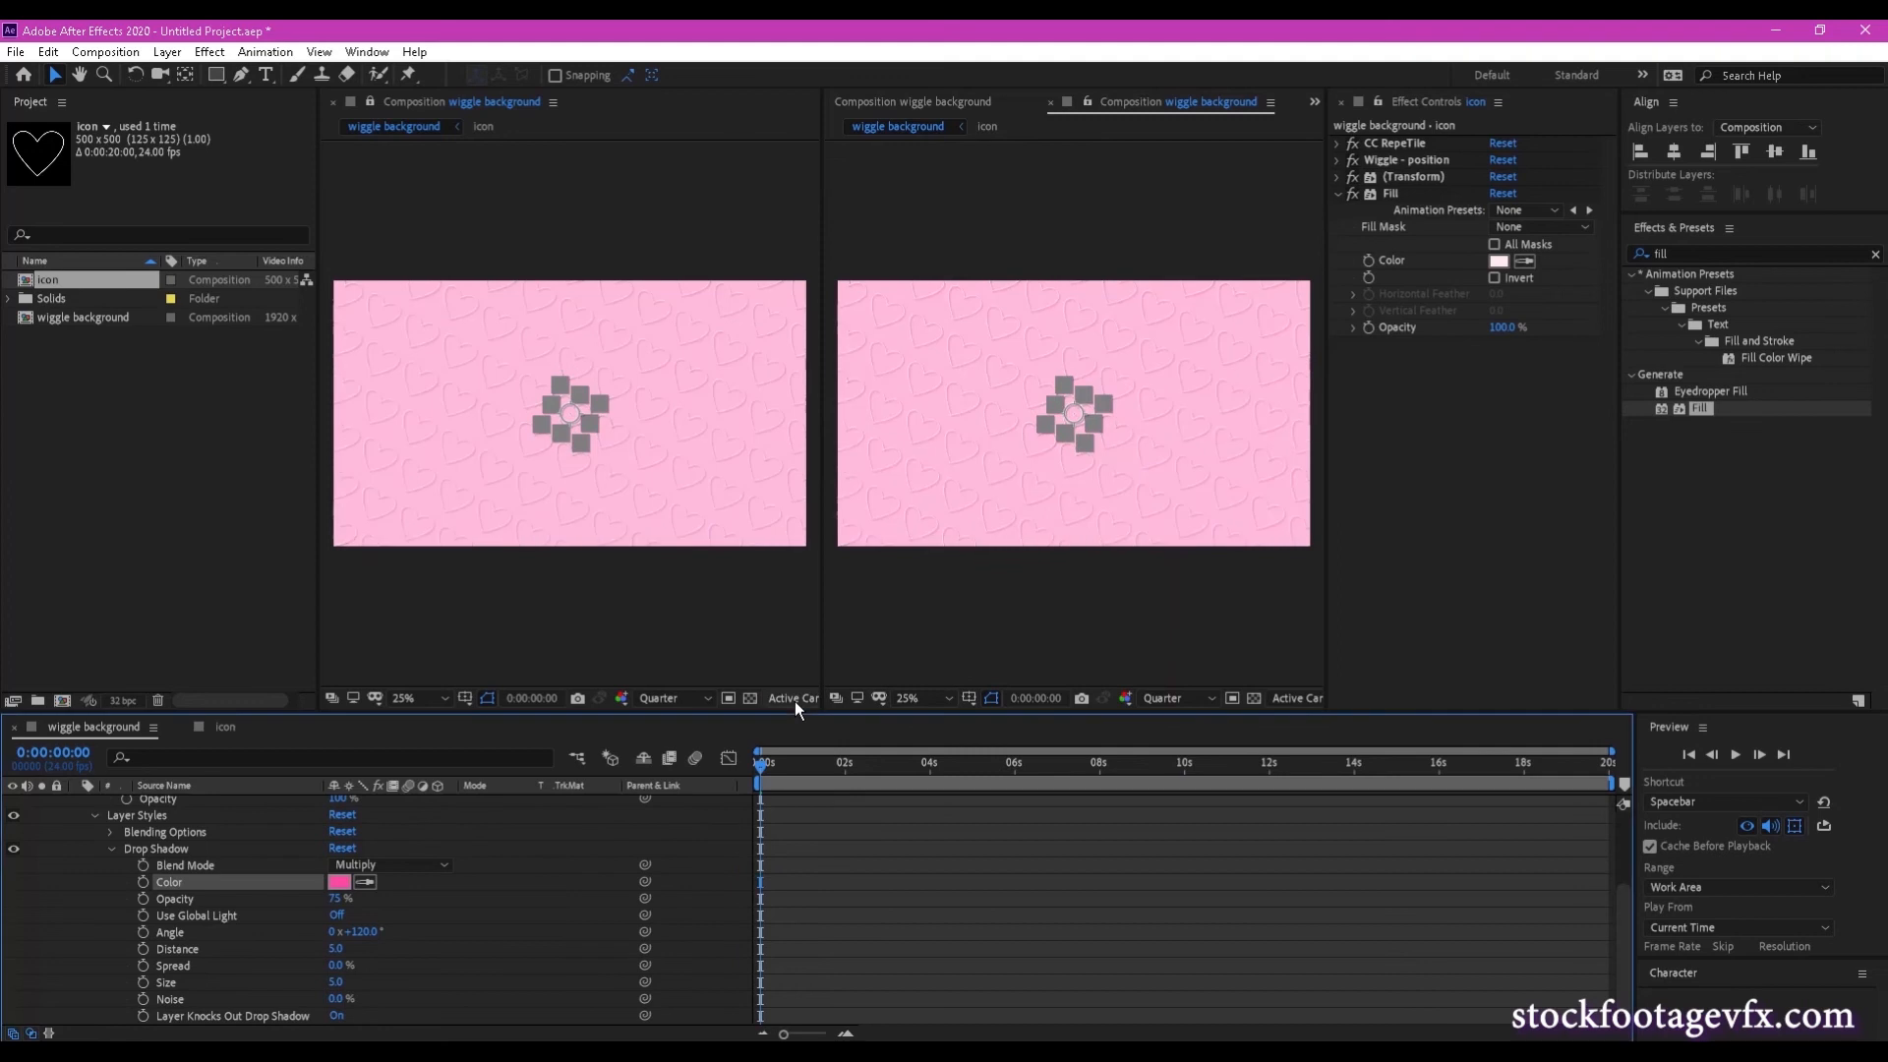
Preview the wiggling heart animation, including at full-screen size, and collapse the icon layer's properties.
key("space")
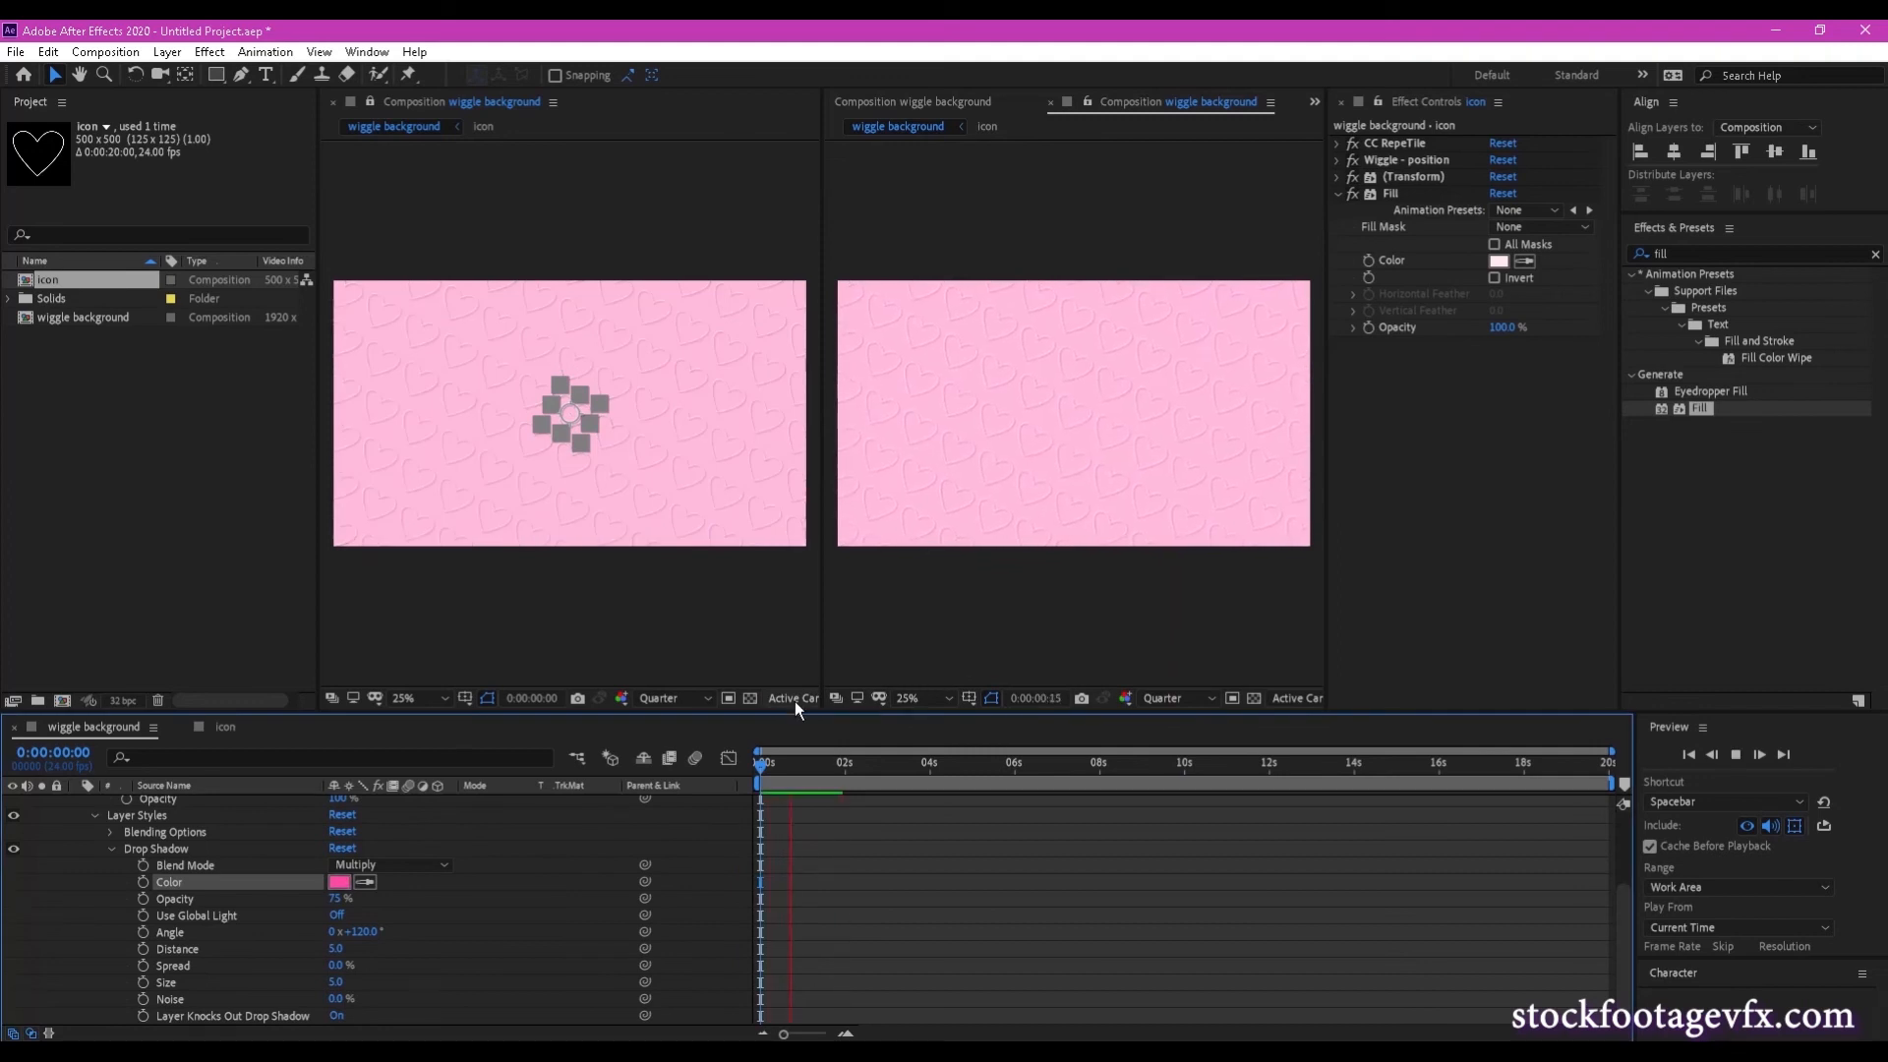
key("space")
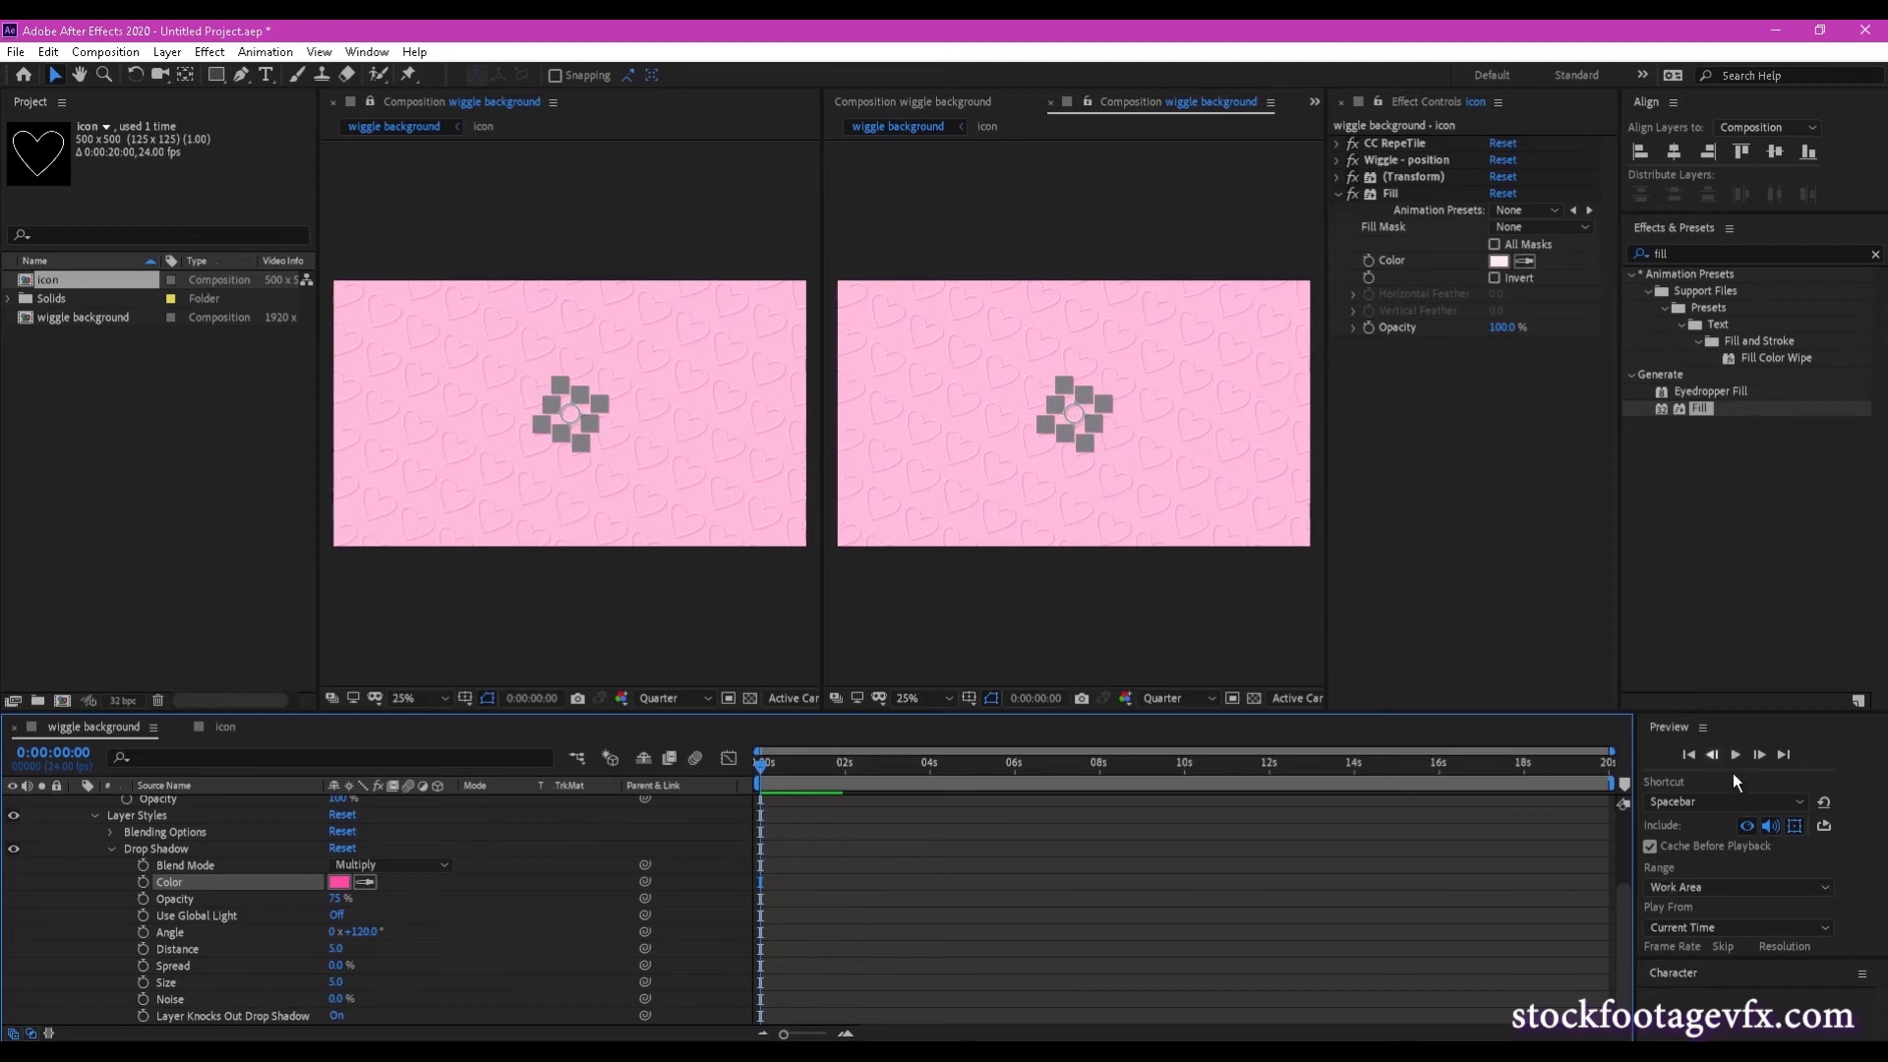
key("space")
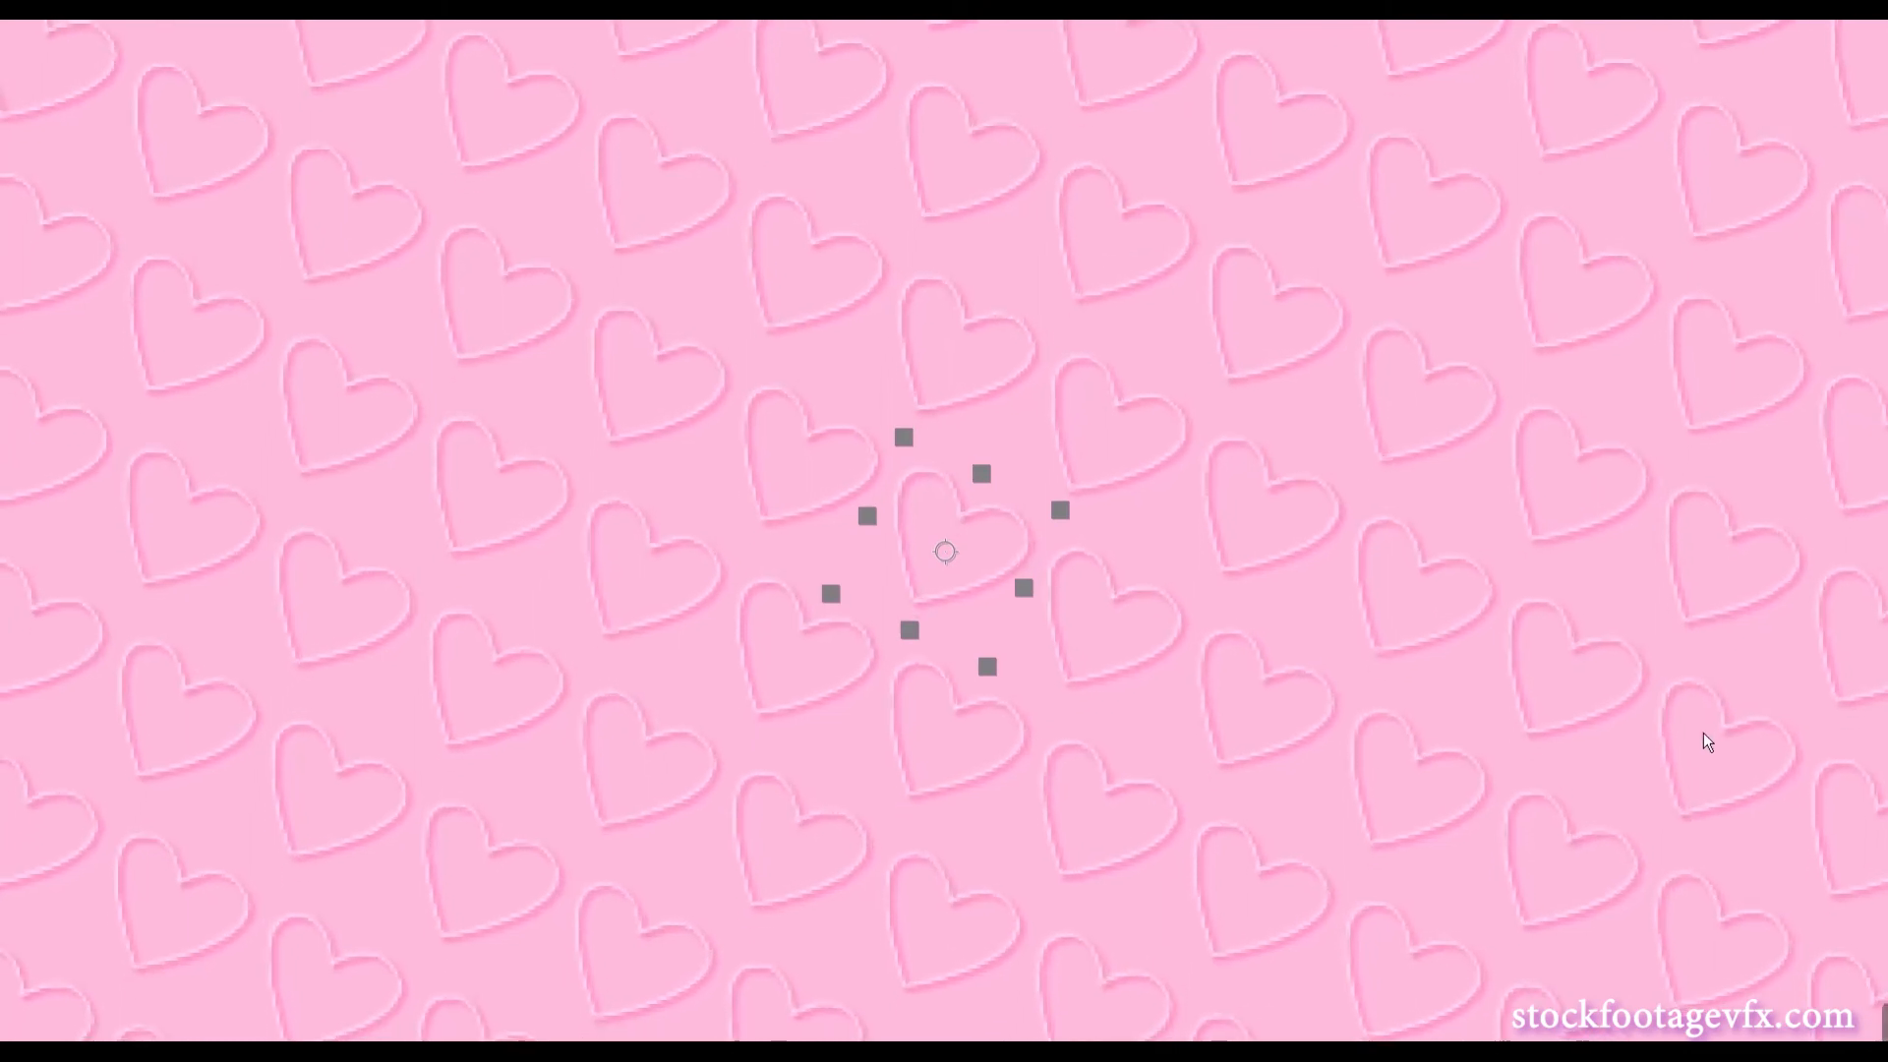
key("space")
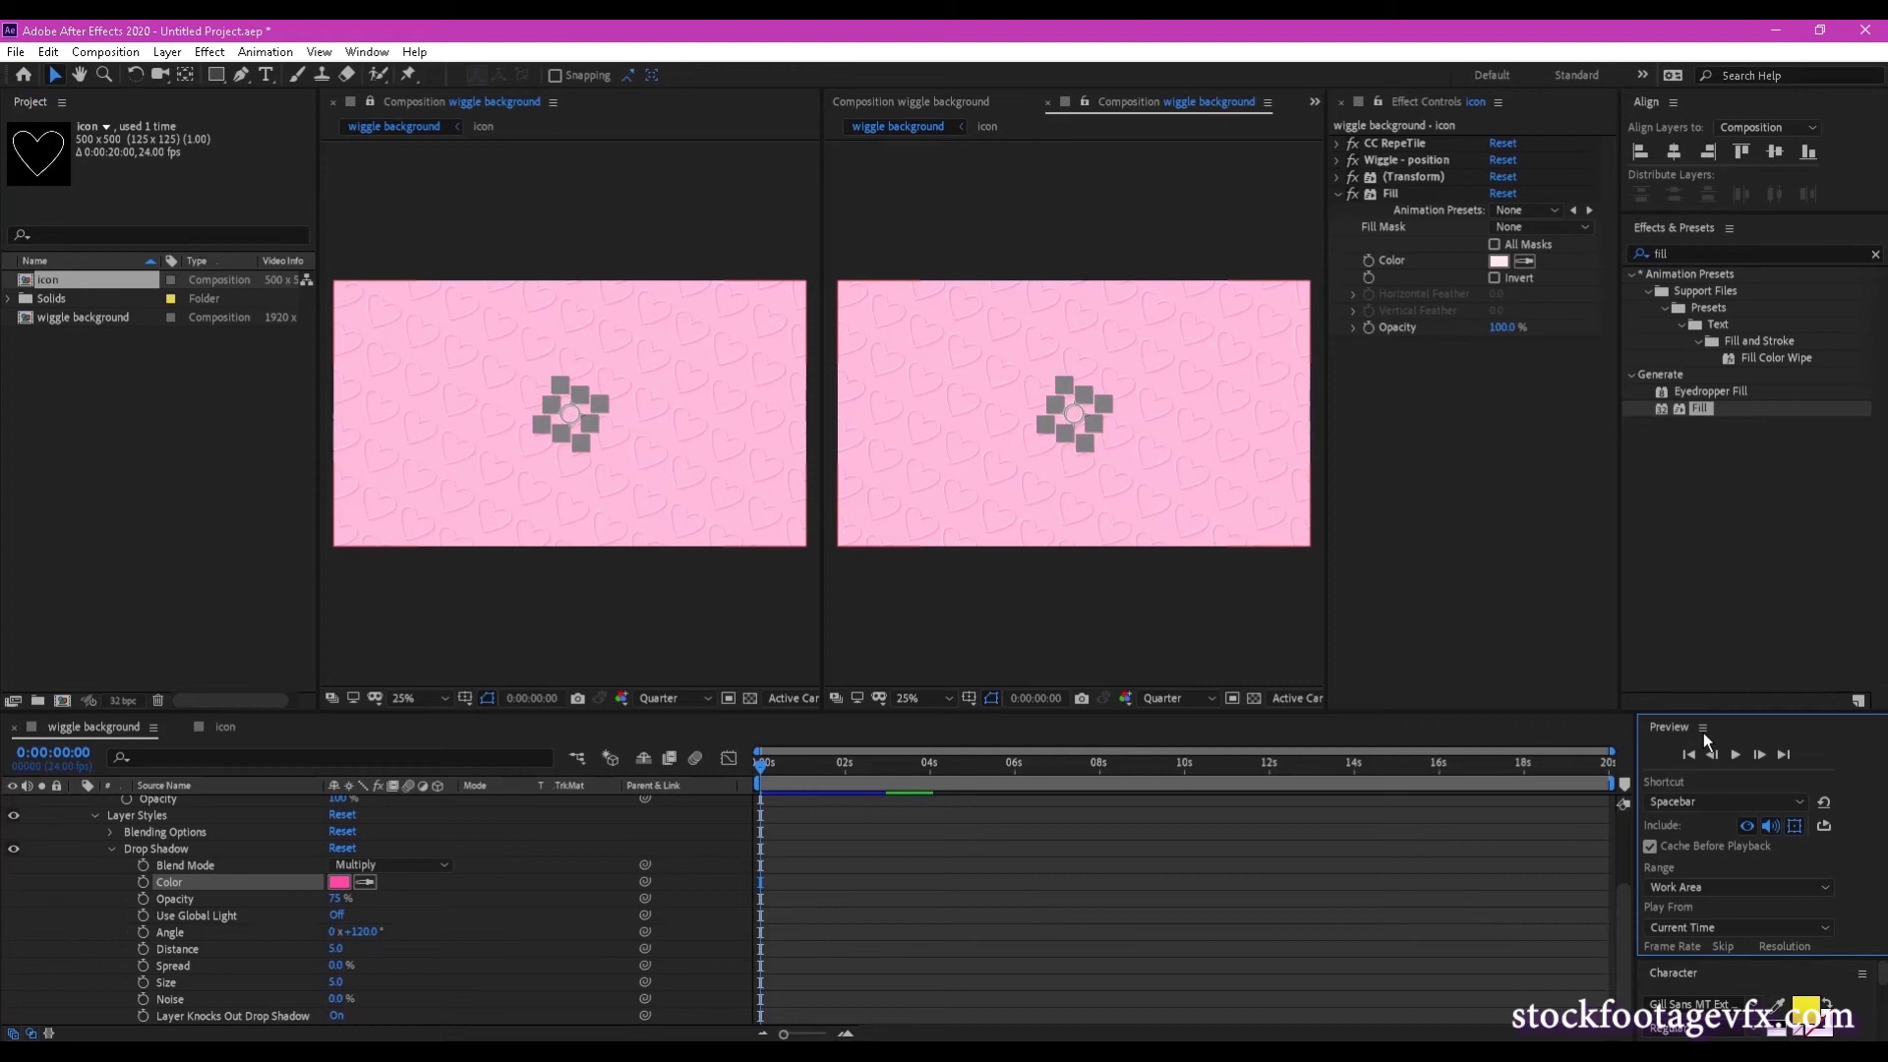
left_click(114, 849)
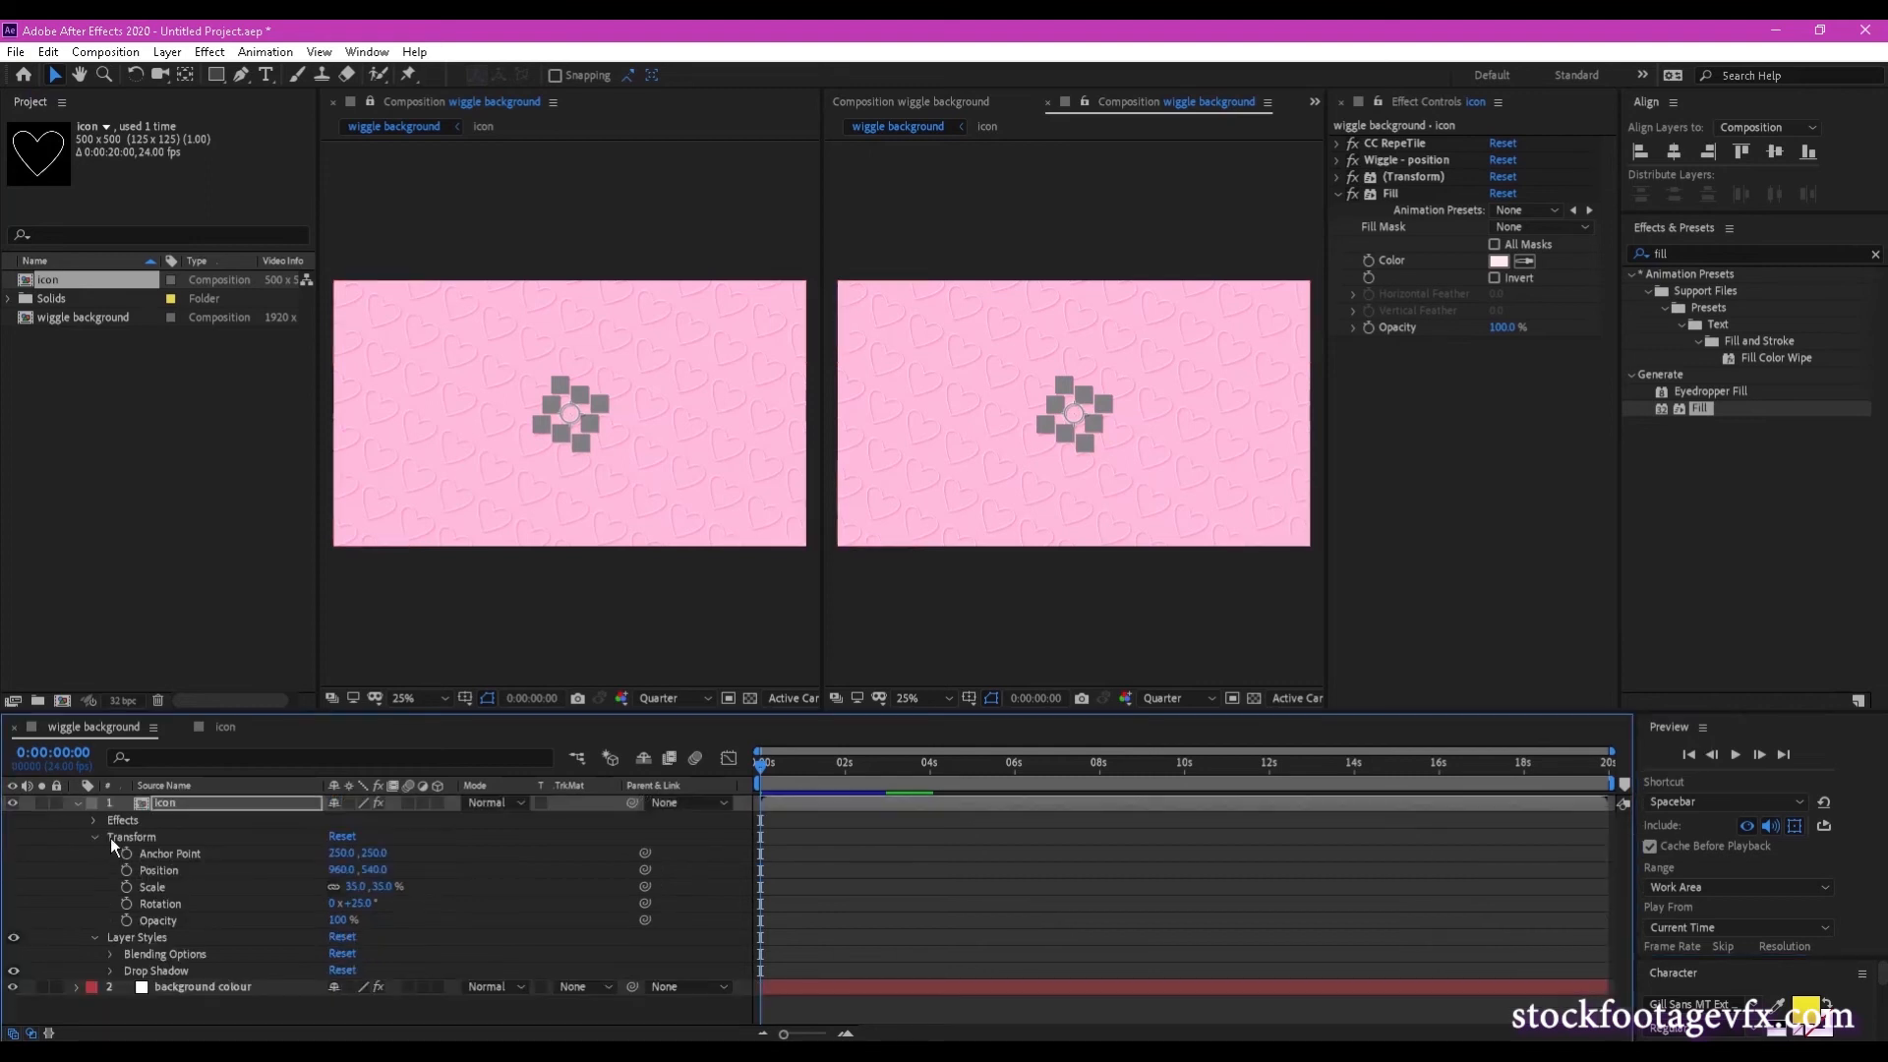
left_click(77, 802)
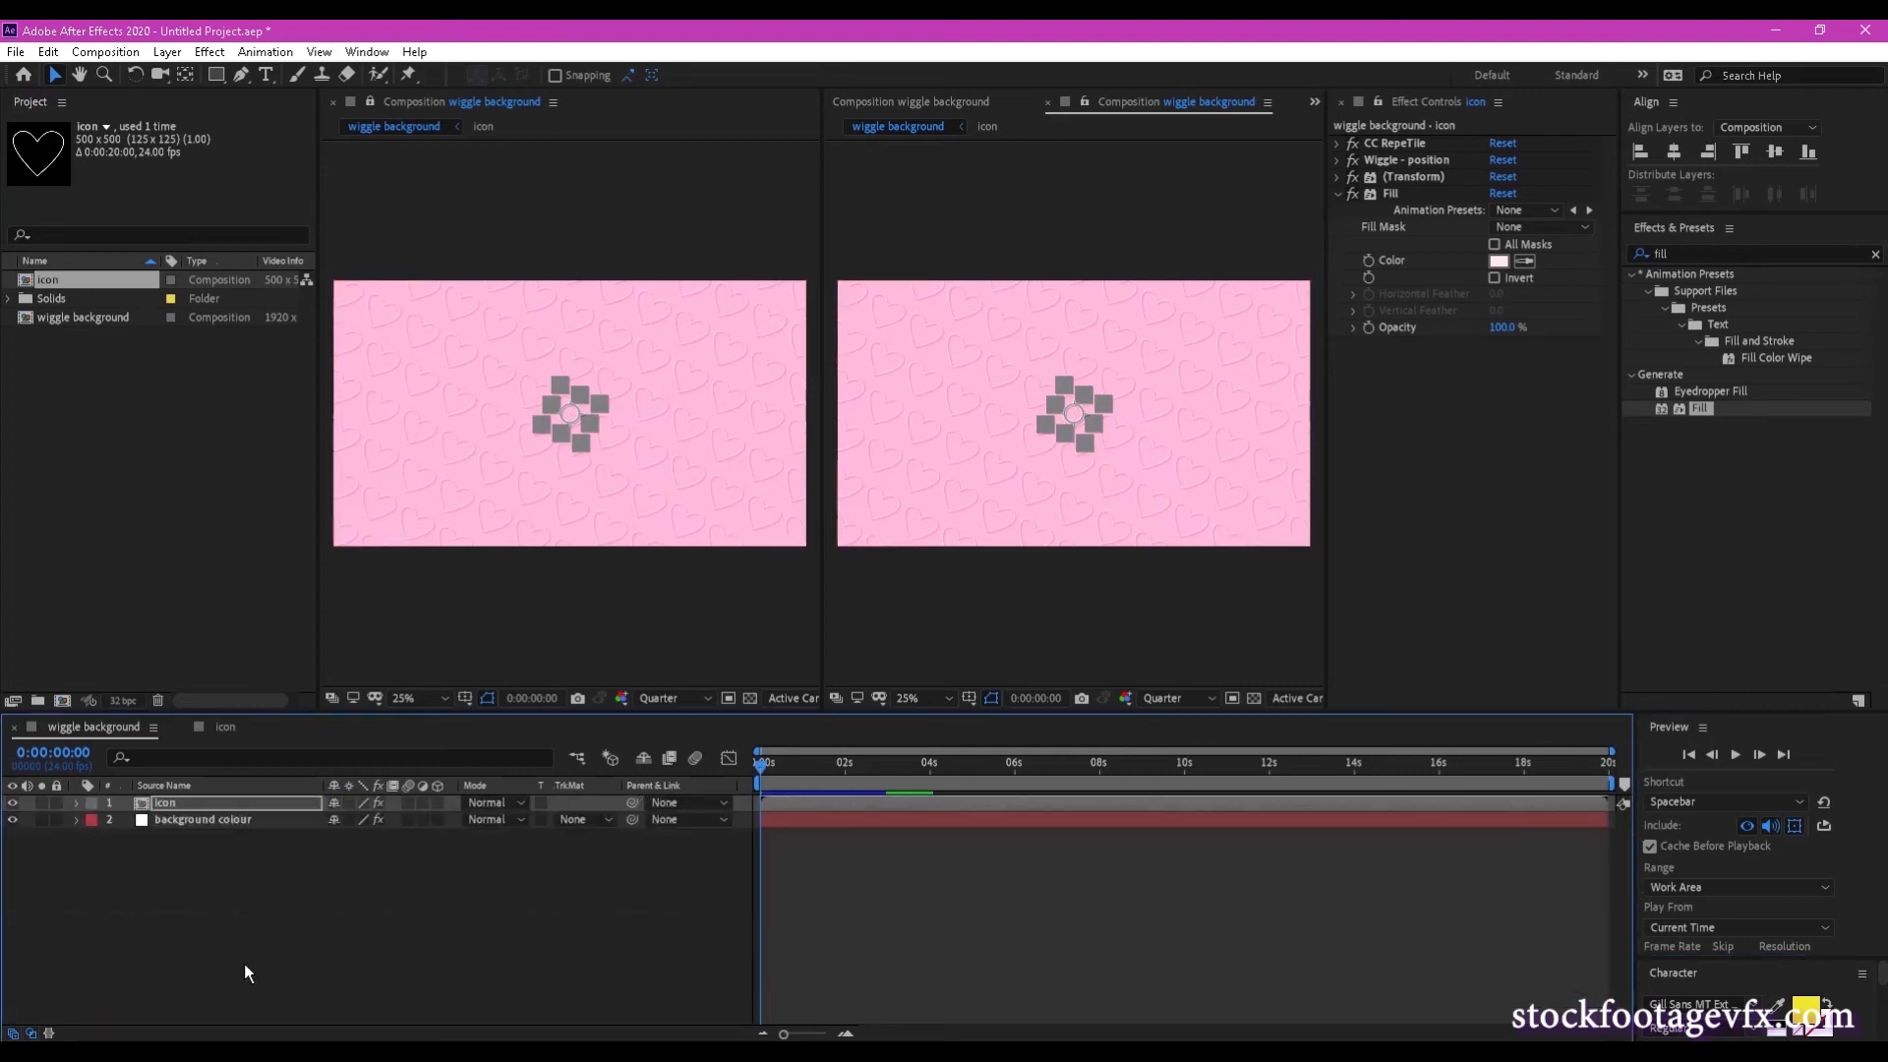
left_click(243, 964)
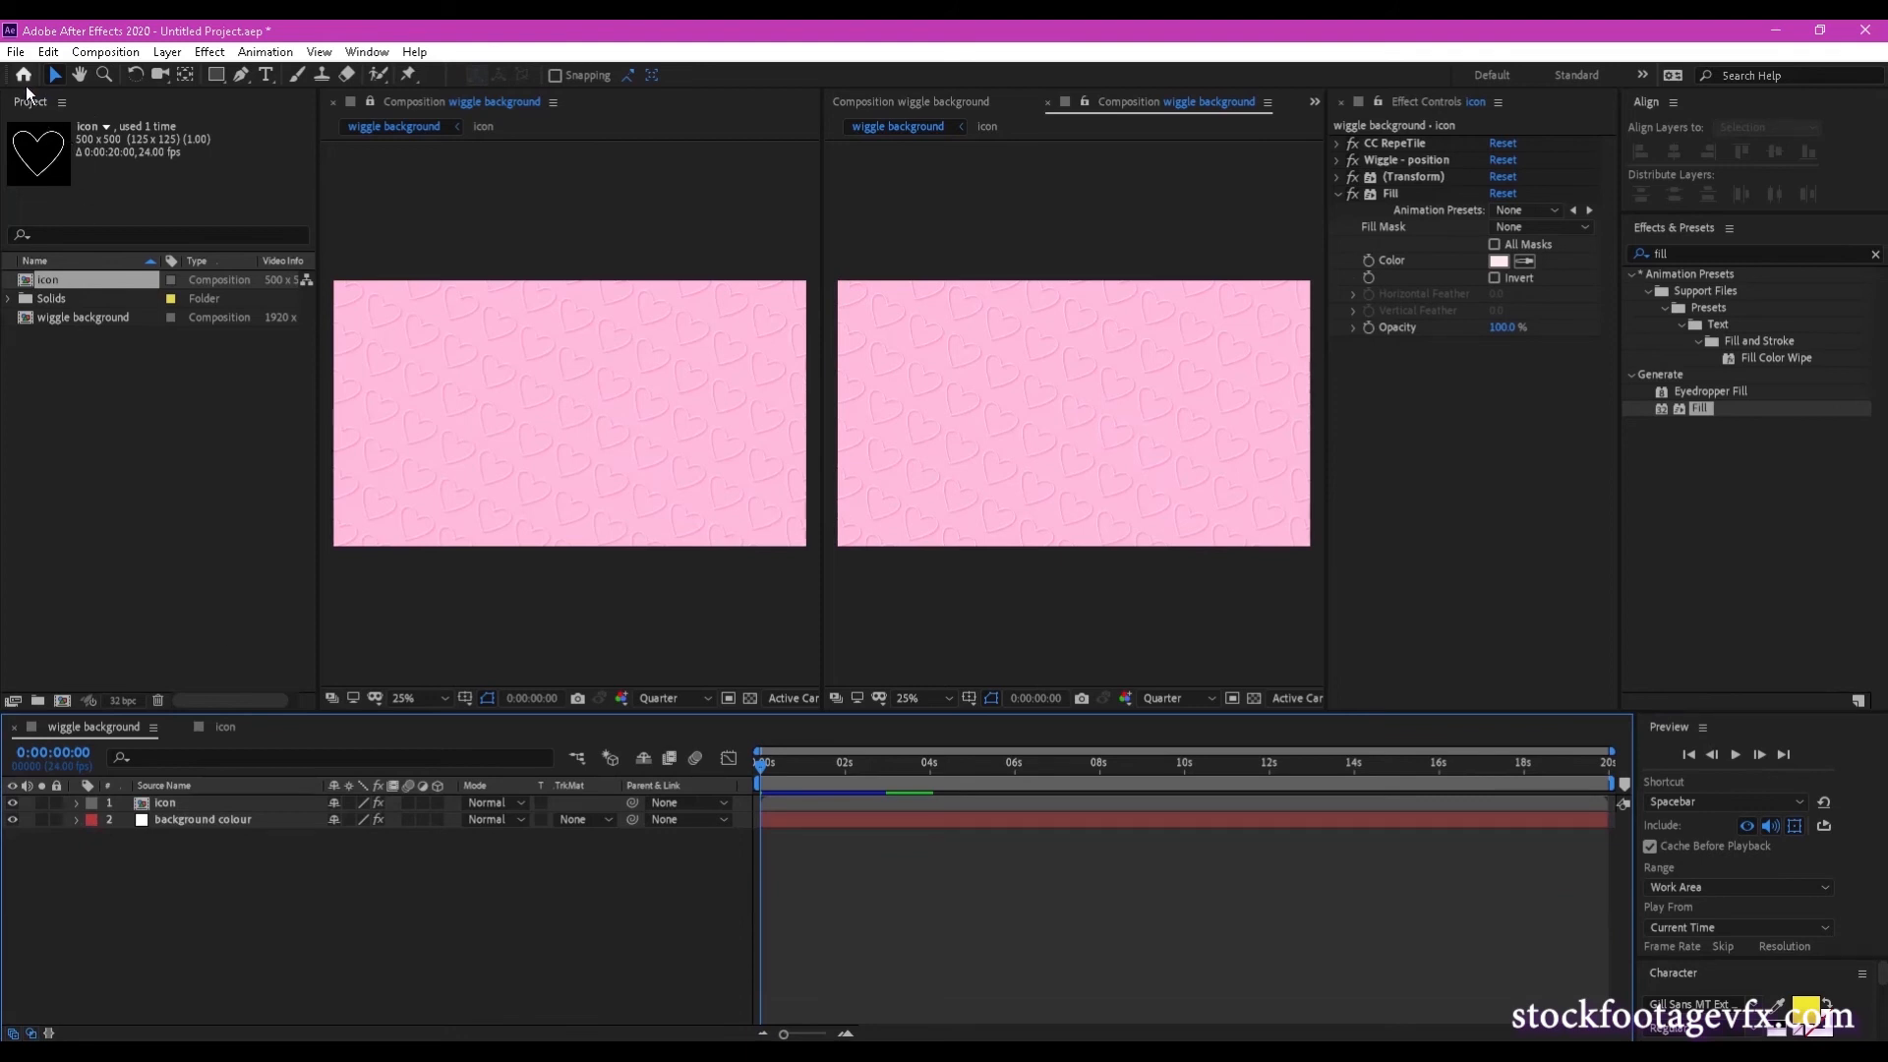
Add the wiggle background composition to the render queue.
left_click(16, 52)
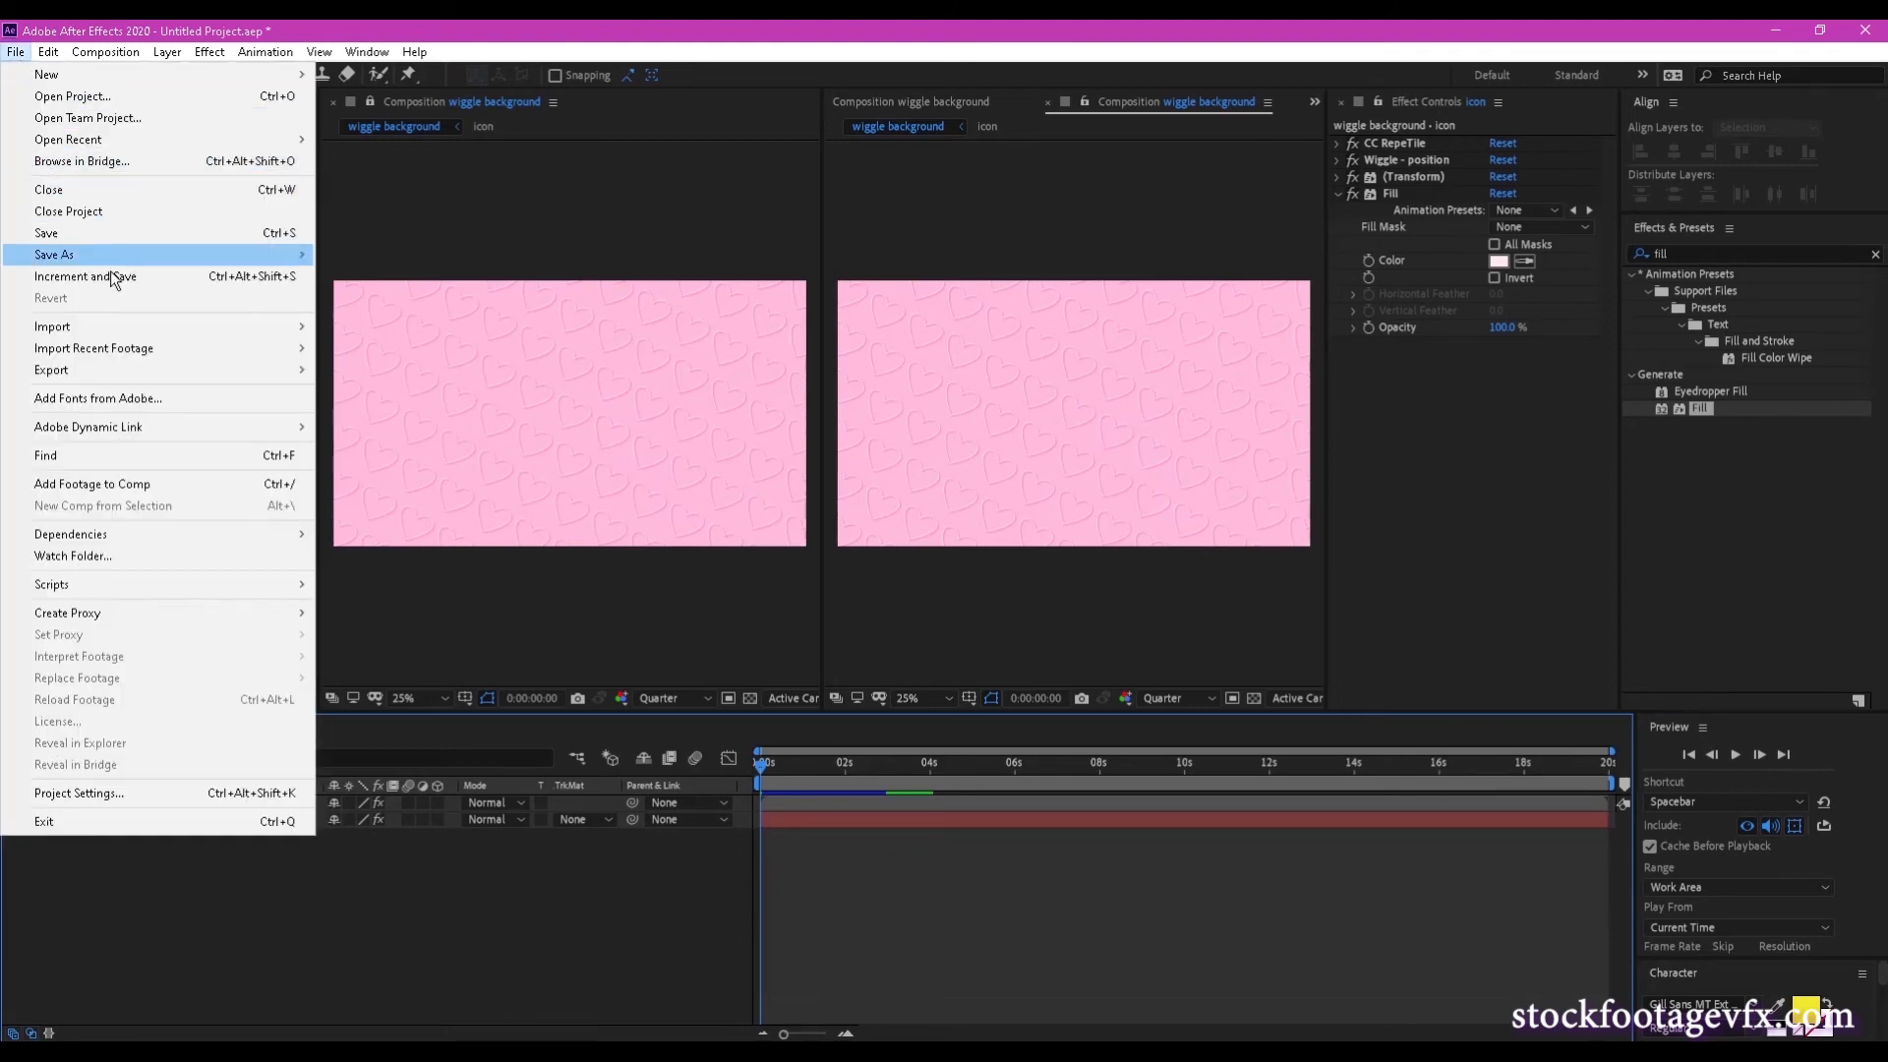
mouse_move(131, 383)
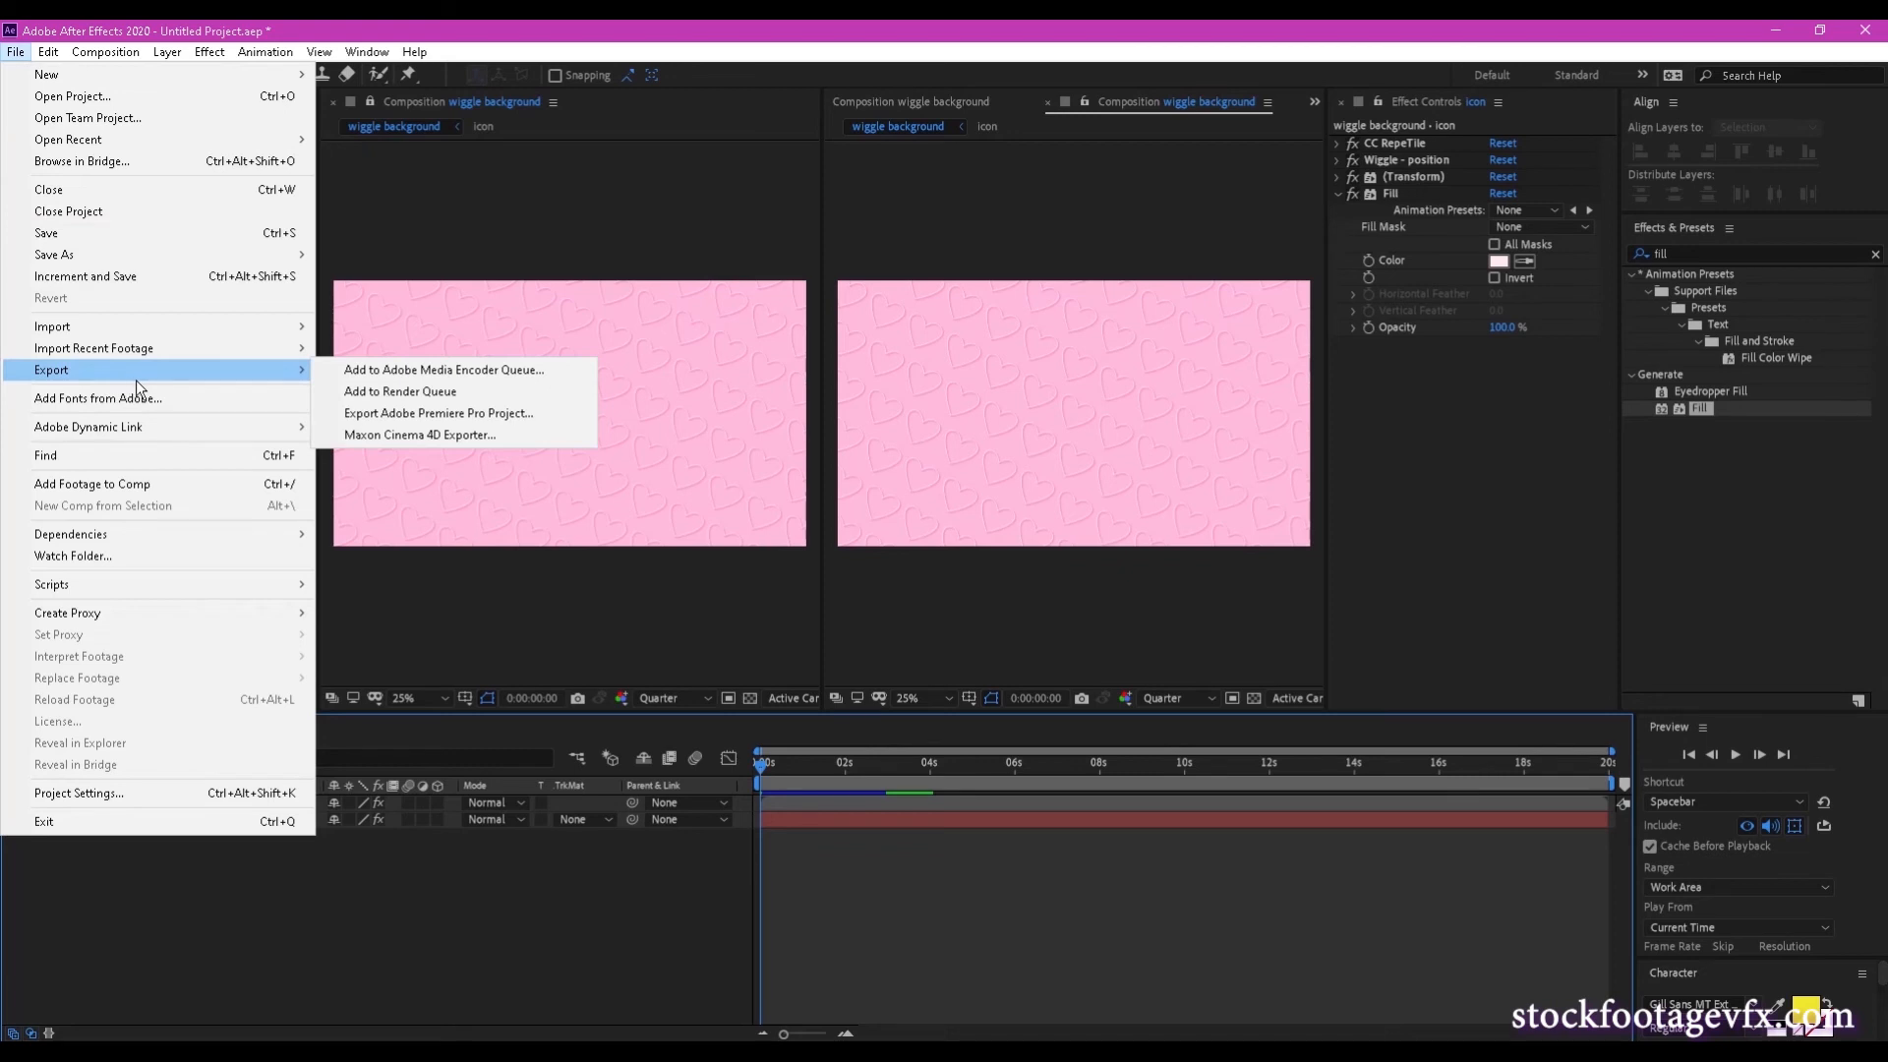
left_click(393, 394)
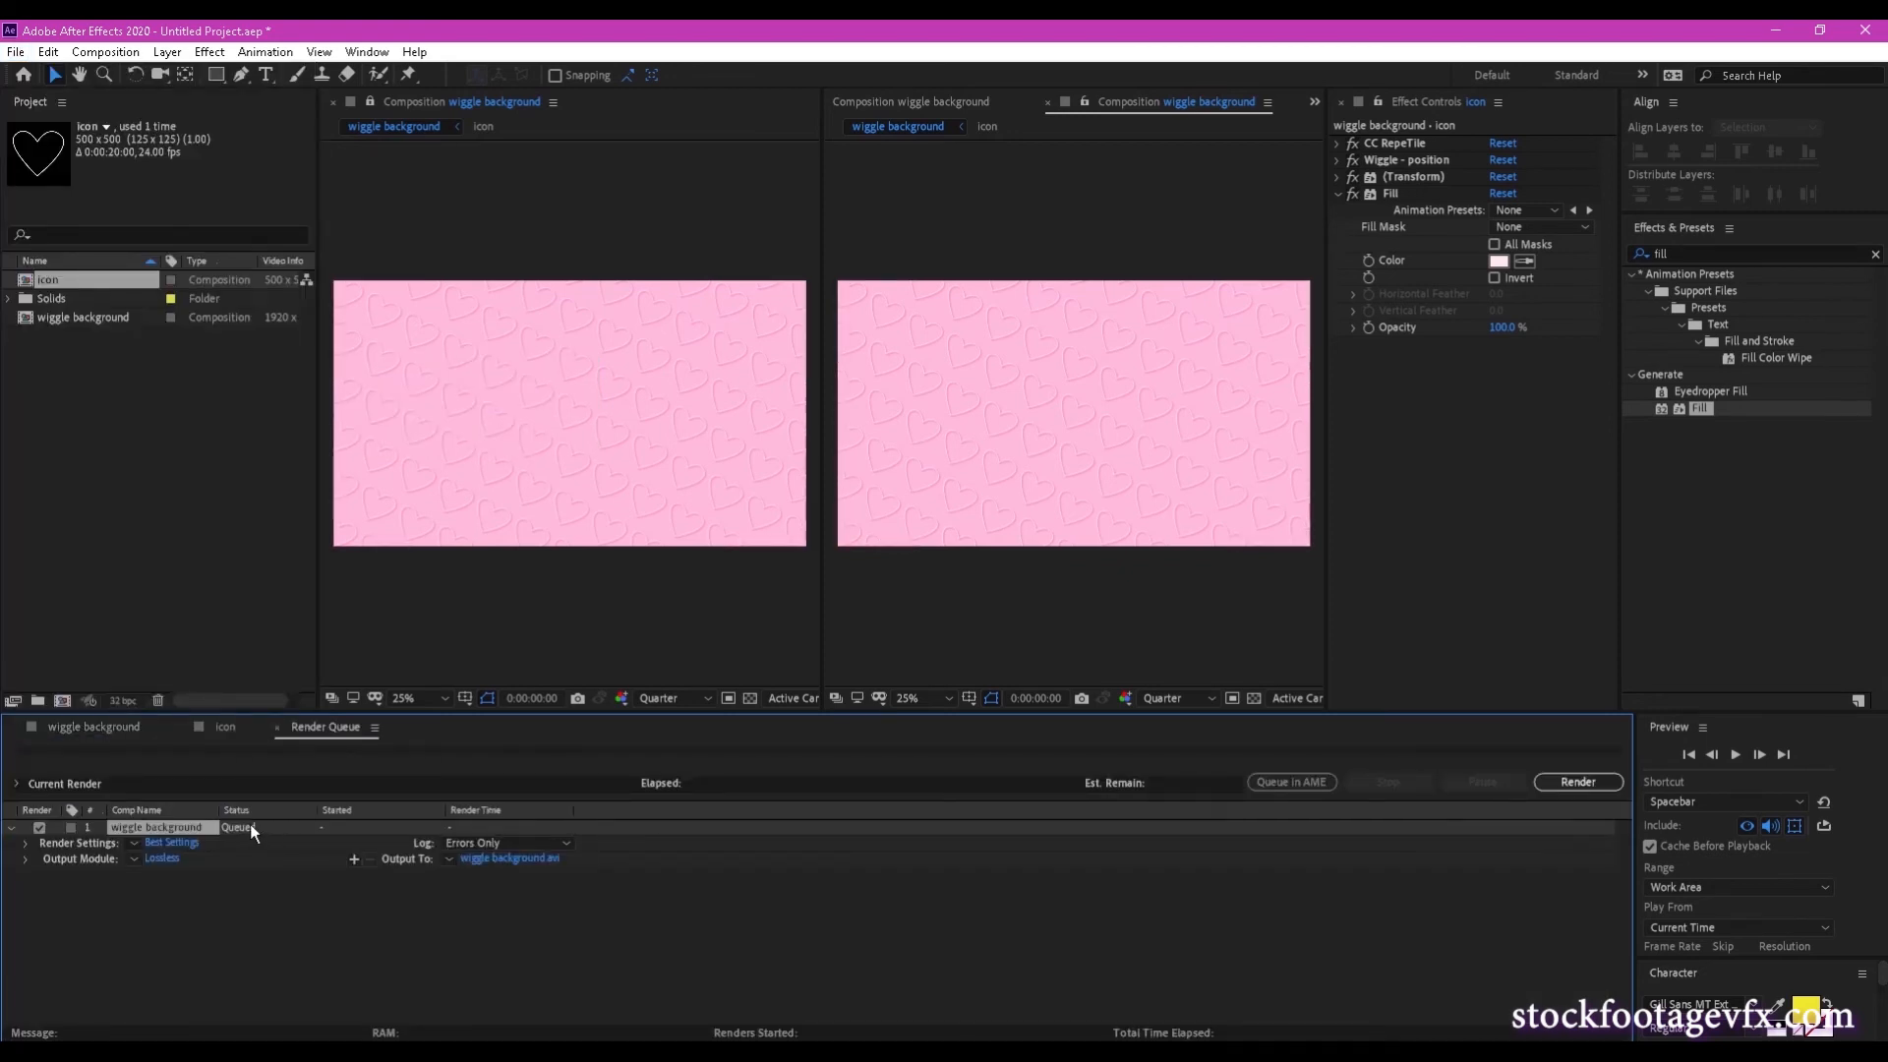
Set the queued render's output format to QuickTime and render it to the wiggle background.mov file.
left_click(171, 869)
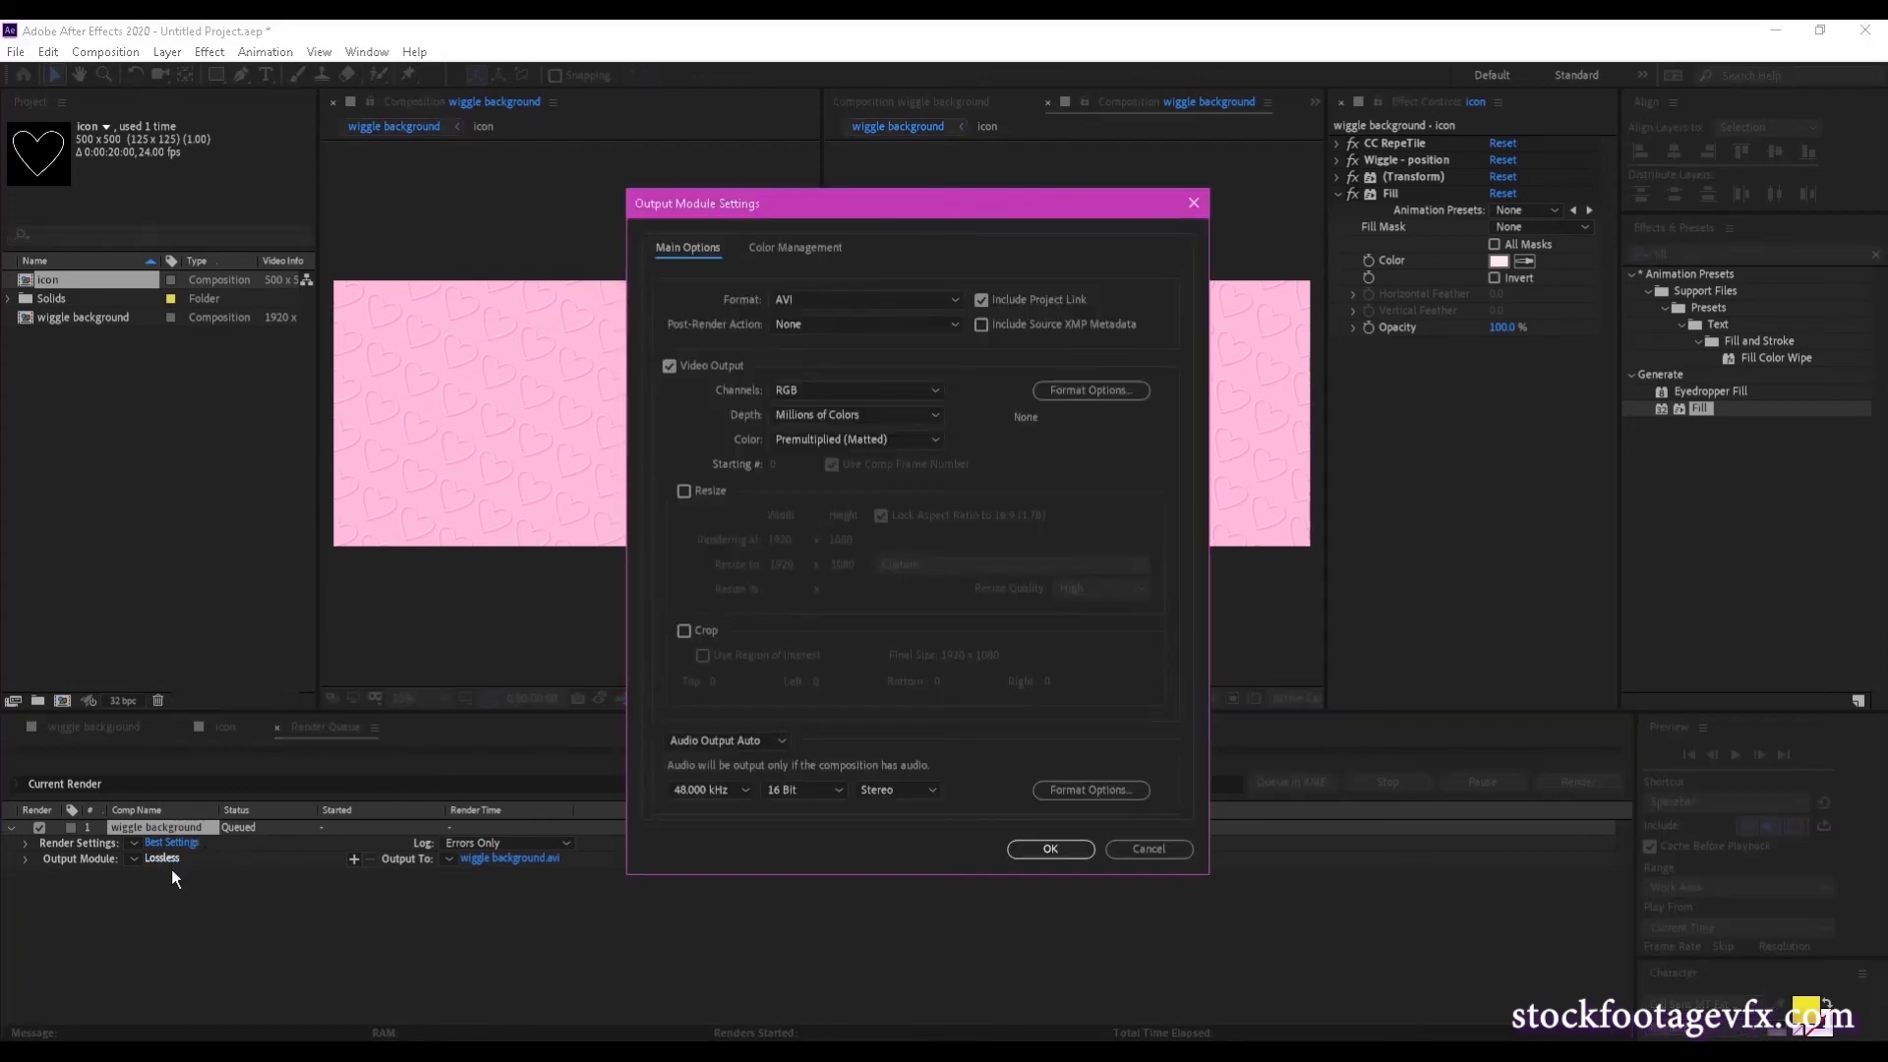
left_click(939, 300)
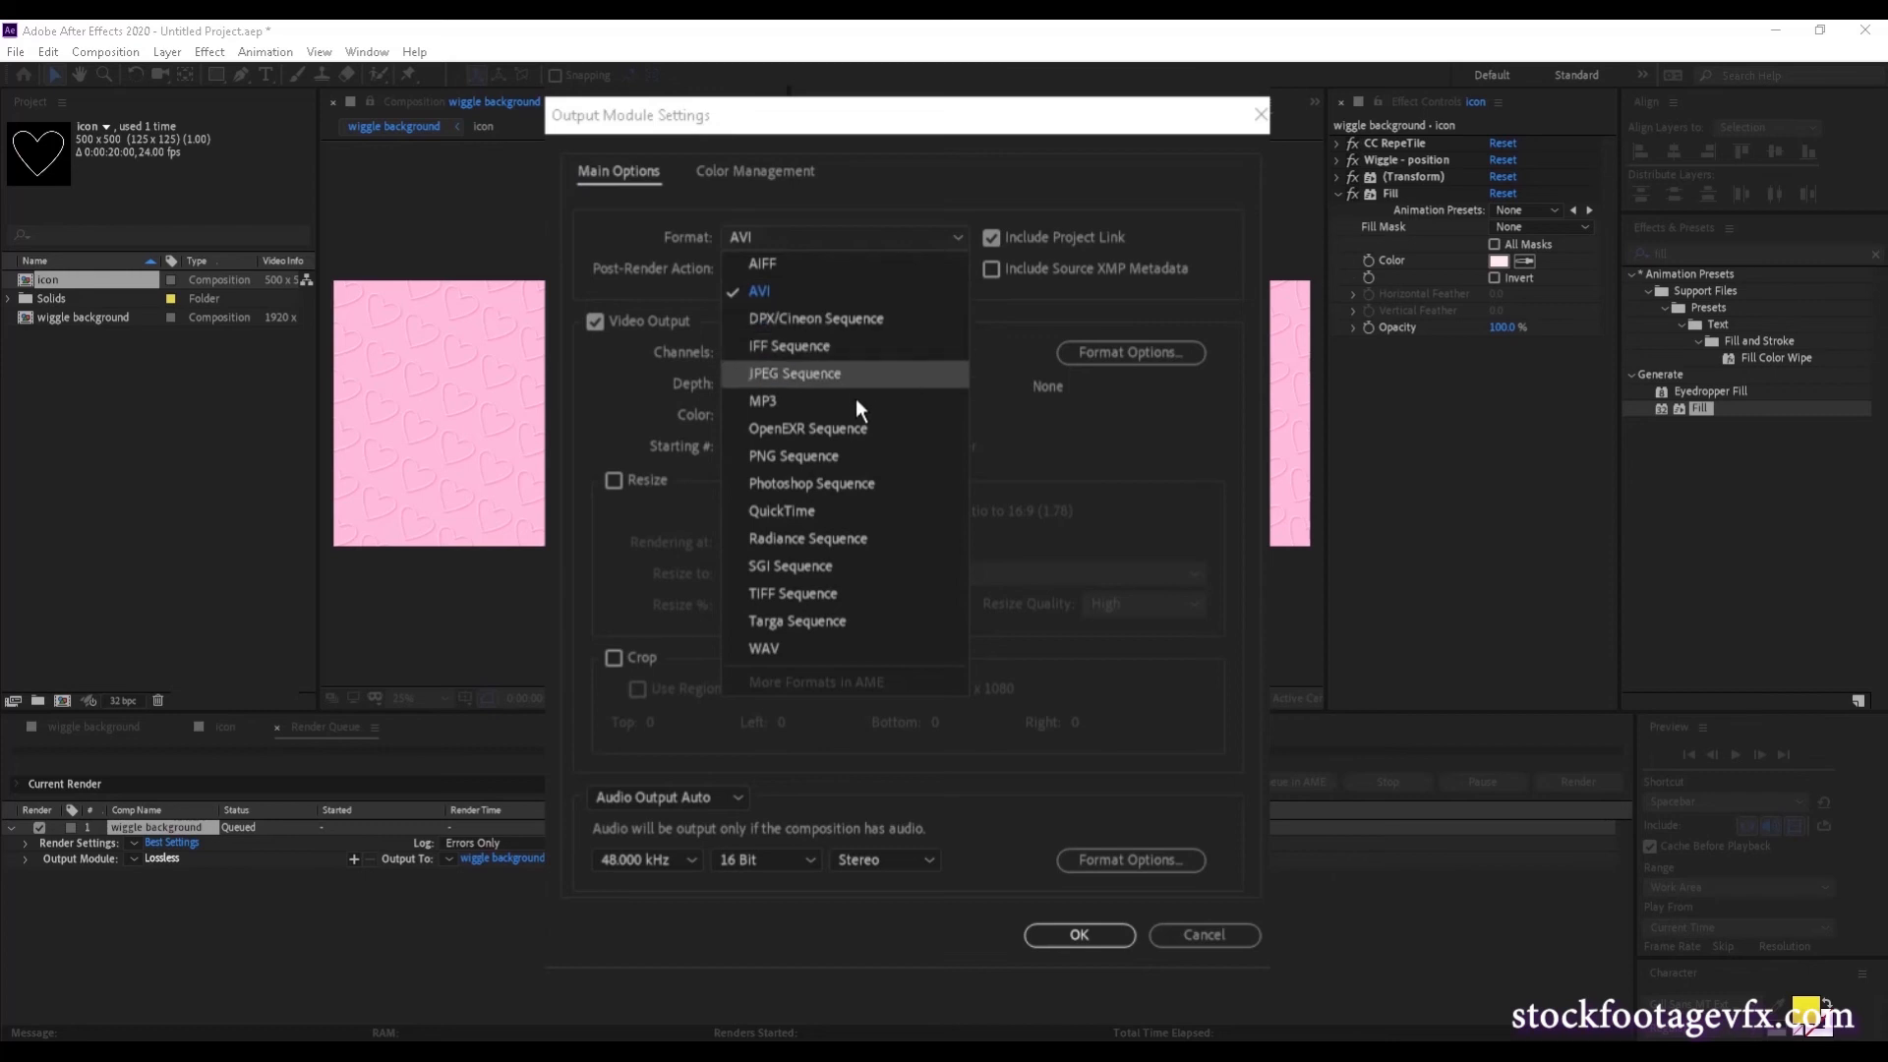
left_click(828, 511)
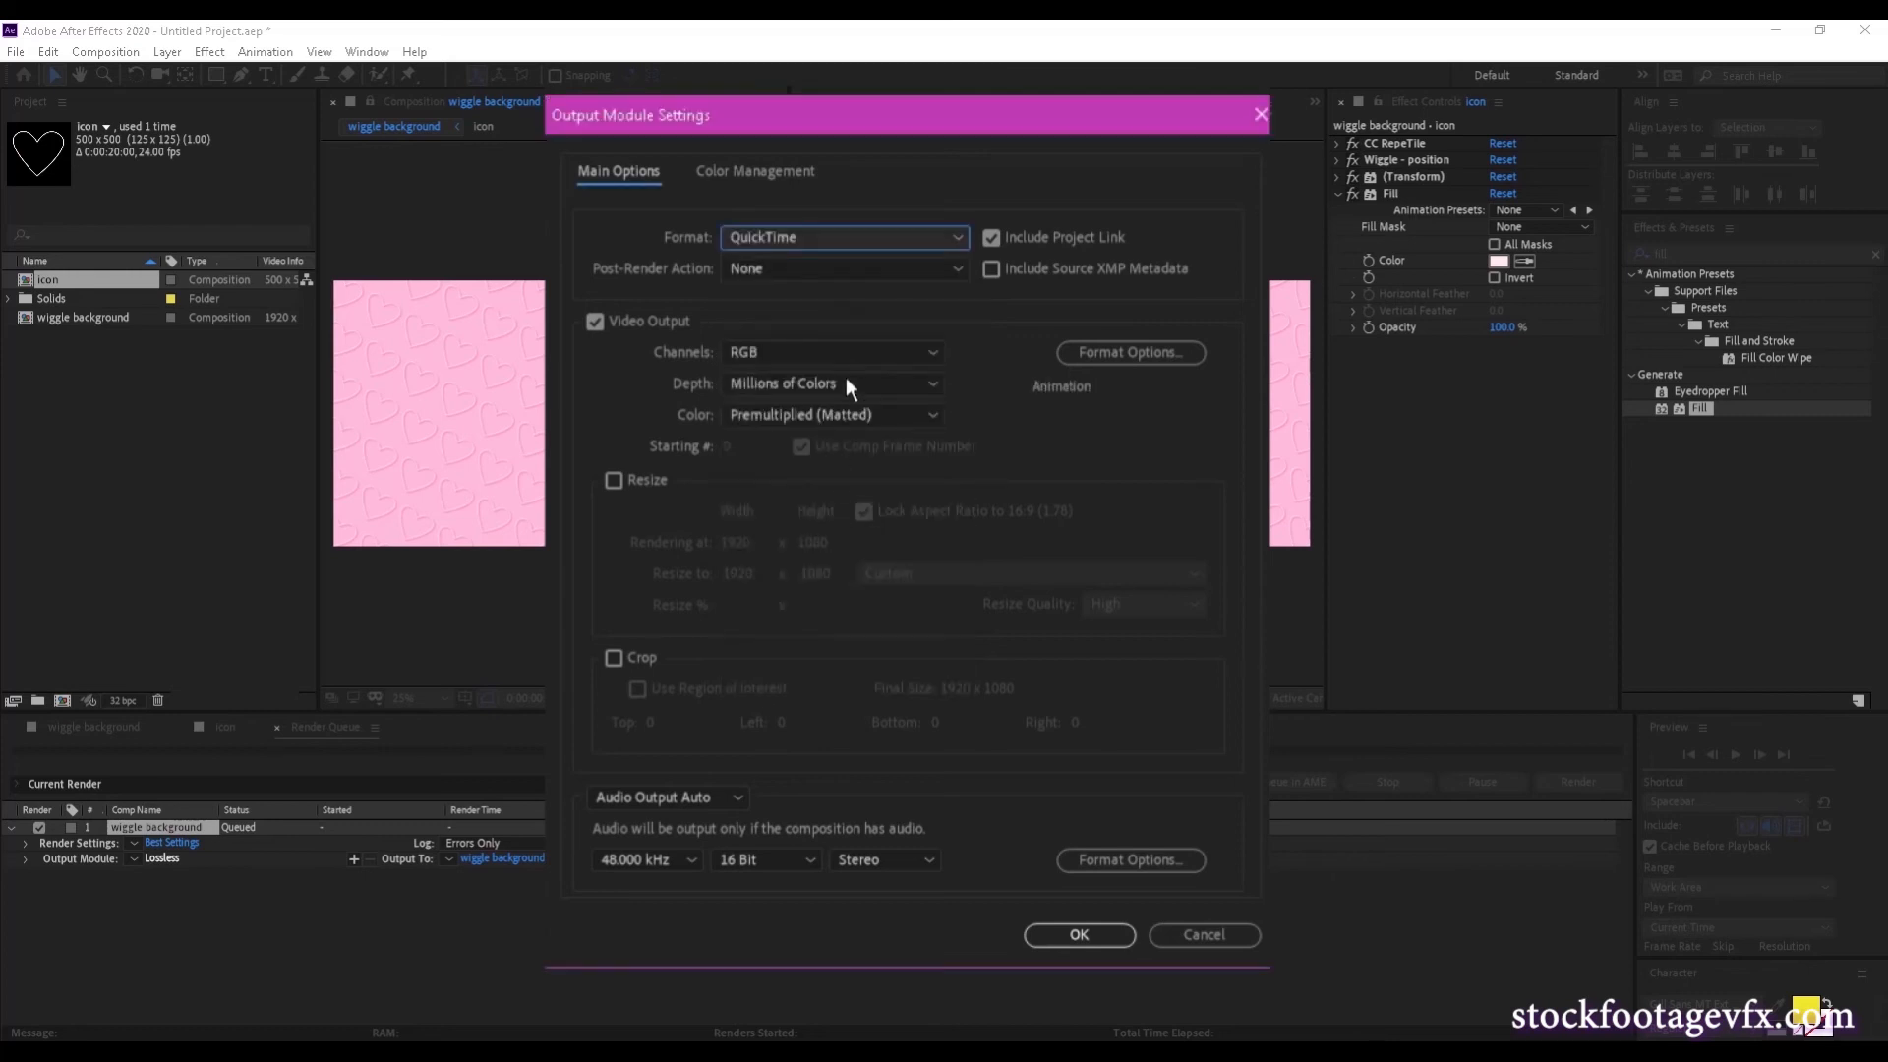
left_click(1077, 946)
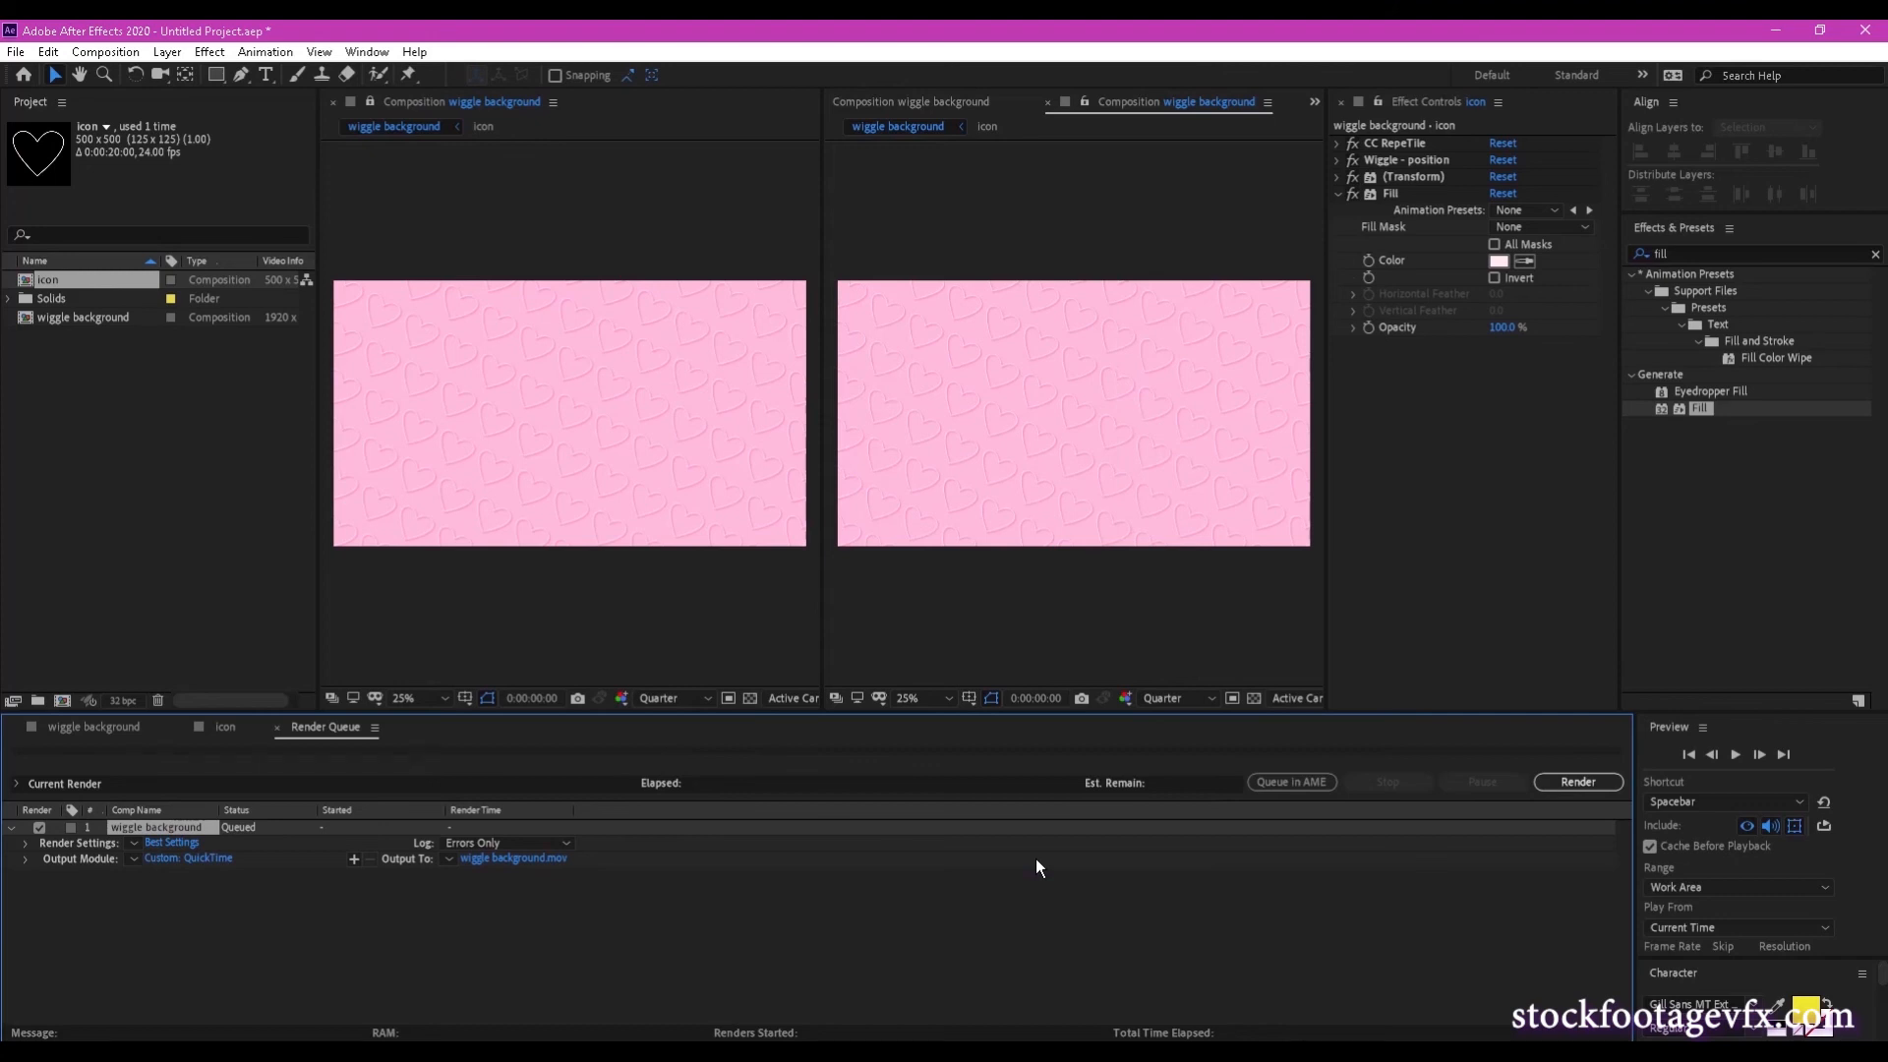
left_click(540, 869)
left_click(1595, 790)
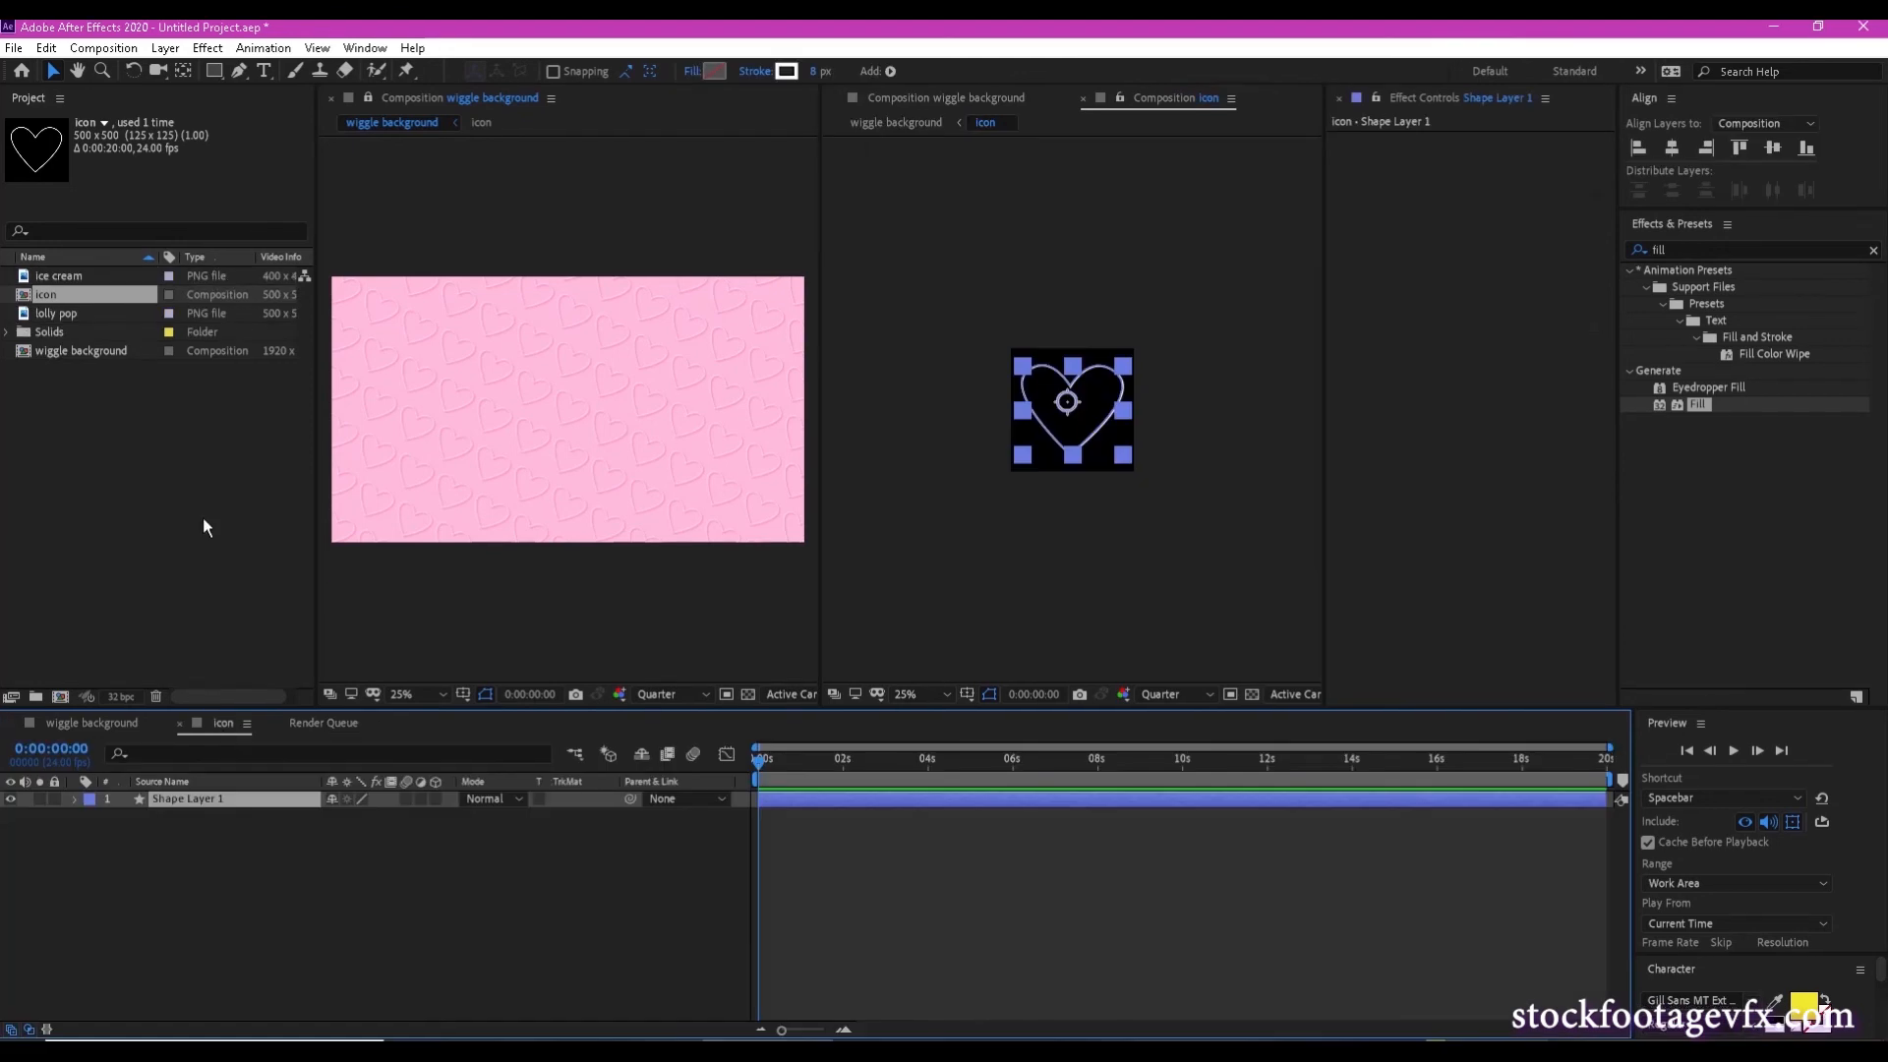
Add the lolly pop image to the icon composition above Shape Layer 1.
left_click(73, 314)
left_click_drag(73, 315, 209, 793)
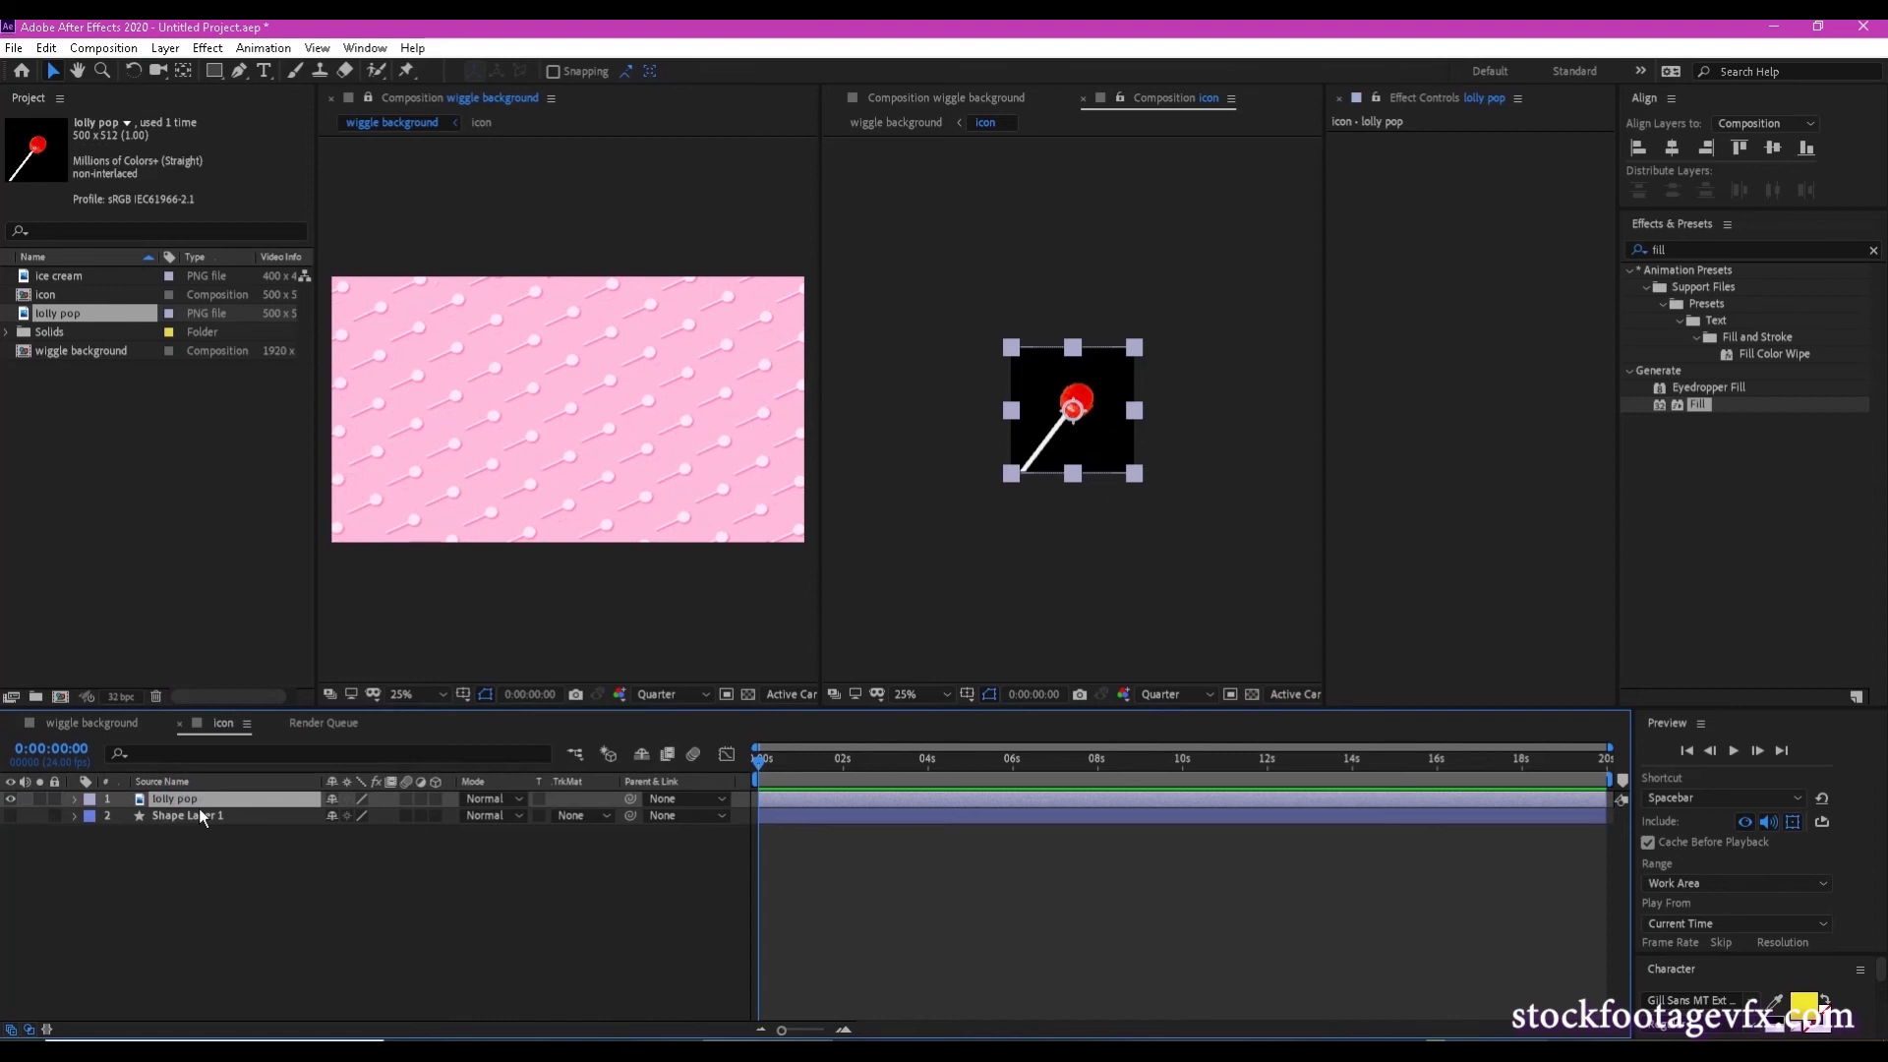
Rotate the lolly pop layer to -95° and shift it slightly up and to the left within the icon composition.
key("r")
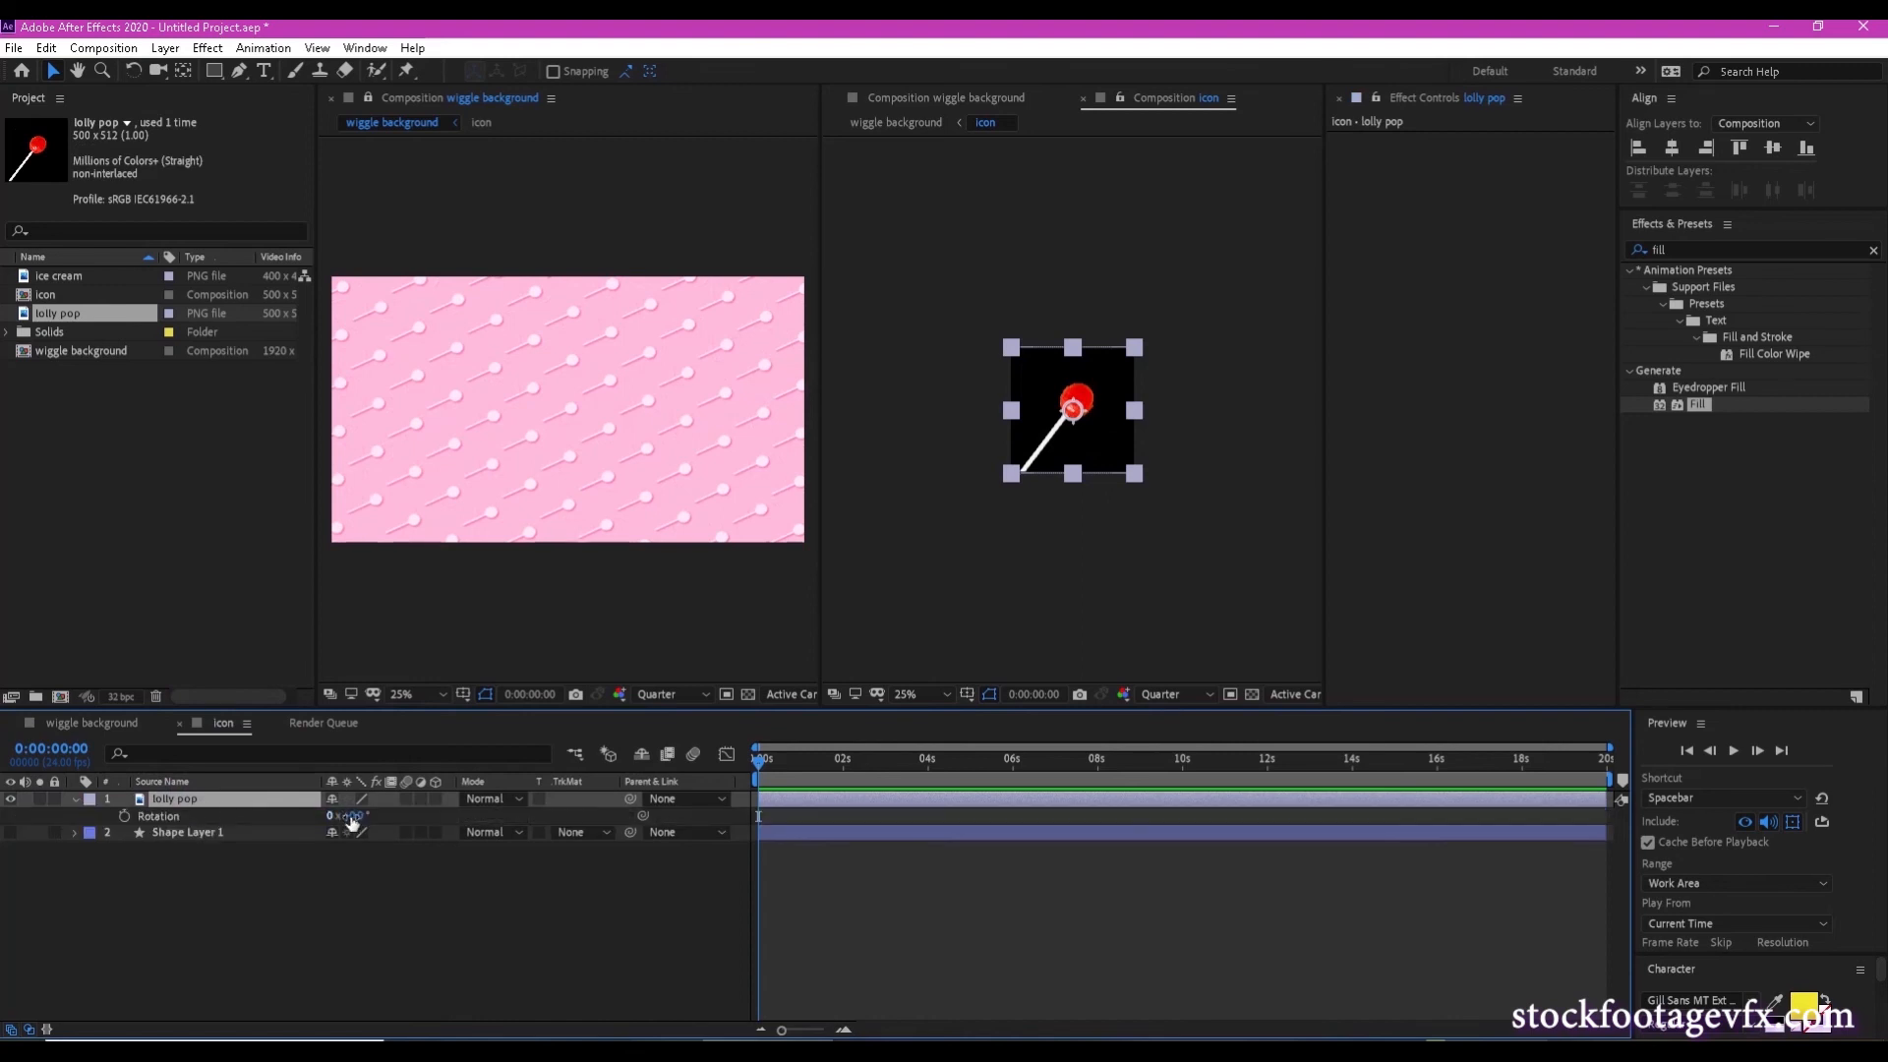
left_click_drag(360, 816, 316, 829)
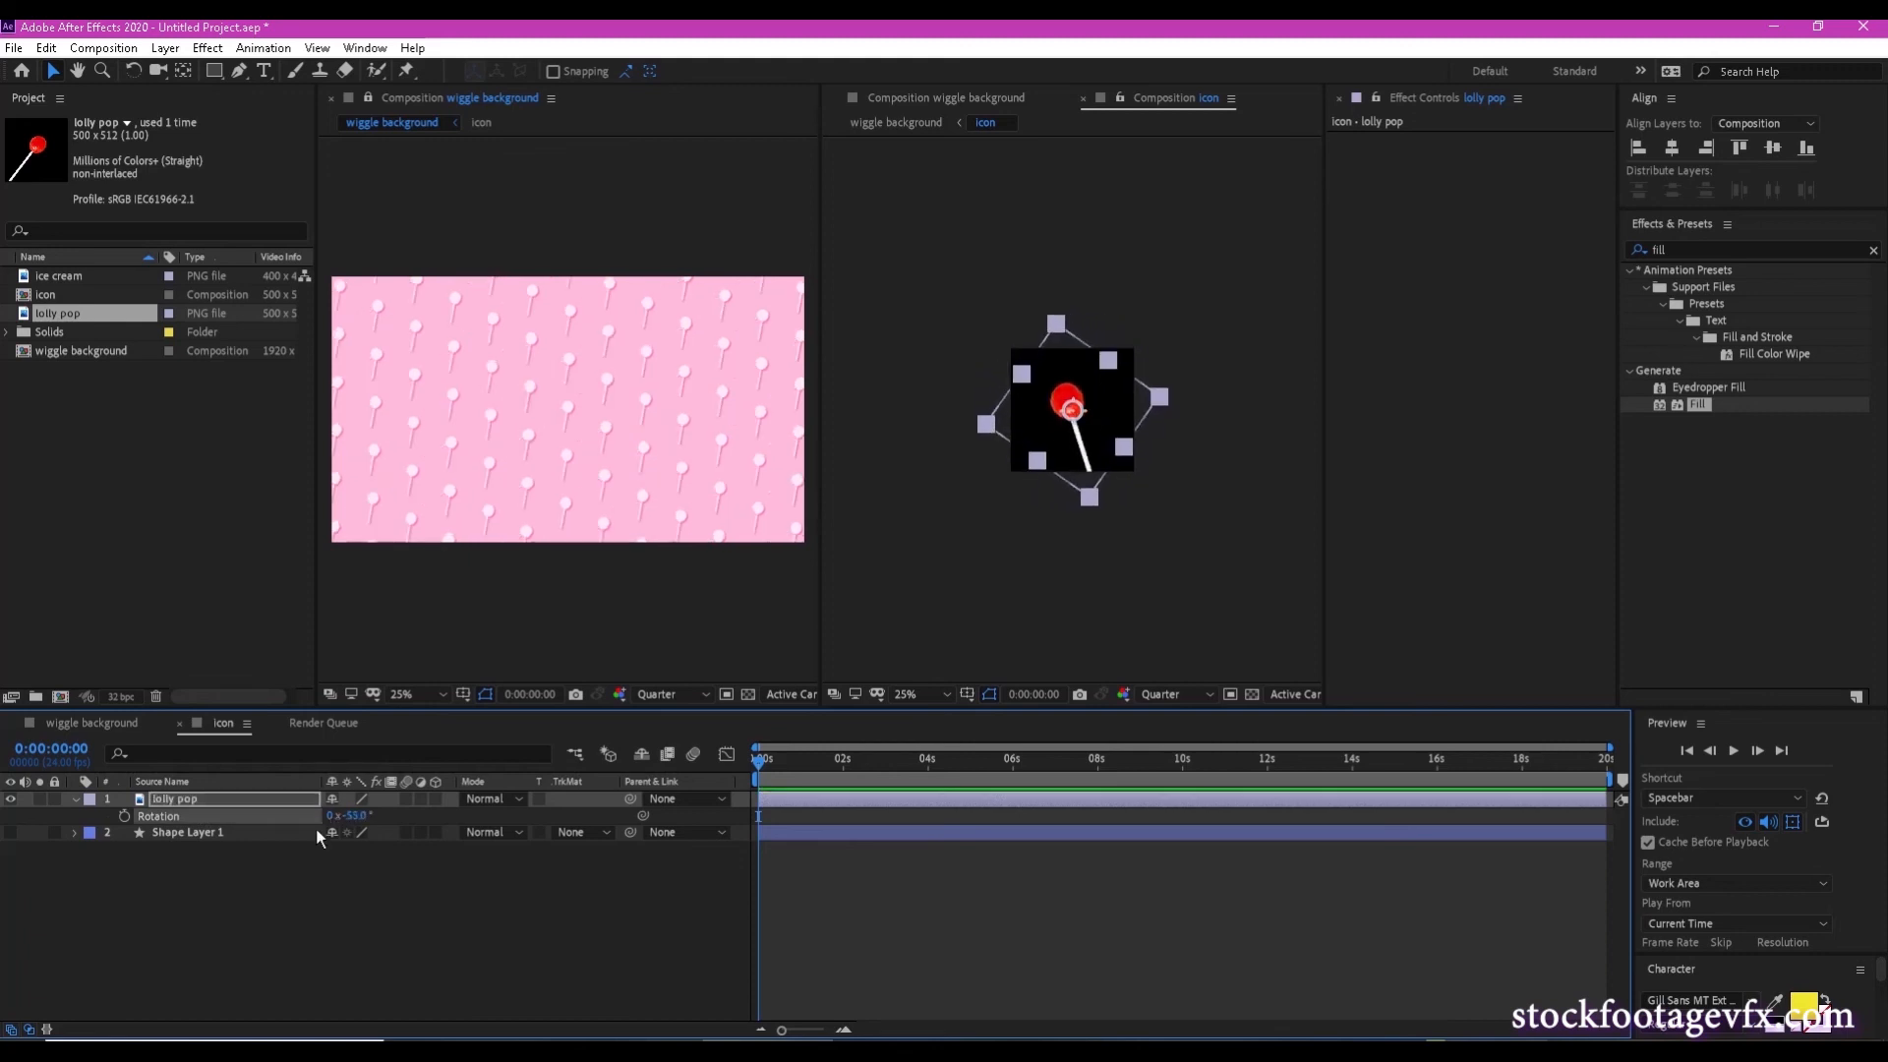
left_click_drag(359, 816, 362, 822)
left_click(356, 816)
type("-90")
key("Return")
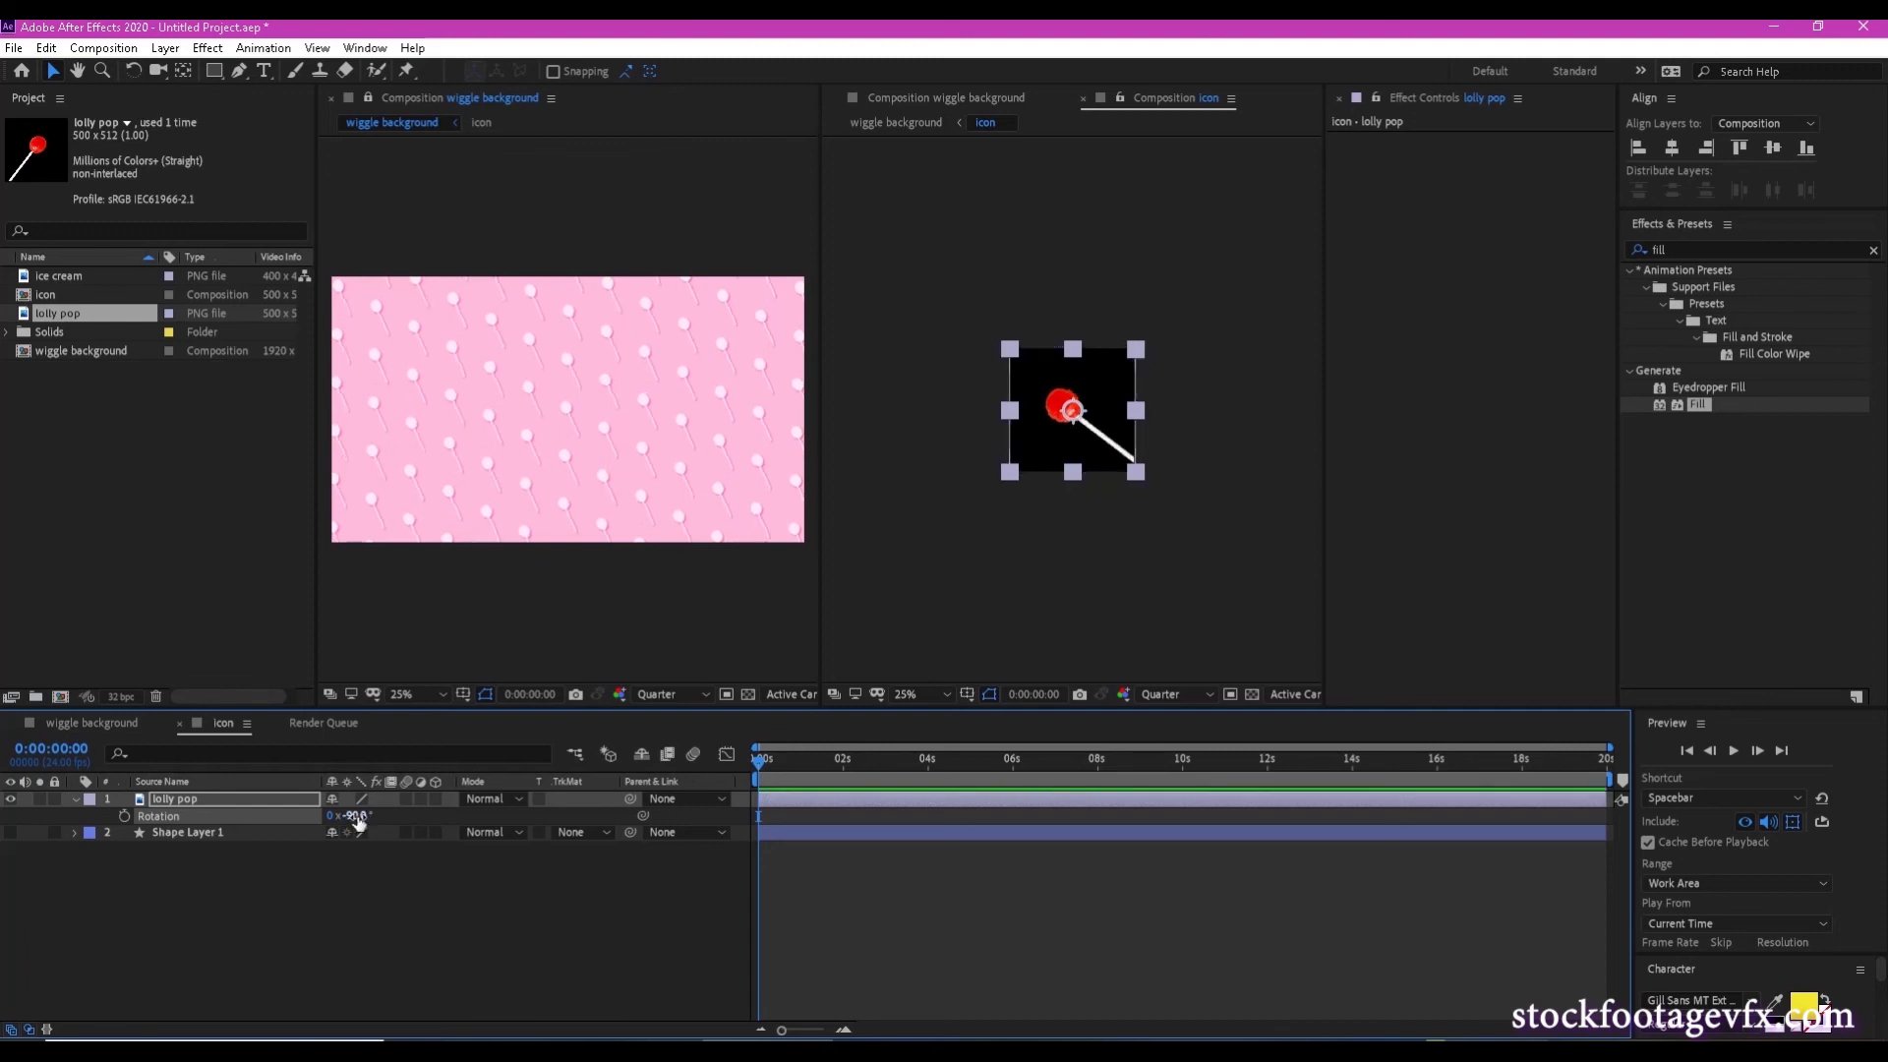
left_click_drag(359, 822, 354, 822)
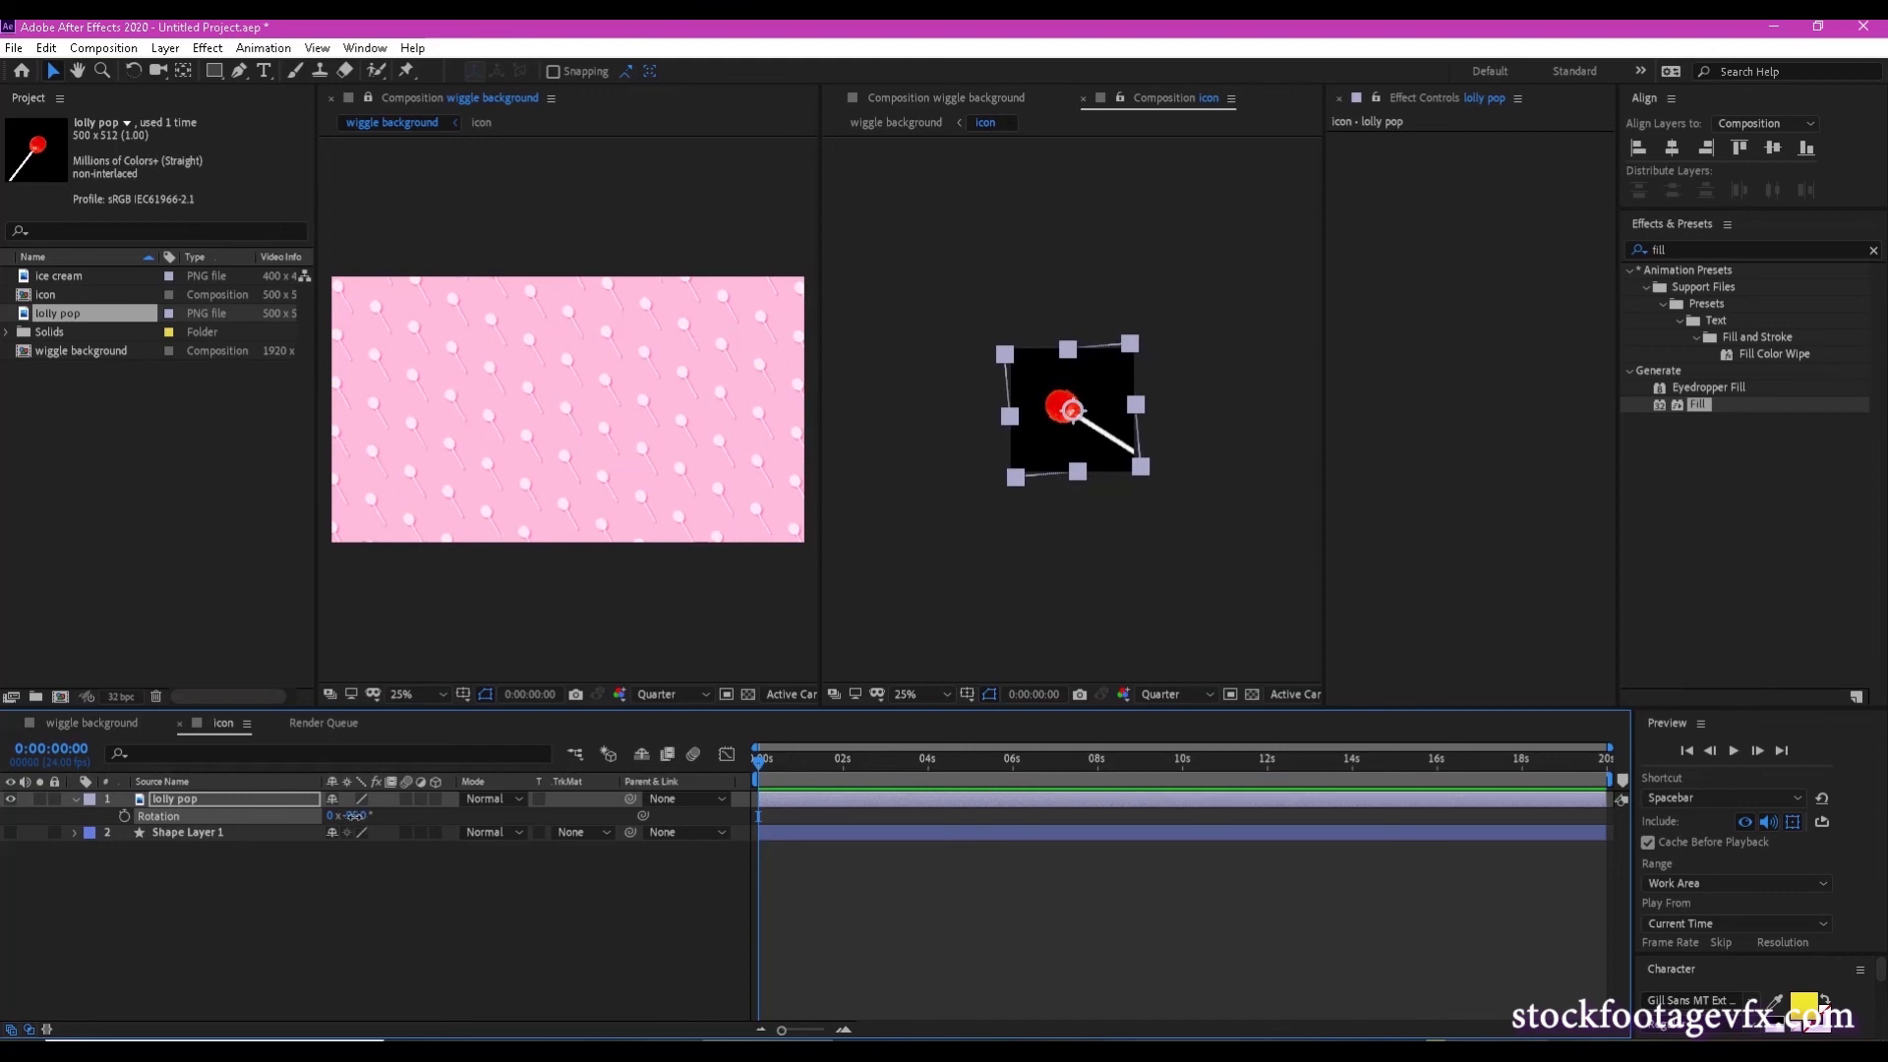
left_click(354, 816)
left_click_drag(1082, 423, 1062, 408)
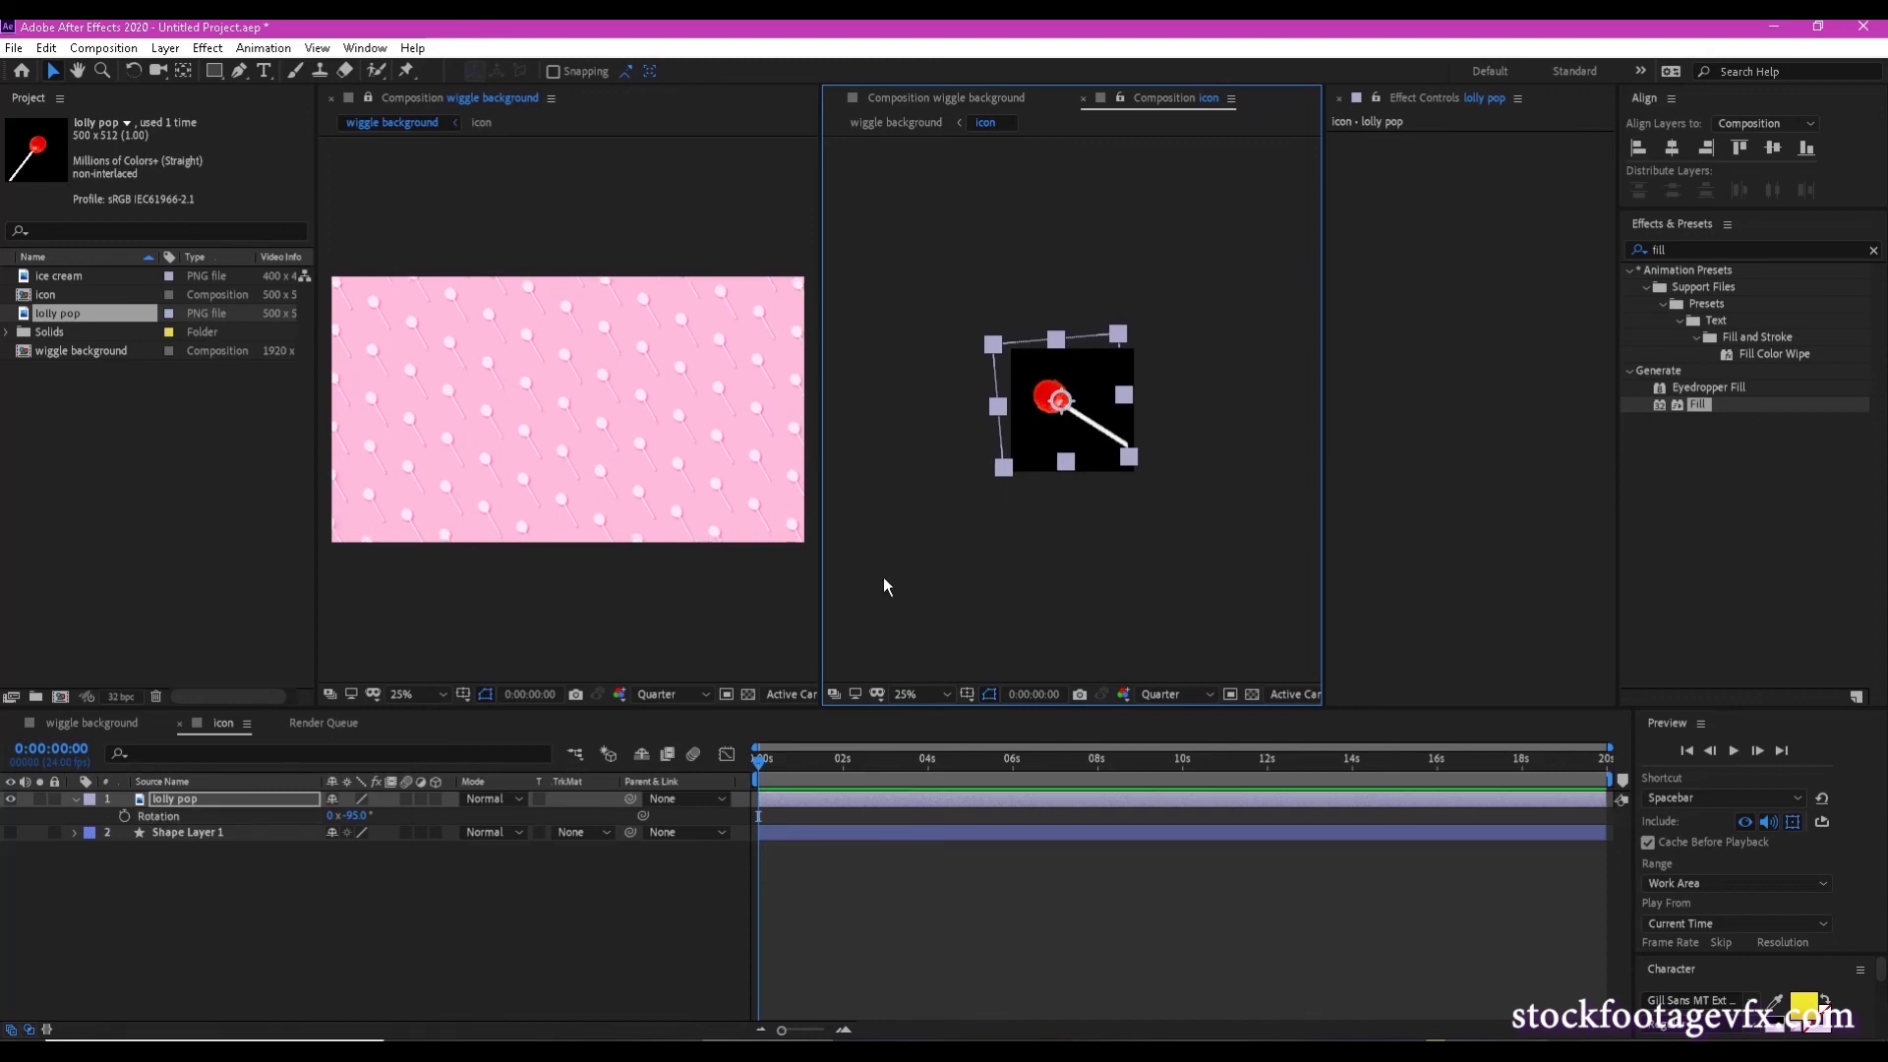
Turn off the Fill effect on the icon layer in the wiggle background composition.
left_click(127, 740)
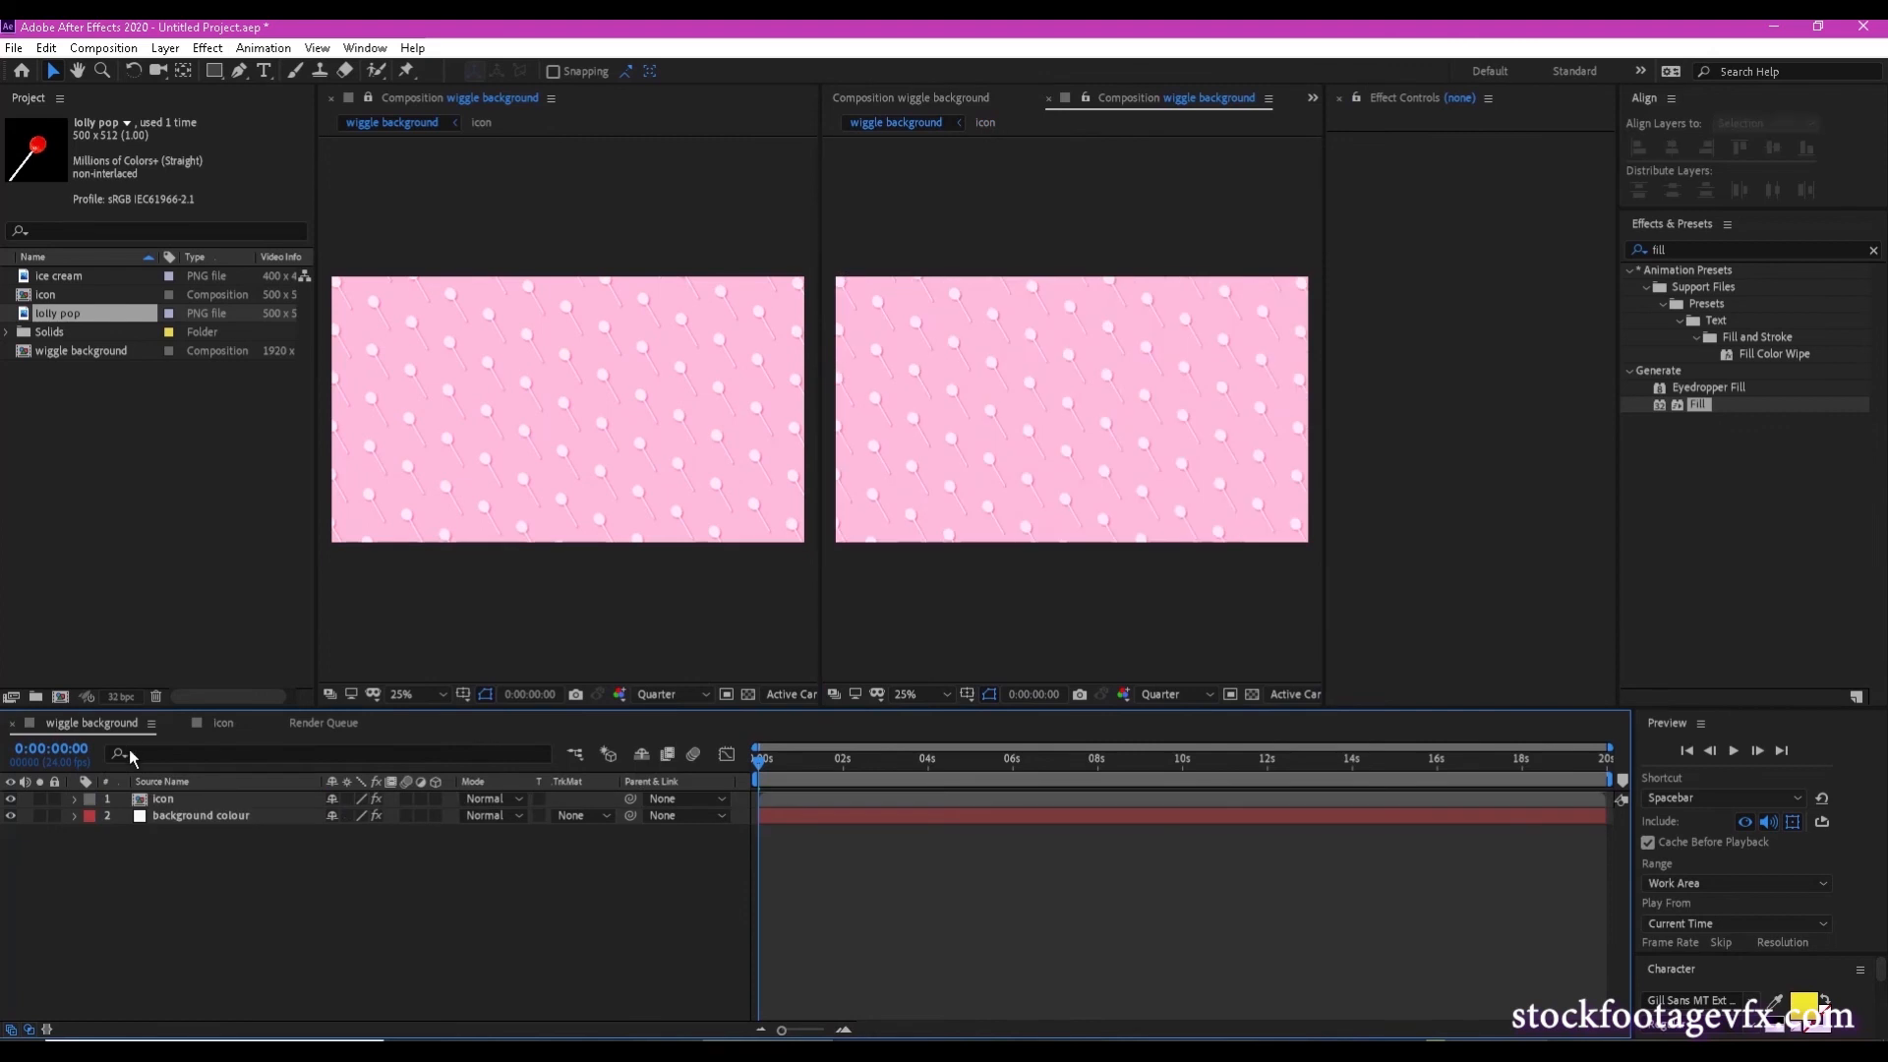
left_click(187, 803)
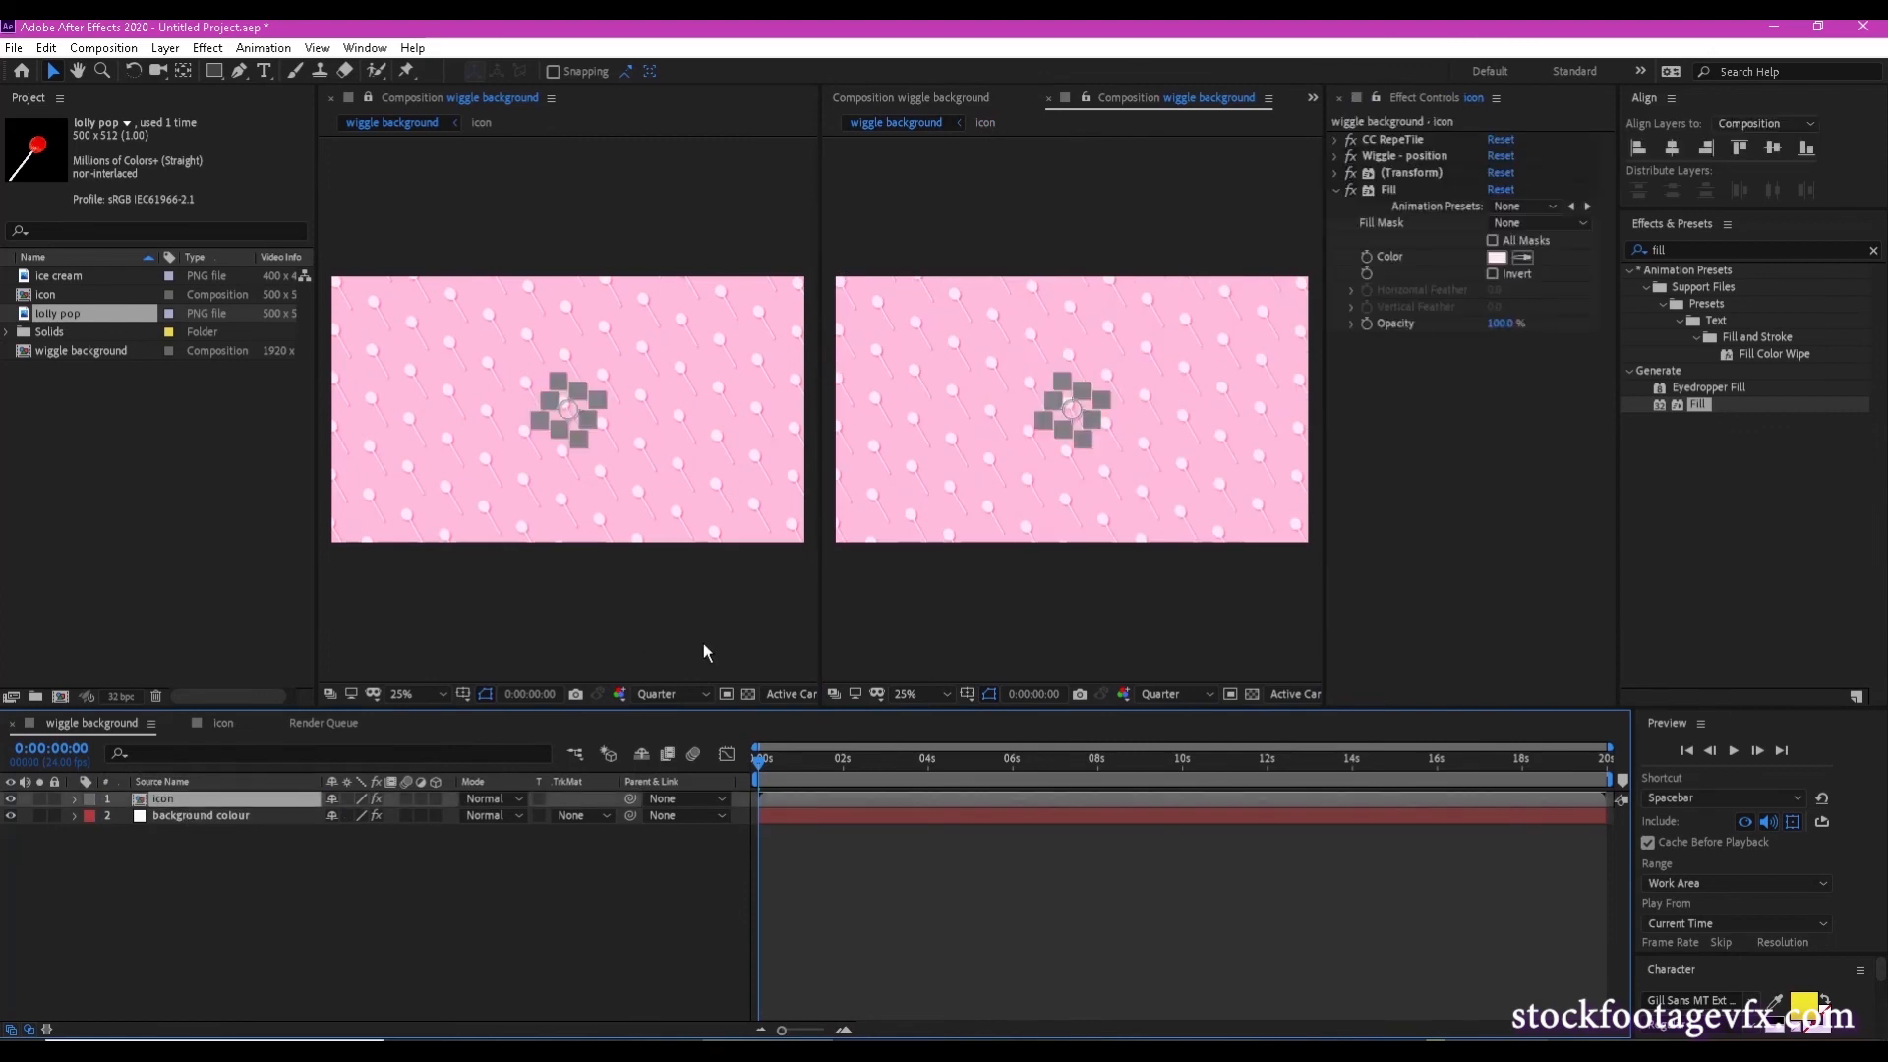
left_click(1350, 189)
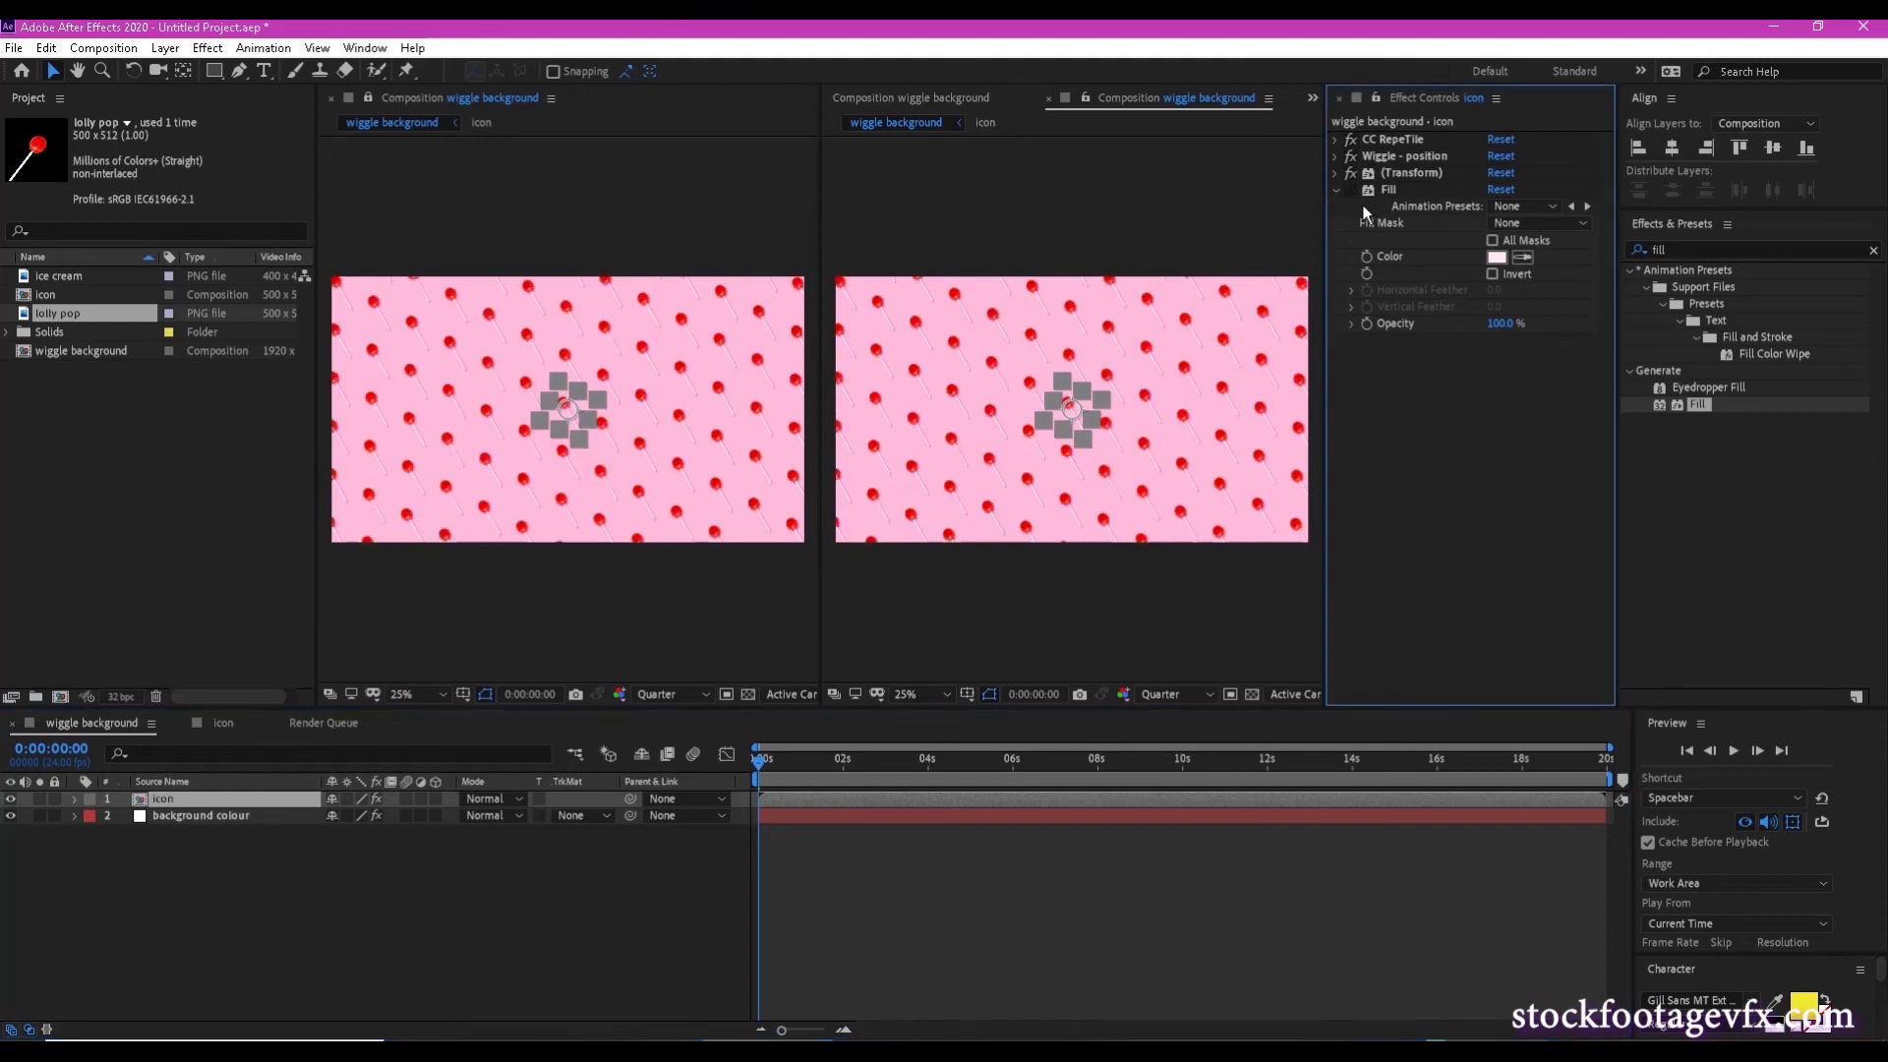